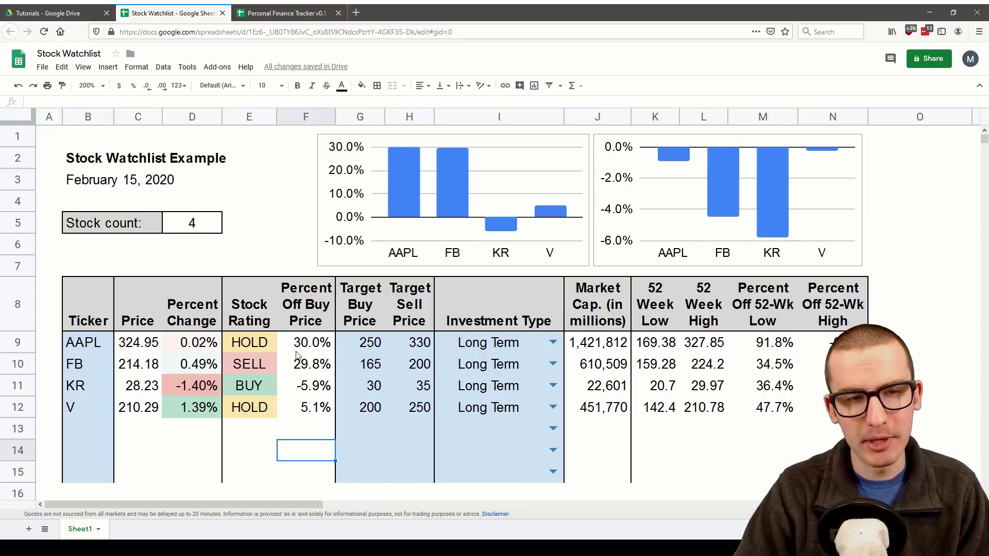
- Examine the AAPL row's formulas for price, percent change, market cap, 52-week low and high, and percent off the 52-week low
click(87, 341)
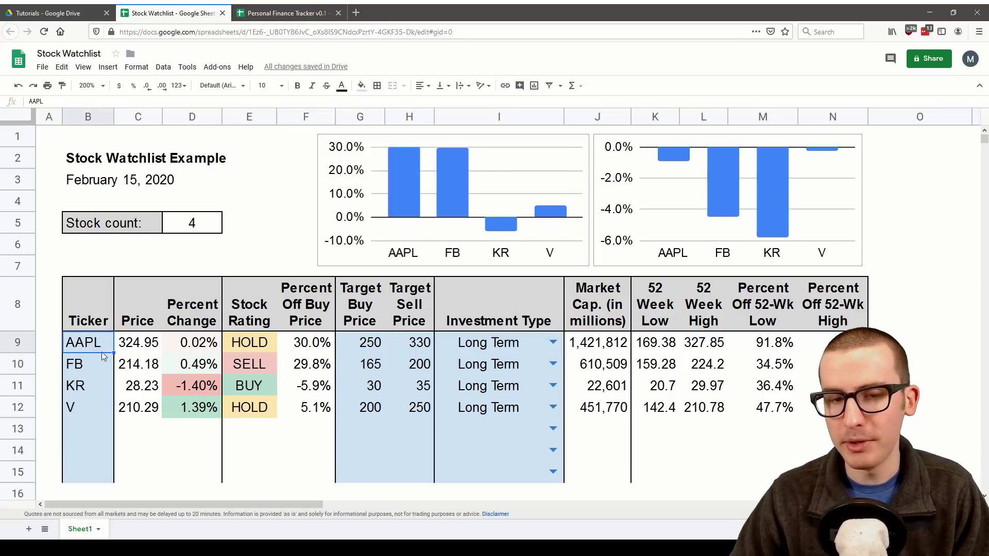
click(155, 349)
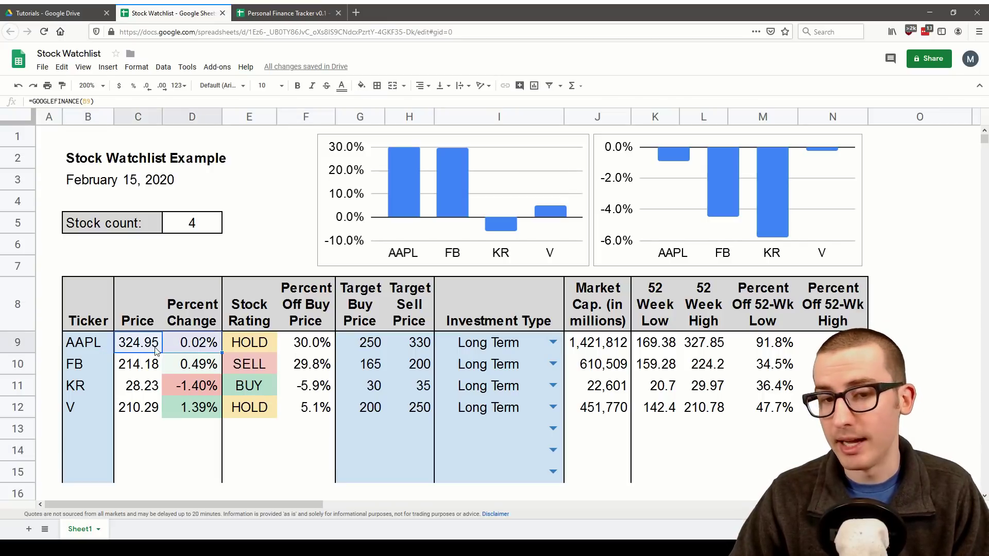
click(182, 352)
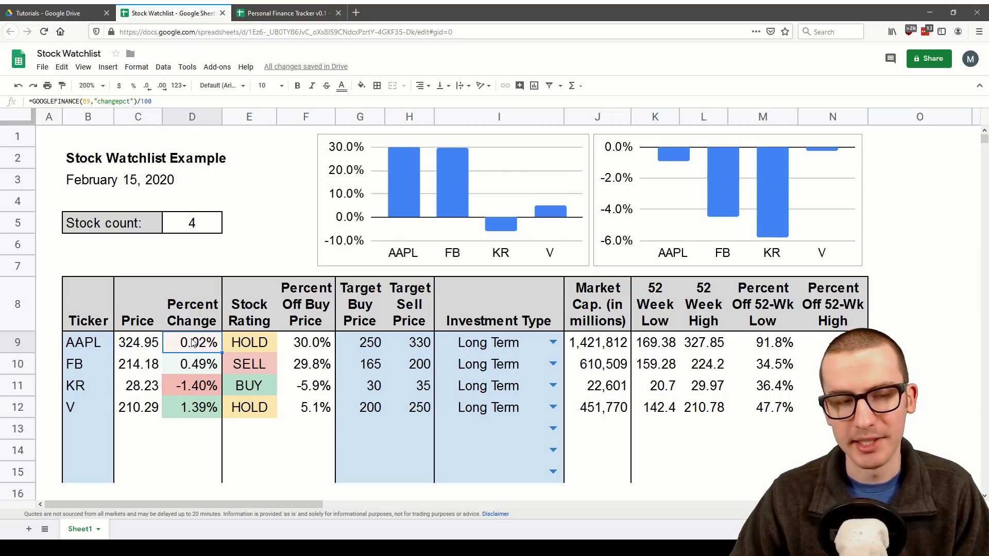
click(611, 349)
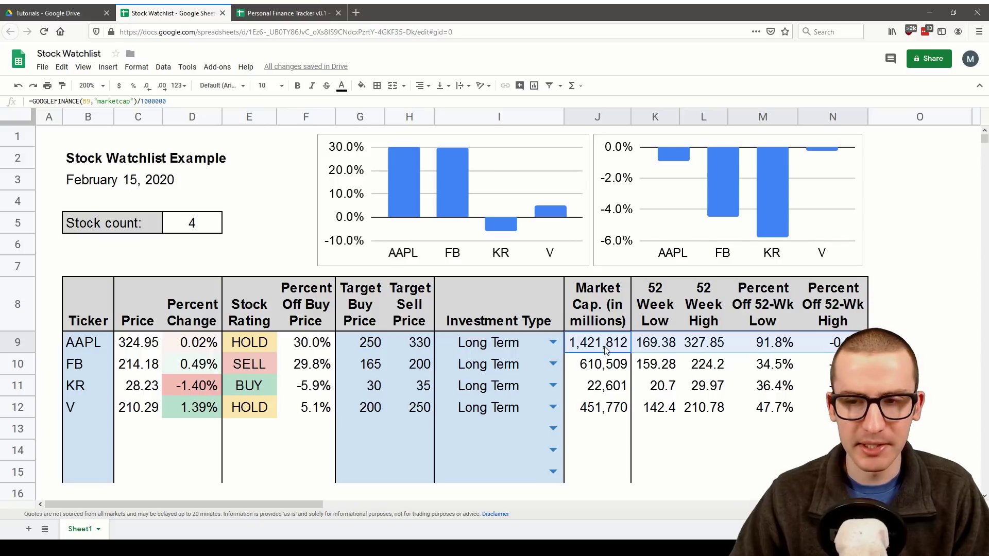
drag(659, 349, 702, 348)
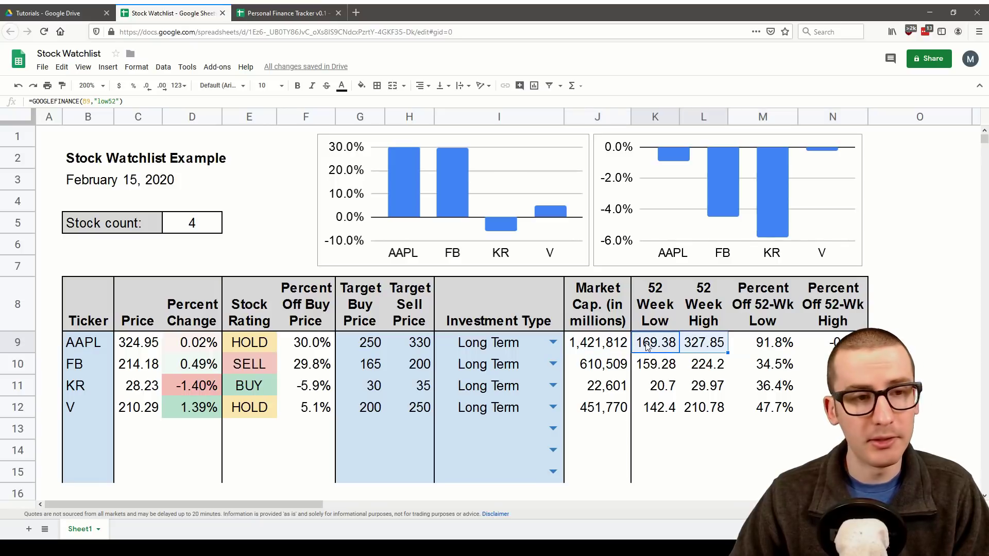
click(770, 344)
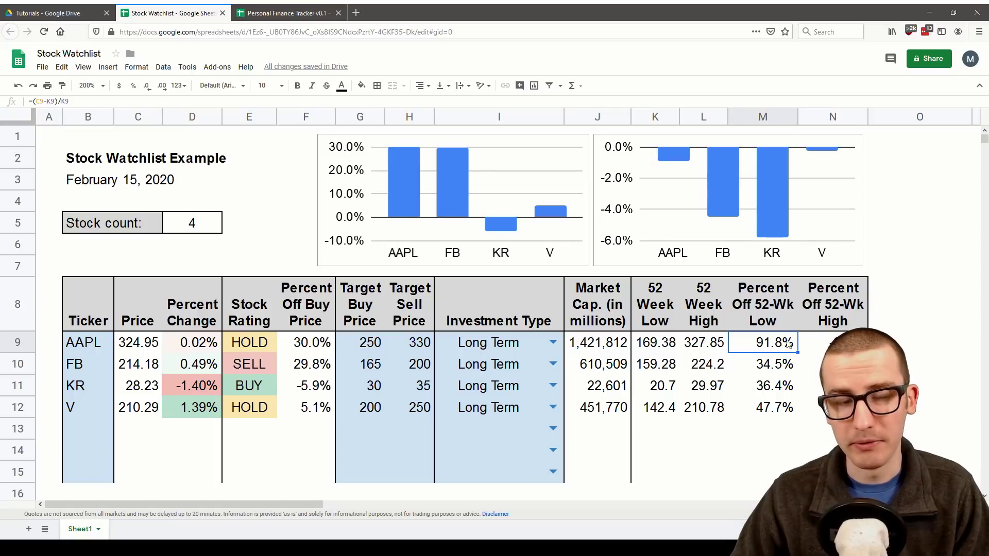
- Examine the investment type, target buy and sell price, stock rating and percent off buy price columns of the example watchlist
click(522, 348)
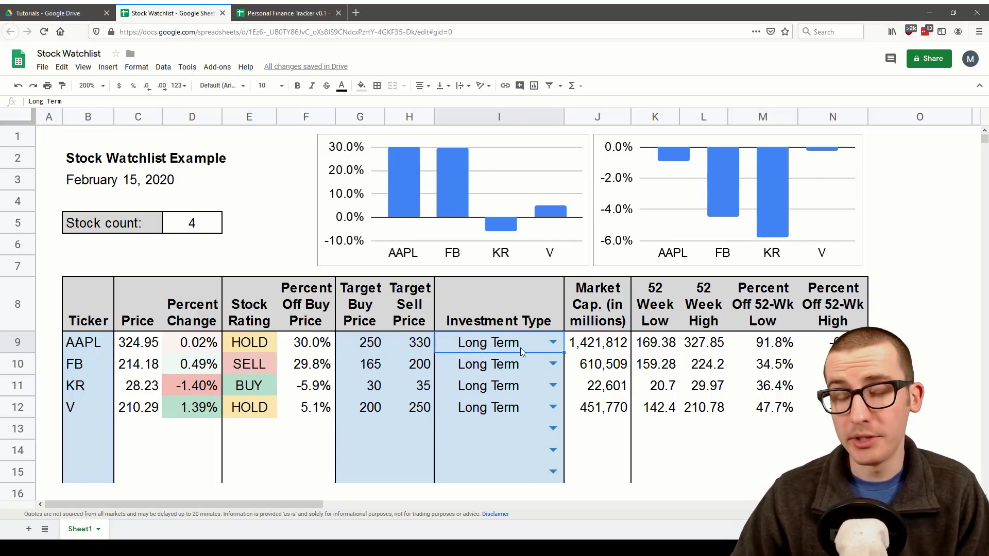
drag(519, 341, 511, 440)
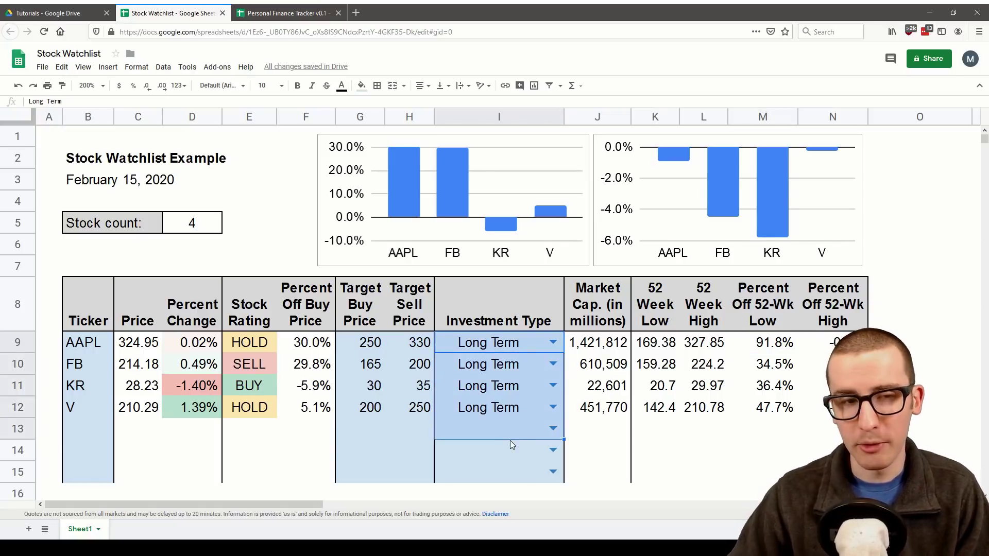
click(371, 344)
click(417, 344)
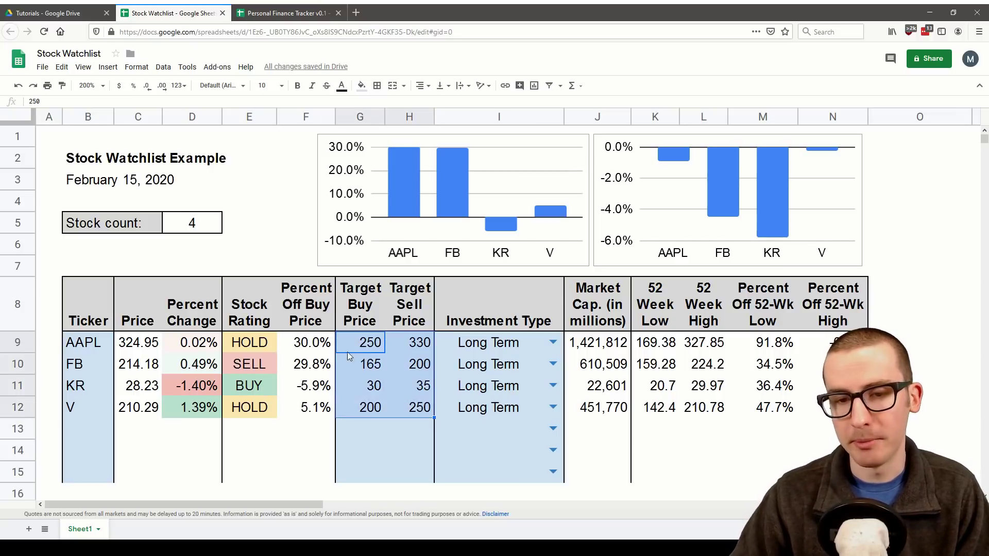
click(269, 344)
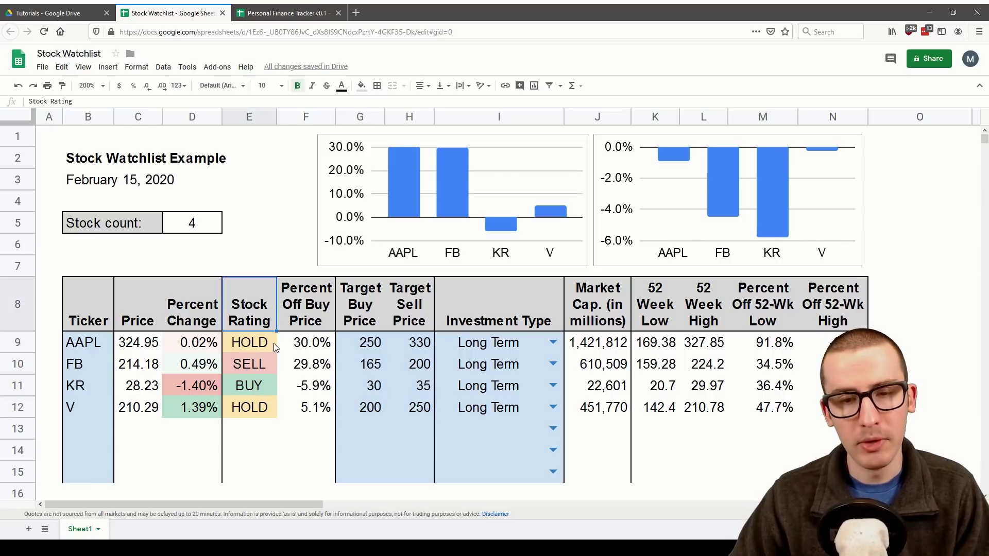
drag(267, 349, 262, 407)
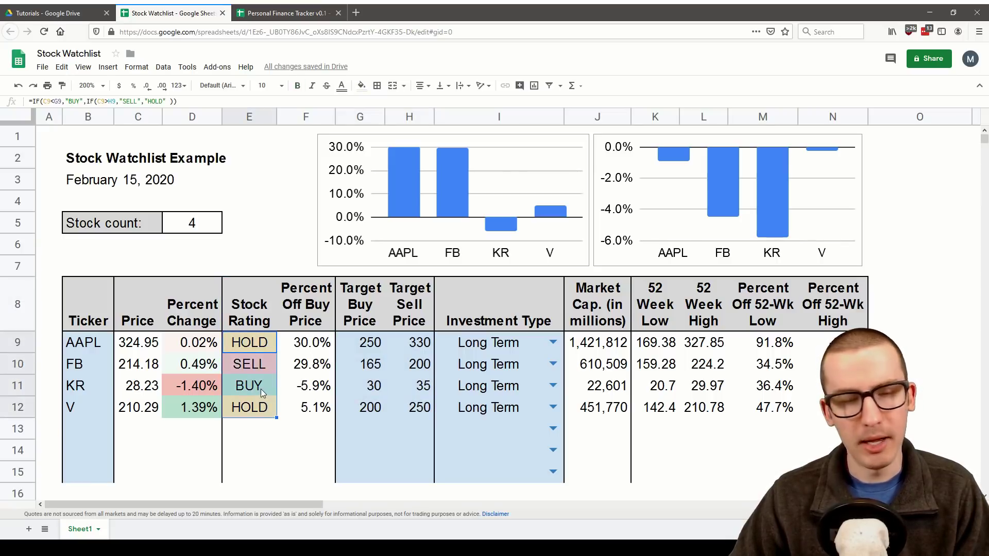
click(260, 388)
drag(302, 348, 308, 405)
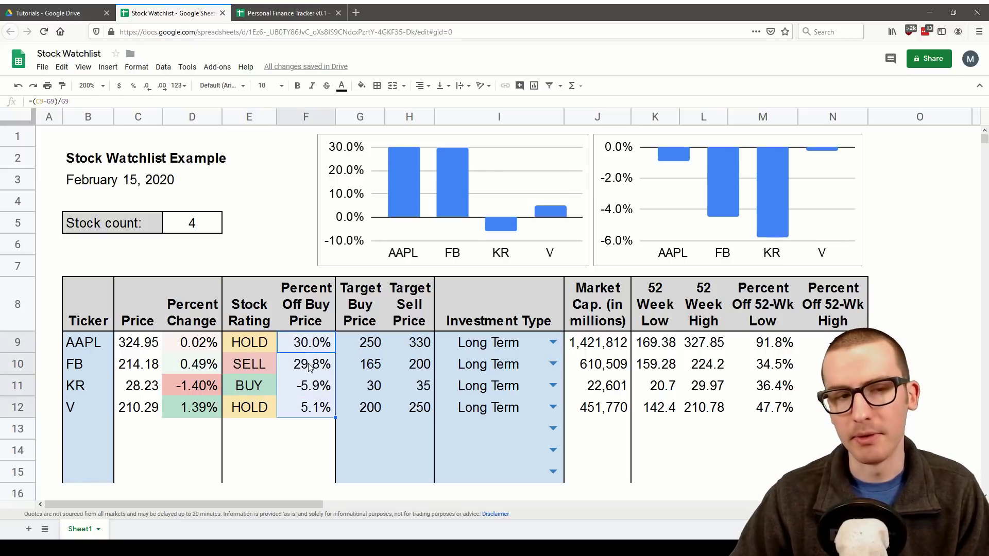
- Examine the charts of percent off buy price and percent off 52-week high for the listed stocks
click(446, 185)
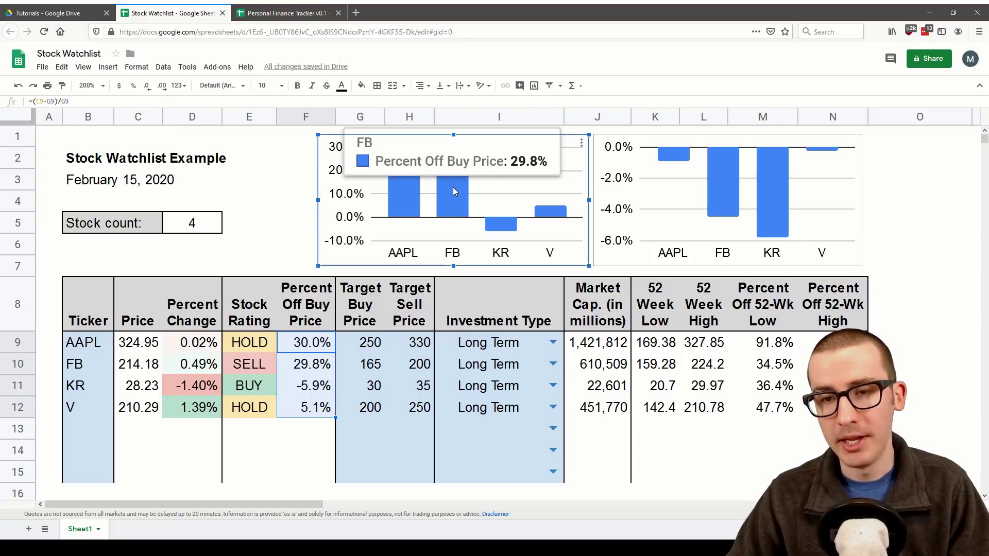
mouse_move(412, 188)
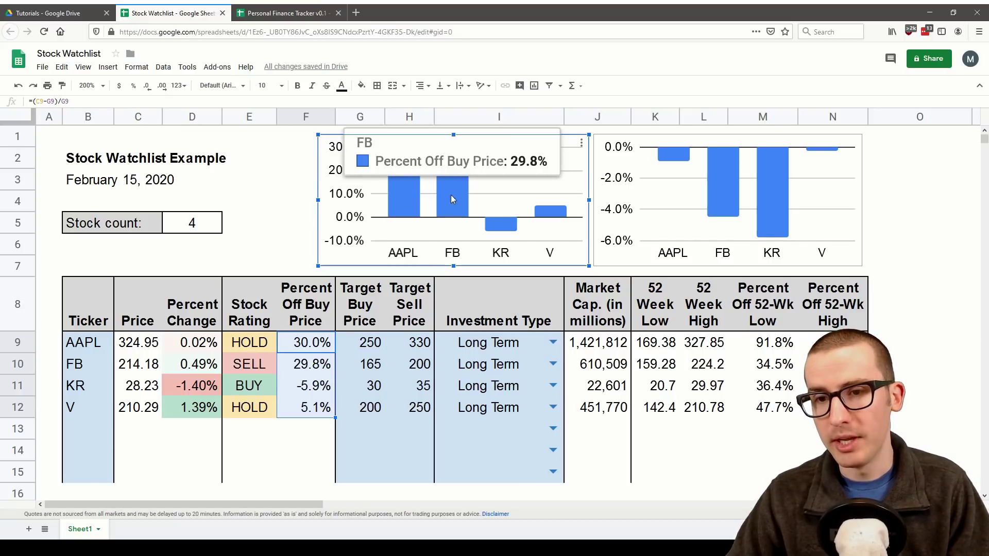
mouse_move(506, 235)
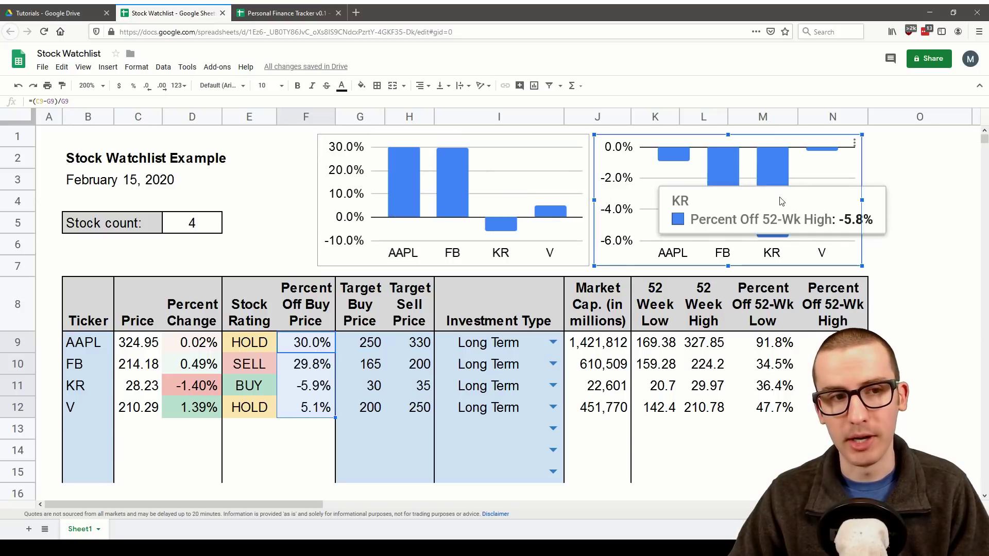
click(276, 202)
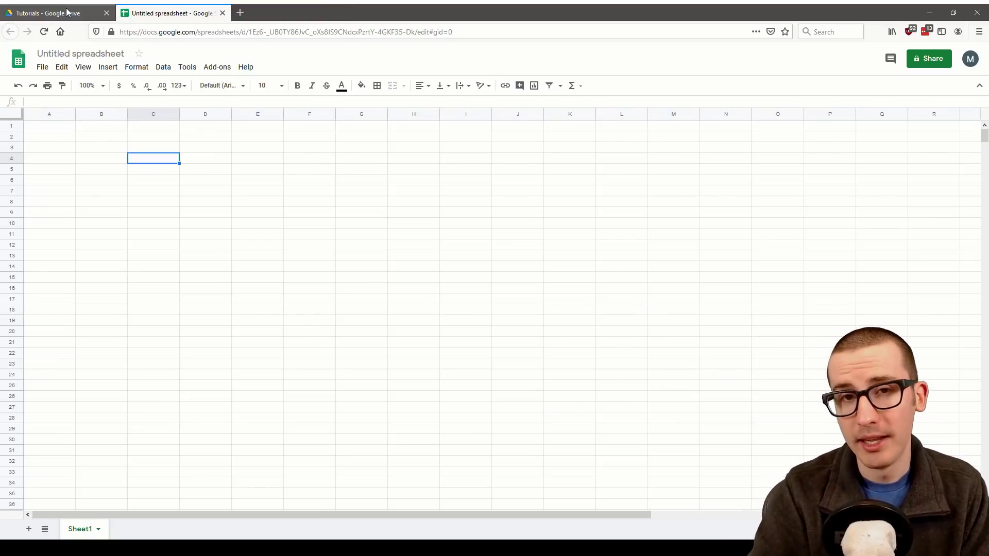
- Switch to the Tutorials folder in Google Drive and bring up the folder's options
click(67, 11)
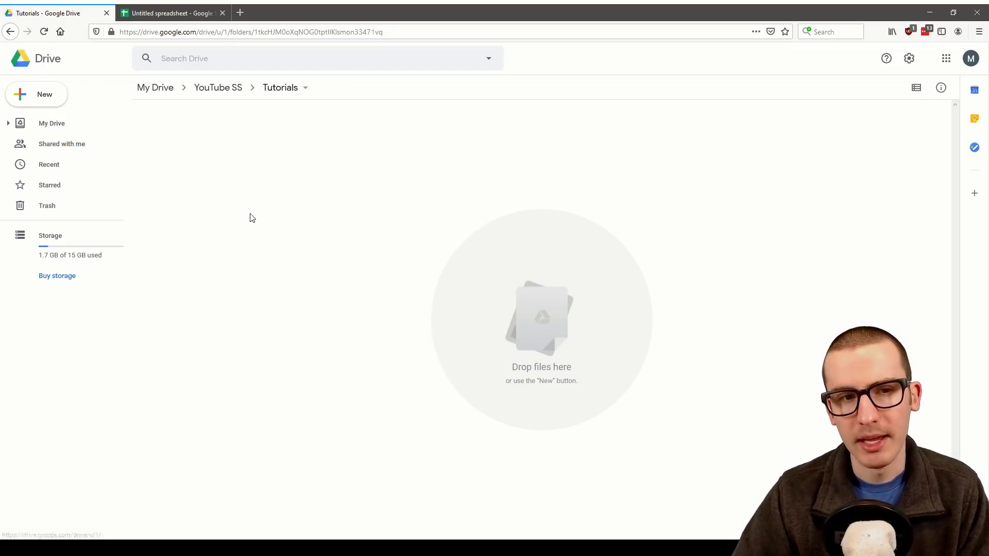
right_click(220, 171)
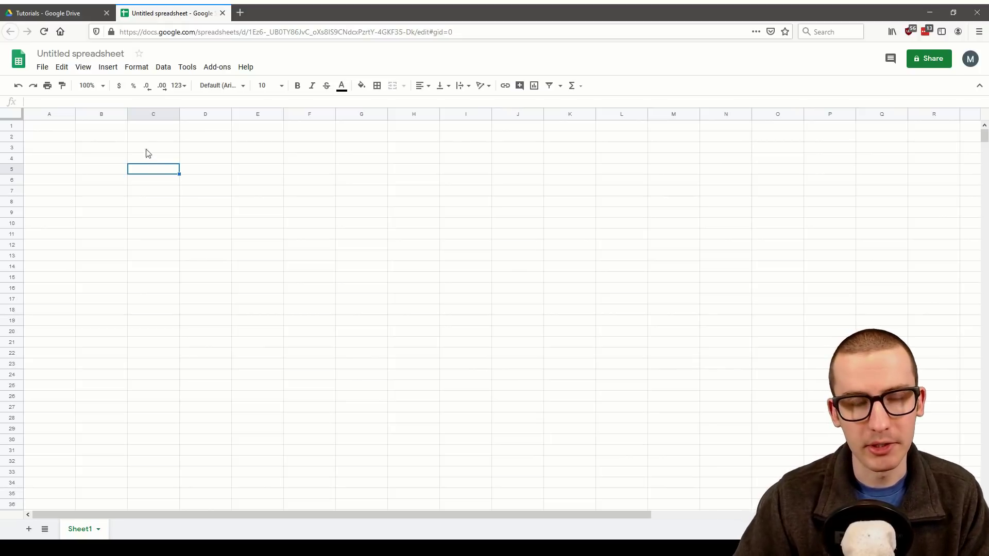
- Rename the untitled spreadsheet as Stock Watchlist and set the sheet zoom to 200%
click(80, 53)
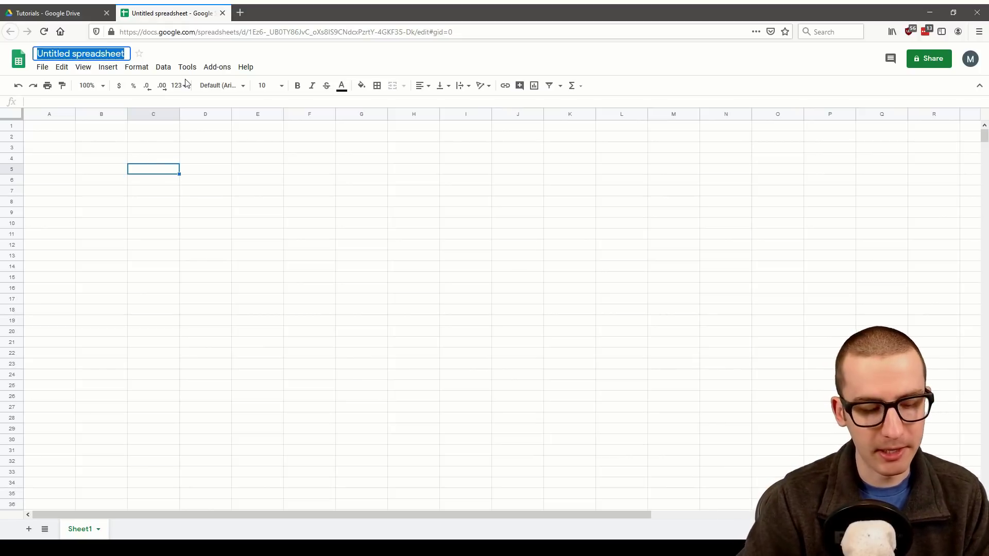
text(Stock Watchlist)
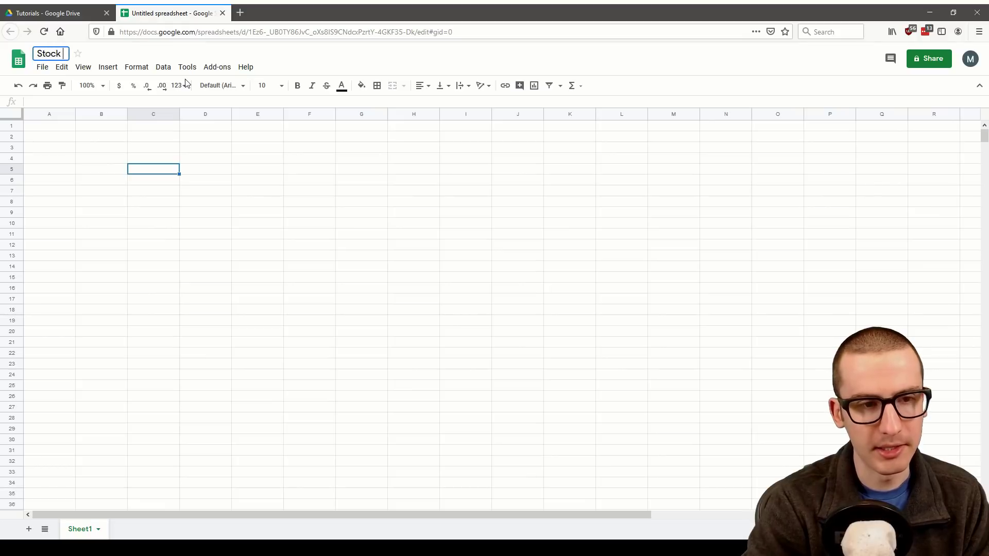
click(111, 151)
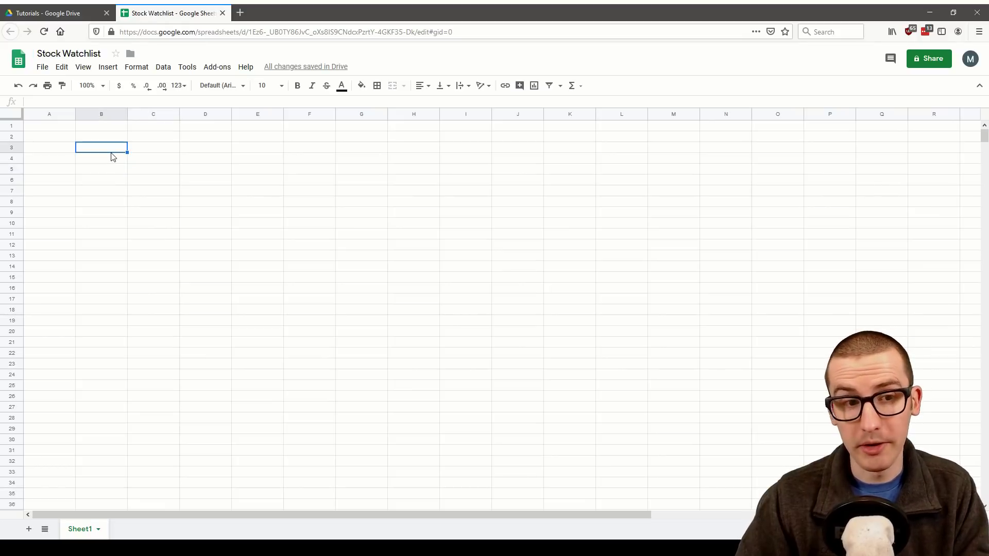
click(88, 86)
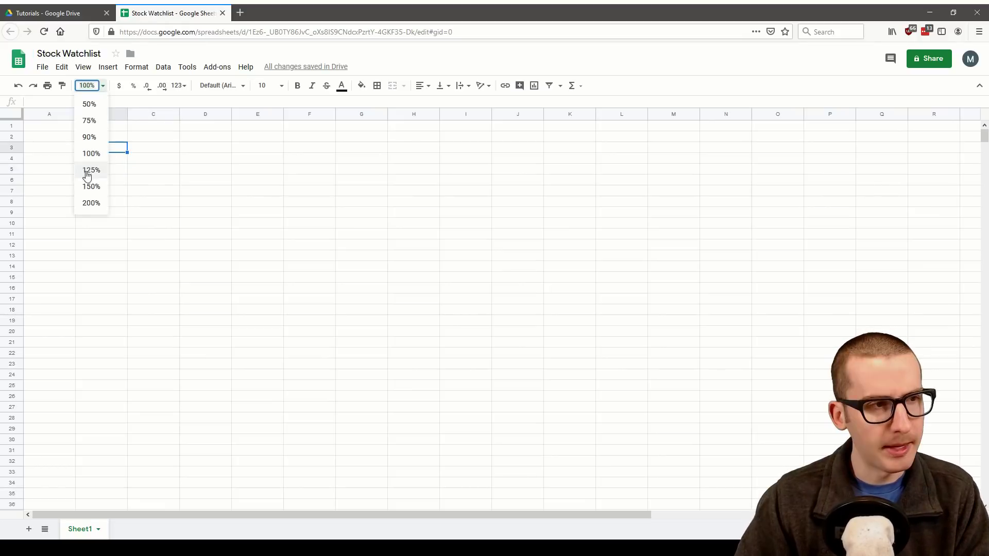
click(91, 204)
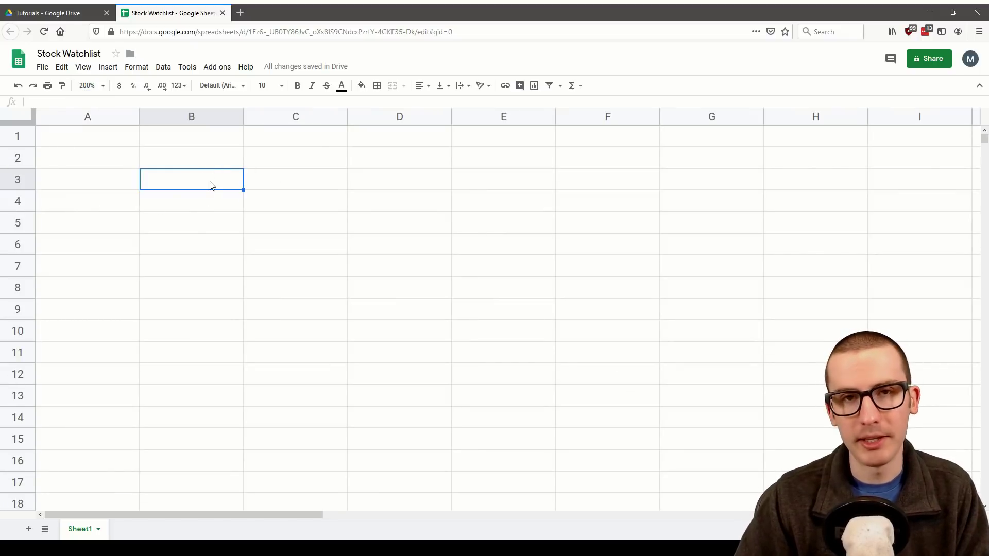
- Fill the header cells B3:H3 with light gray
drag(192, 186, 766, 183)
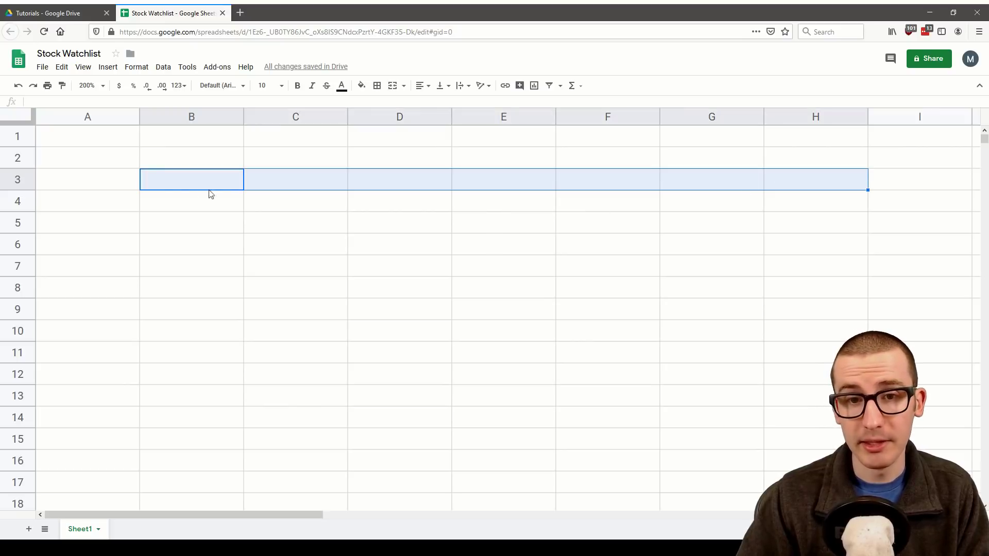
drag(212, 184, 789, 181)
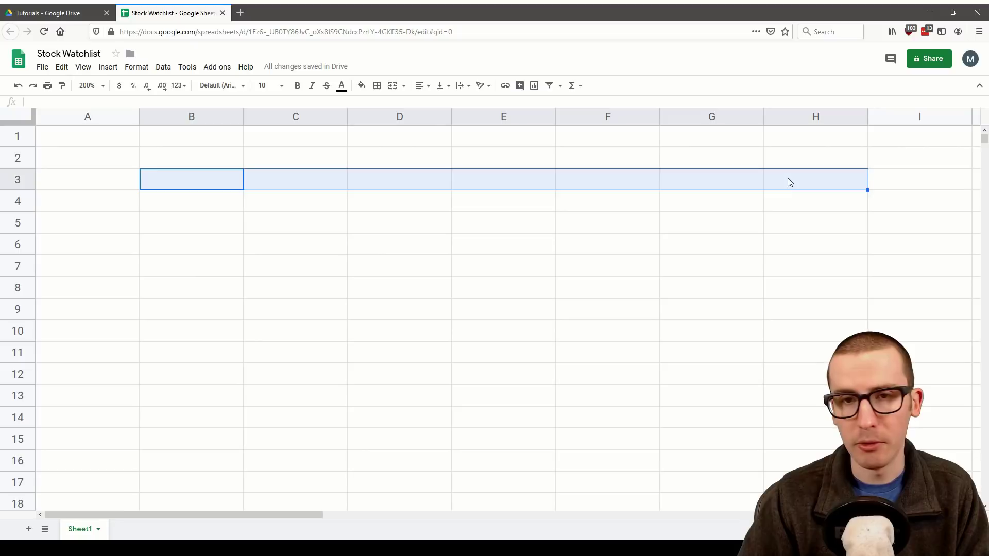
click(365, 88)
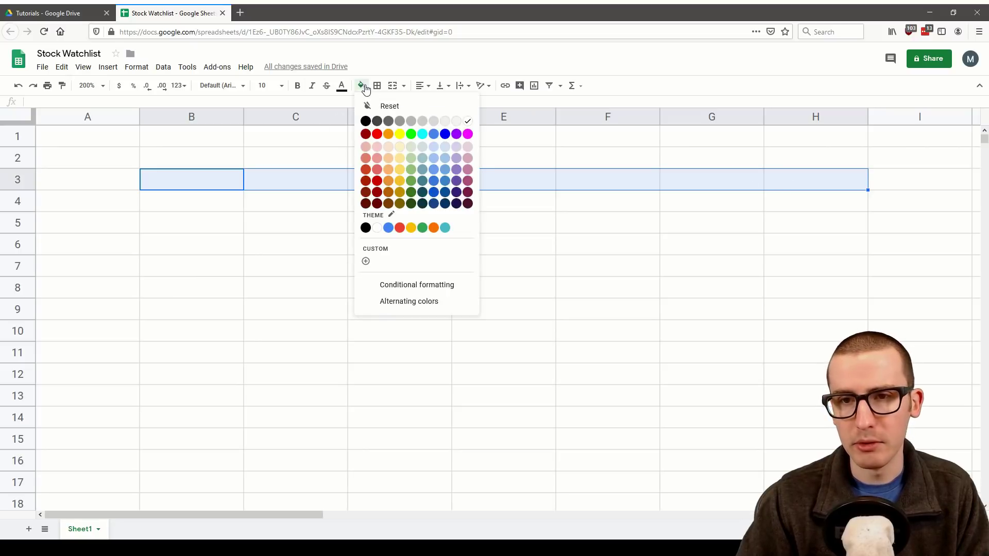
click(437, 124)
click(302, 180)
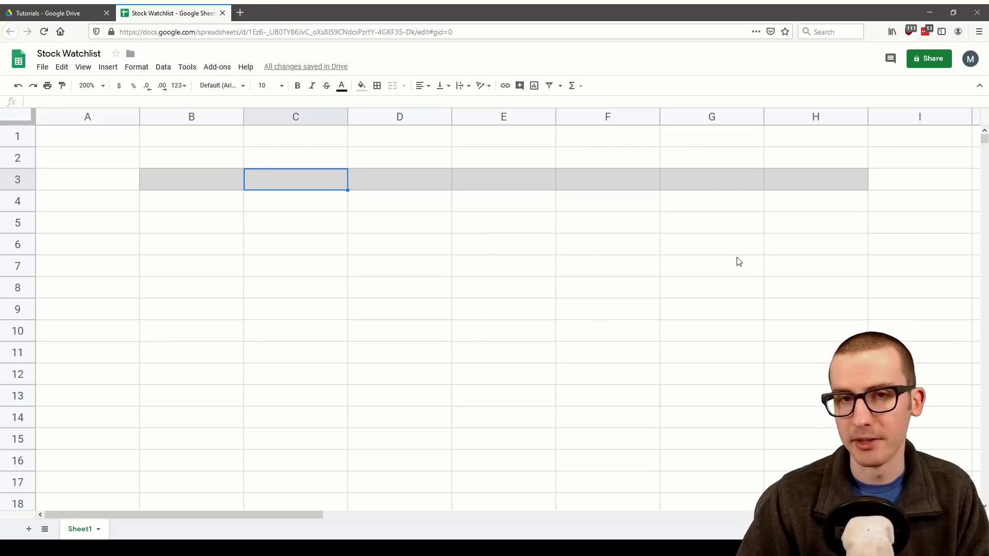
- Fill the input cells B4:B12 below the header row with light blue
click(220, 203)
drag(220, 208, 219, 384)
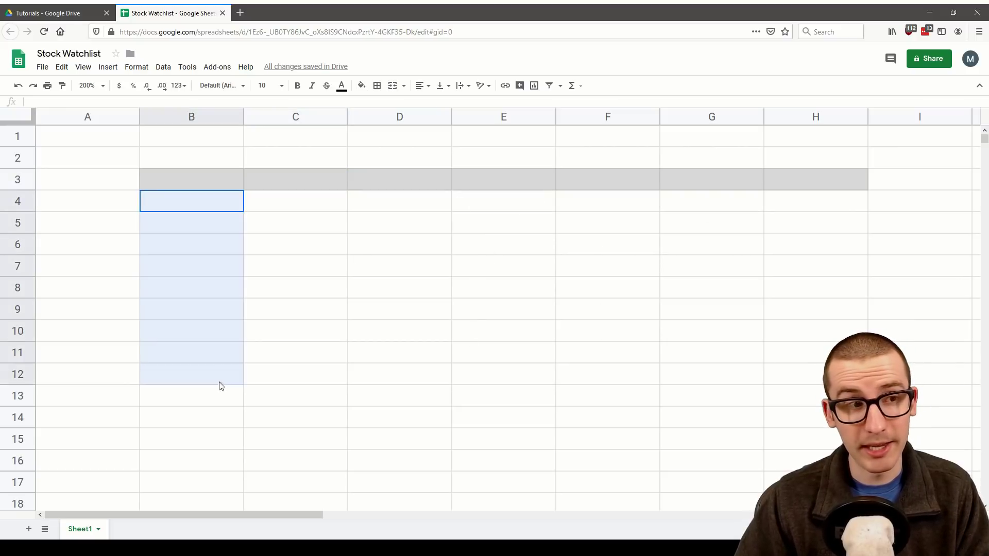
click(362, 85)
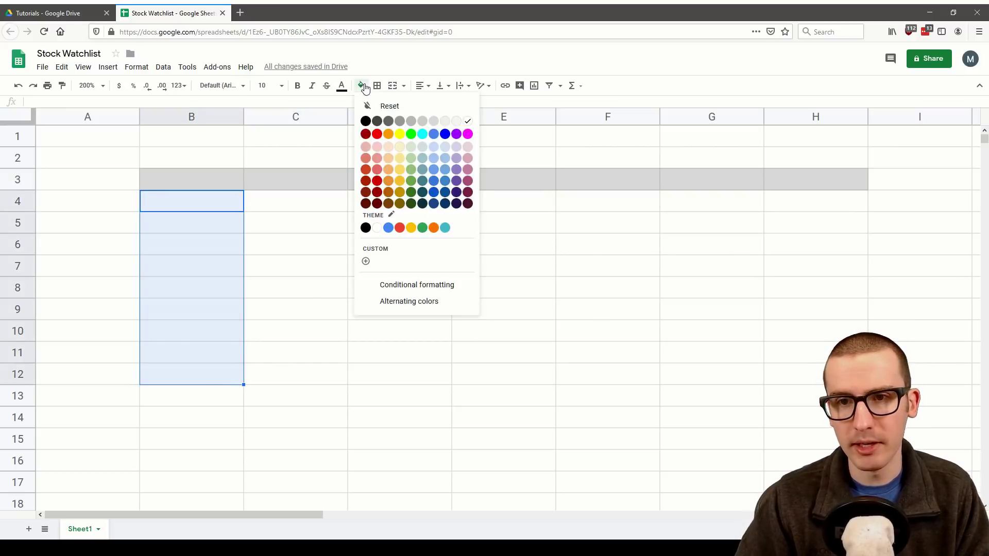
click(447, 151)
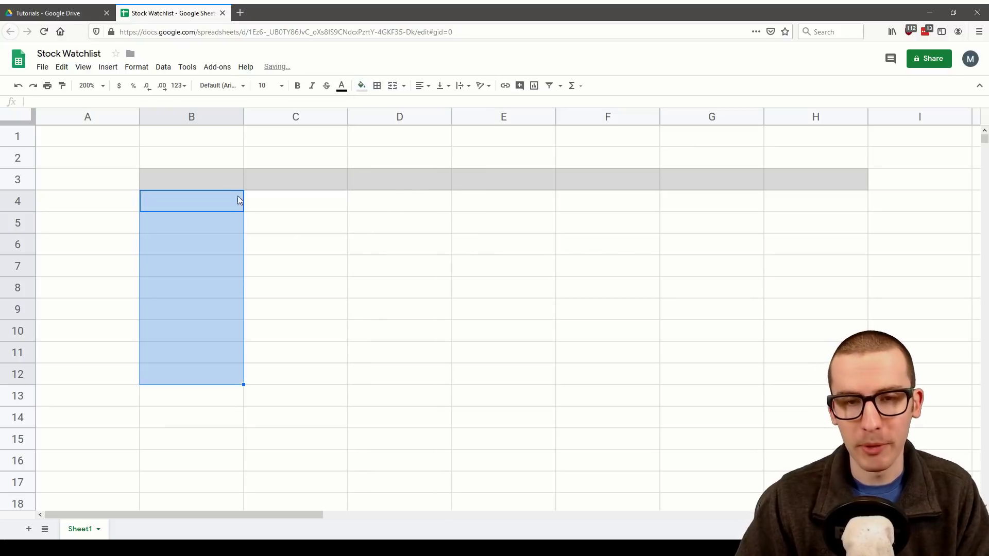
click(217, 203)
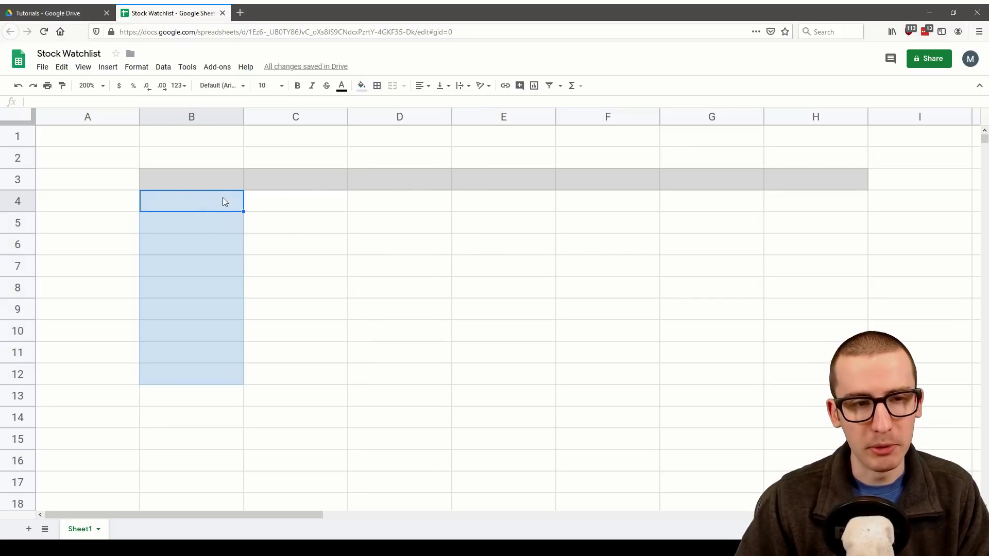
- Enter the column header Ticker in cell B3
click(205, 182)
text(Tick)
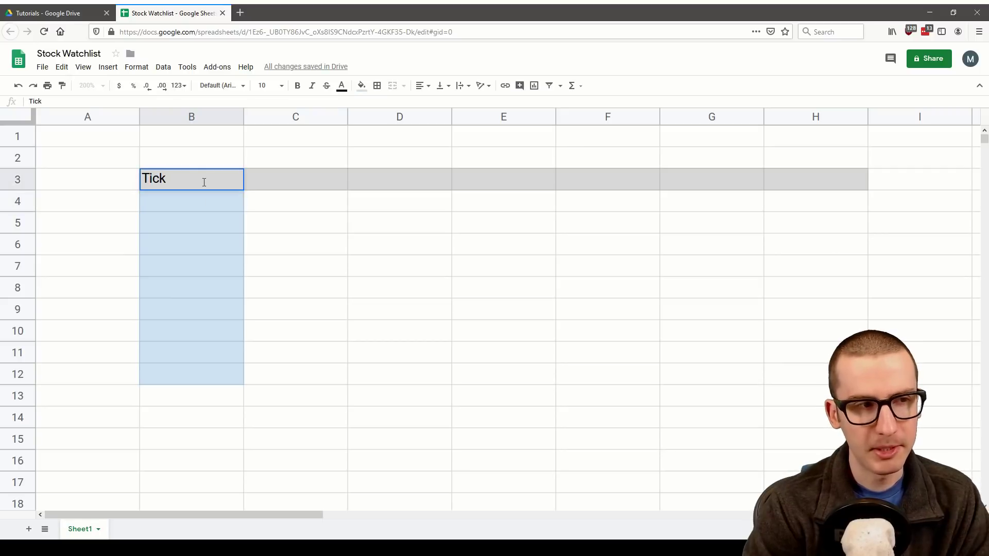
text(er)
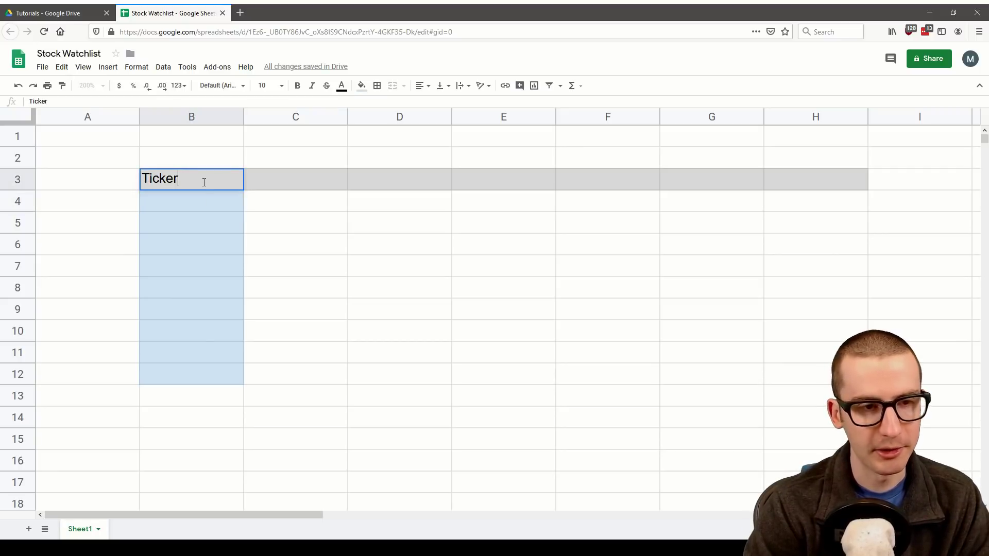
key(Return)
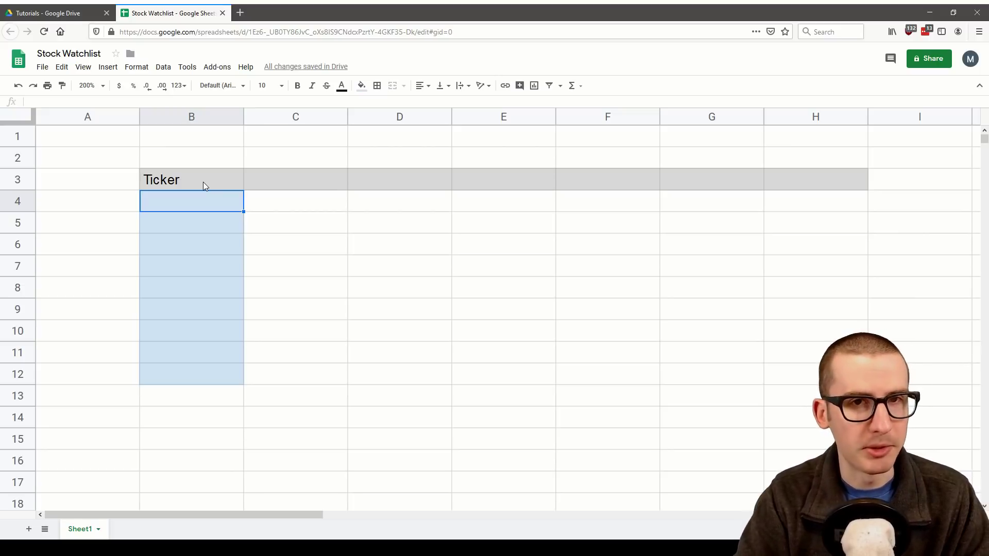
- Enter the stock tickers AAPL, FB and KR in cells B4 to B6 under the Ticker header
text(AAPL)
key(Return)
text(FB)
key(Return)
text(KR)
key(Return)
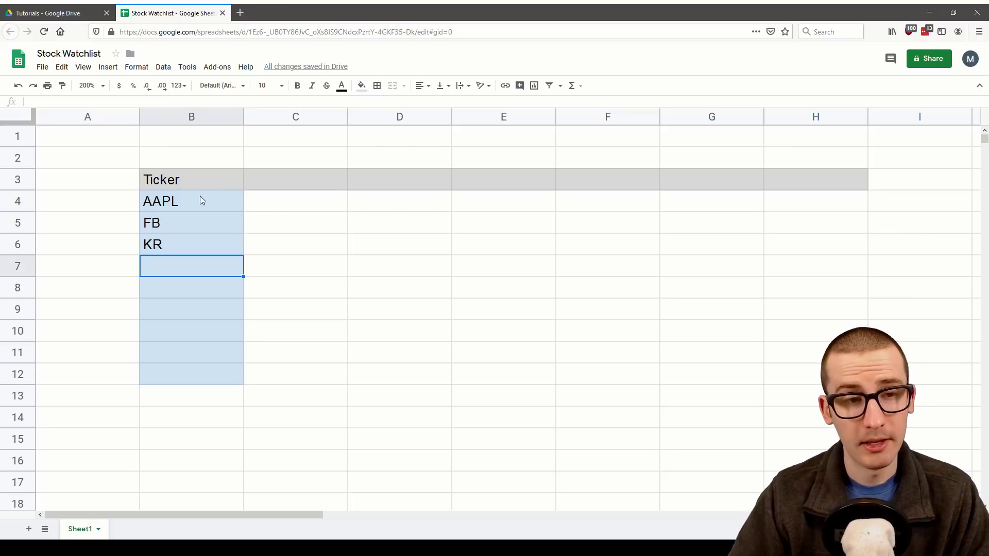
- Enter the stock ticker V in cell B7 of the Ticker column
double_click(180, 267)
text(V)
key(Return)
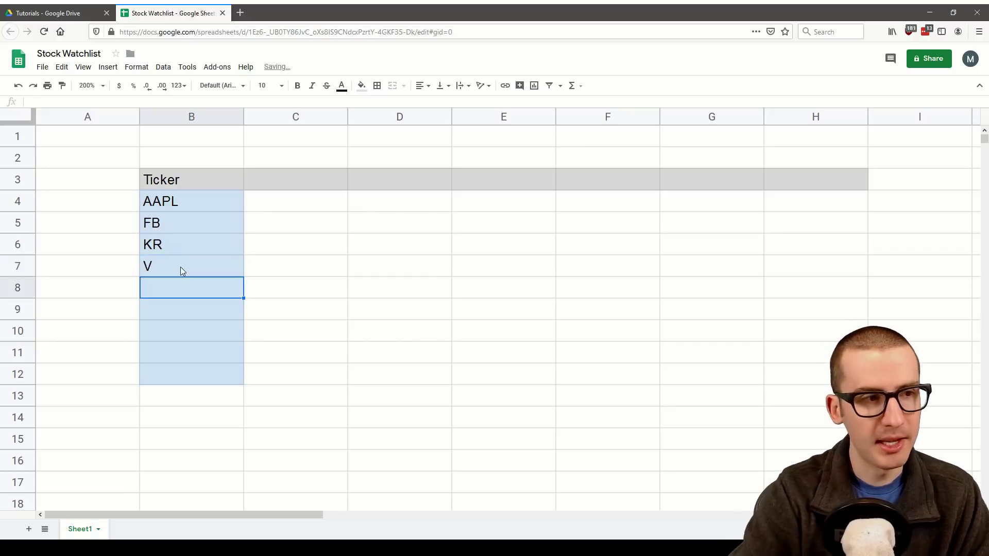
- Enter the column header Price in cell C3
key(Right)
key(Up)
key(Up)
key(Up)
key(Up)
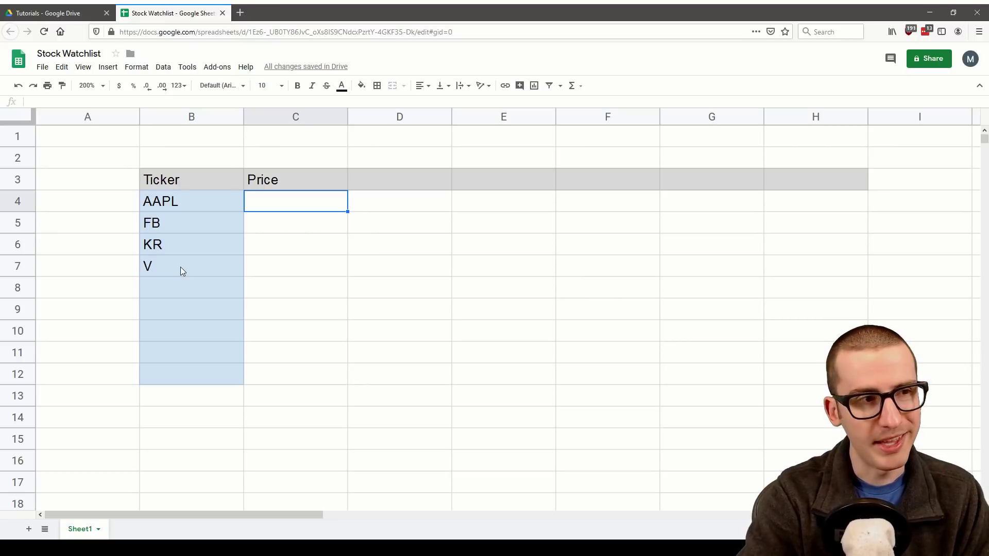
- Enter the formula =GOOGLEFINANCE(AAPL) in cell C4 under the Price header
text(=)
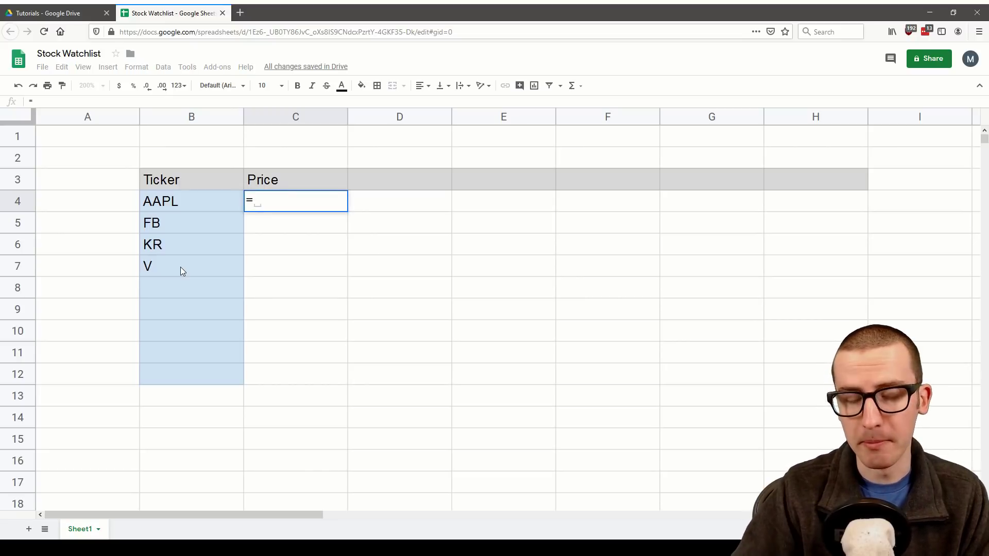
text(GO)
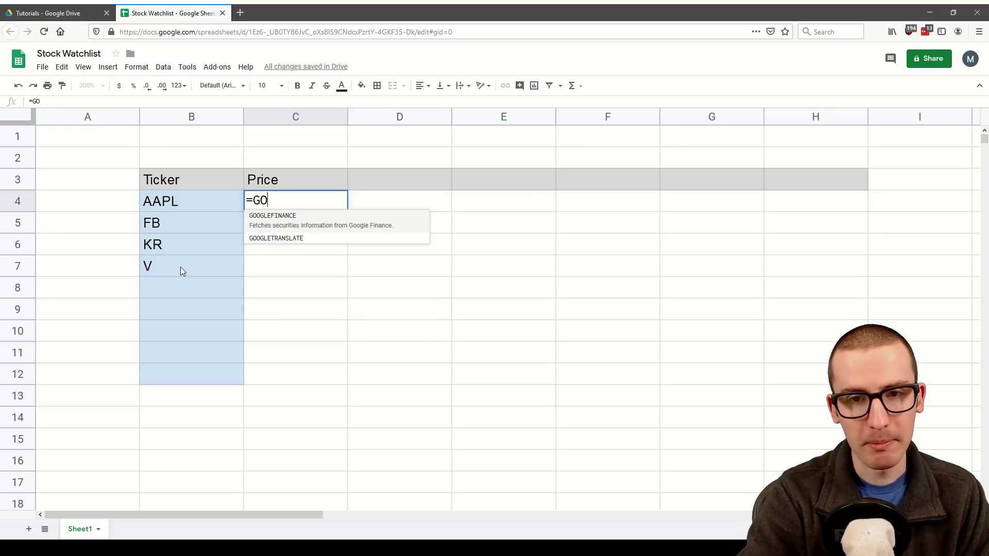
text(OG)
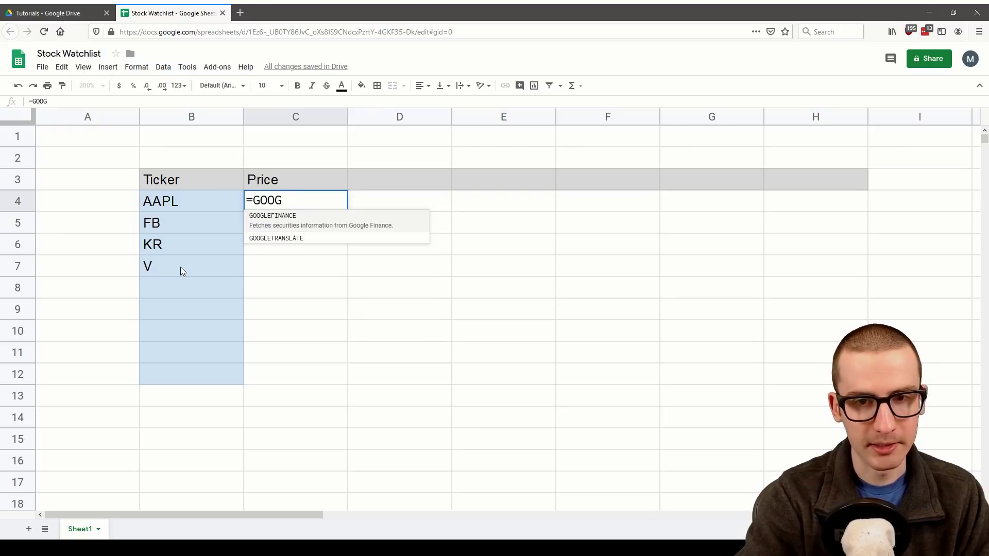
click(288, 225)
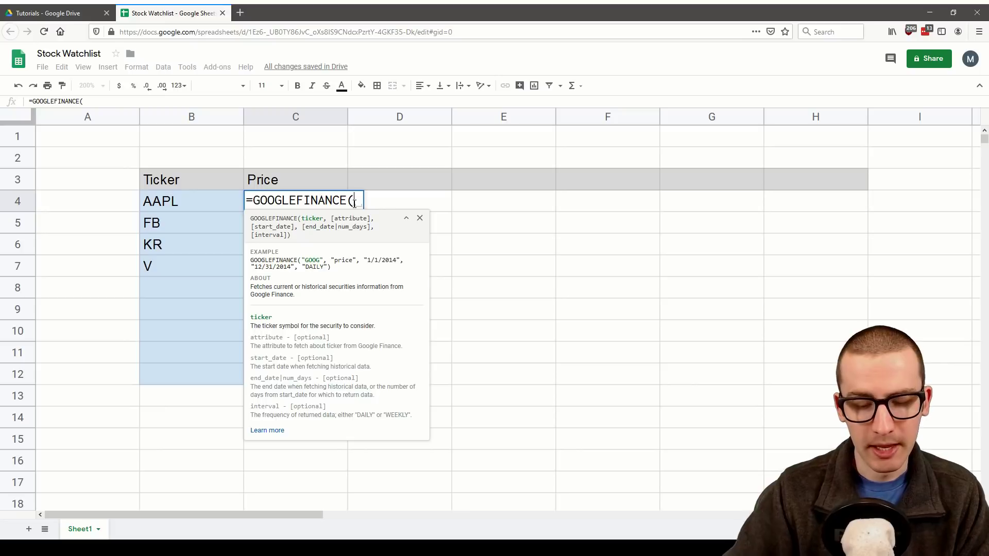
text(A)
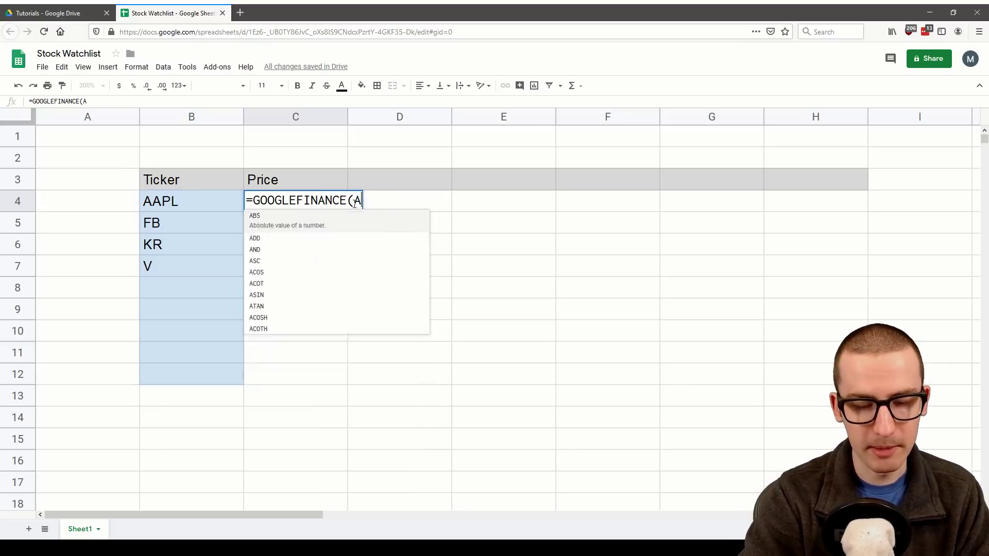
text(APL))
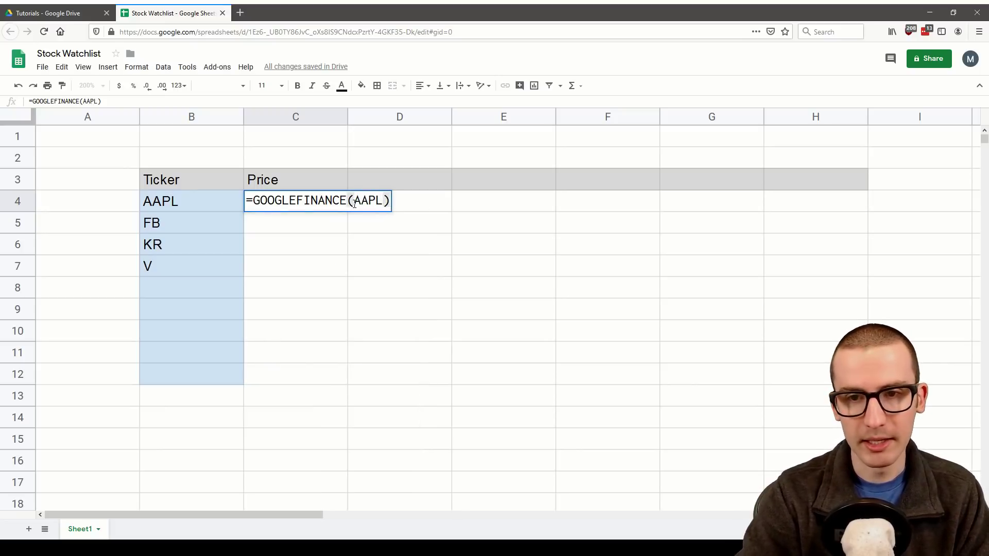
key(Return)
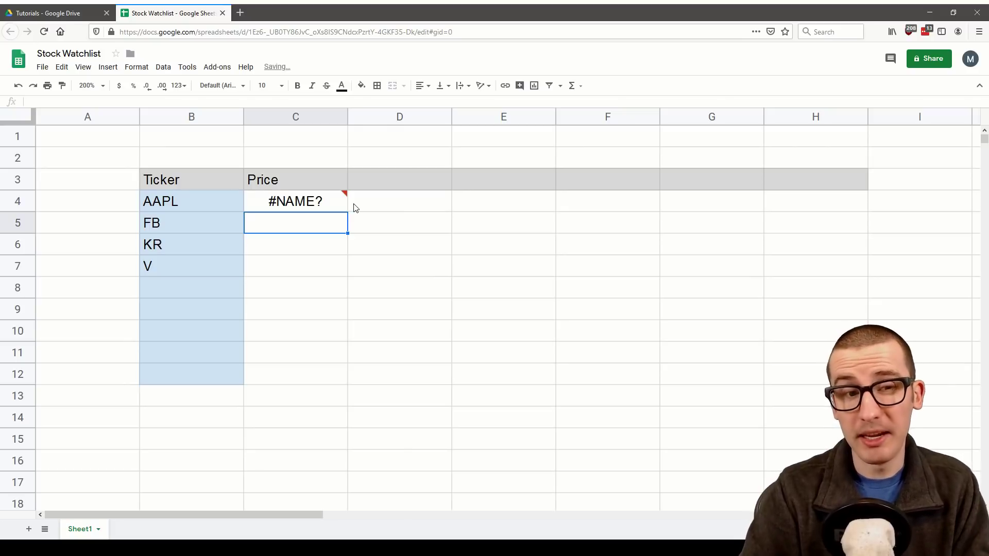
- Enclose the ticker in cell C4's formula in double quotation marks, making it =GOOGLEFINANCE("AAPL")
key(Up)
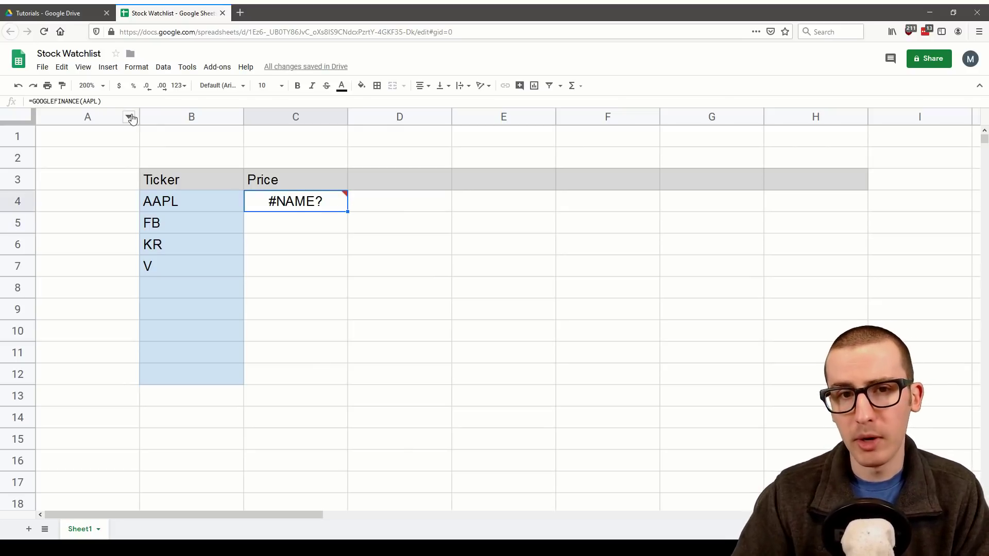
click(108, 102)
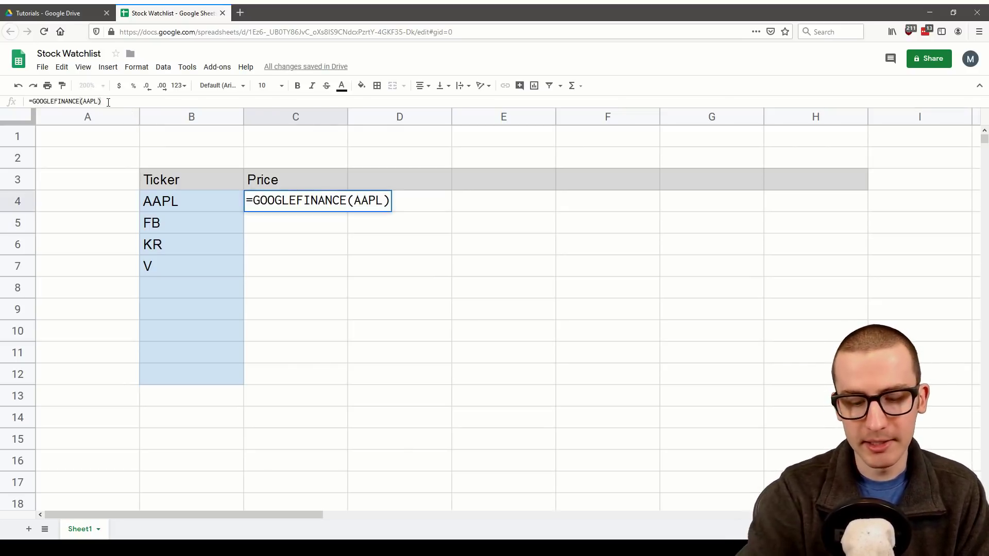
key(BackSpace)
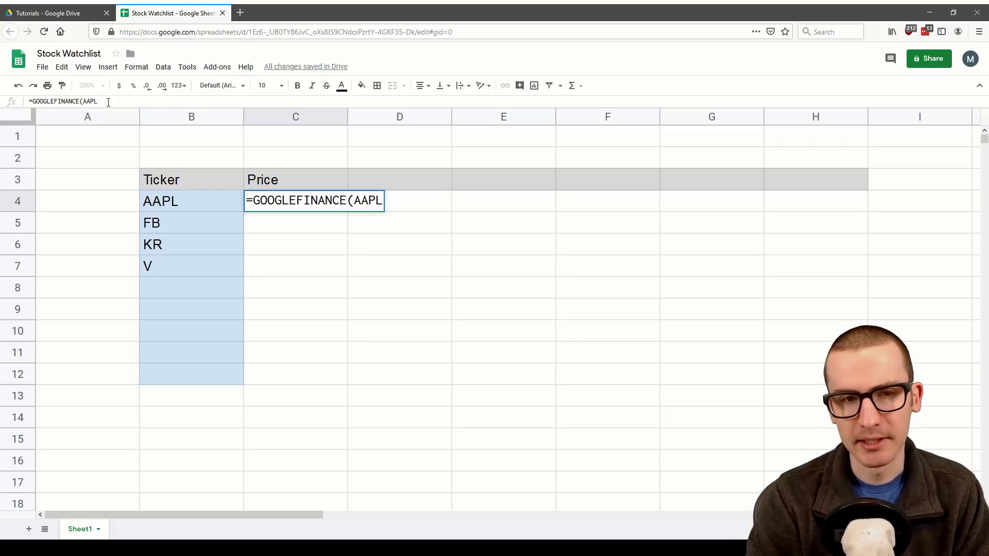
key(Left)
key(Left)
key(Left)
key(Left)
text(")
key(End)
text(")
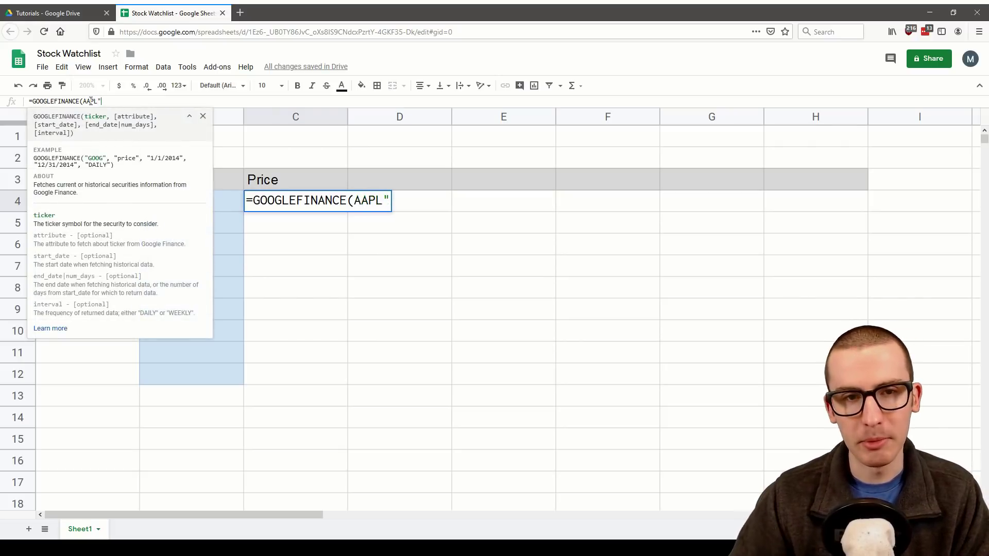
click(83, 102)
text(")
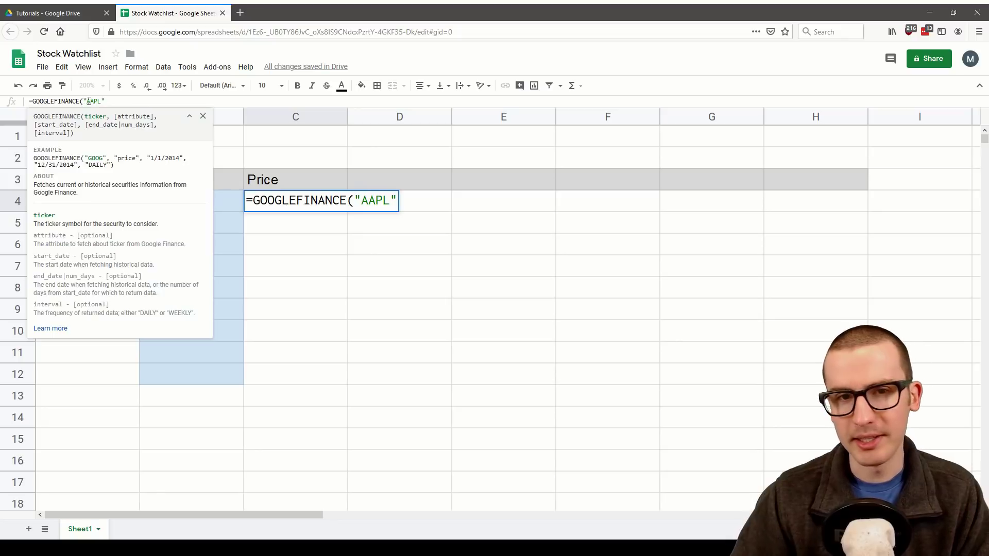
text())
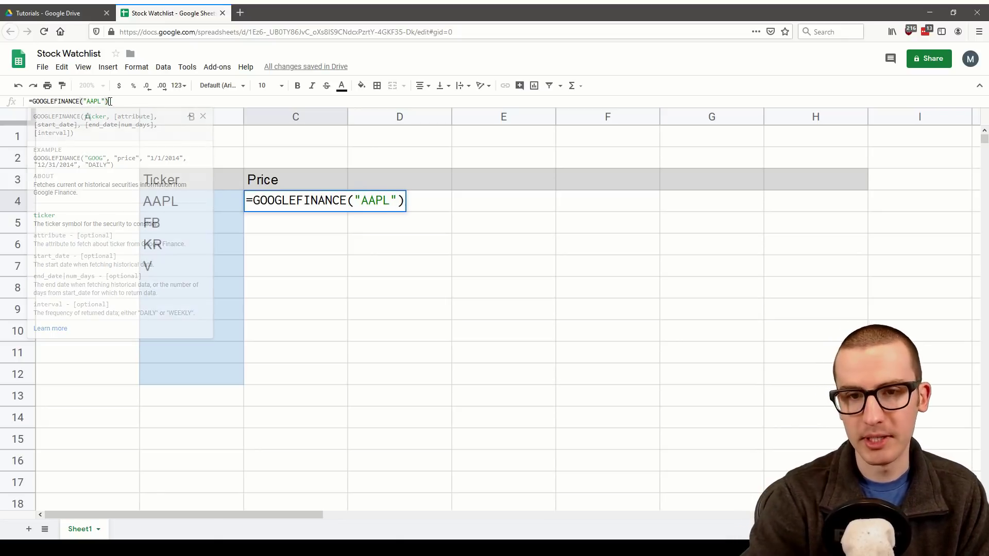
key(Return)
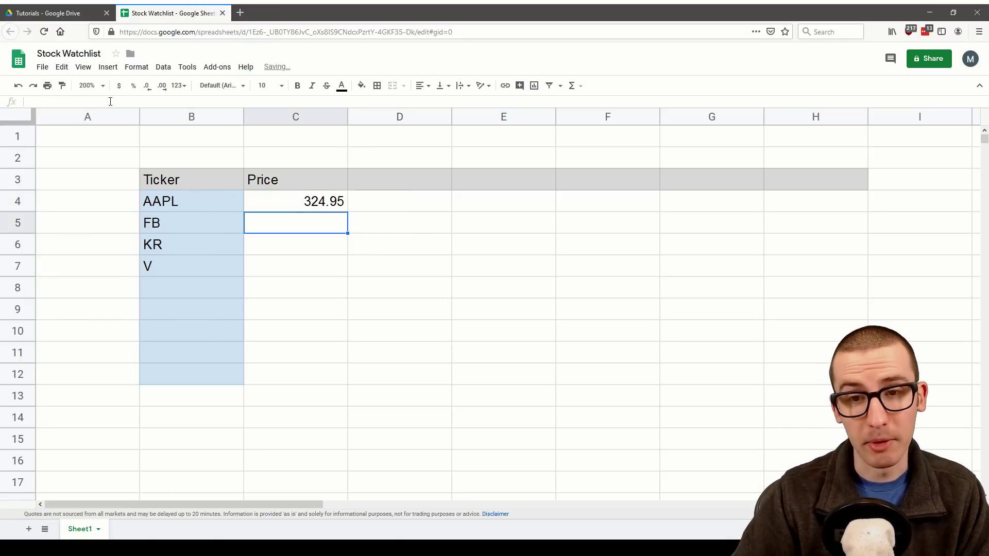
- Replace the quoted ticker in cell C4's formula with a reference to cell B4, giving =GOOGLEFINANCE(B4)
key(Up)
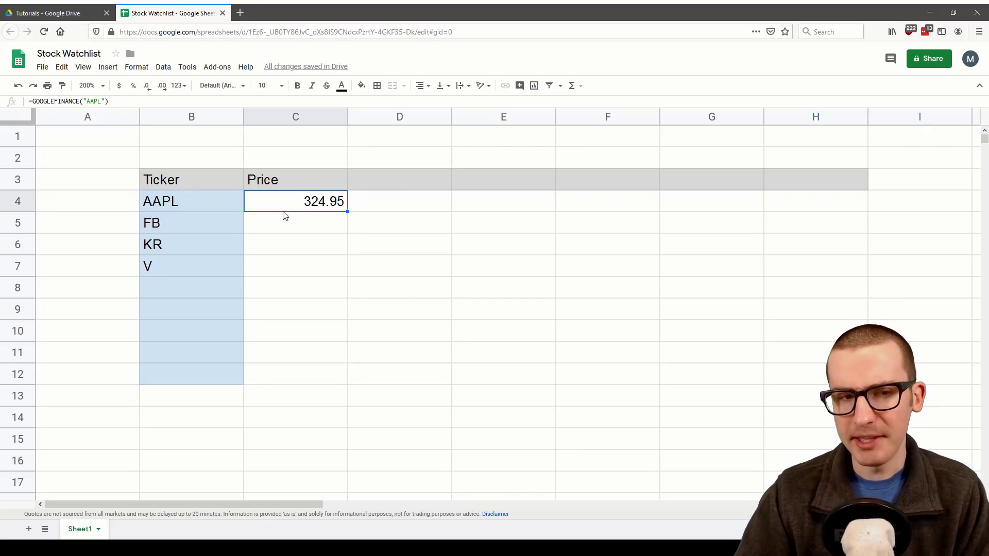
click(316, 221)
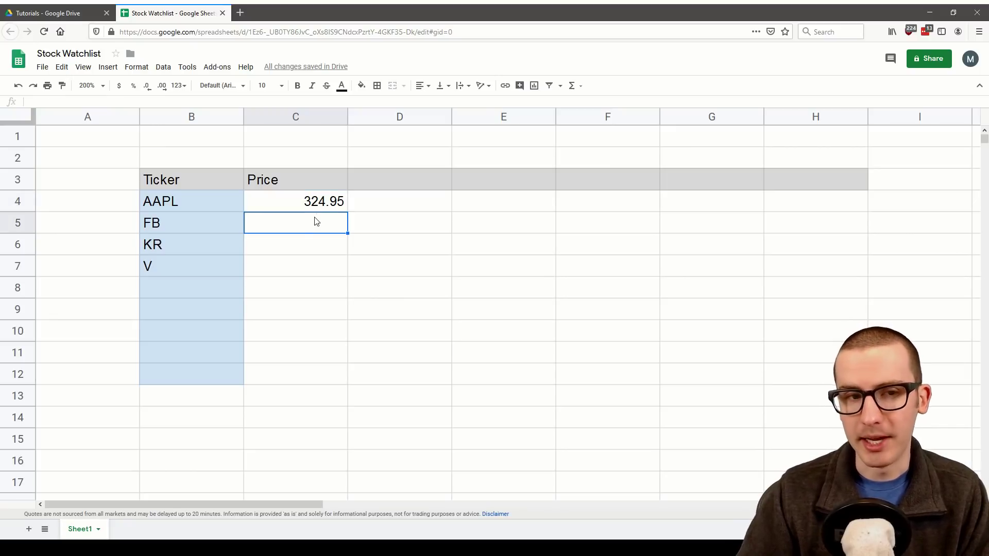
click(318, 202)
drag(106, 101, 88, 102)
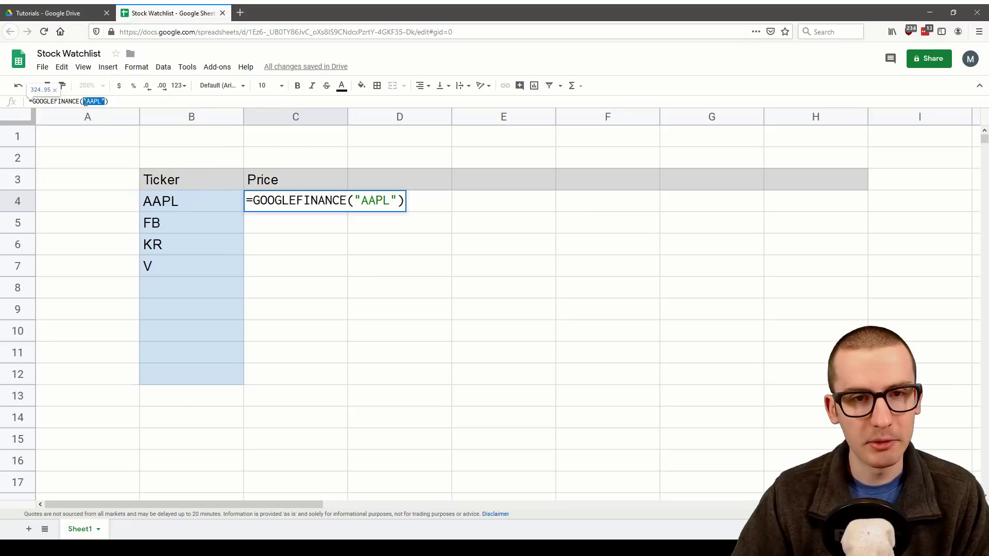
key(BackSpace)
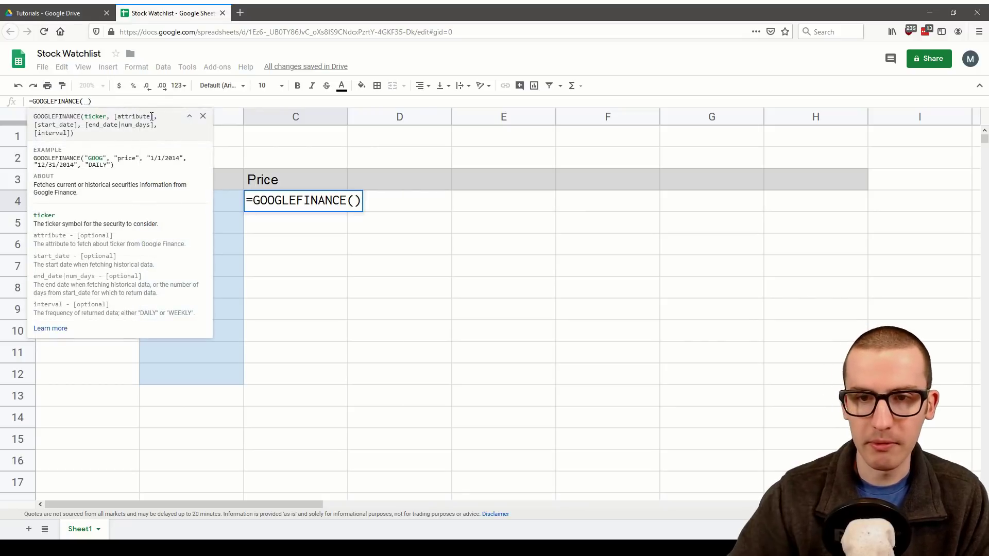
click(190, 117)
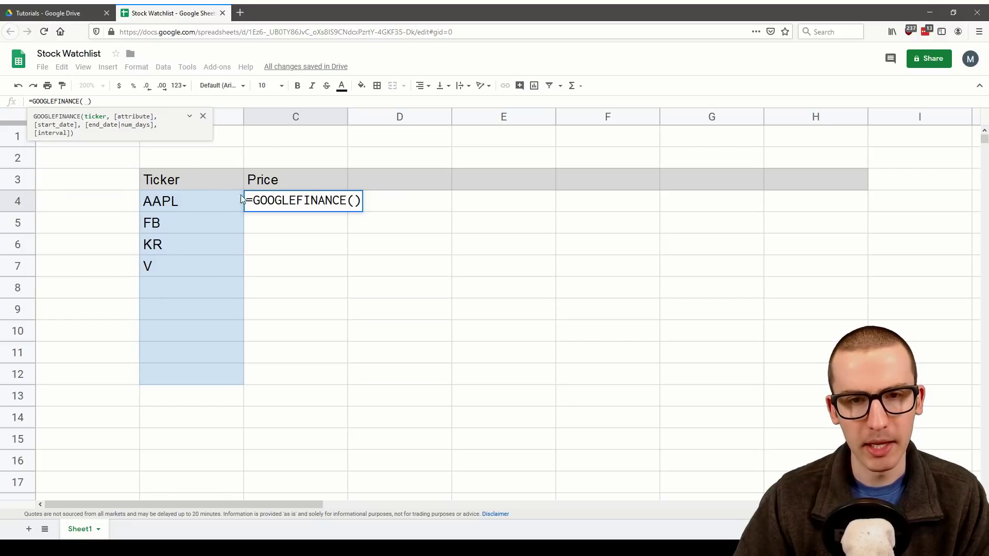
click(321, 203)
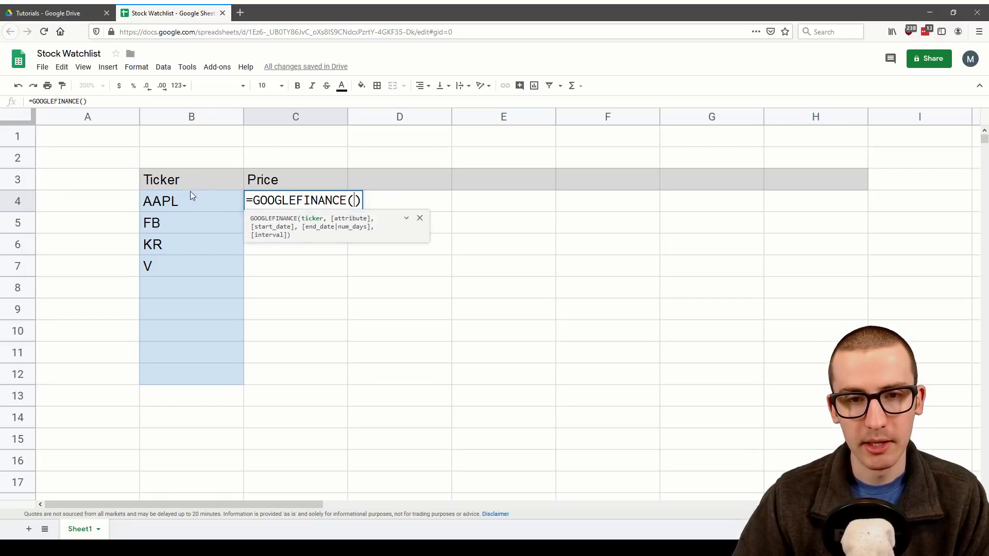
click(216, 201)
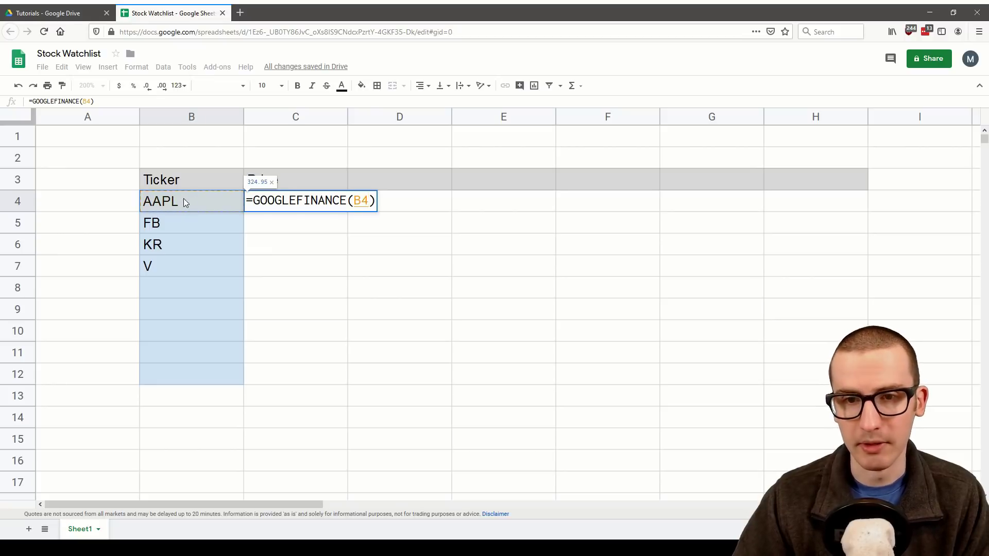
key(Return)
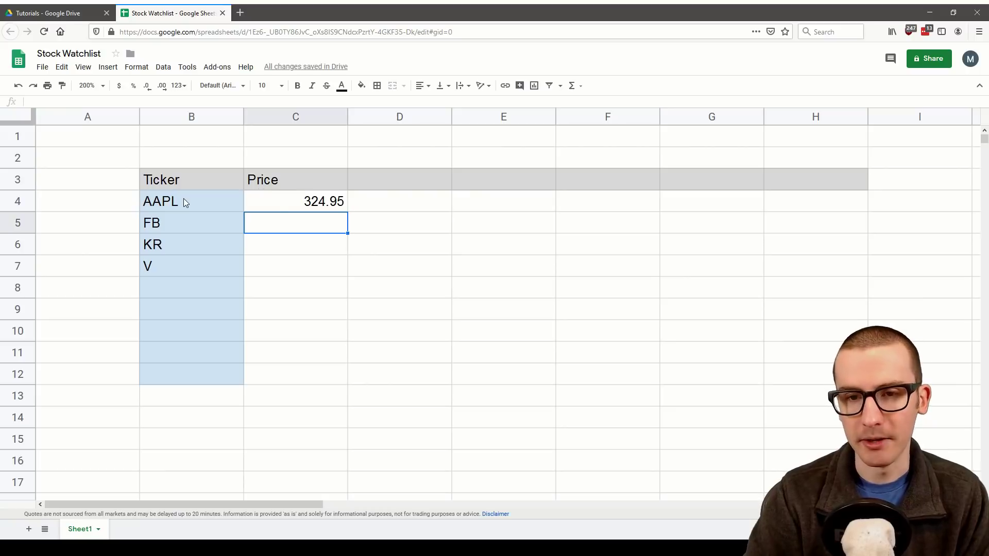
- Try extending the price formula from C4 down to C7, and undo that fill
click(275, 204)
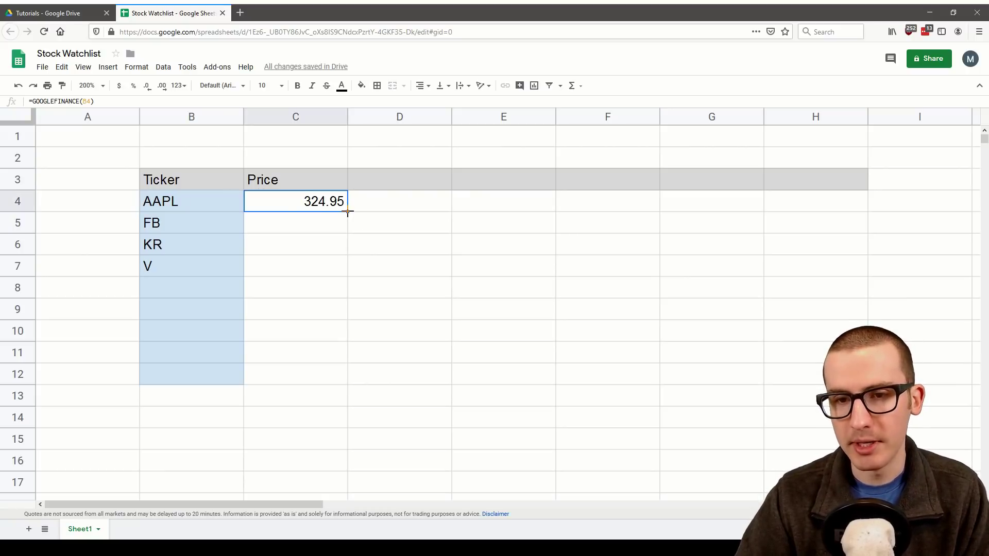
drag(347, 212, 348, 270)
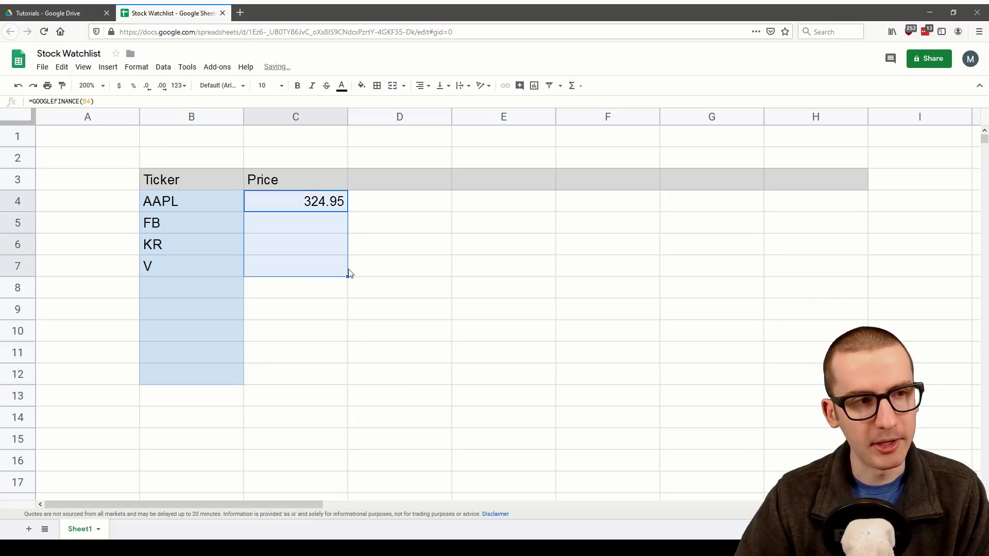
click(281, 205)
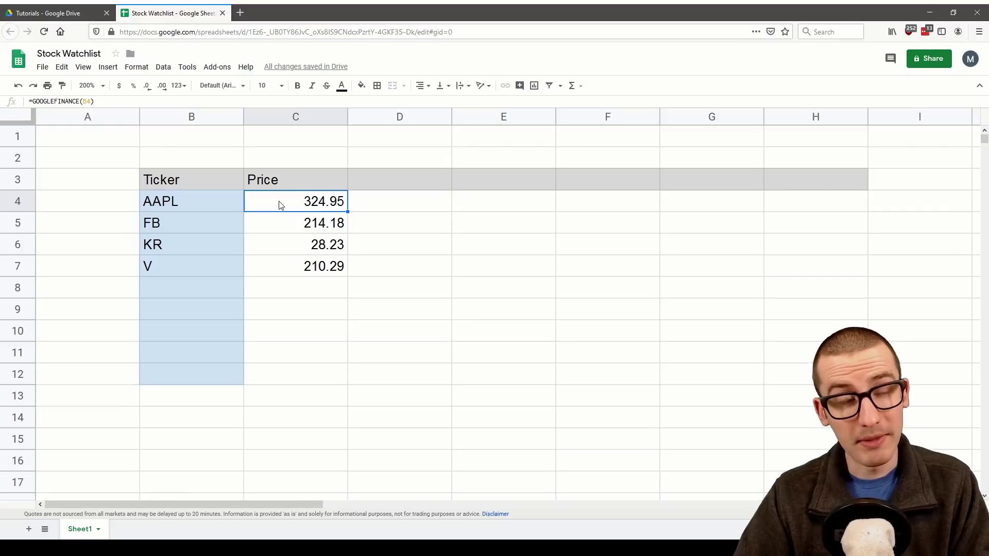
drag(224, 202, 222, 265)
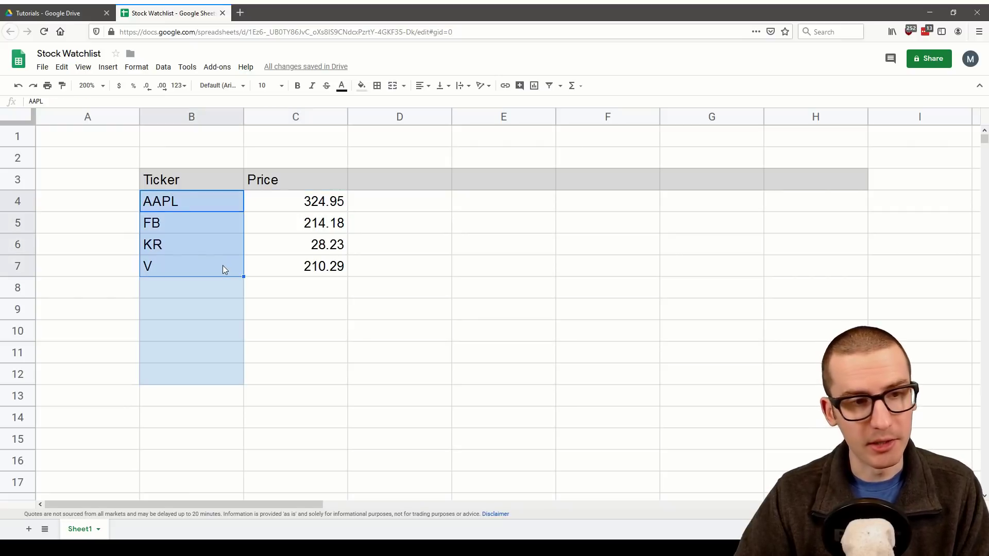
key(ctrl+z)
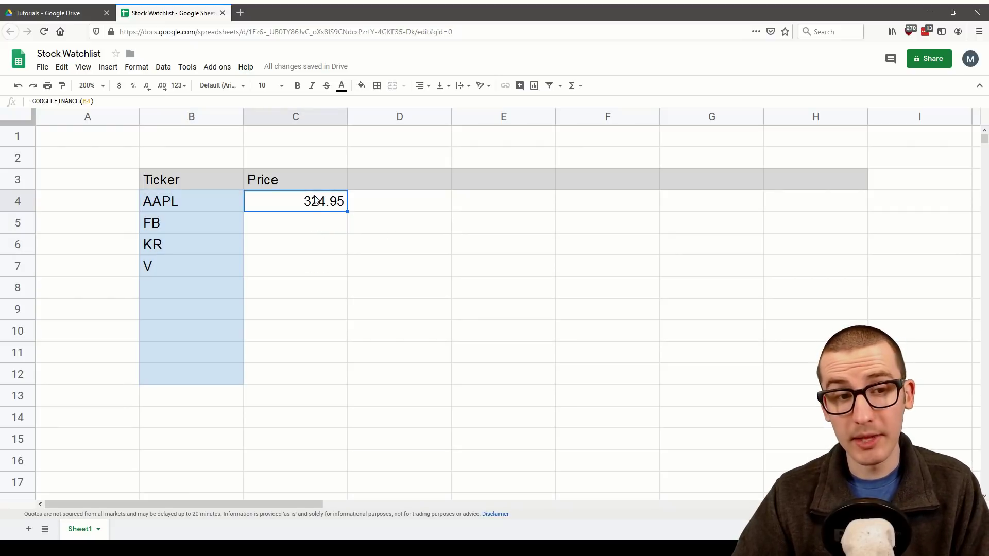
- Fill the GOOGLEFINANCE formula in C4 down through the range C4:C7
drag(316, 200, 314, 276)
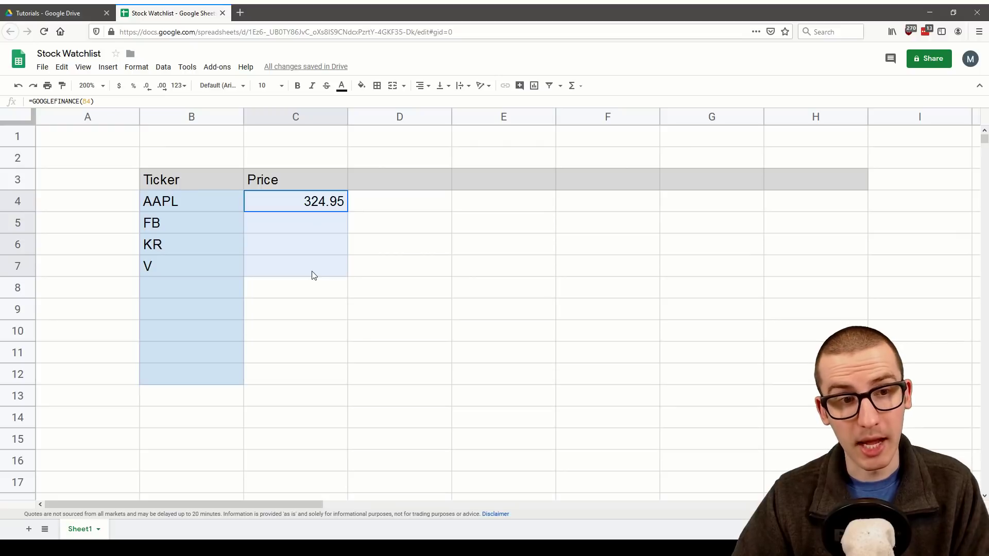
drag(314, 275, 314, 275)
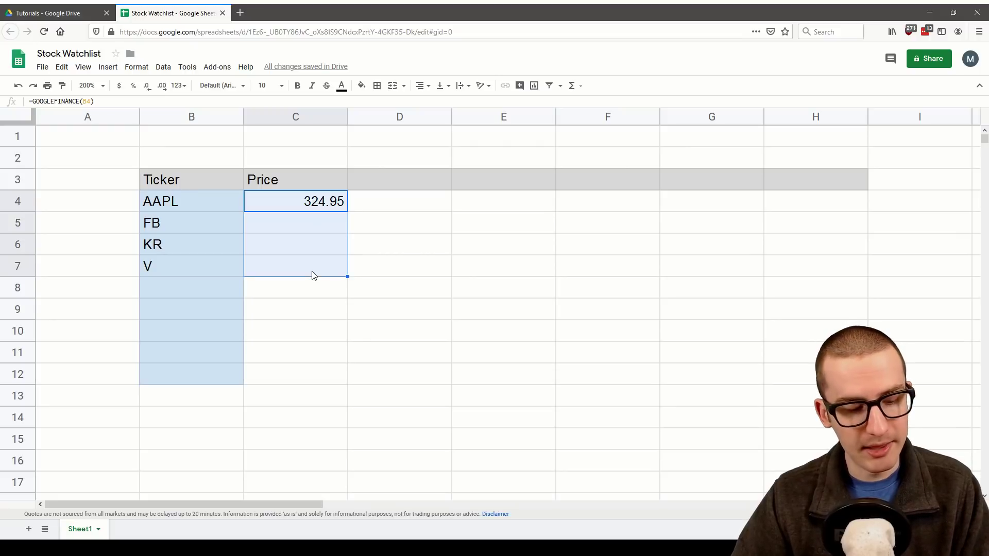
key(ctrl+d)
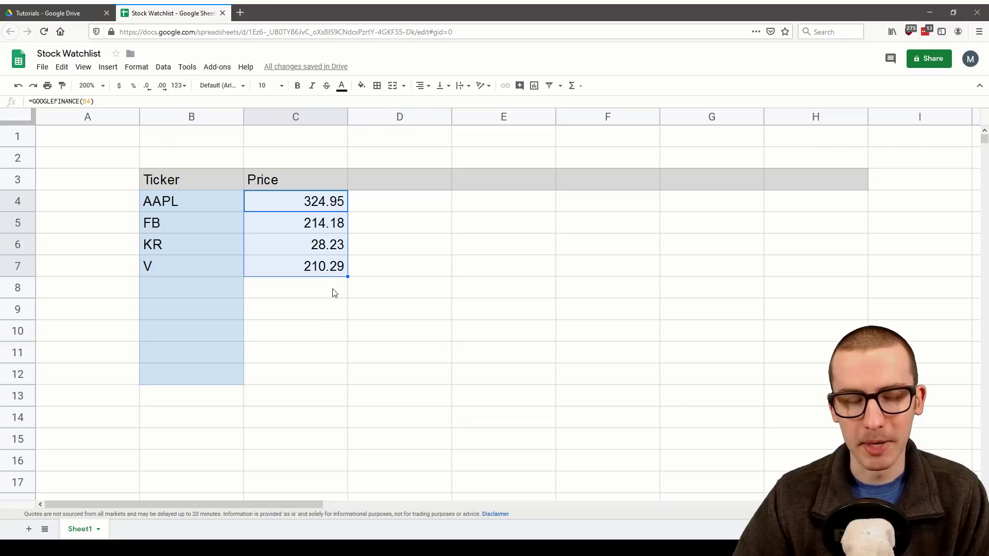
- Begin a GOOGLEFINANCE formula in cell D4 with B4 as the ticker argument, up to =GOOGLEFINANCE(B4,
click(353, 201)
text(=)
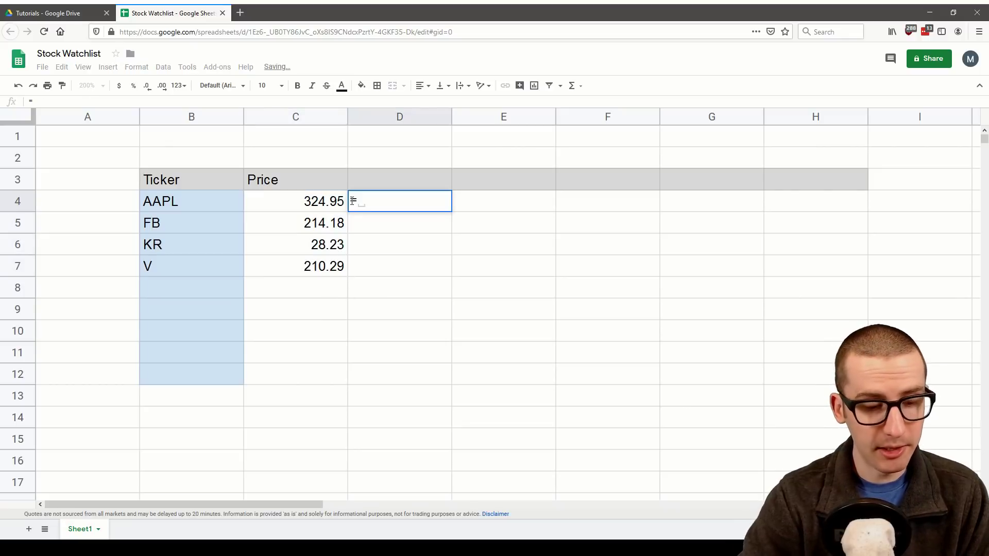
text(GOO)
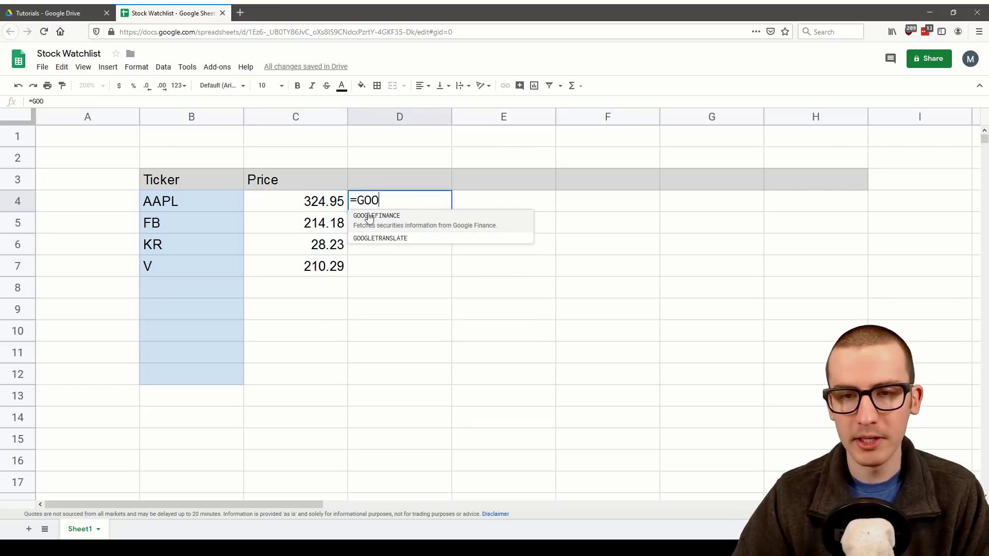
click(371, 216)
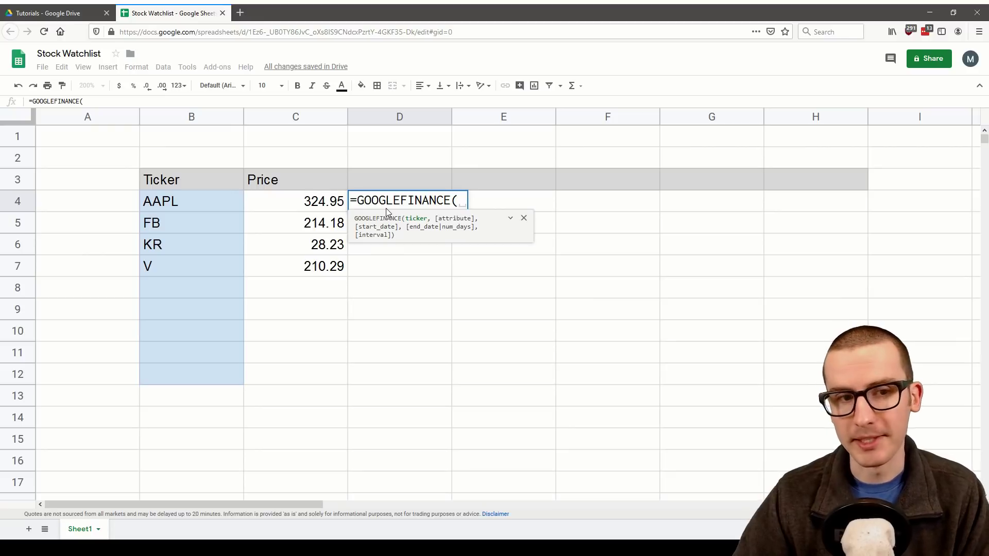
click(205, 200)
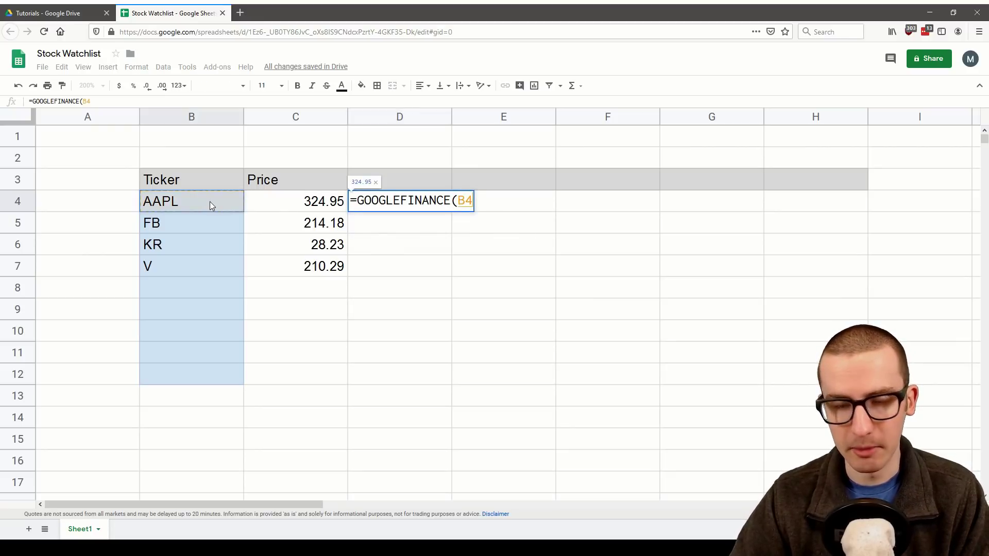
text(,)
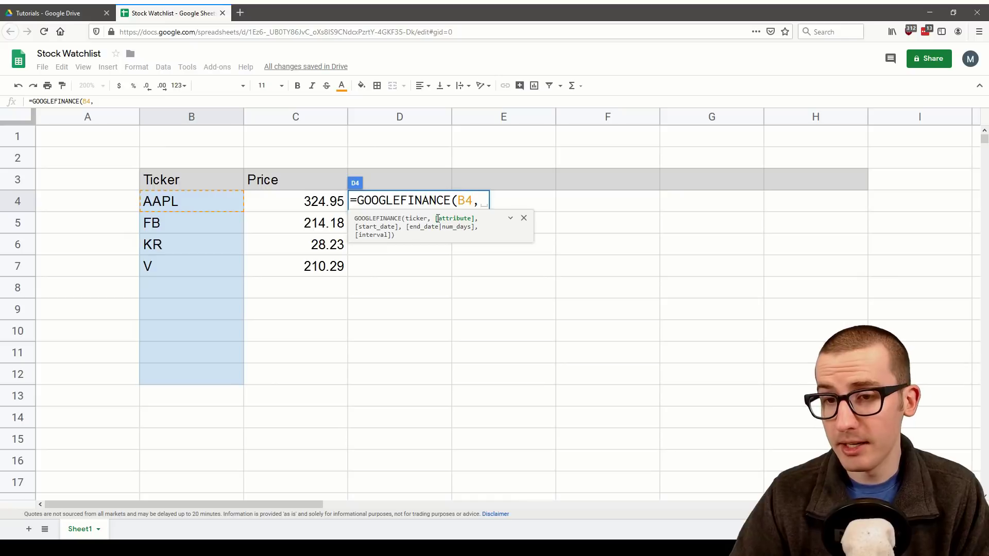
- Read the GOOGLEFINANCE argument help and open its full documentation to examine the available real-time attributes
drag(437, 219, 473, 218)
click(475, 218)
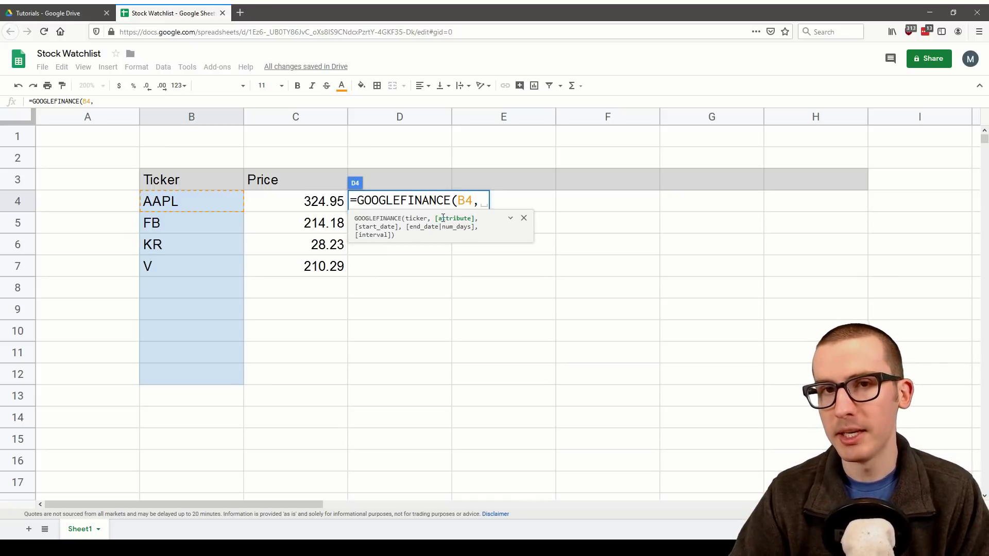
click(510, 219)
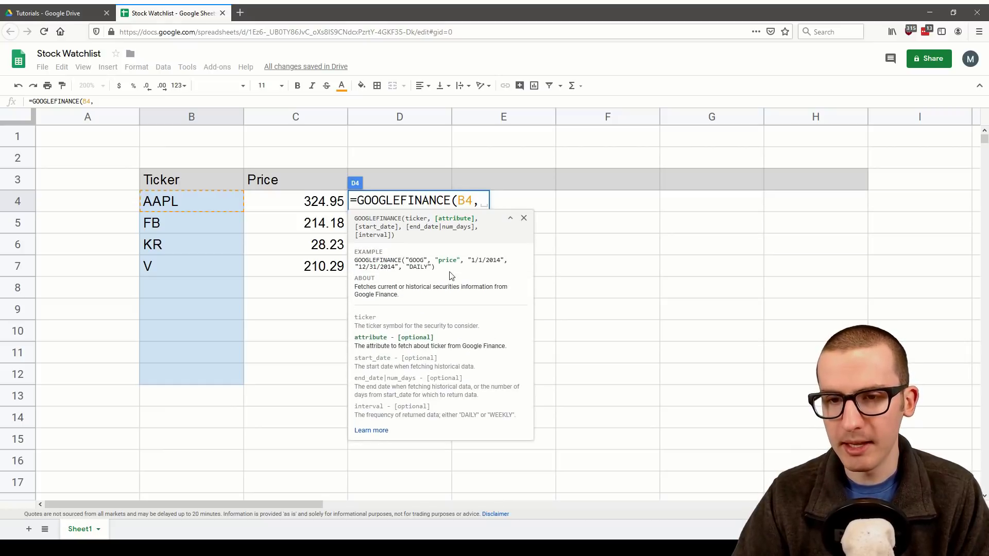
drag(388, 338, 357, 336)
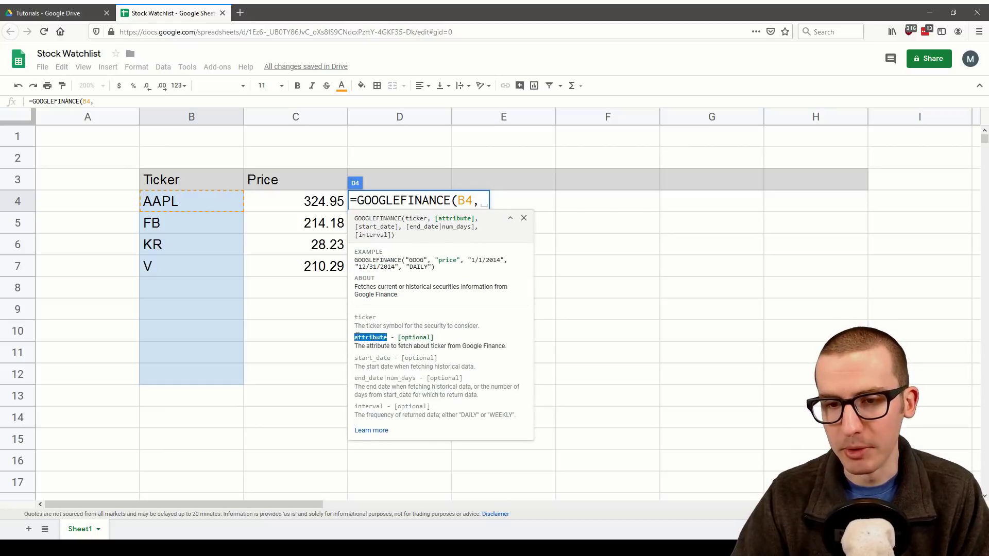
click(363, 352)
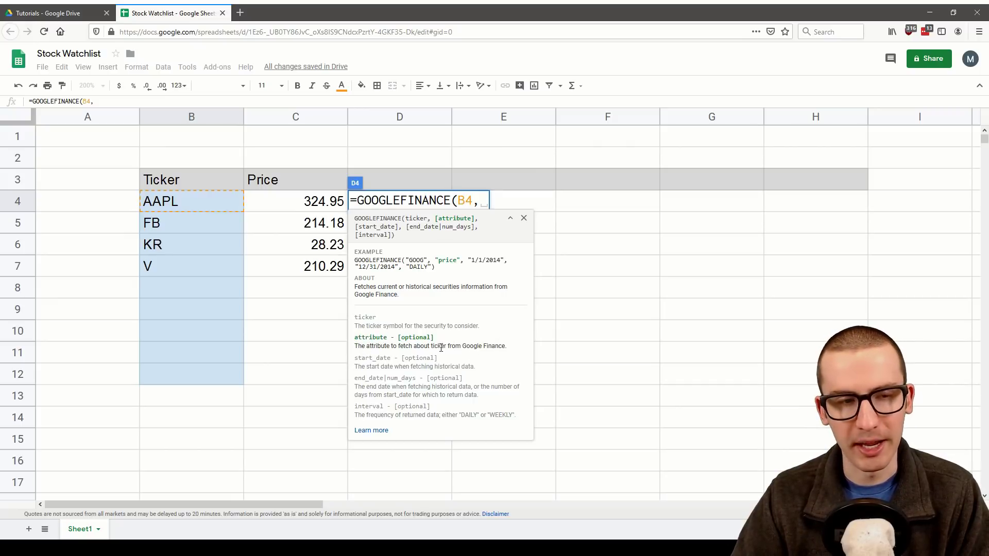
click(382, 432)
scroll(876, 209, down, 5)
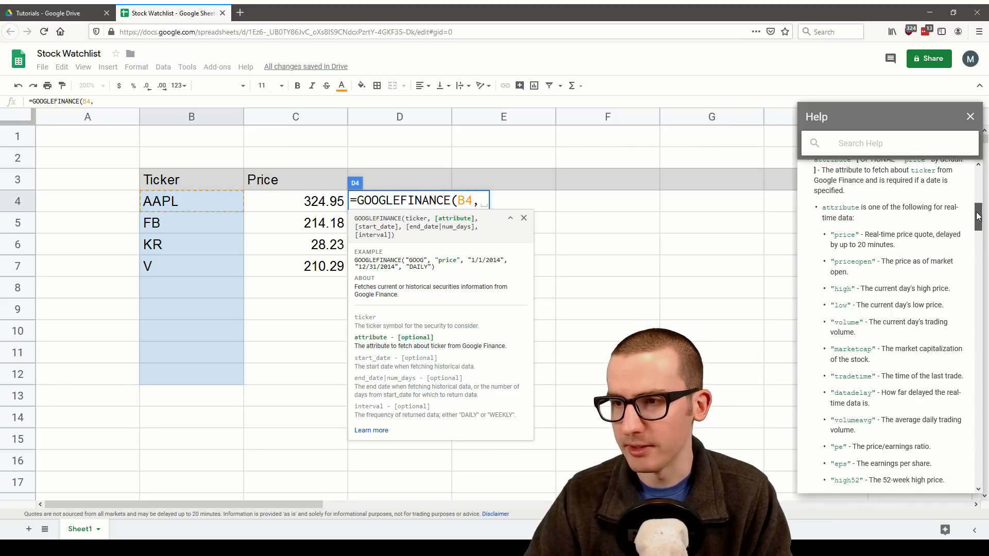
scroll(873, 184, down, 2)
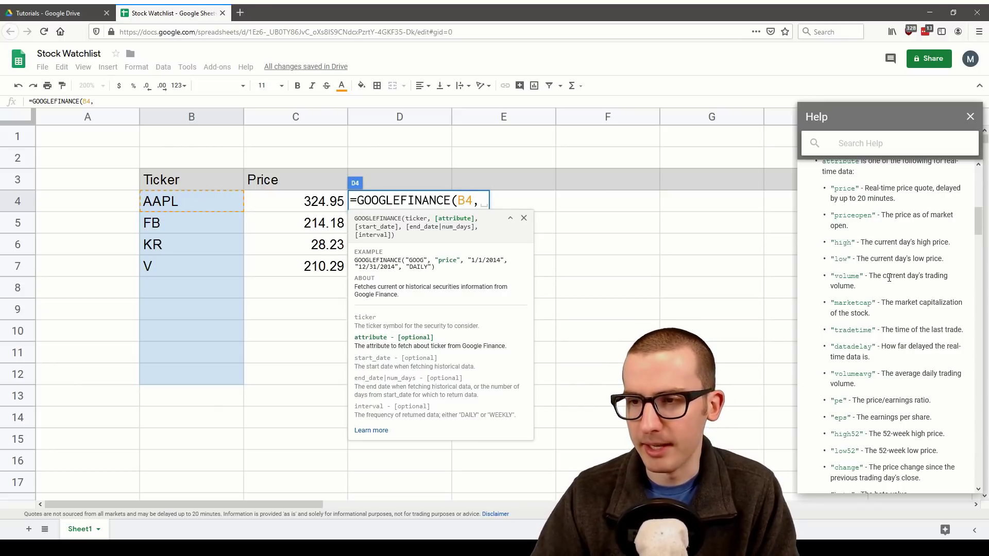
- Copy the "marketcap" attribute from the help article into D4's formula and complete it as =GOOGLEFINANCE(B4,"marketcap")
drag(877, 304, 833, 302)
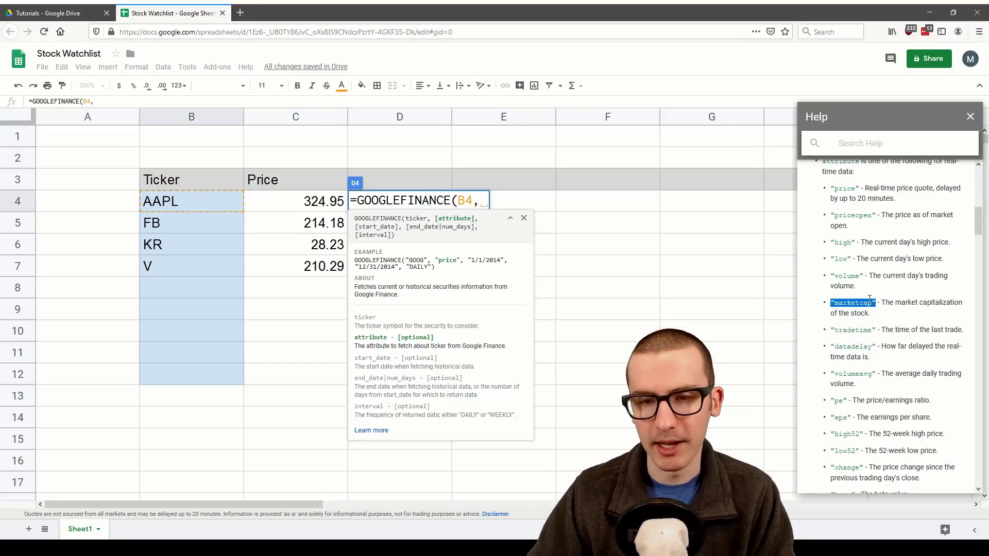
click(480, 201)
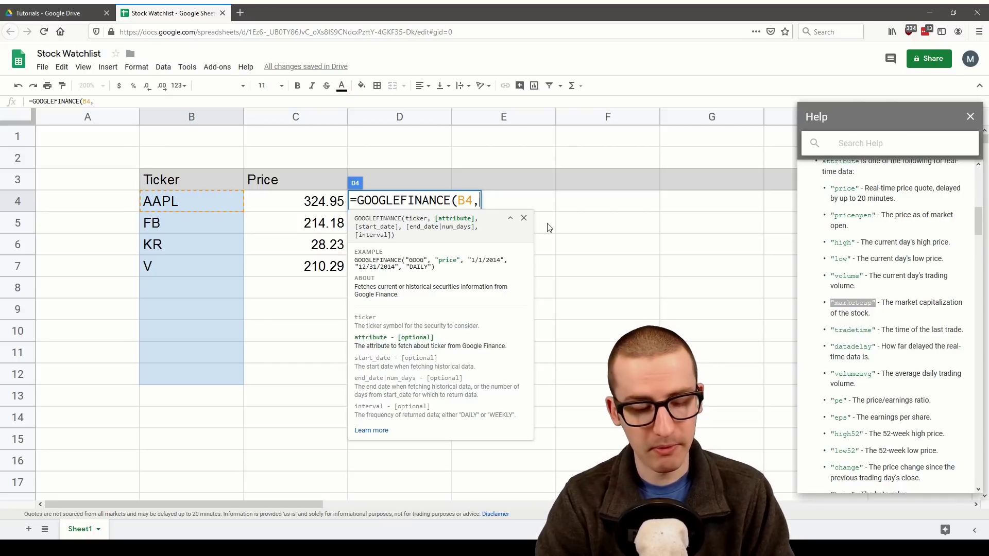
key(ctrl+v)
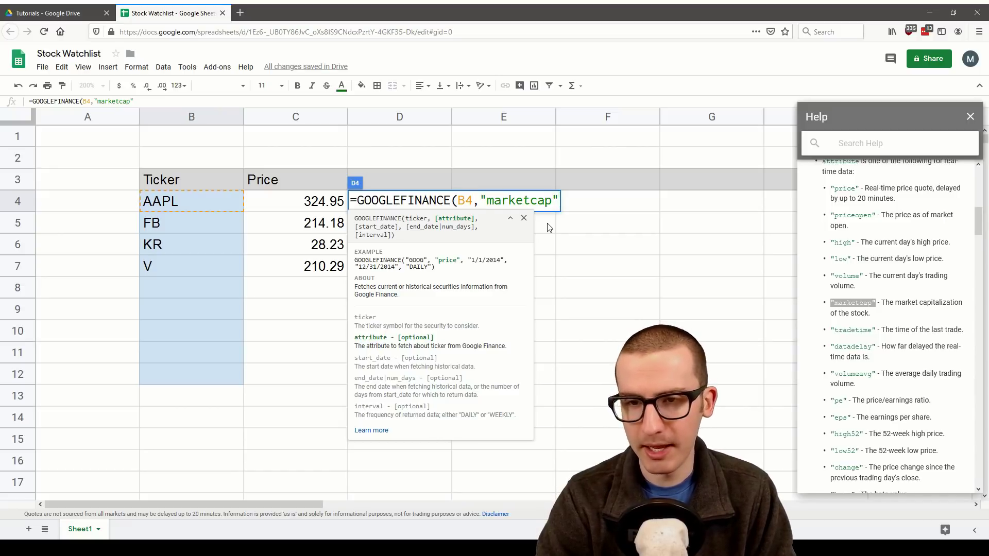
text())
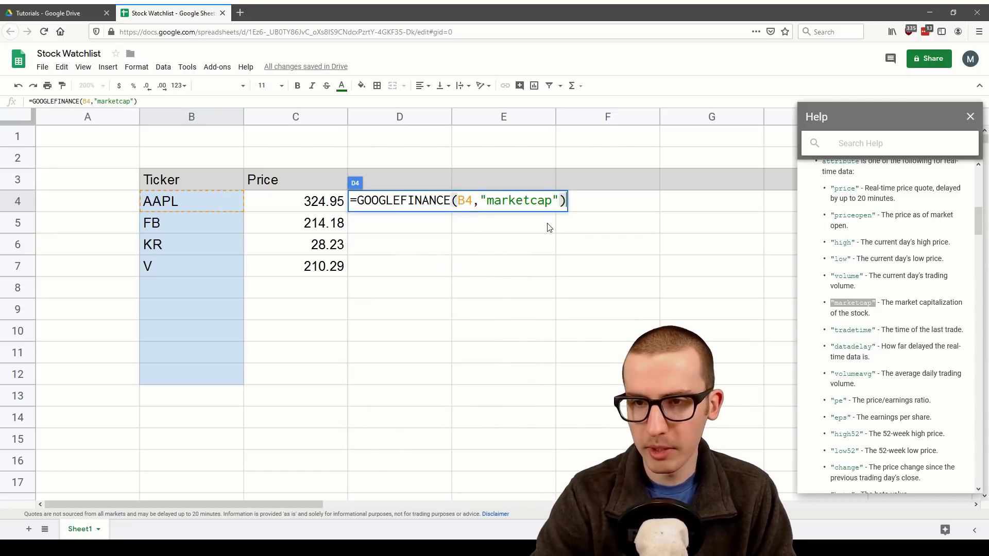
key(Return)
key(Up)
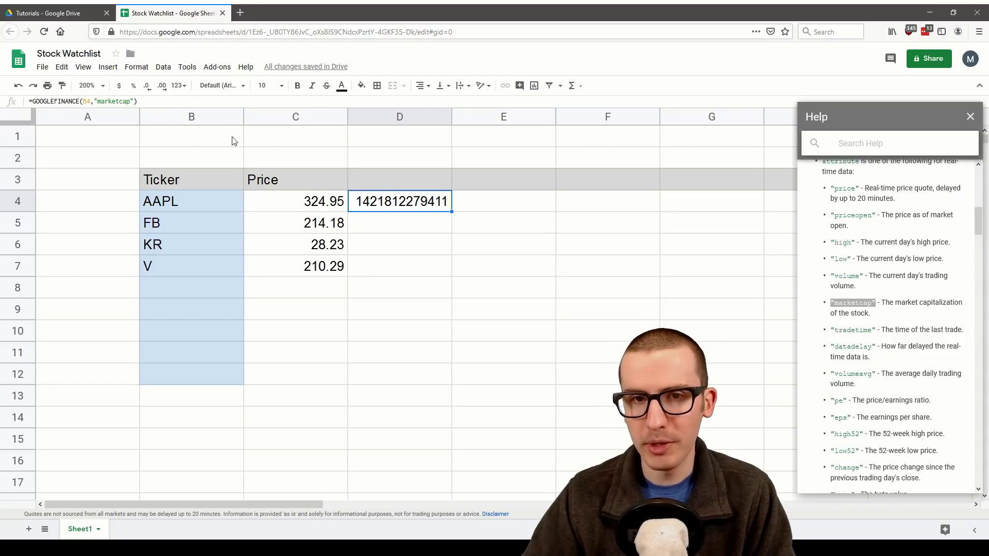
- Format cell D4 as a Number with no decimal places and fit column D's width to its content
click(138, 68)
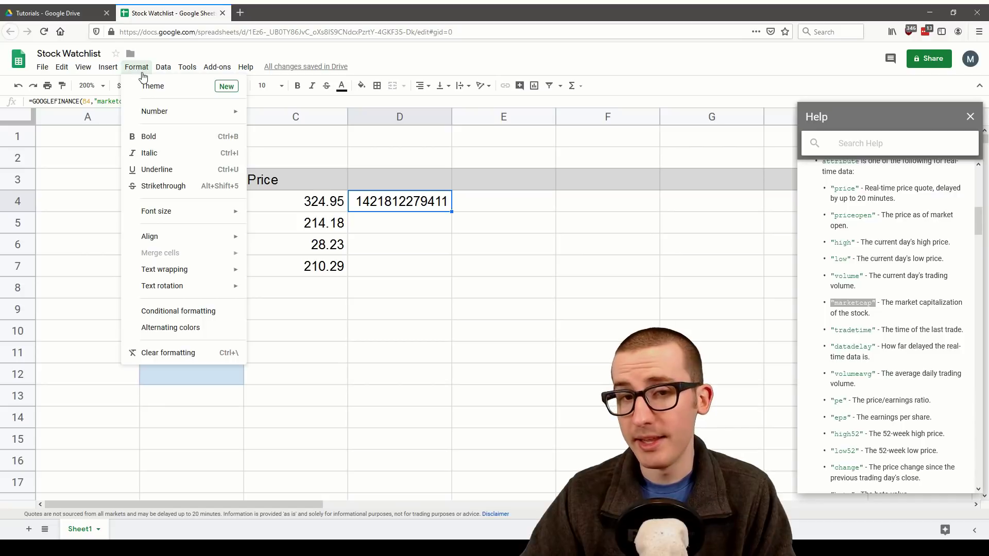
mouse_move(150, 112)
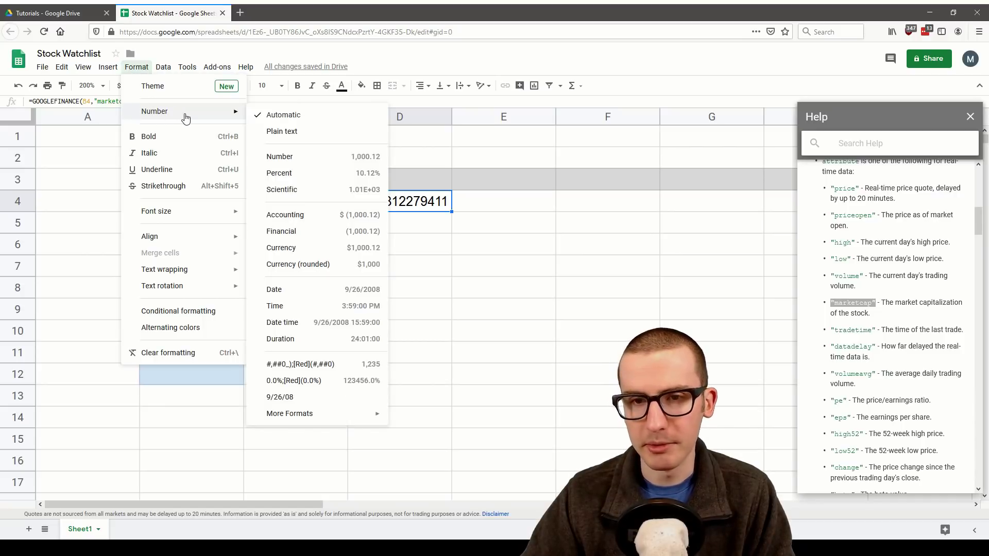
click(302, 161)
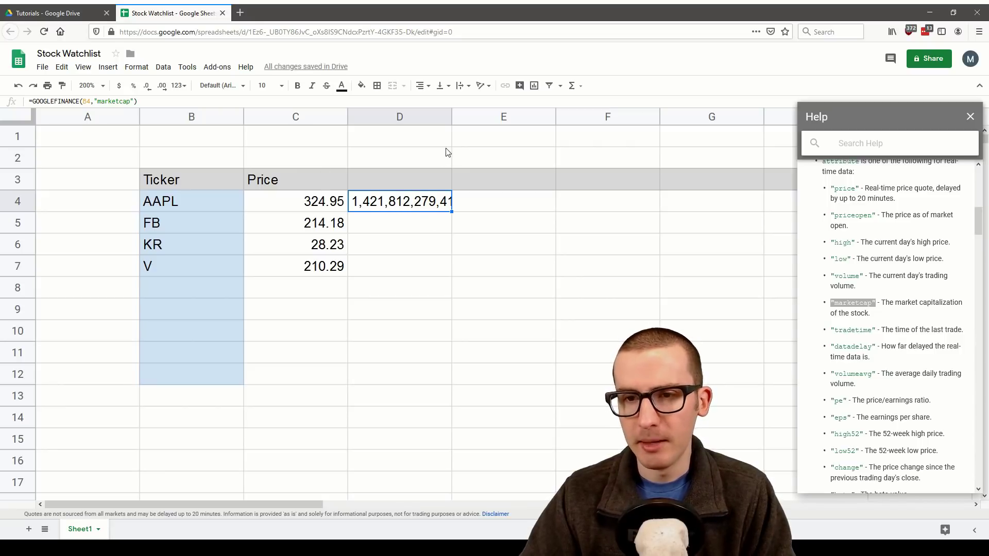
double_click(450, 117)
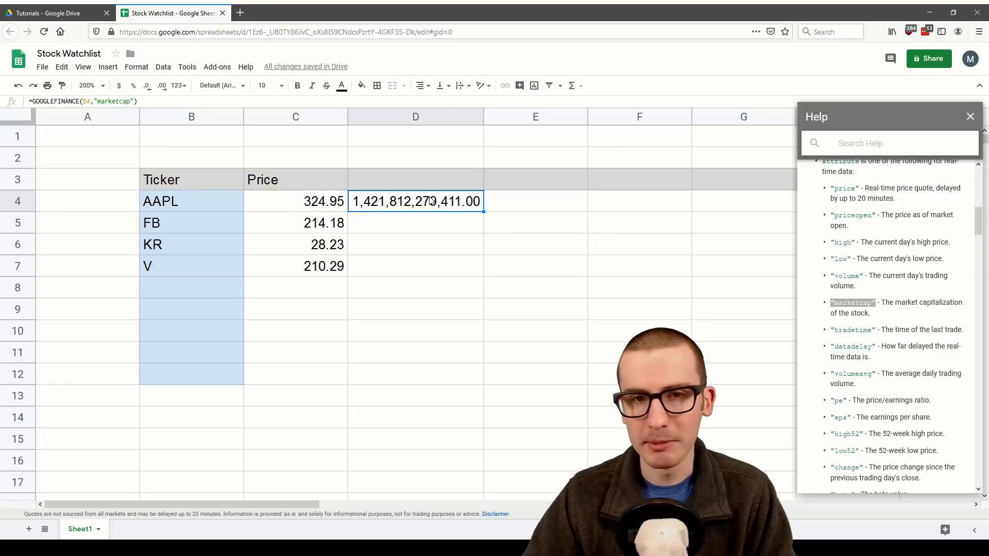
click(147, 89)
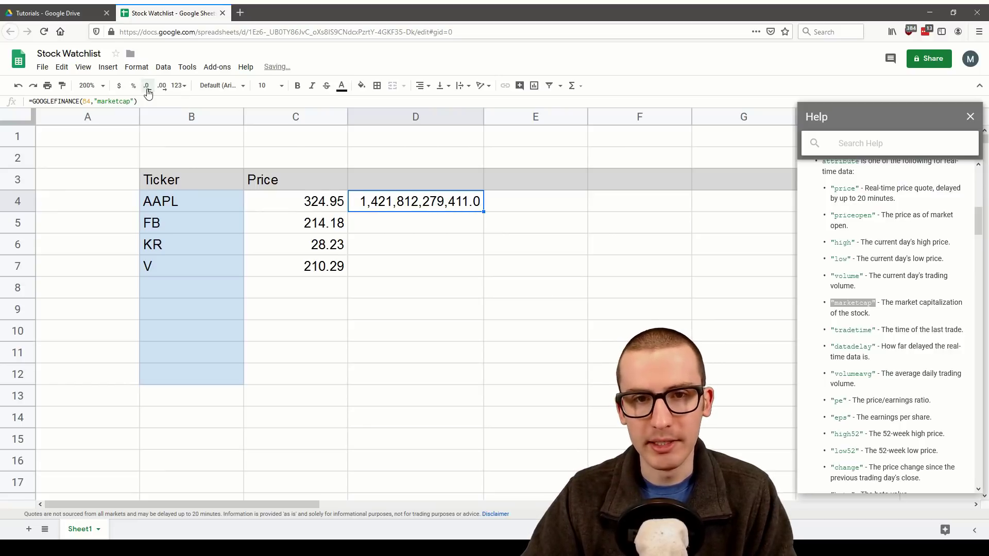
click(148, 89)
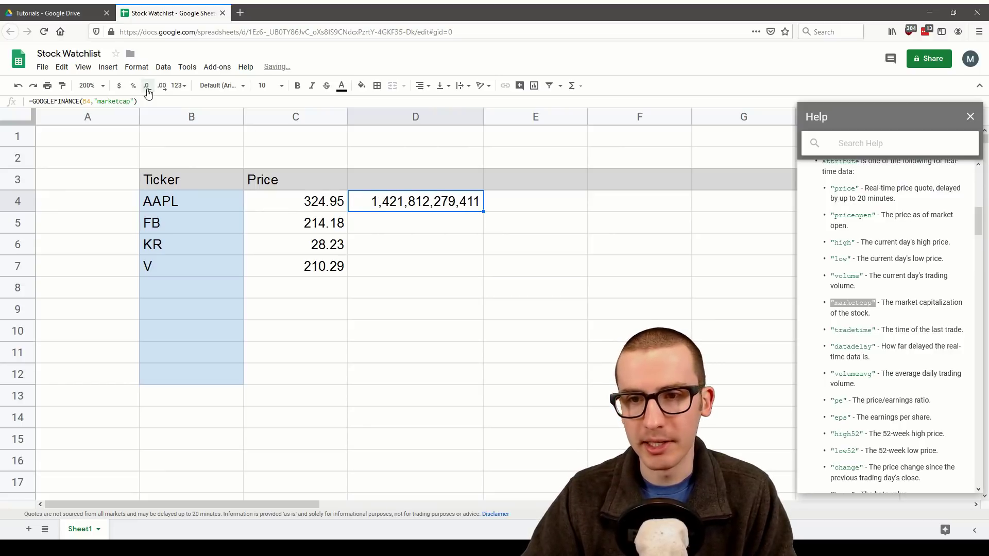
double_click(482, 117)
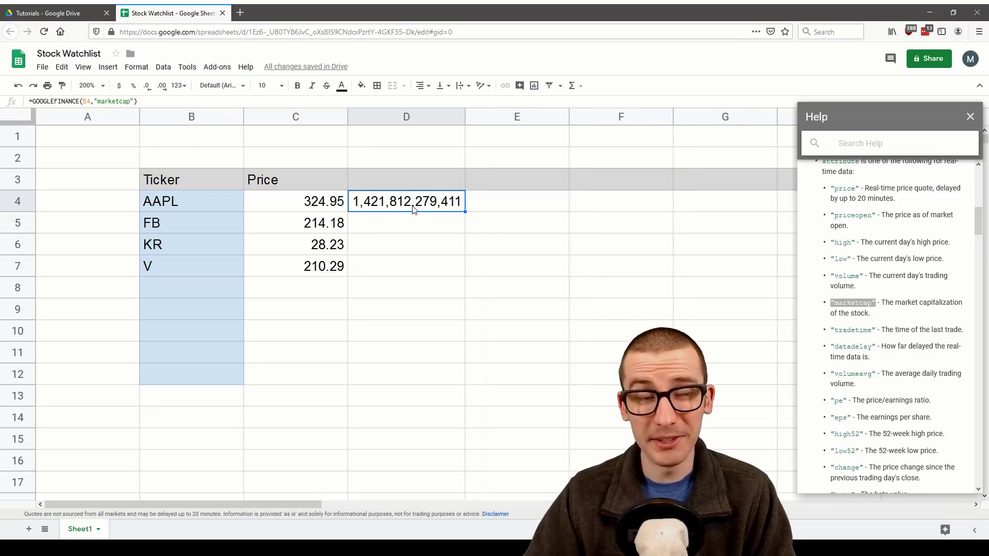
- Divide D4's market cap formula by 1000000 and enter the header Market Cap. (in millions) in D3
click(174, 102)
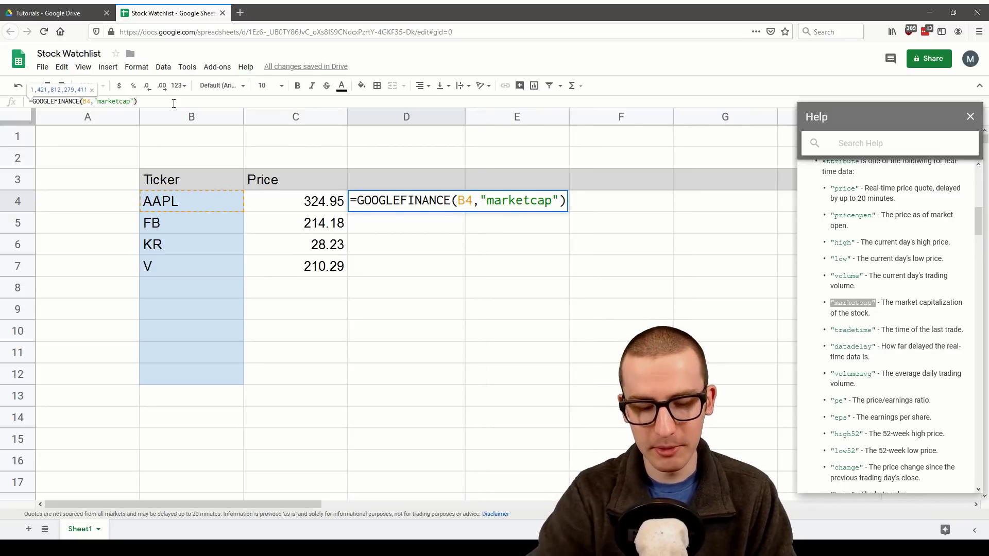
text(/1000)
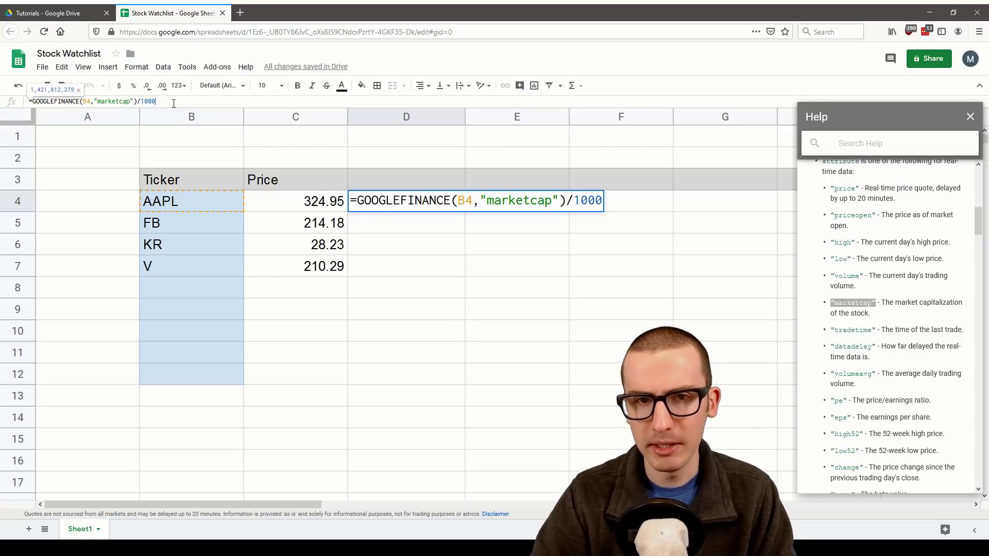
text(000)
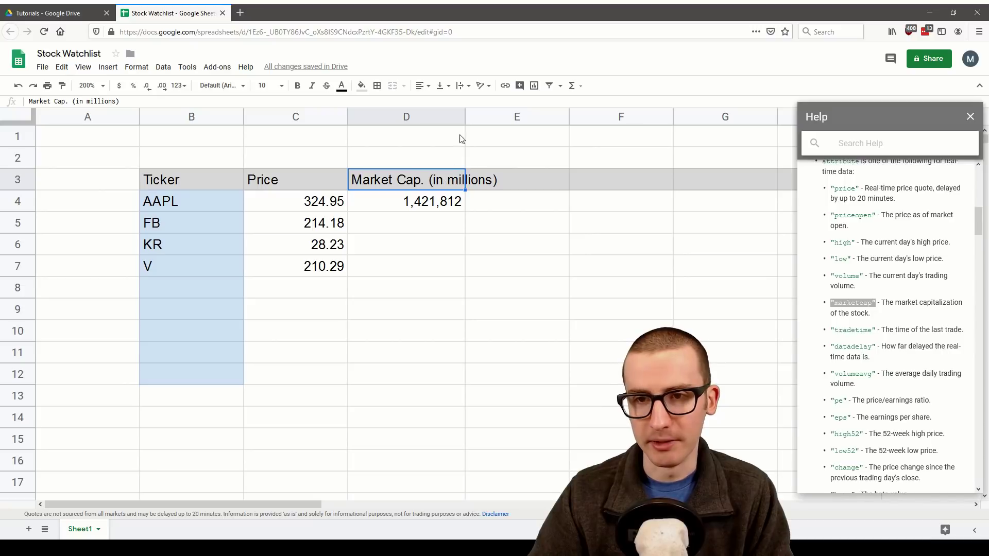
- Wrap the header text in D3 and narrow column D so the header splits before "(in millions)"
click(466, 86)
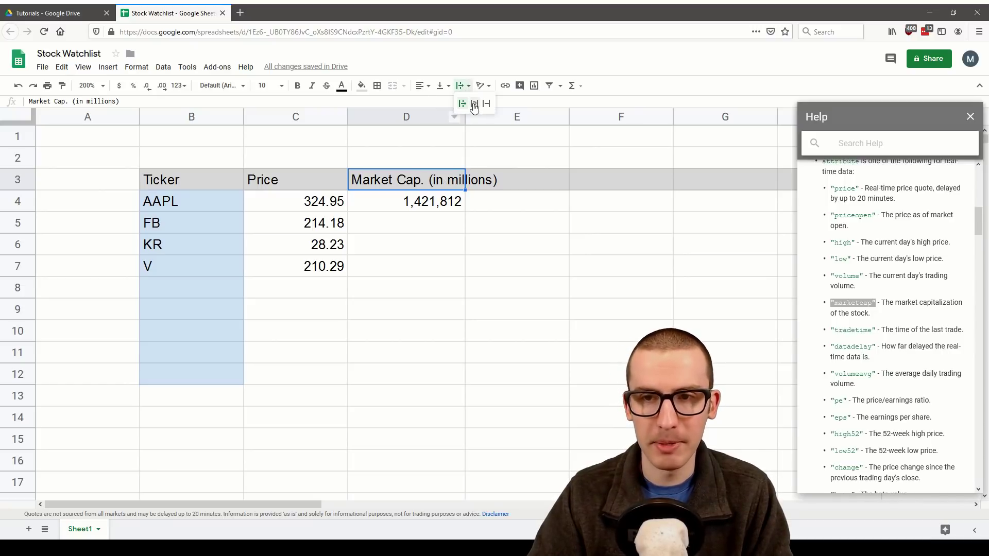
click(474, 105)
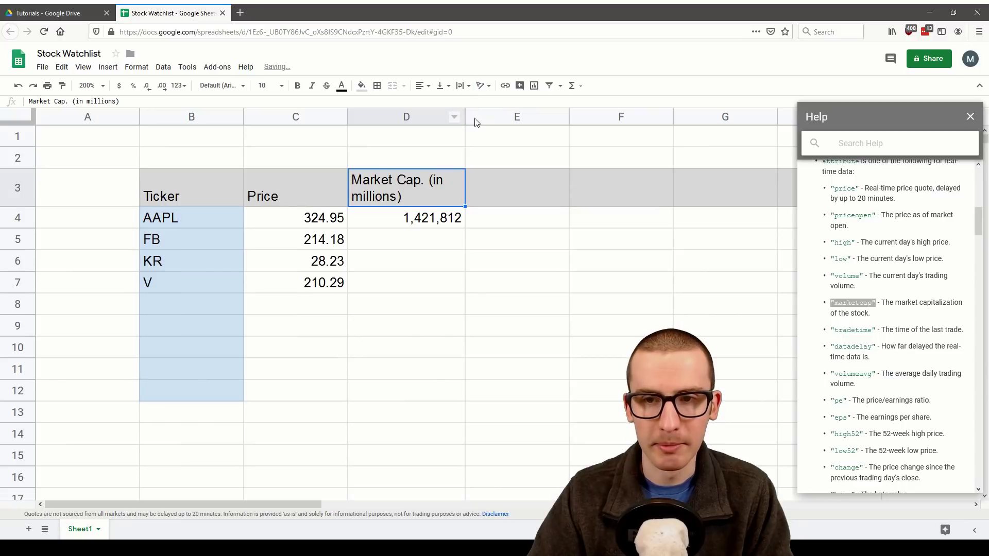
drag(464, 118, 438, 118)
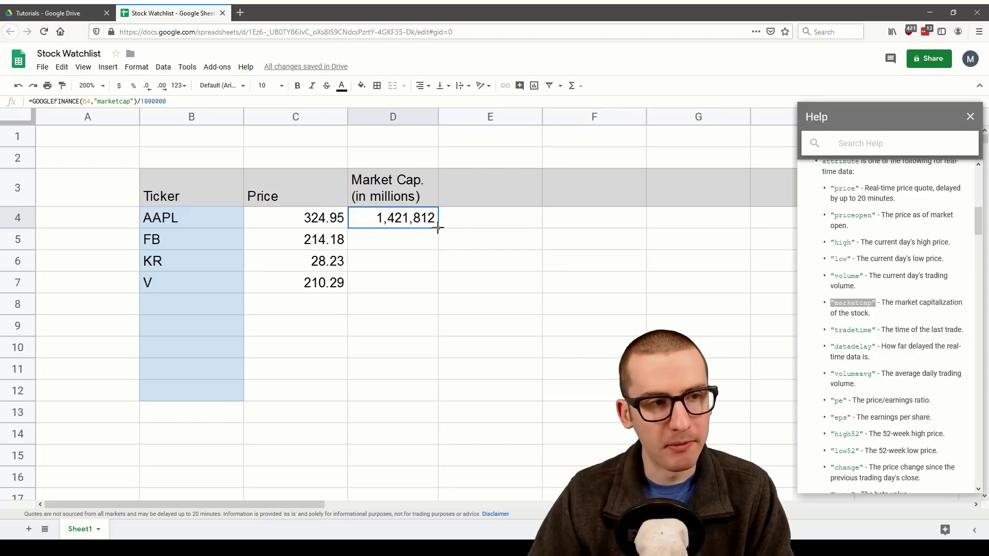
- Fill the market cap formula from D4 down through D7 for the remaining tickers
drag(438, 228, 437, 287)
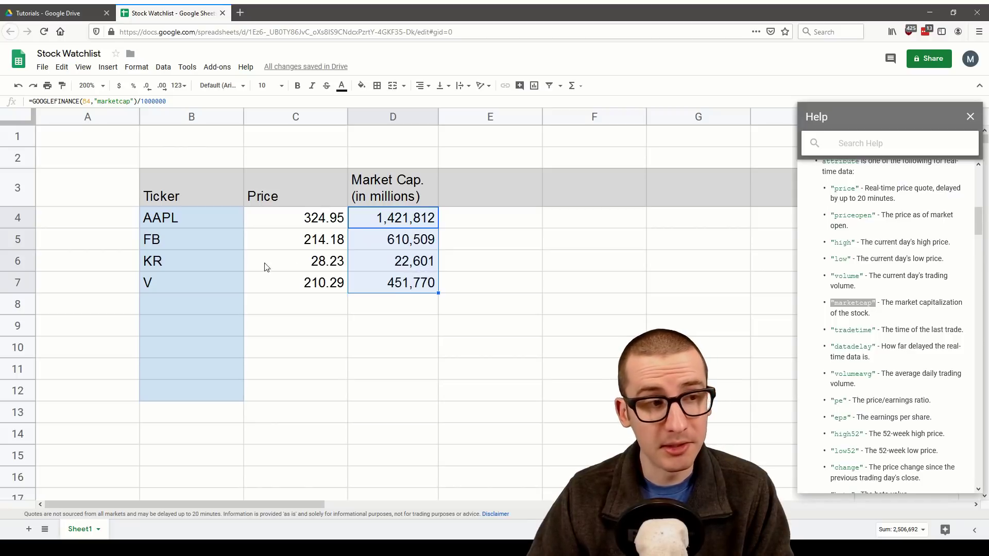
drag(215, 224, 208, 287)
- Find the 52-week attributes in the help article and enter the headers 52 Week Low in E3 and 52 Week High in F3
click(490, 188)
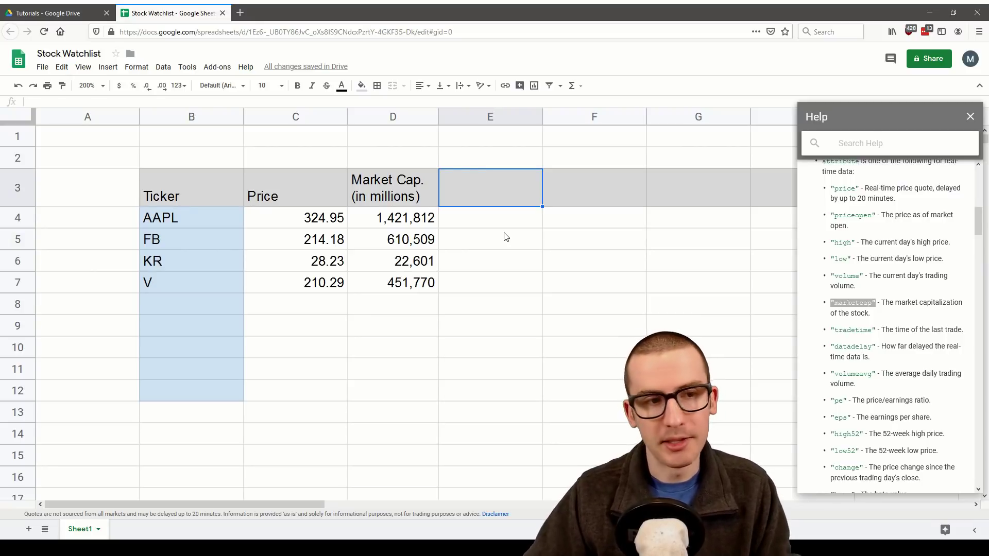
scroll(941, 351, down, 2)
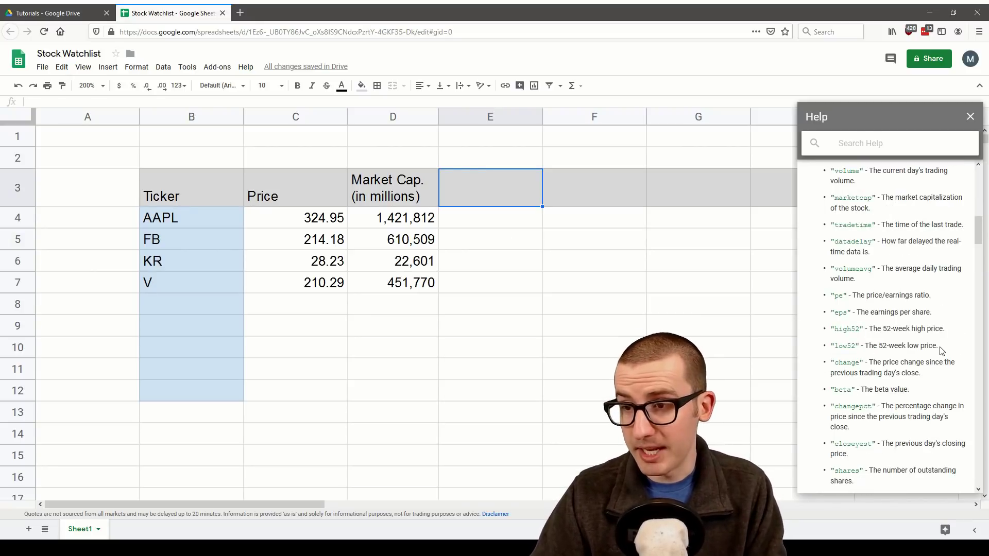
drag(935, 346, 832, 330)
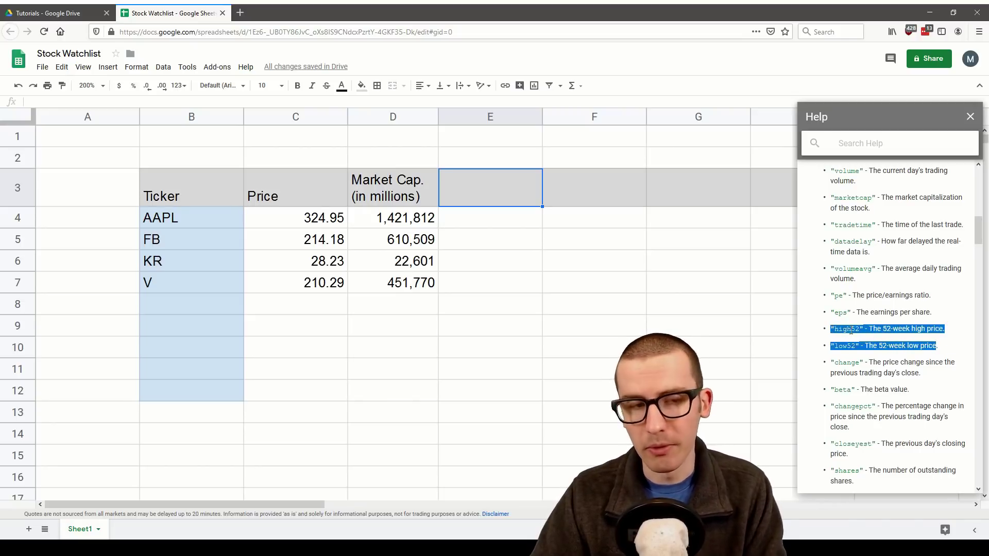
click(868, 328)
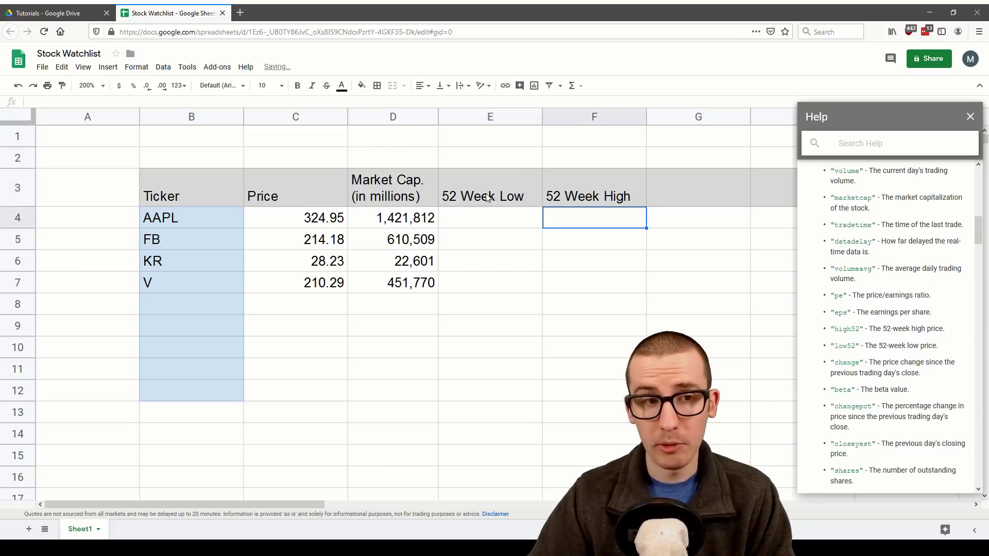
drag(490, 193, 592, 195)
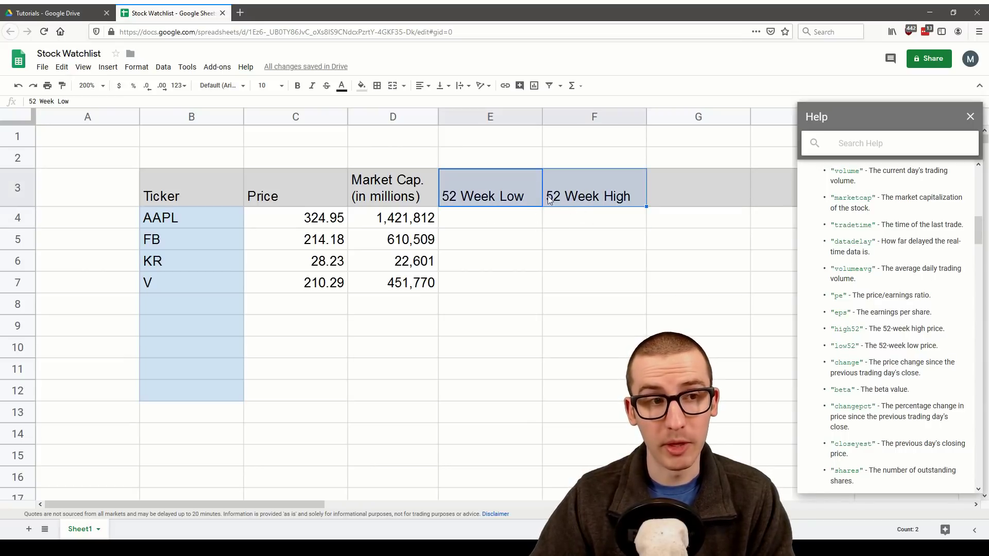
- Enter =GOOGLEFINANCE(B4,"low52") in E4 and fill it down through E7 for the remaining tickers
click(530, 214)
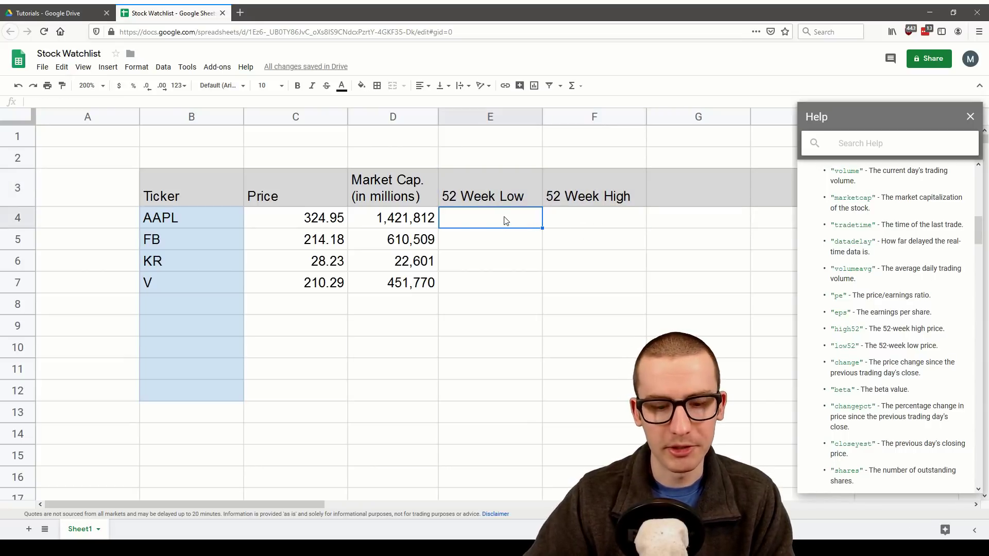
text(=GOOGLEFINANCE()
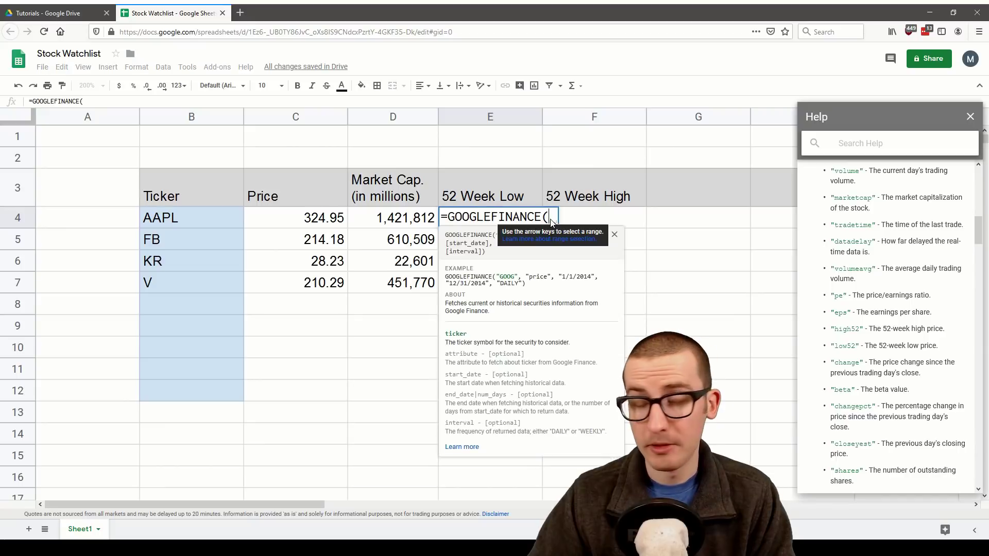
click(198, 216)
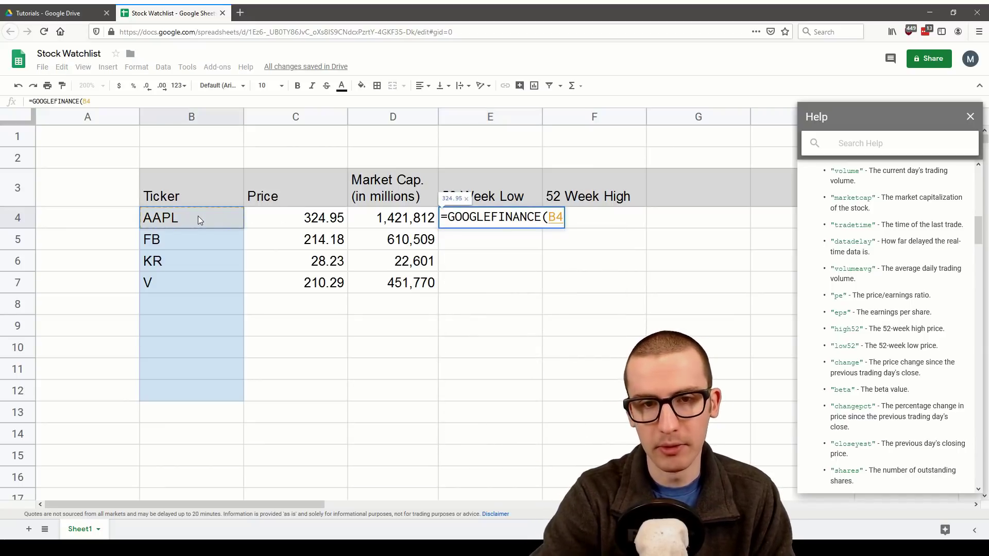
text(,)
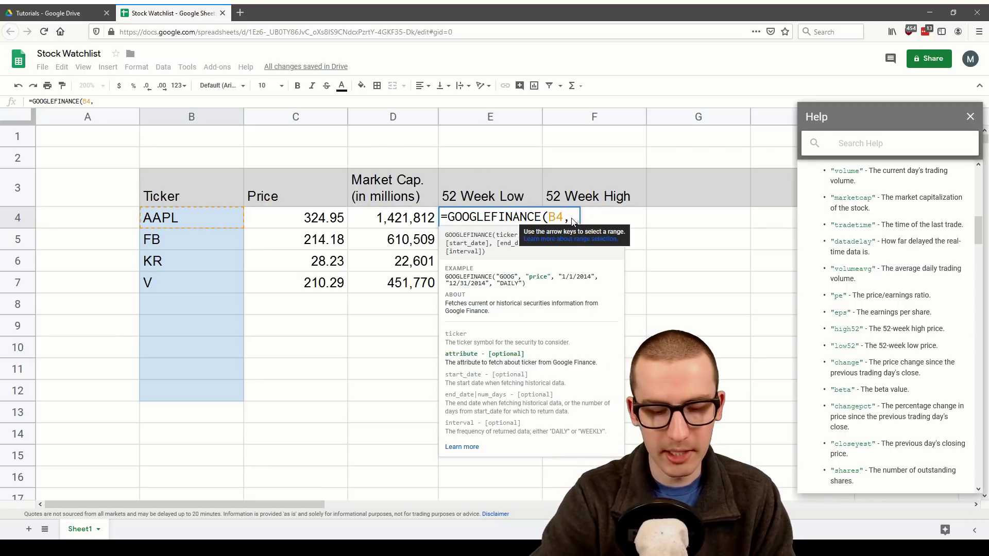
text( ")
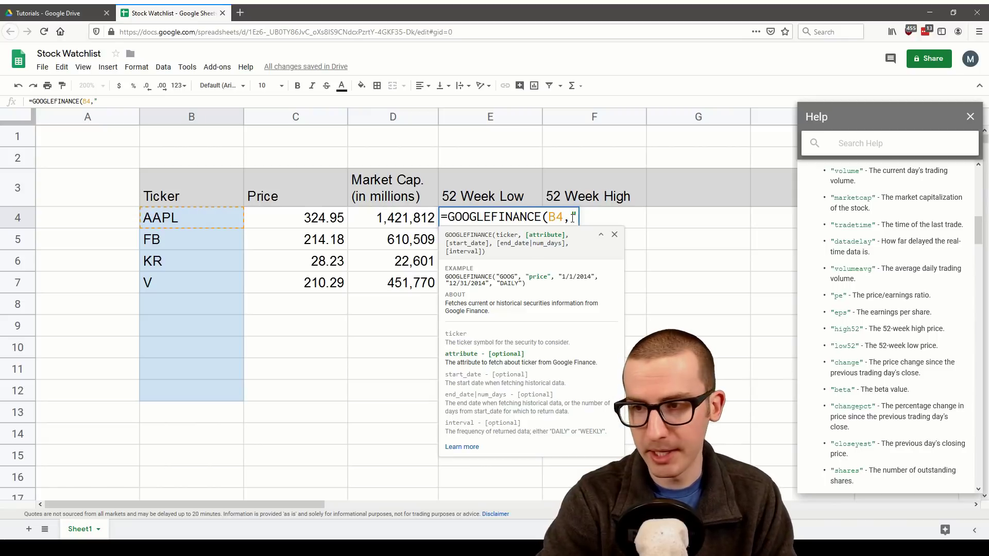
text(low5)
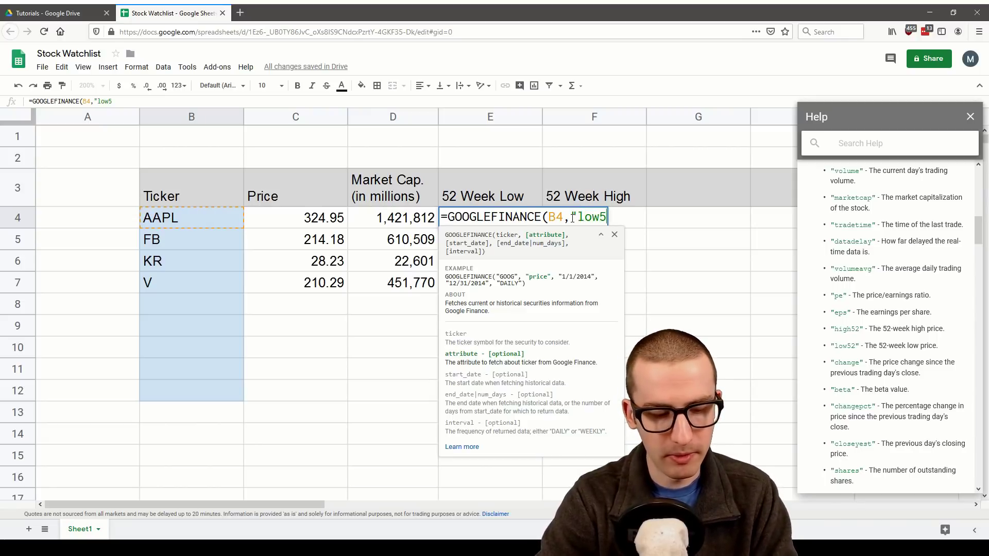
text(2")
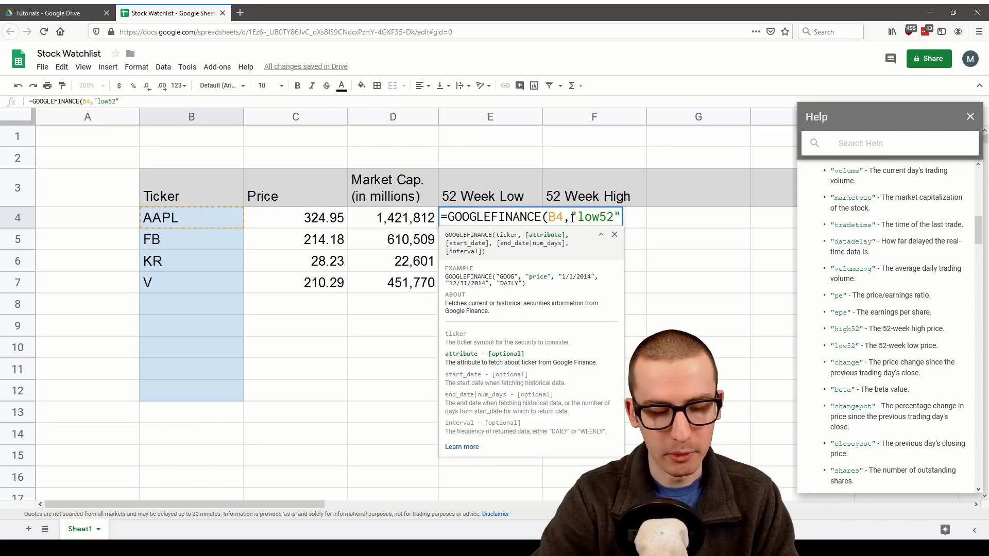
text())
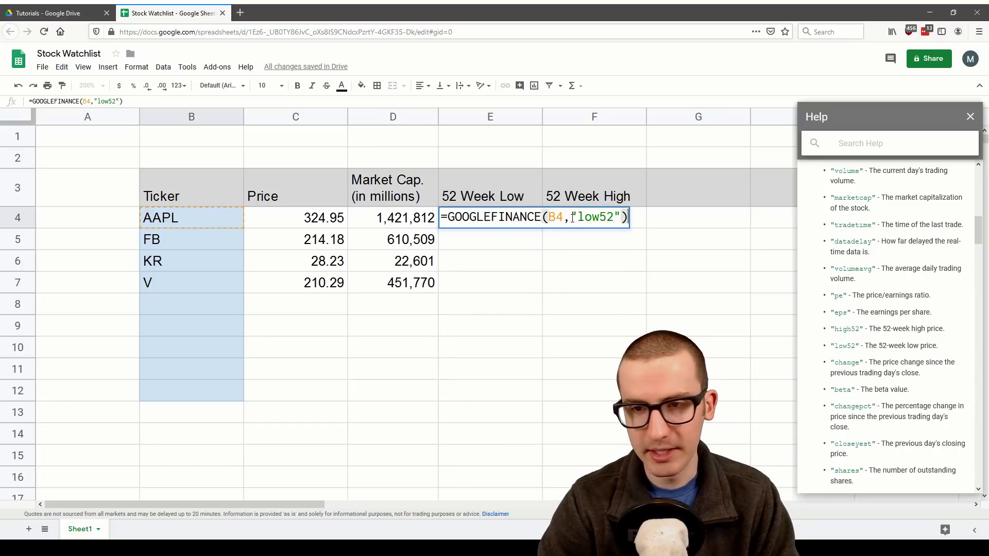
key(Return)
key(Up)
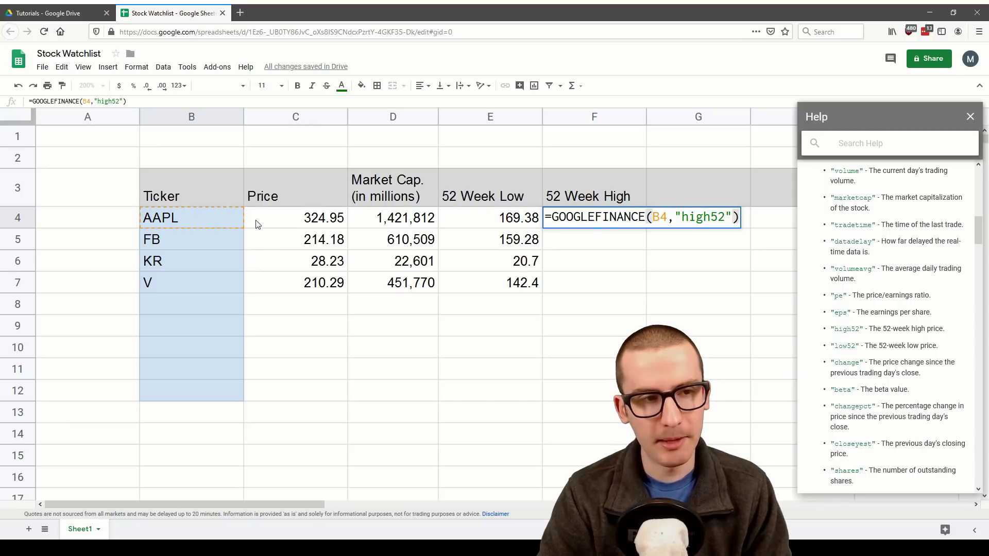
- Enter =GOOGLEFINANCE(B4,"high52") in F4 and fill it down through F7 for the remaining tickers
key(Return)
key(Up)
key(shift+Down)
key(shift+Down)
key(shift+Down)
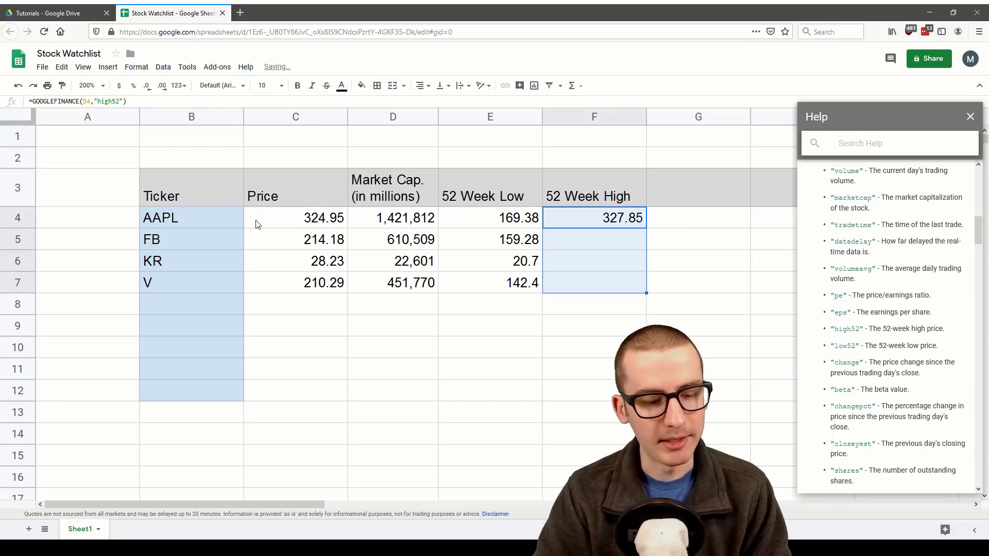
key(ctrl+d)
- Narrow the 52 Week Low and 52 Week High columns together and turn on text wrapping for the whole header row 3
drag(520, 116, 570, 113)
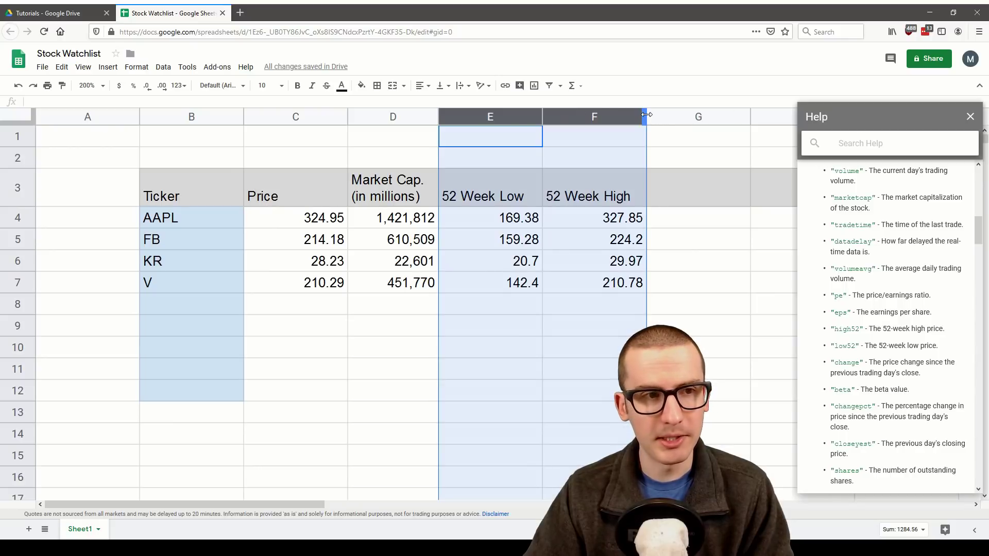
drag(647, 114, 631, 118)
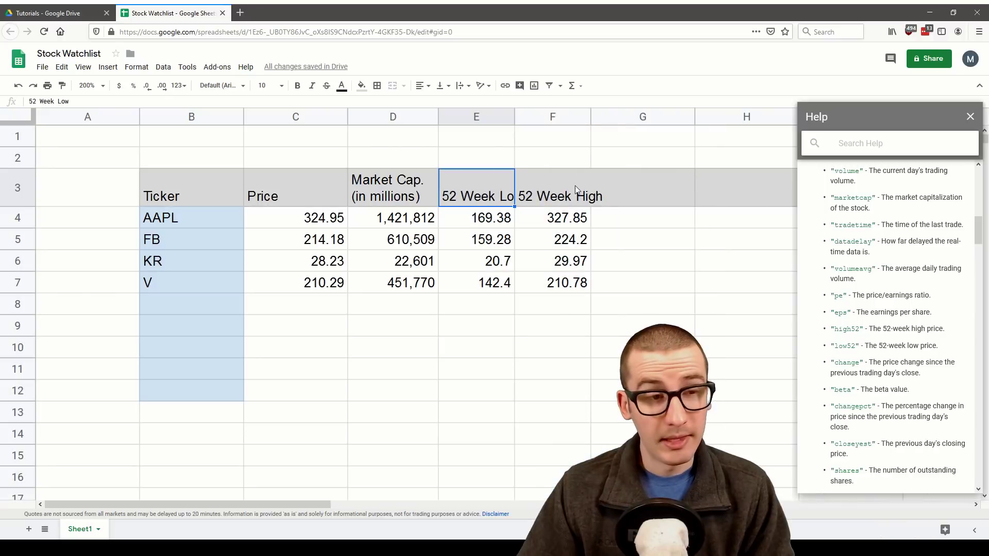
click(543, 186)
click(496, 184)
click(544, 185)
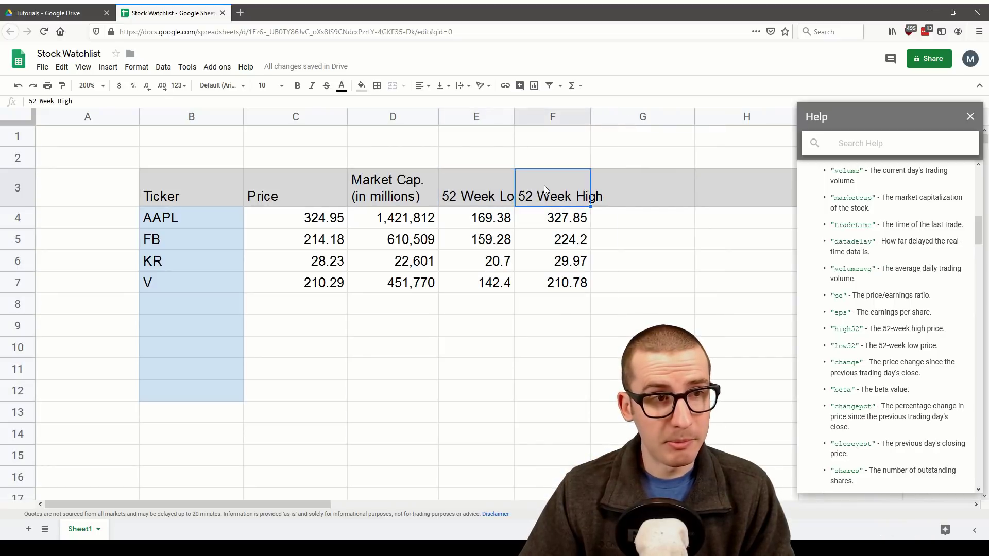
click(464, 86)
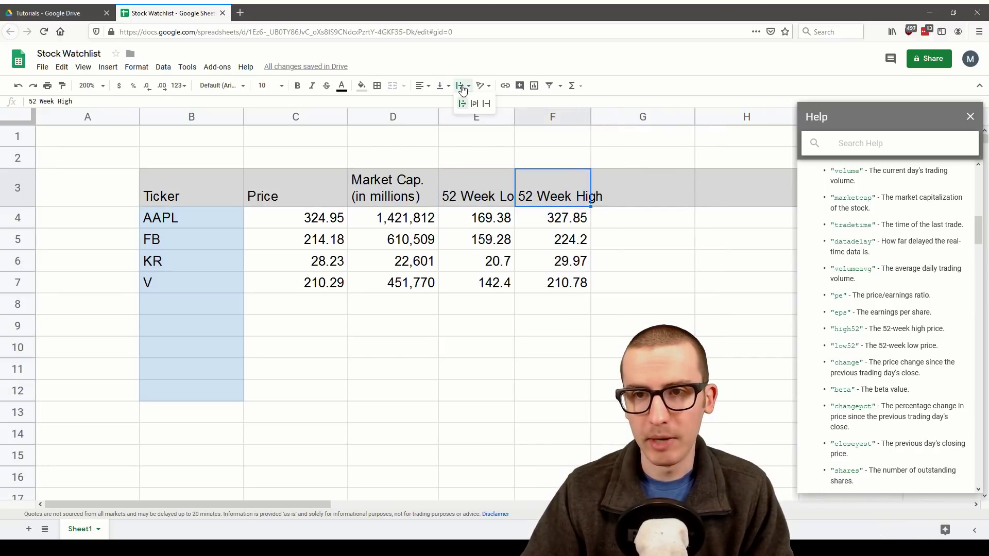
click(477, 188)
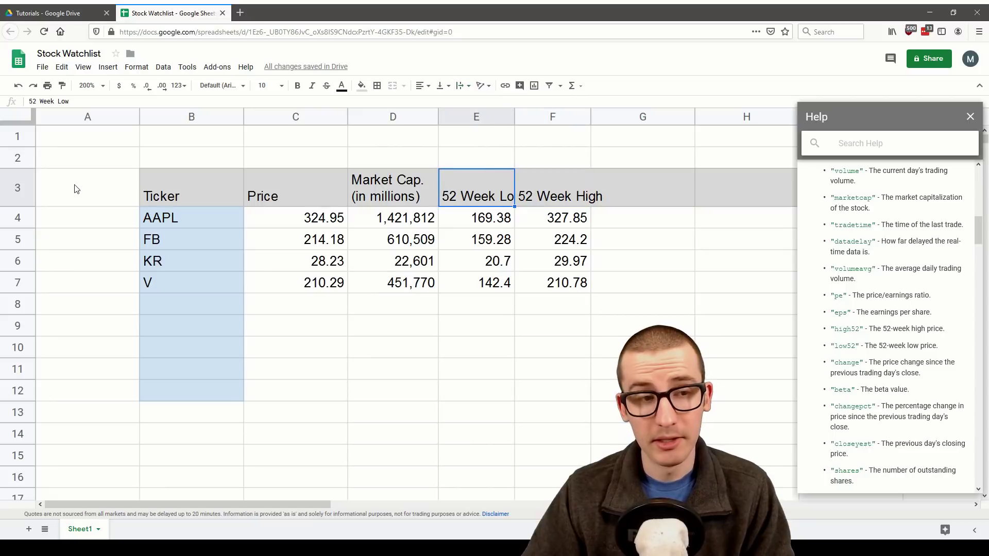
click(15, 186)
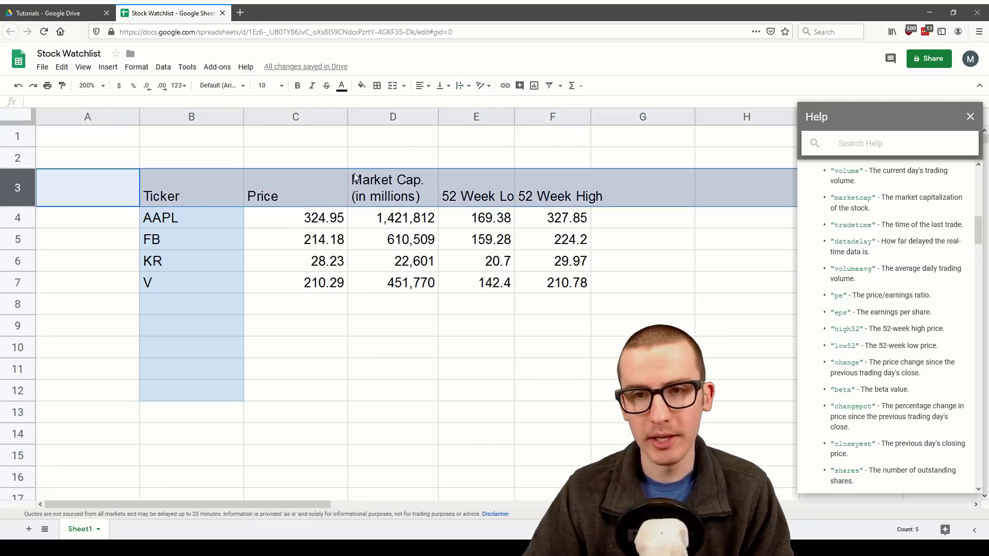
click(462, 86)
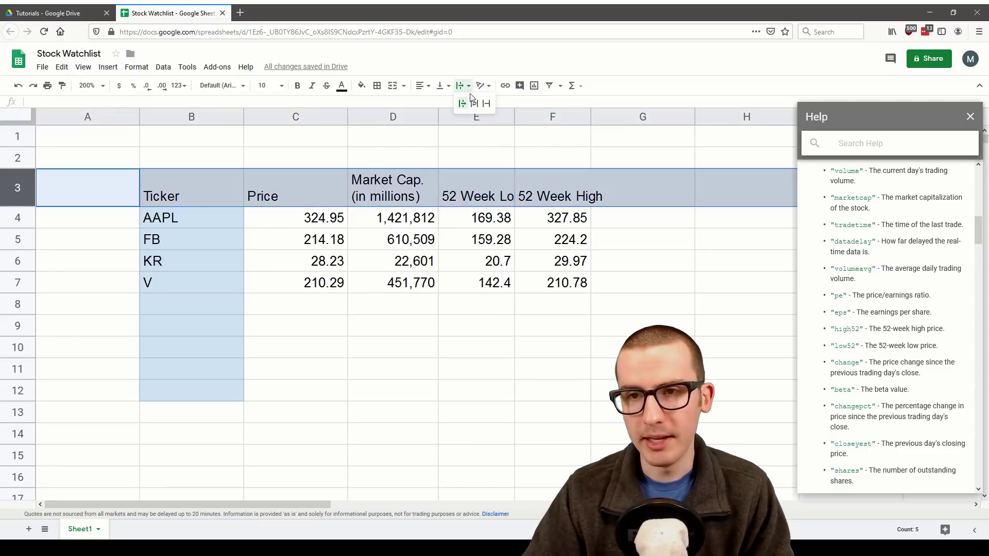
click(475, 107)
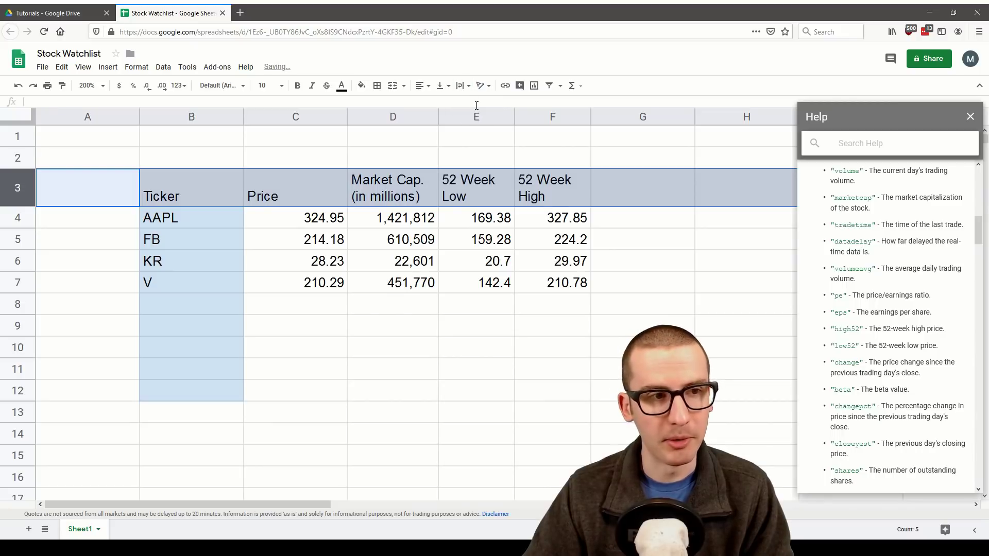
click(554, 201)
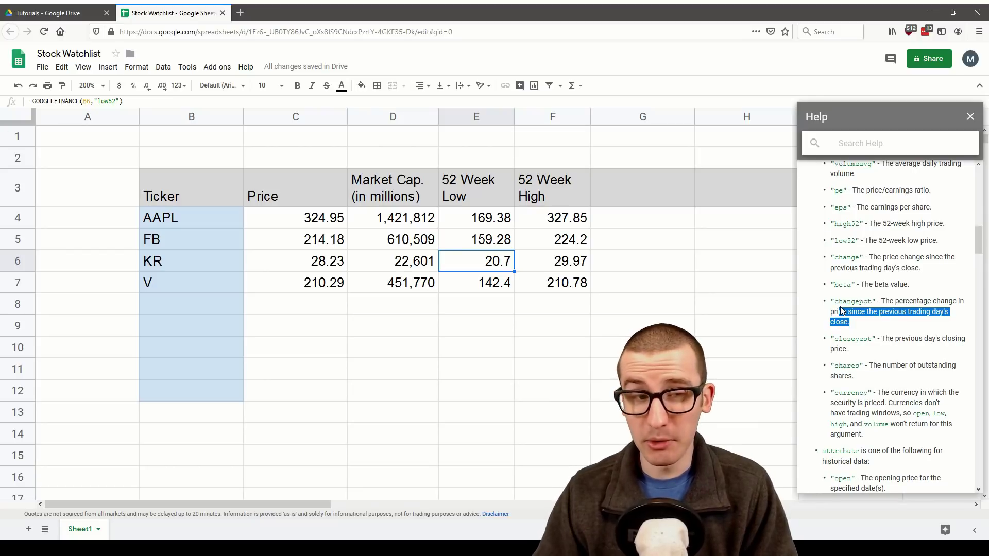
- Insert a new column between Price and Market Cap. and enter the header Percent Change in D3
drag(841, 311, 861, 302)
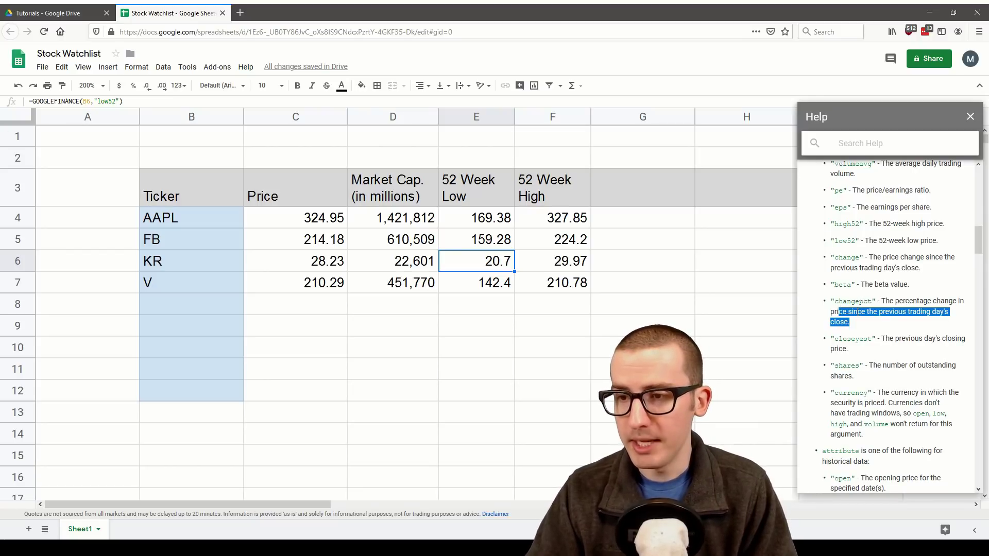
click(839, 303)
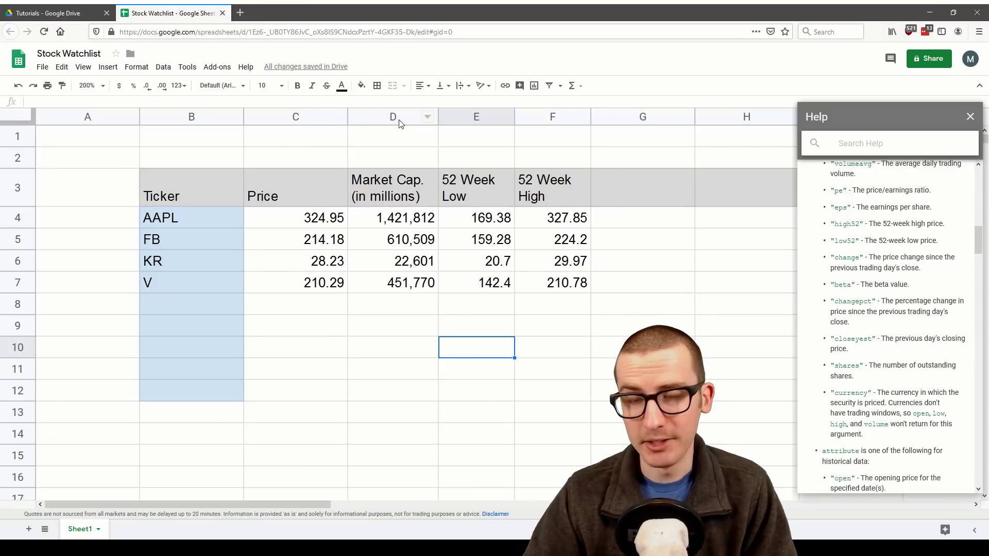
right_click(375, 116)
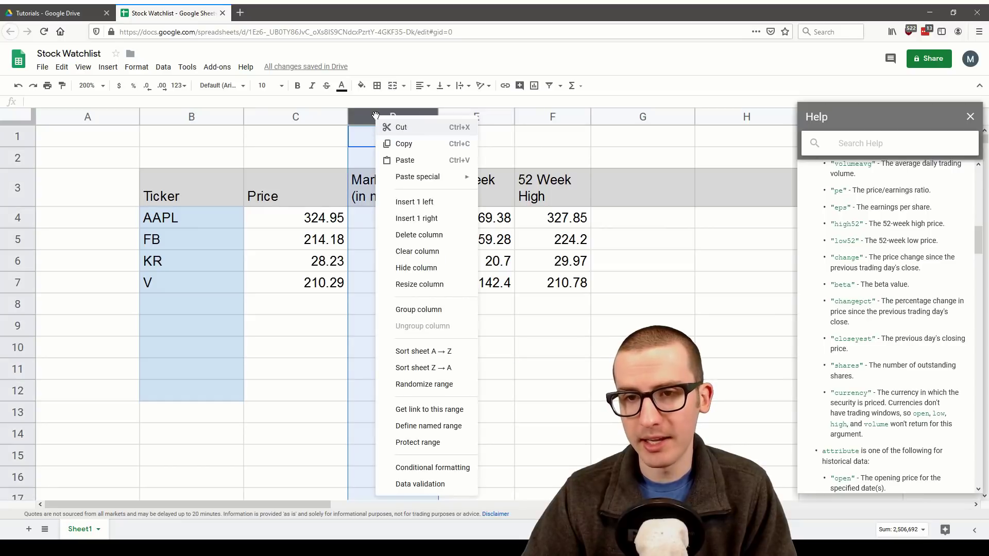
click(434, 203)
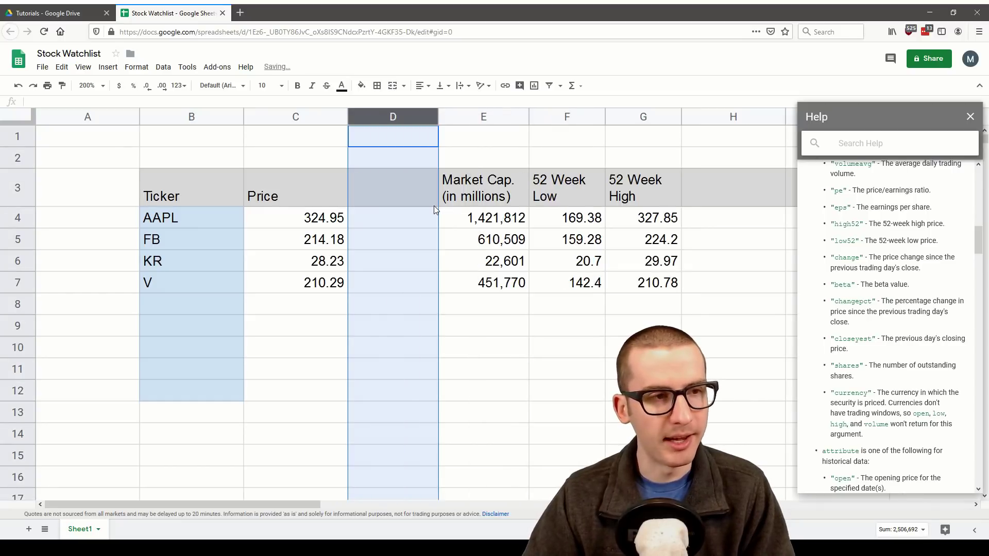
key(ctrl+z)
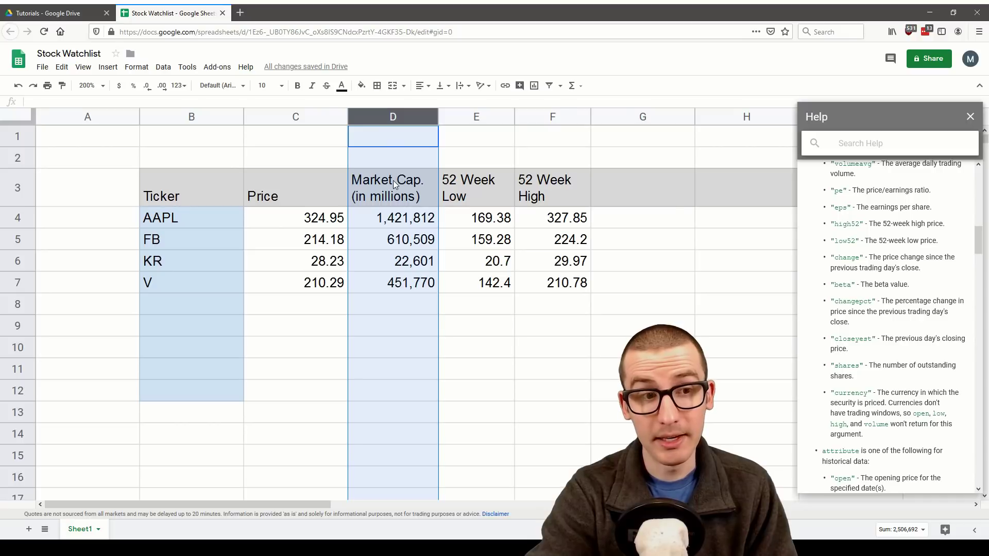
key(ctrl+y)
click(393, 185)
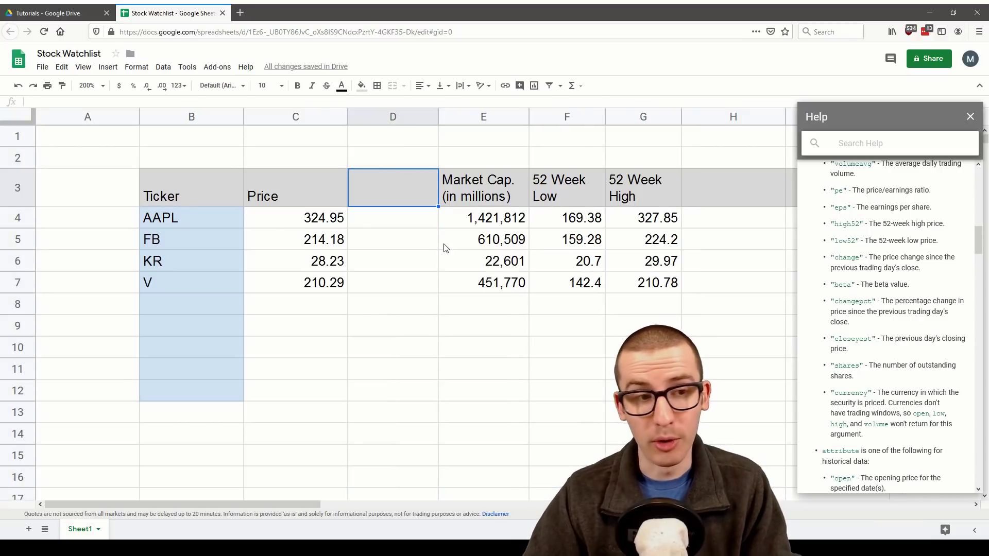
key(ctrl+y)
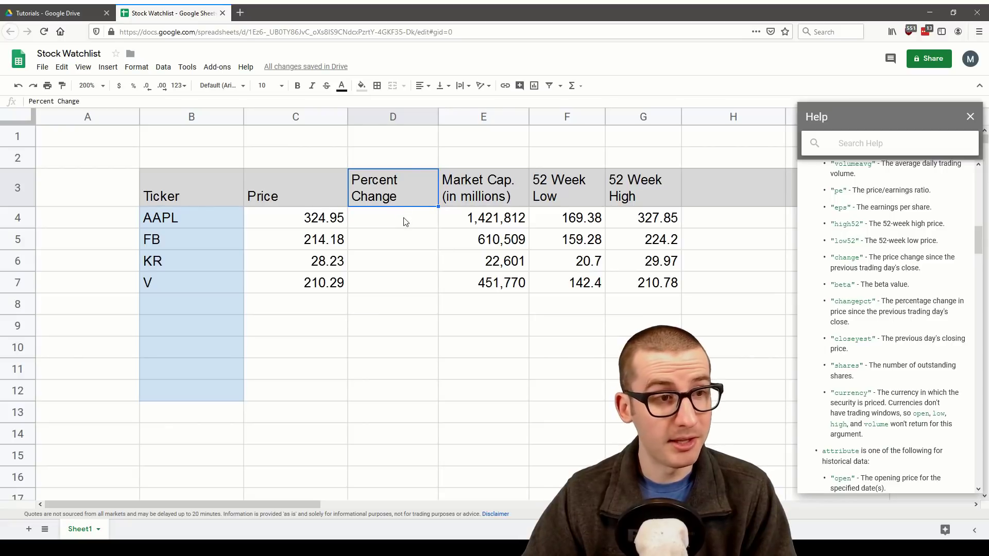
- Enter =GOOGLEFINANCE(B4,"changepct") in D4 and fill it down through D7 for the remaining tickers
click(404, 221)
text(=GOOGLEFINANCE()
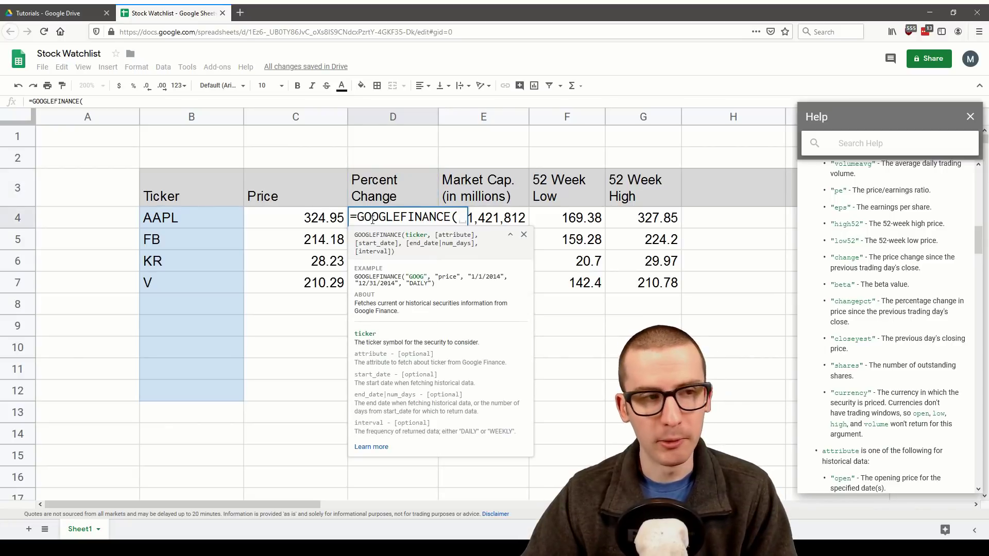
click(222, 218)
text(,)
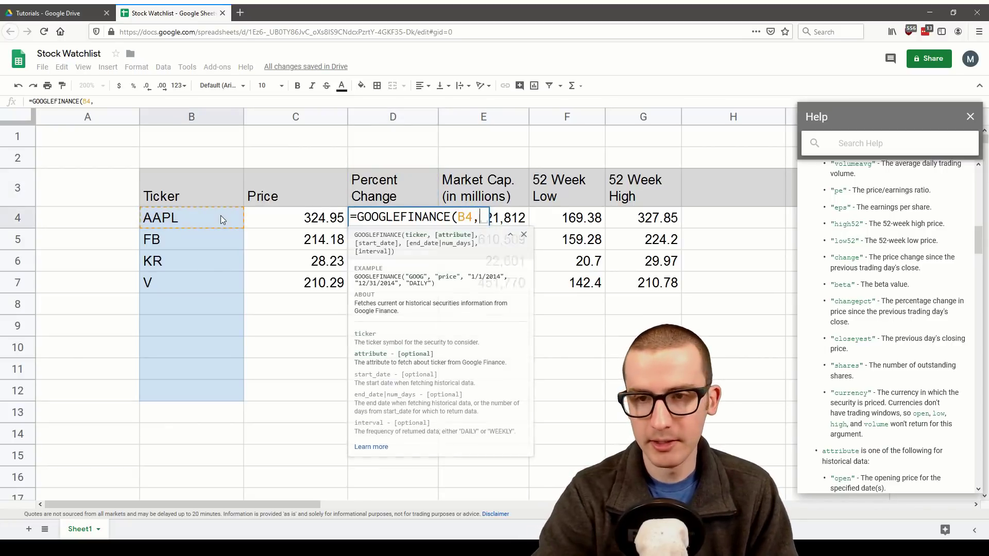
text(")
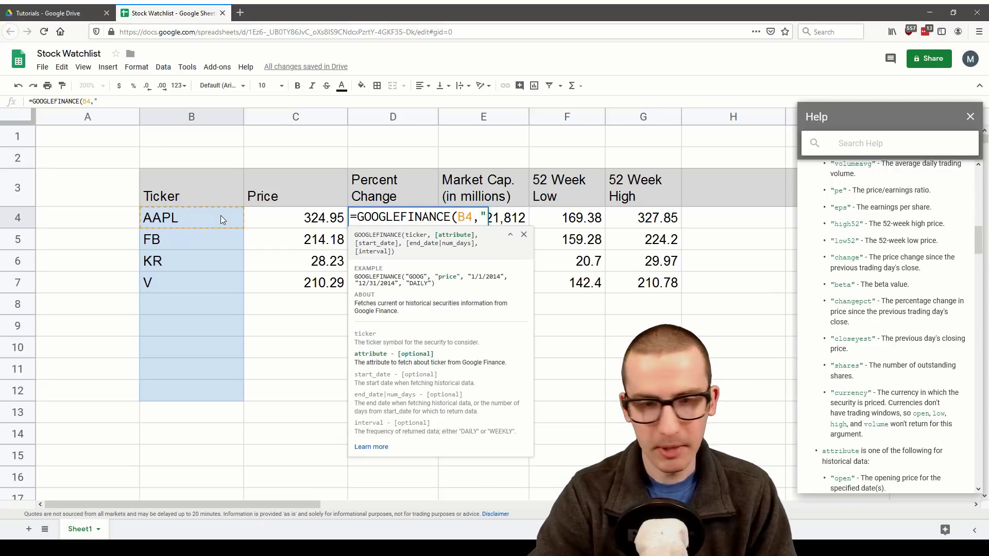
text(changepc)
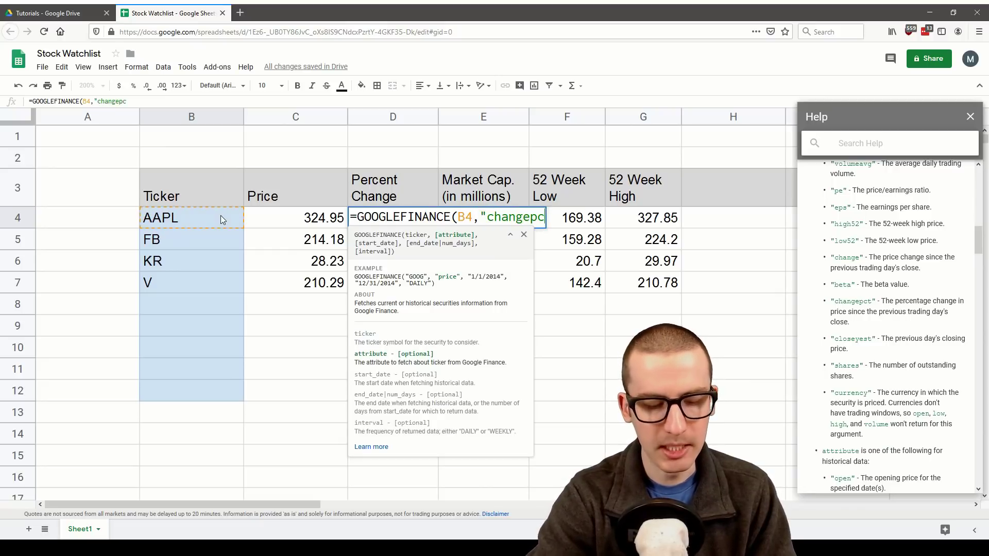
text(t"))
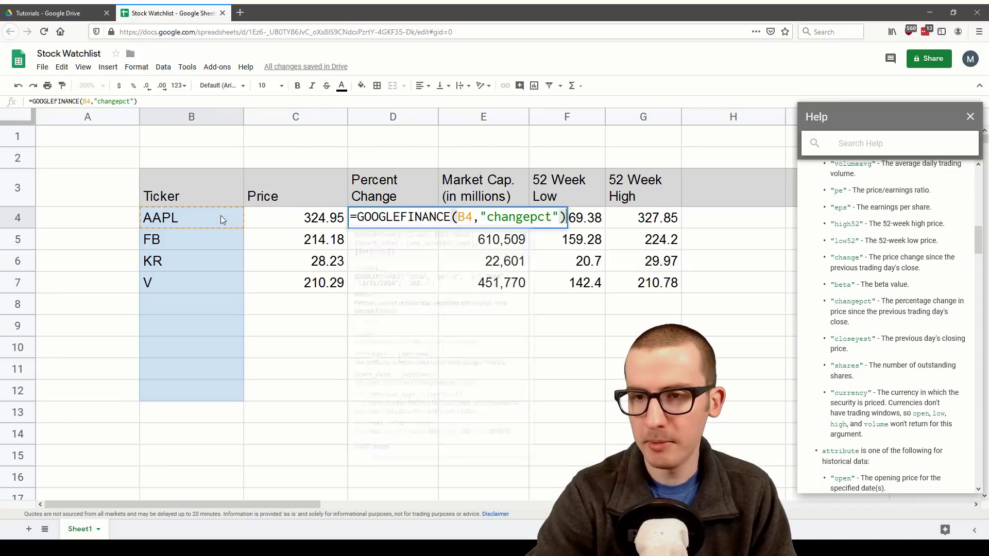
key(Return)
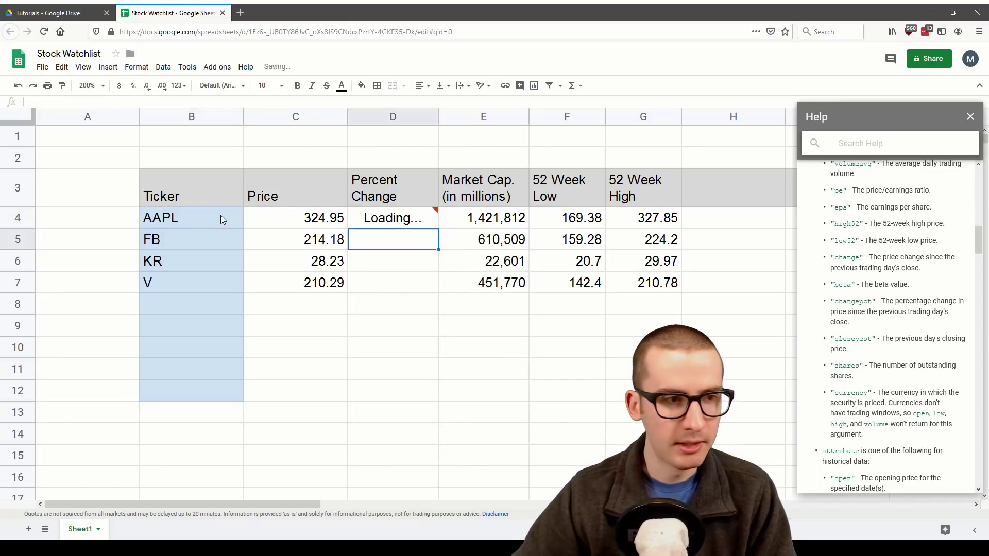
click(433, 225)
drag(437, 229, 436, 287)
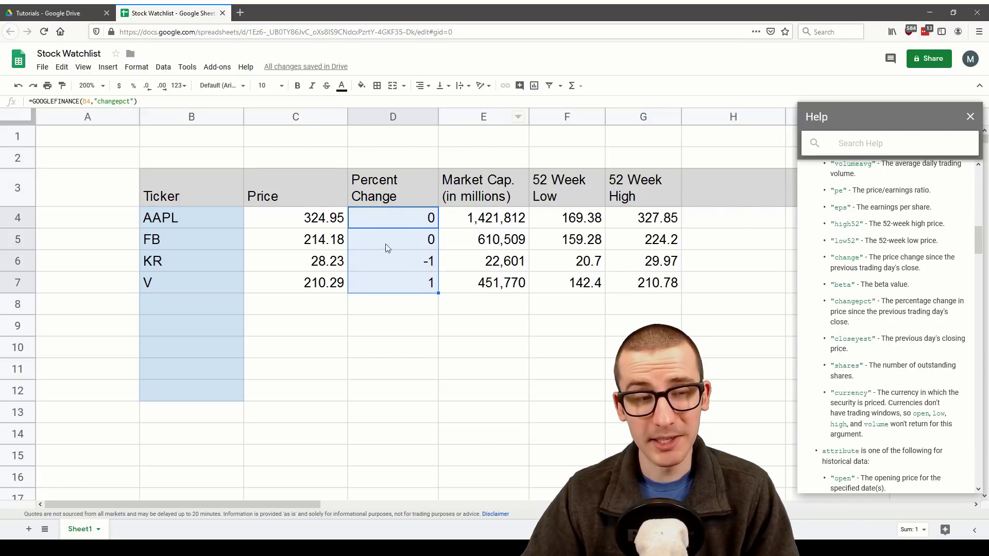
click(403, 115)
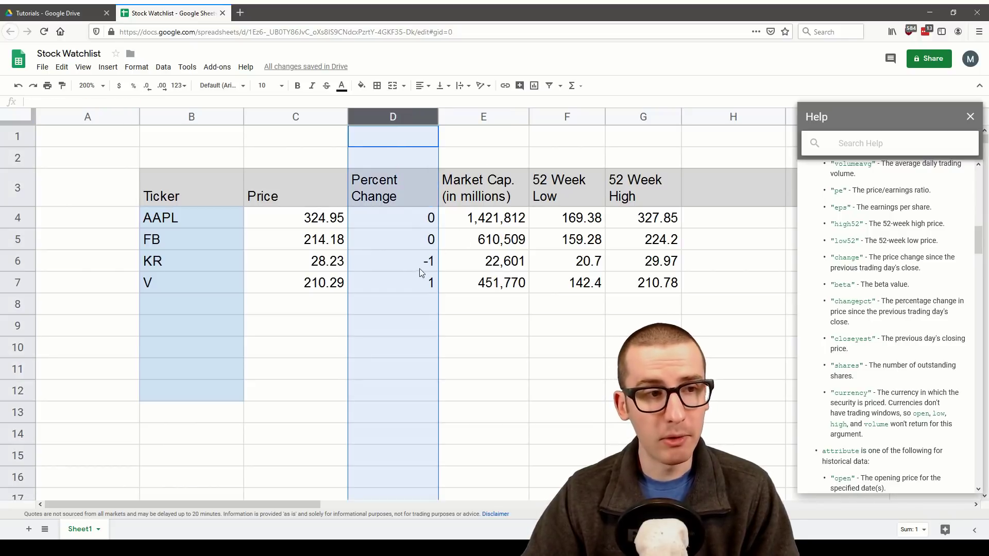
click(487, 119)
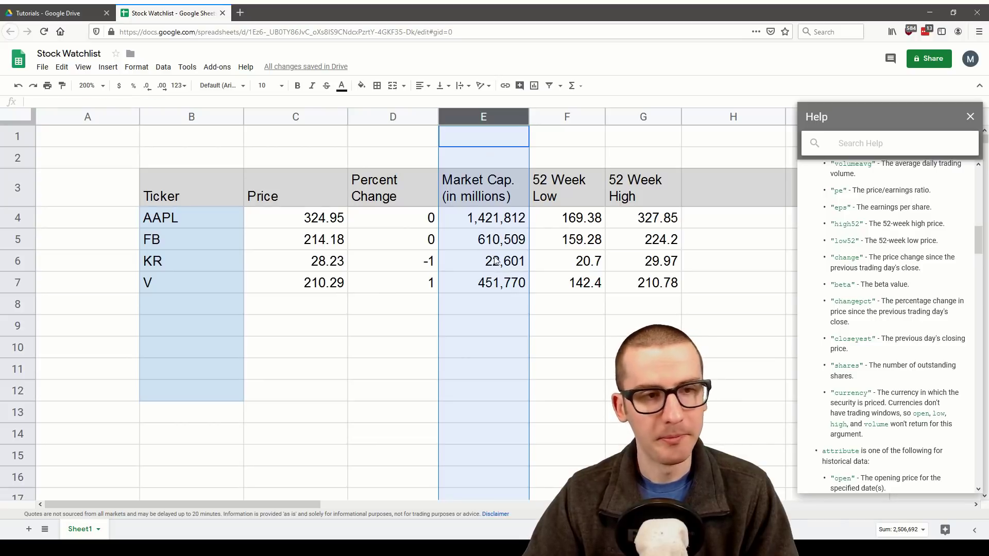
- Show the Percent Change values in D4:D7 with two decimal places
drag(484, 218, 490, 283)
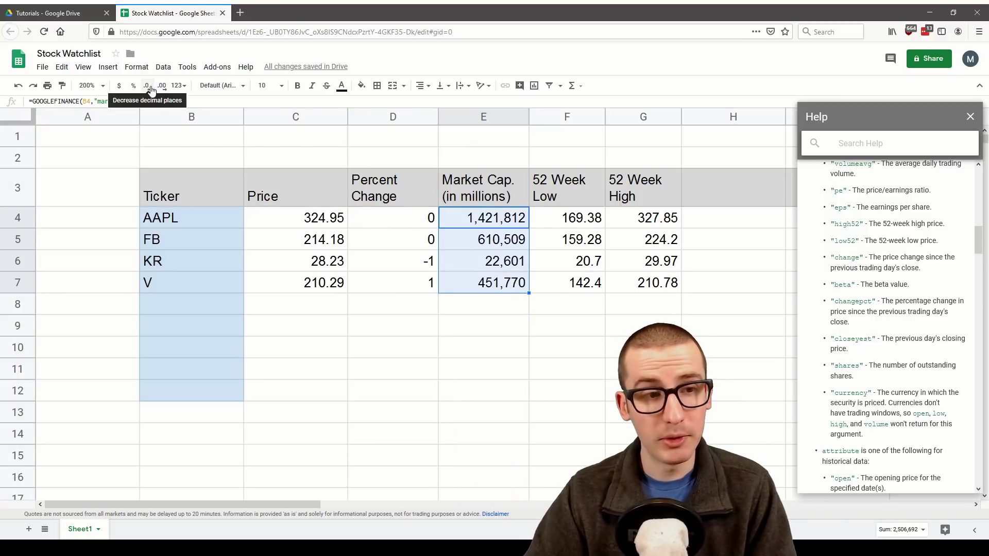
key(Left)
key(shift+Down)
key(shift+Down)
key(shift+Down)
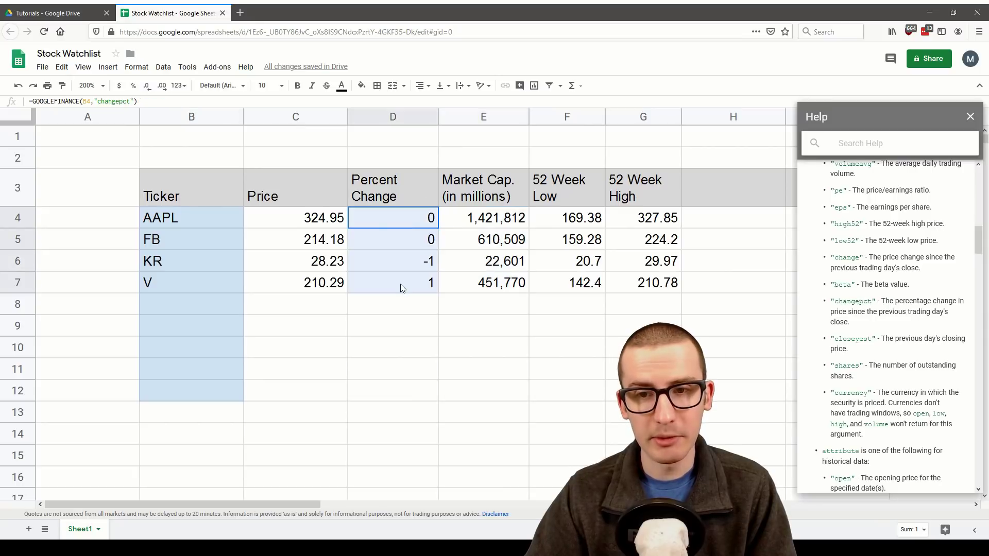
click(163, 86)
click(162, 86)
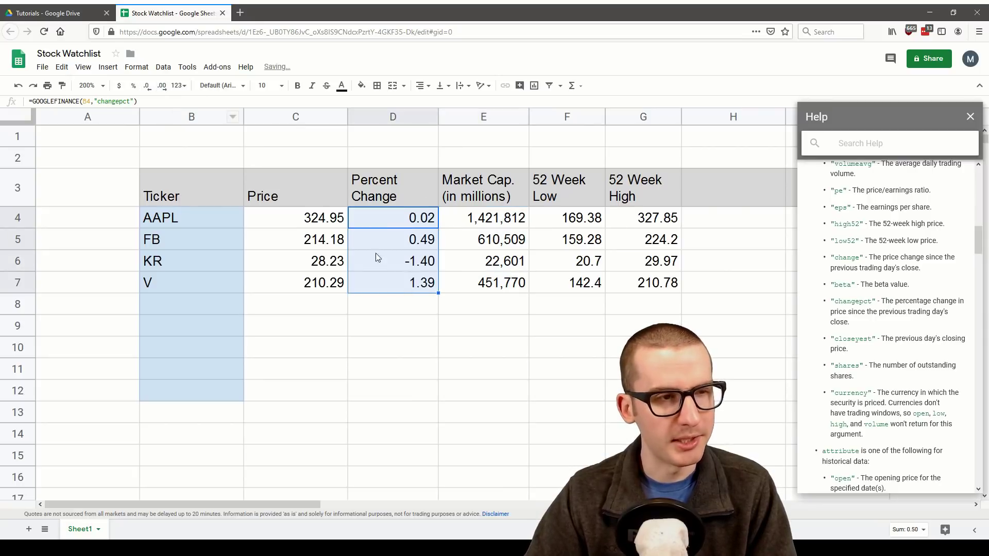
drag(418, 220, 422, 242)
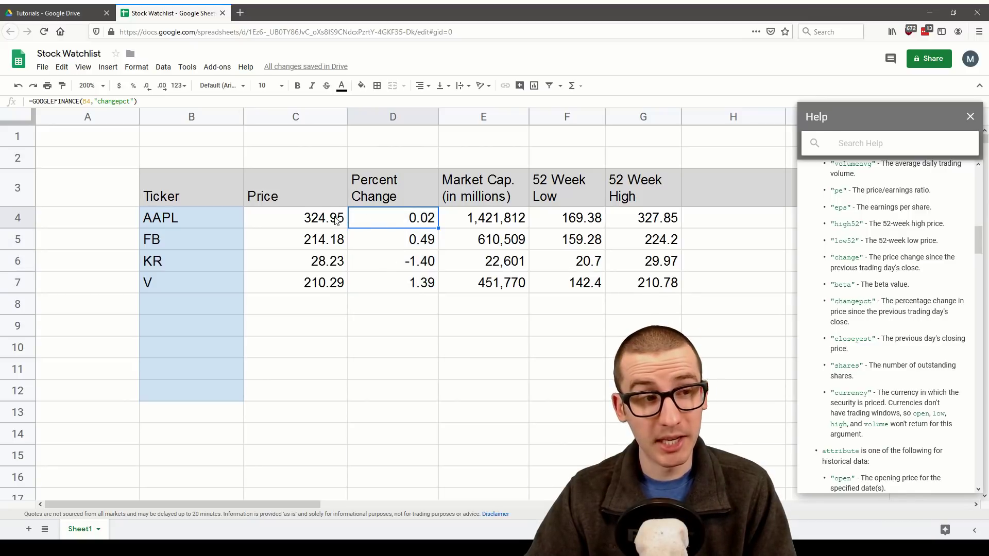
click(318, 224)
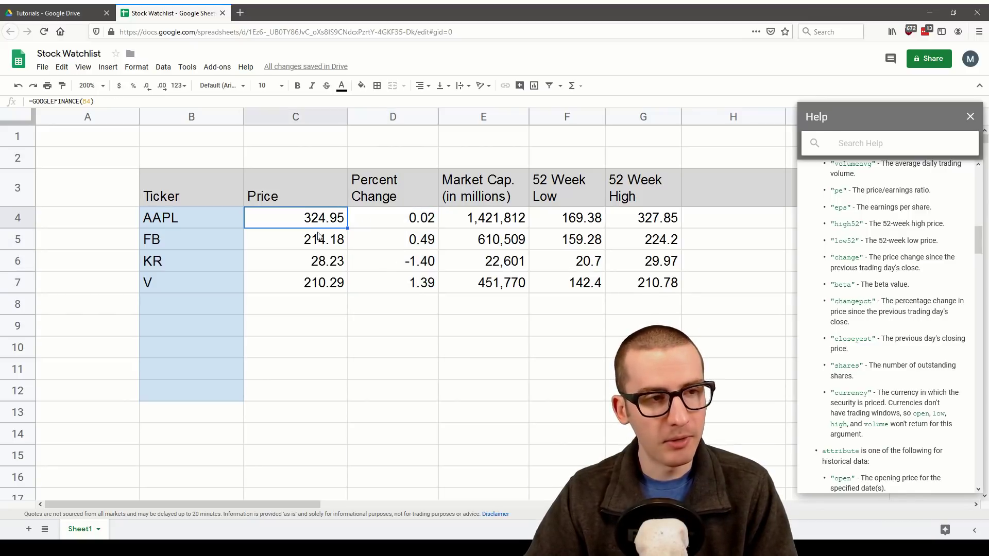
click(322, 260)
click(326, 281)
click(384, 282)
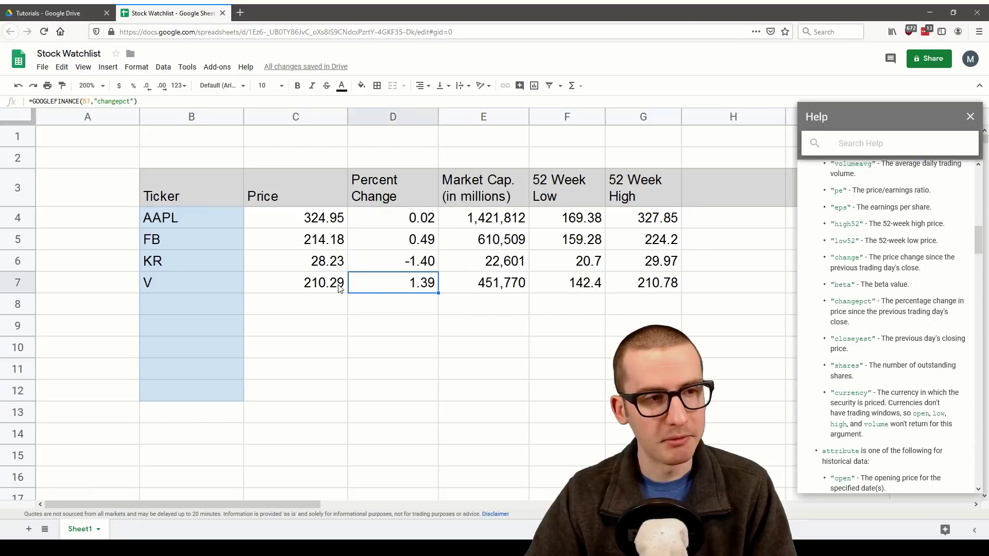
click(340, 290)
click(398, 287)
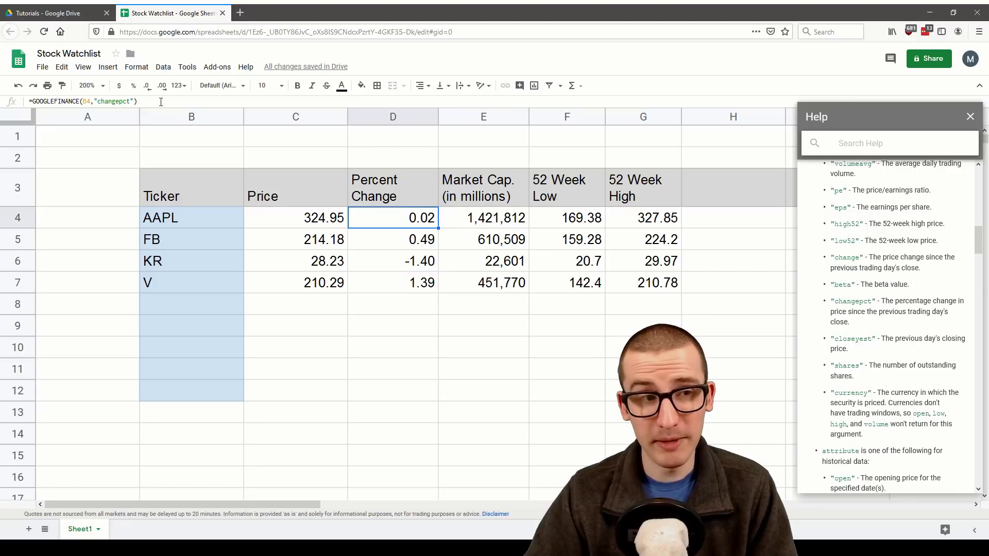
- Divide the changepct formula in D4 by 100 and fill it down through D7
click(165, 102)
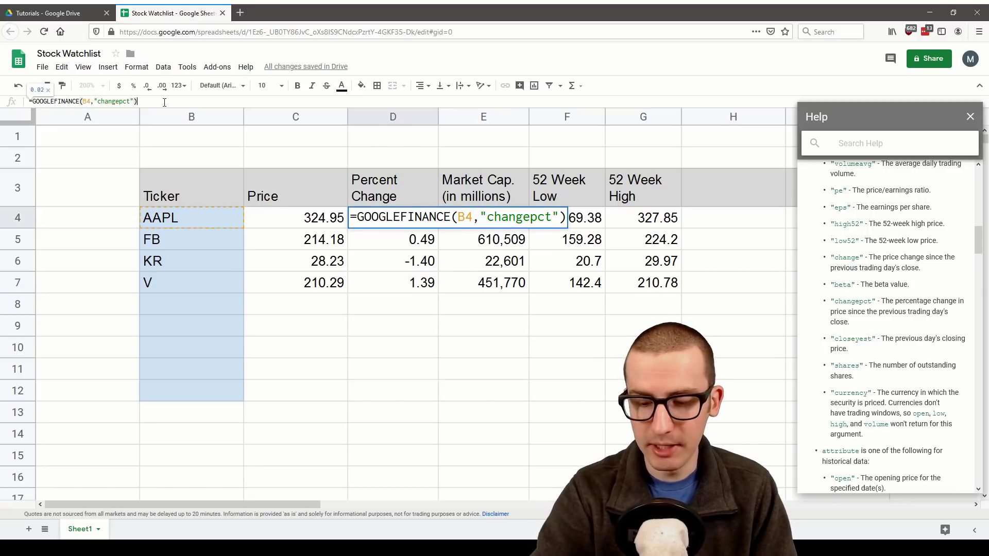
text(/100)
key(Return)
key(Up)
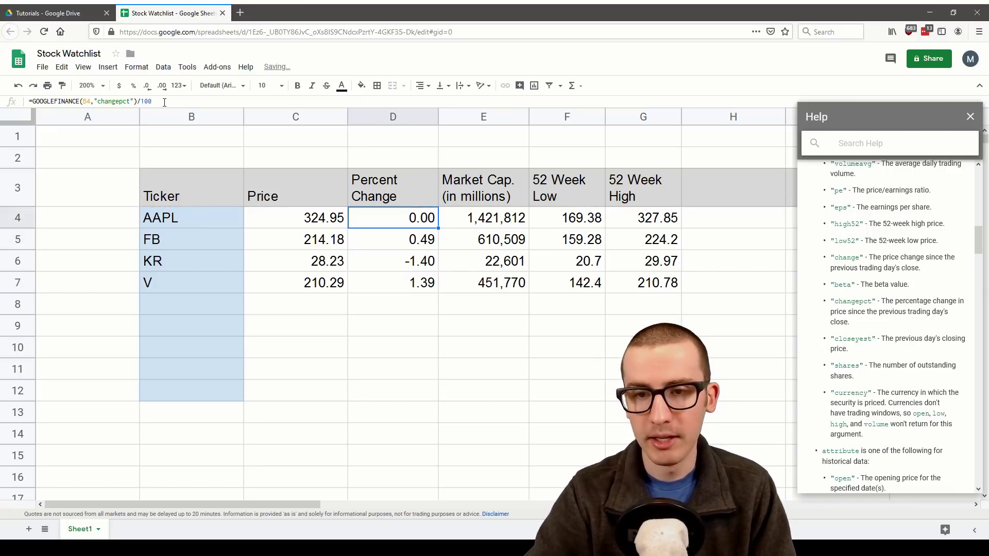
key(ctrl+shift+Down)
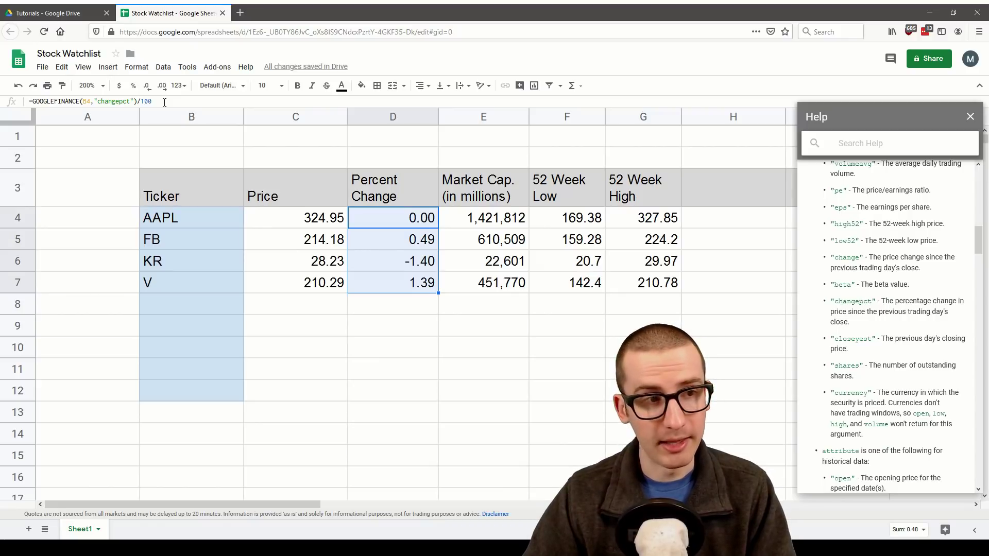
key(ctrl+d)
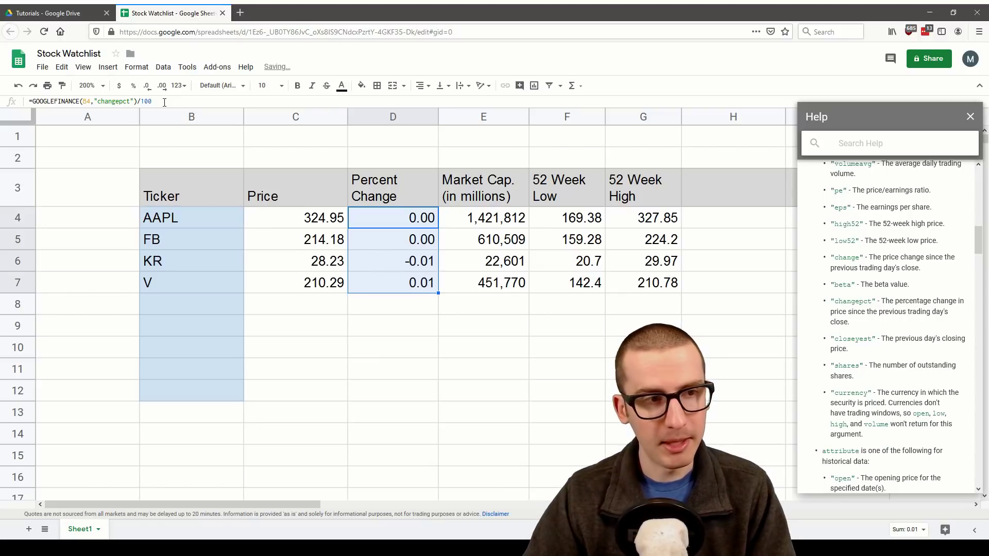
- Format the Percent Change values in D4:D7 as percentages and narrow the Price column
click(134, 86)
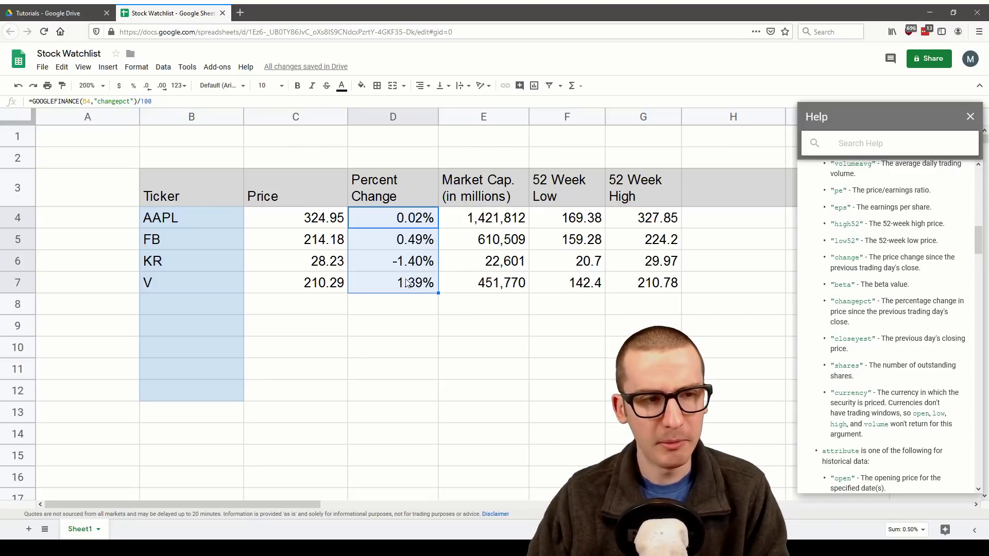
click(412, 226)
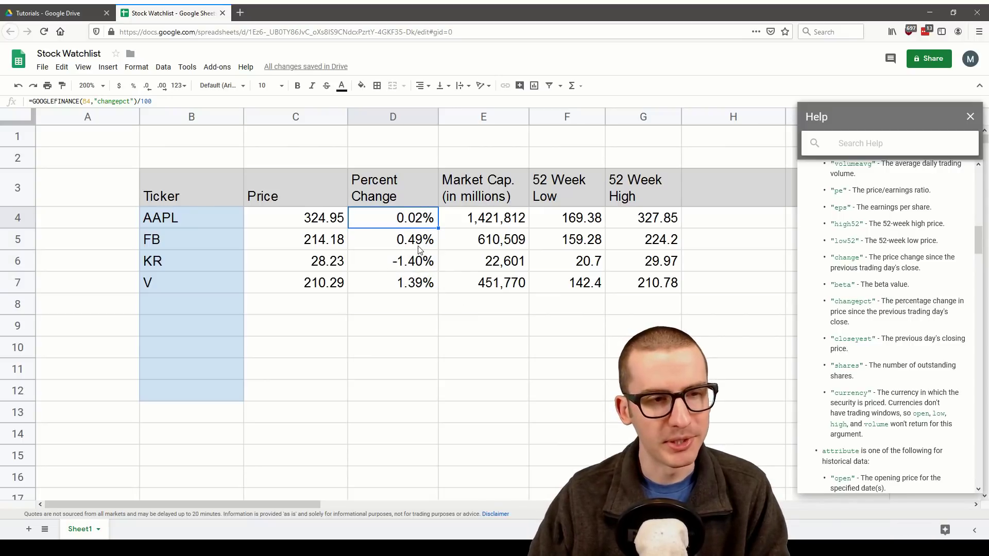
drag(346, 117, 311, 117)
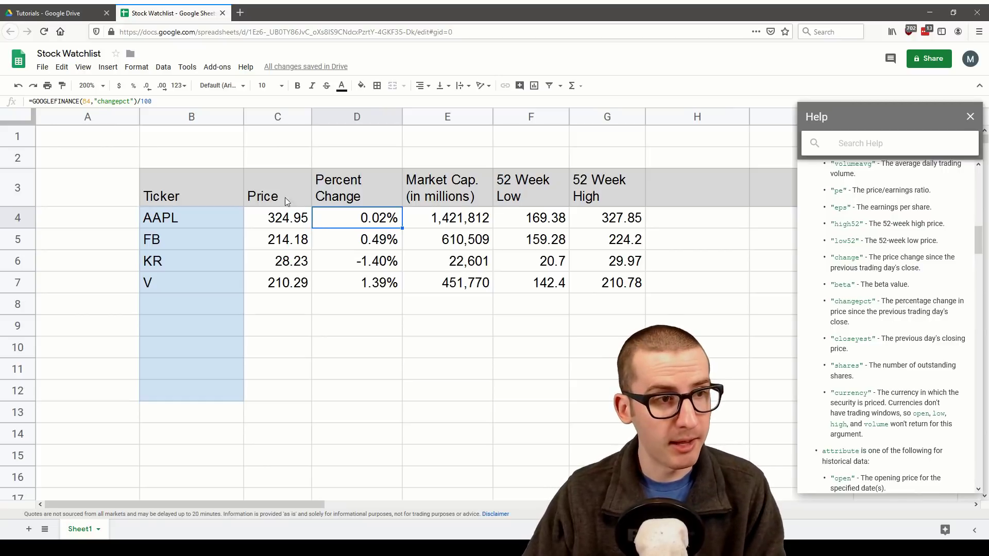
drag(285, 197, 611, 263)
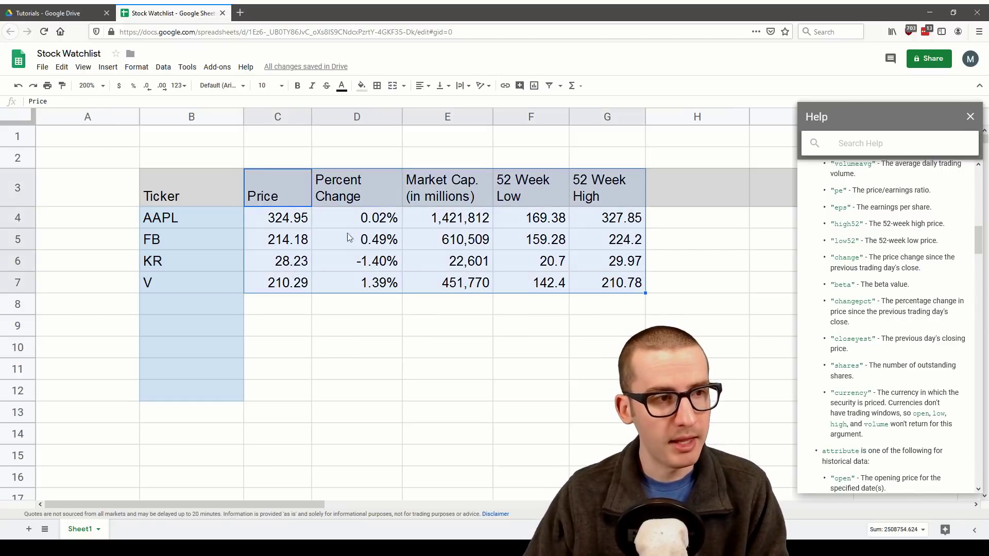
drag(220, 224, 211, 292)
click(605, 242)
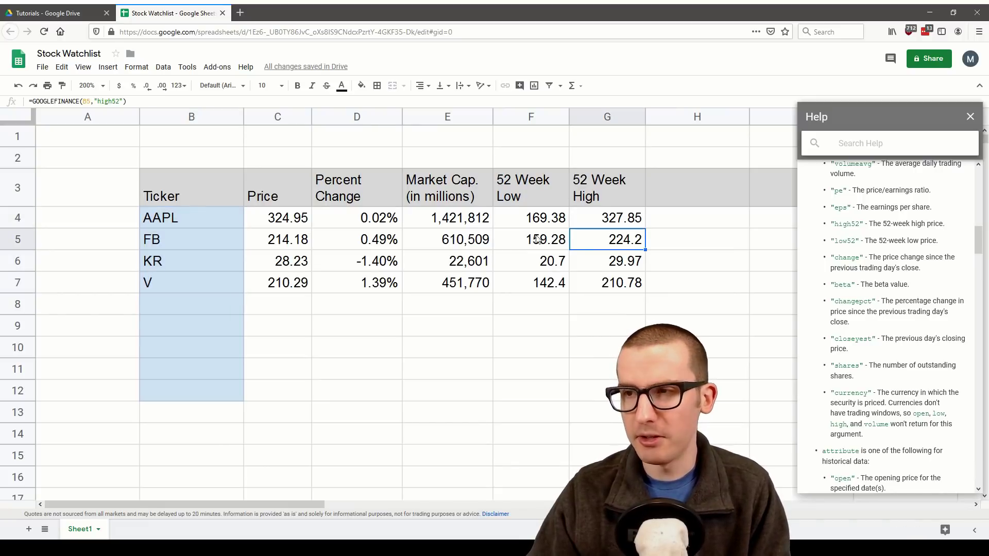
- Close the Help sidebar and enter the headers Percent Off 52-Wk Low in H3 and Percent Off 52-Wk High in I3
click(971, 119)
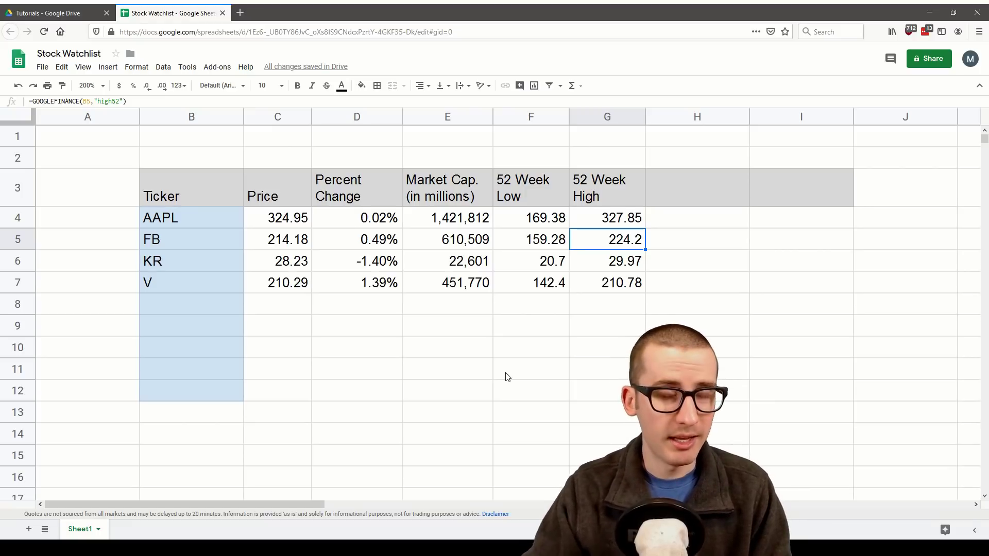
click(621, 281)
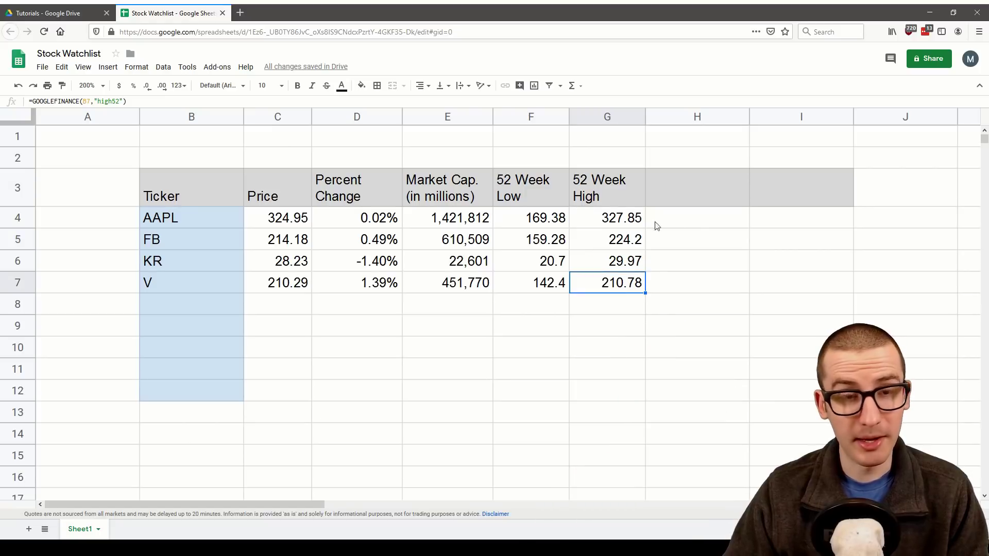
drag(508, 195, 588, 289)
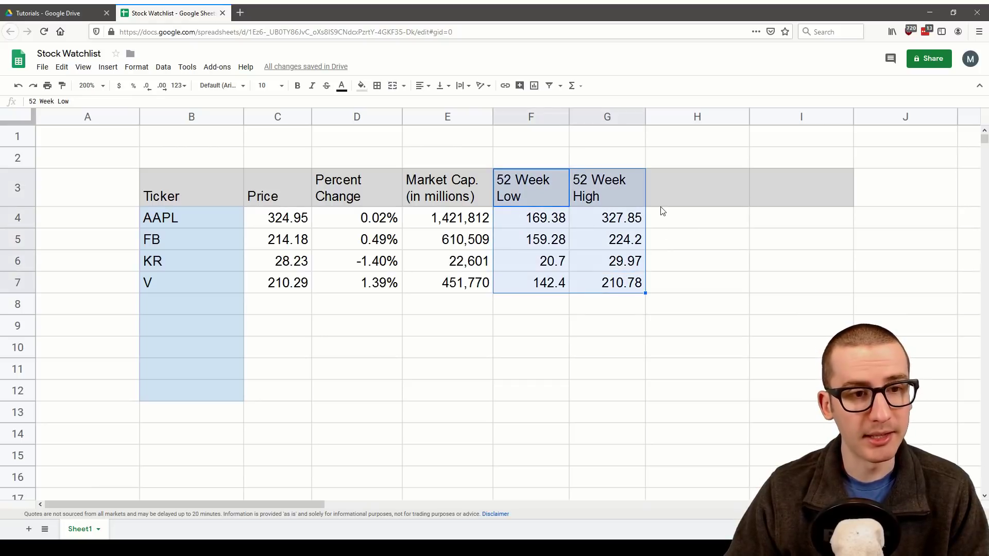
drag(695, 202, 789, 281)
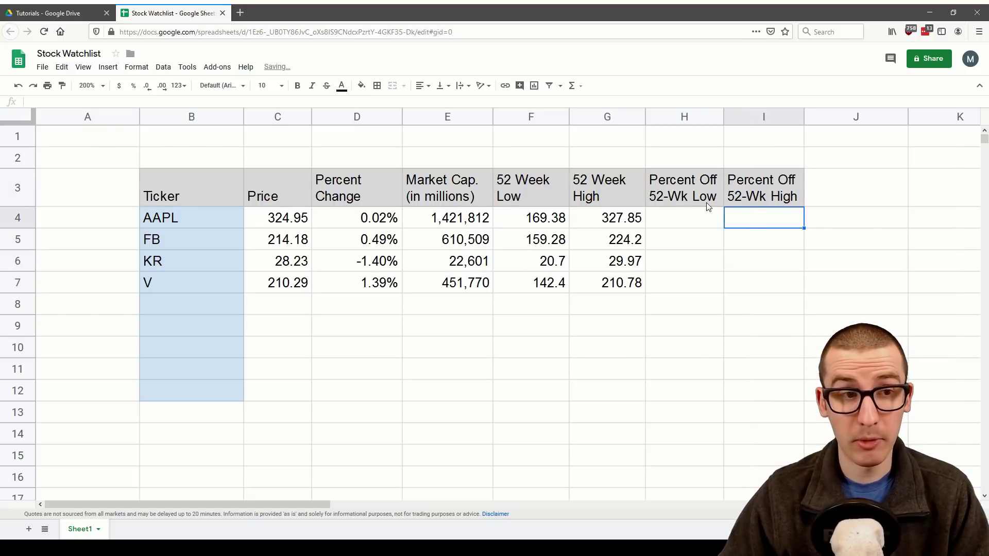
- Enter =(C4-F4)/F4 in H4 to calculate how far the AAPL price is off its 52-week low
click(706, 216)
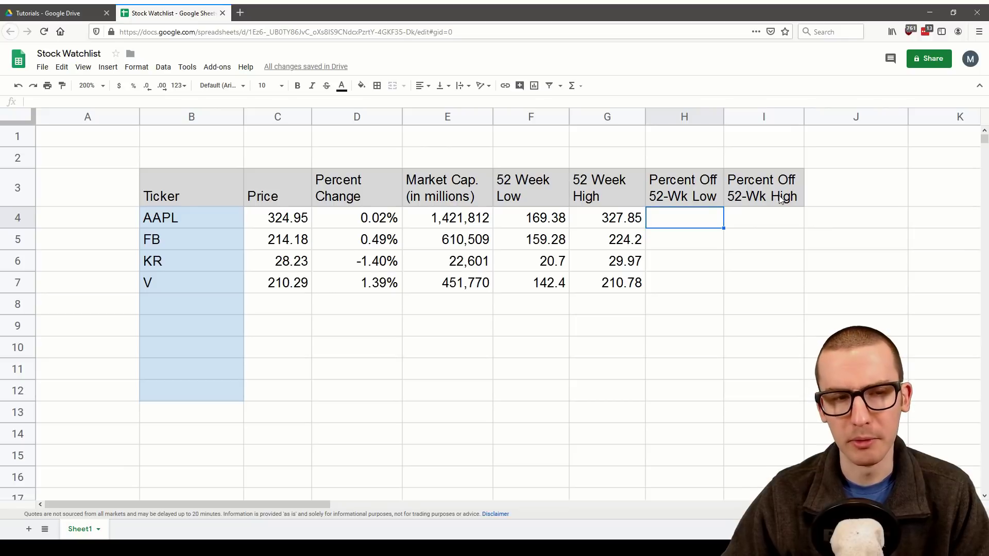
text(=)
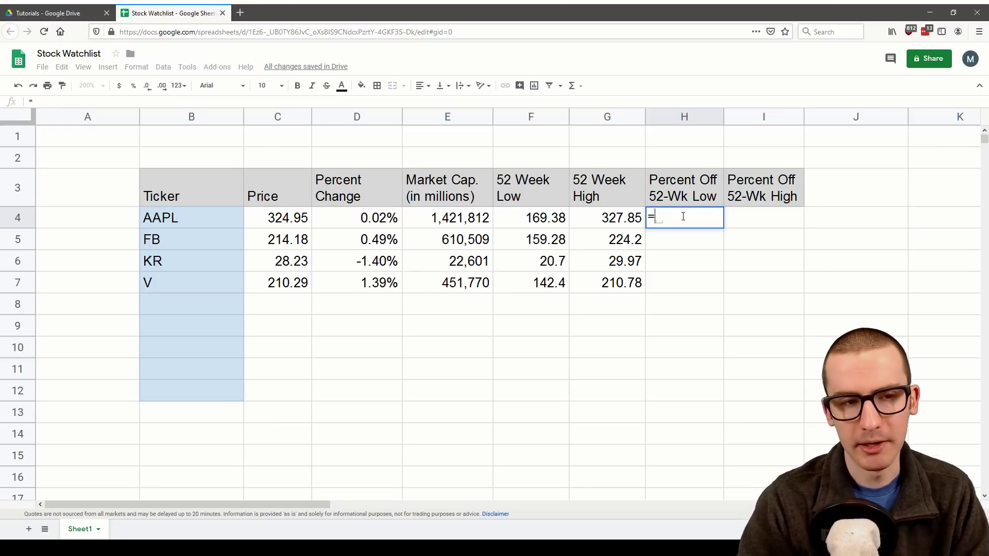
text(()
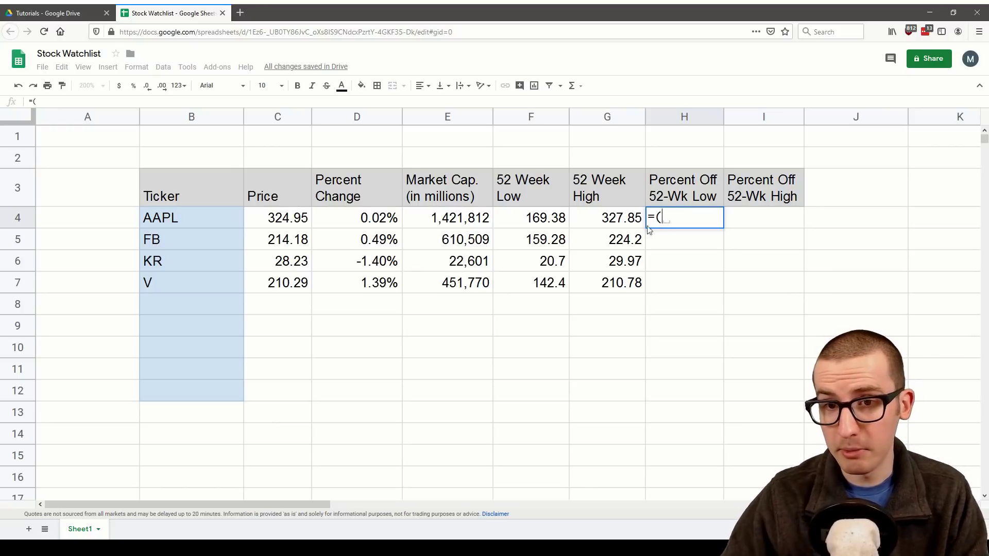
click(298, 221)
text(-)
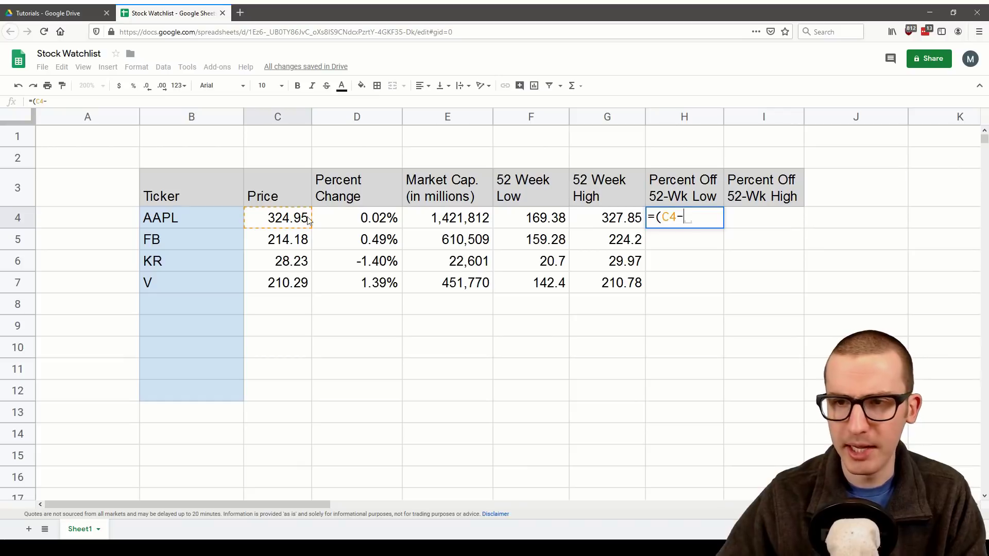
click(564, 222)
text()/)
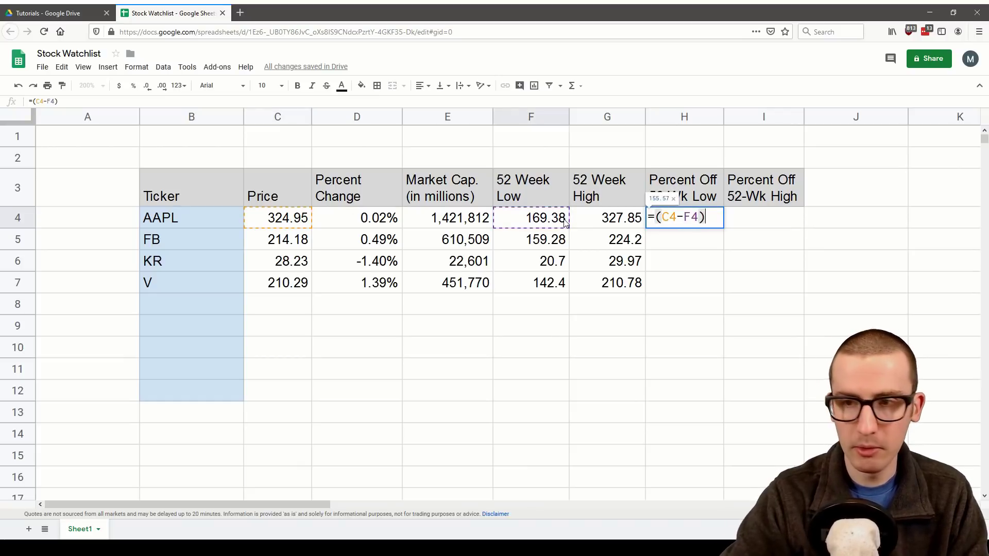
click(565, 222)
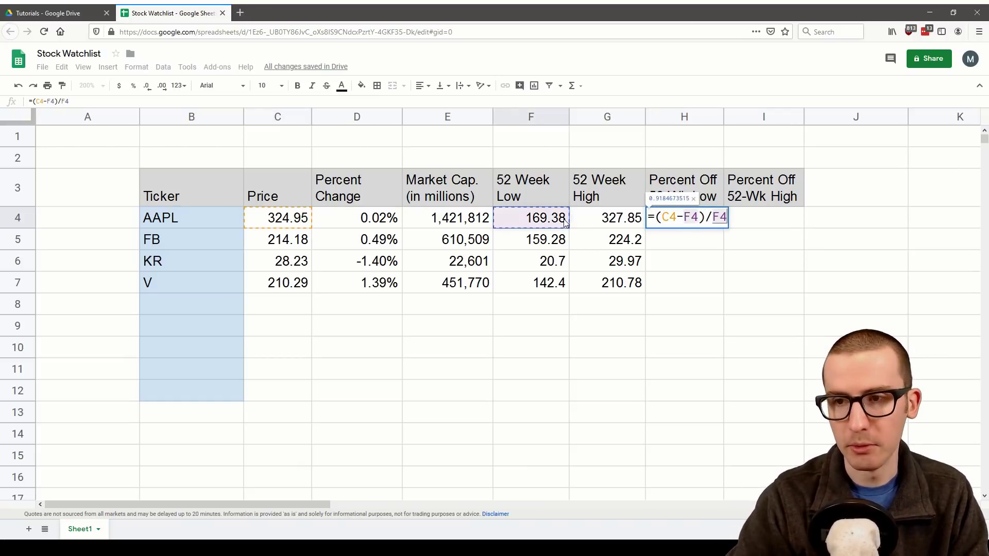
key(Return)
- Format H4 as a percentage with one decimal place
key(Up)
click(134, 86)
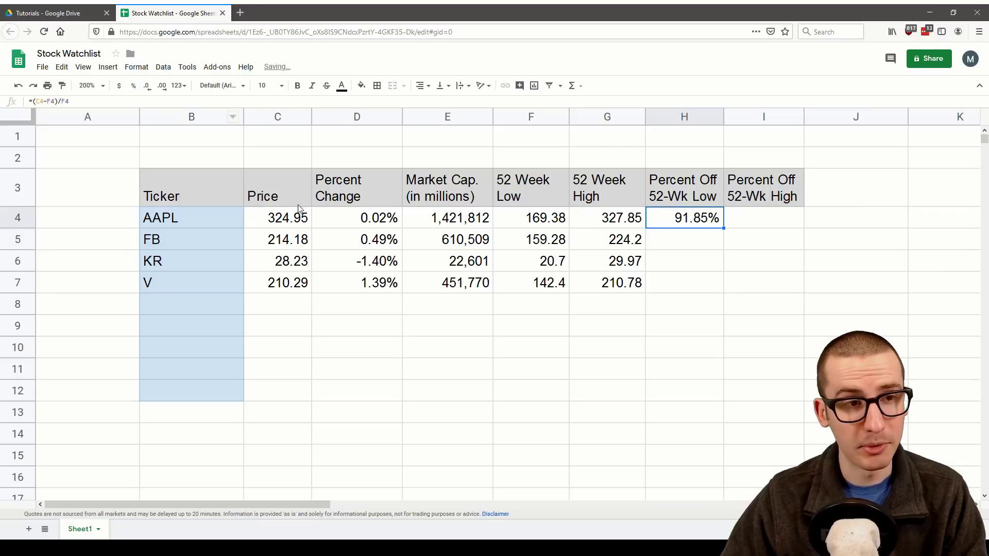
click(146, 89)
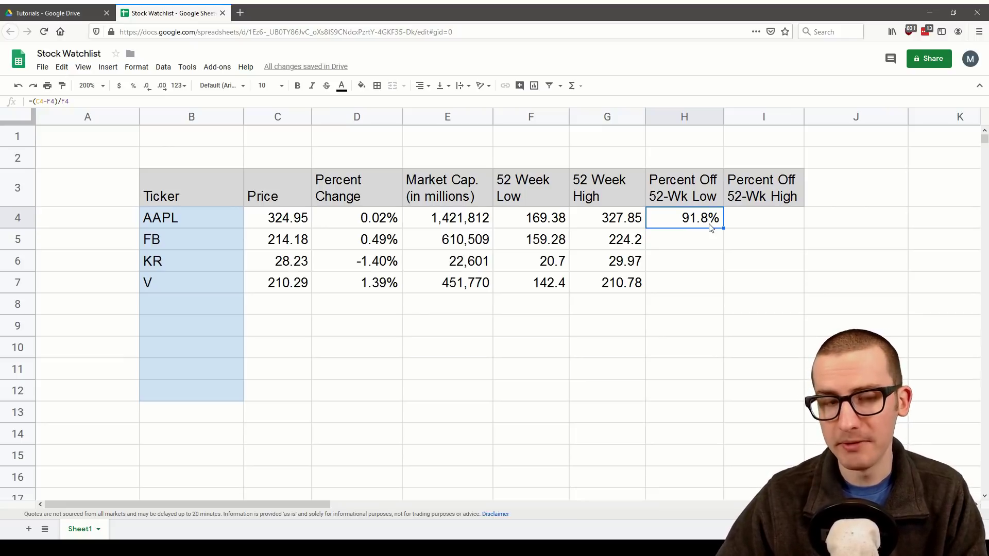
- Enter =(C4-G4)/G4 in I4 for the percent off the 52-week high and format the cell as a percentage
click(747, 217)
text(=)
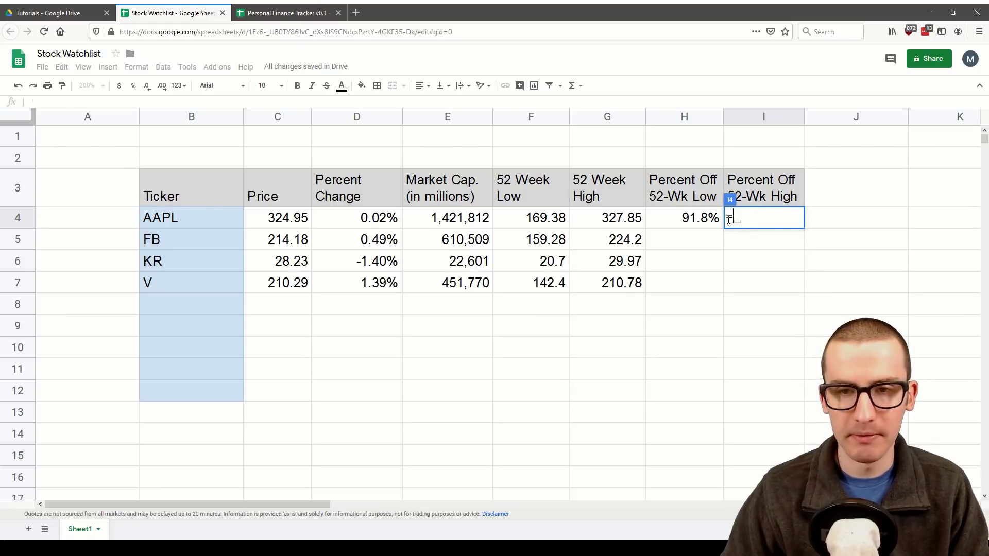
text(()
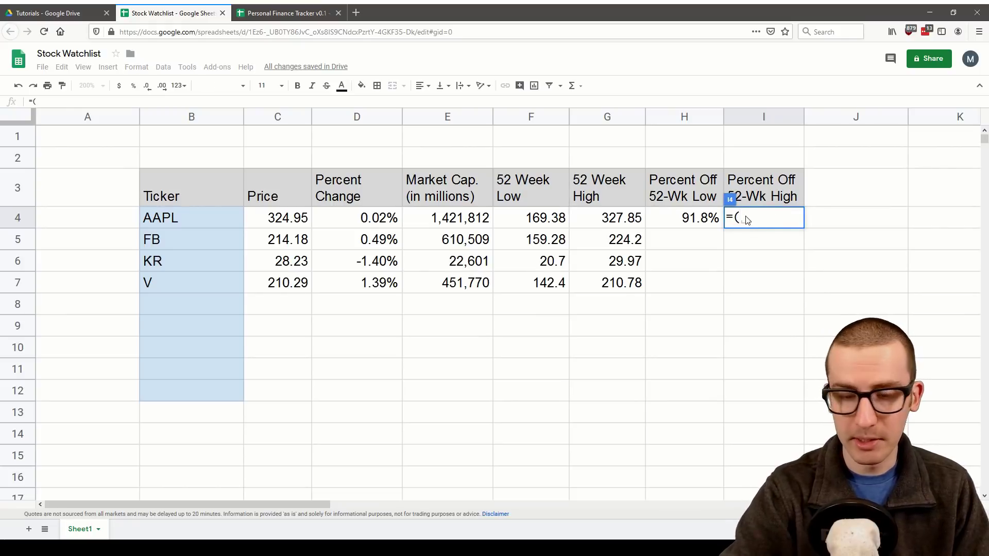
click(291, 217)
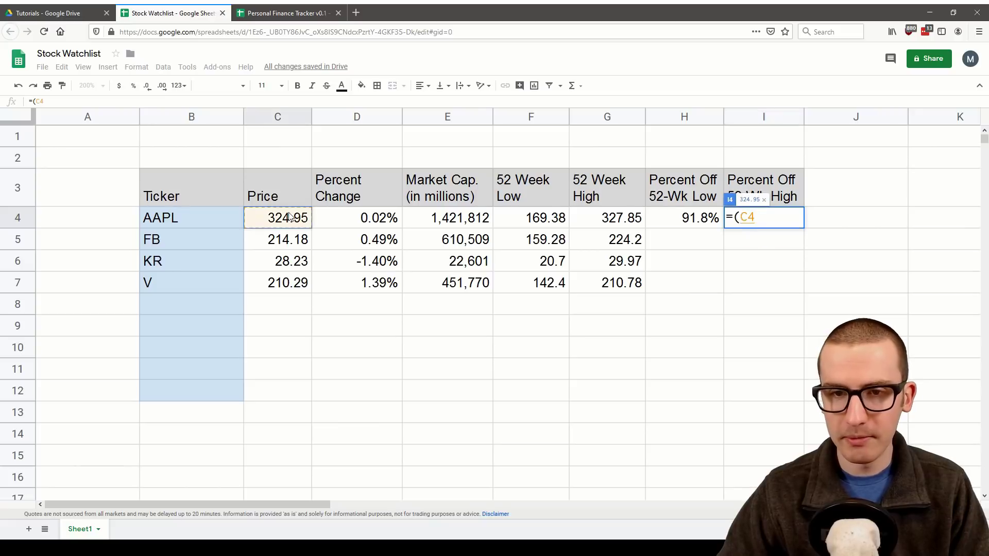
text(-)
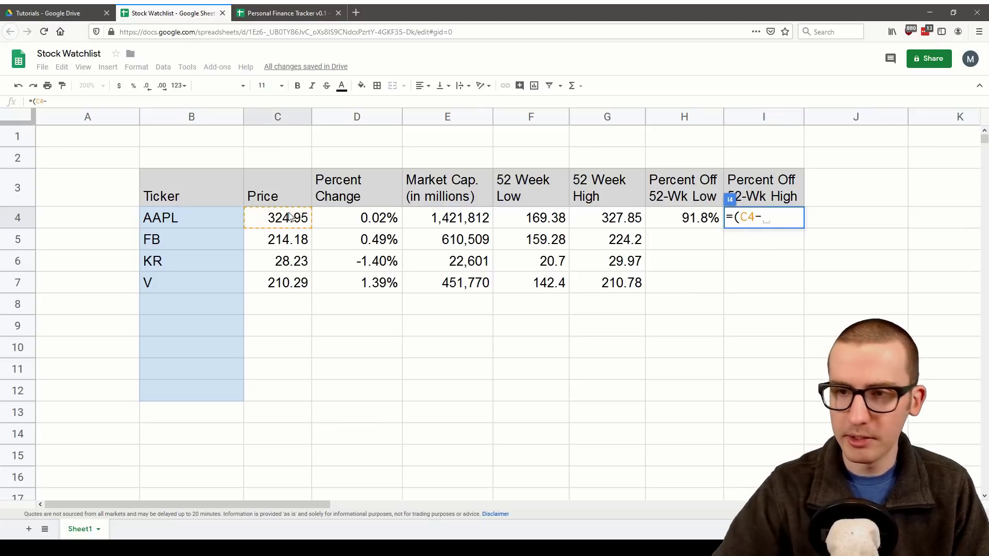
click(635, 217)
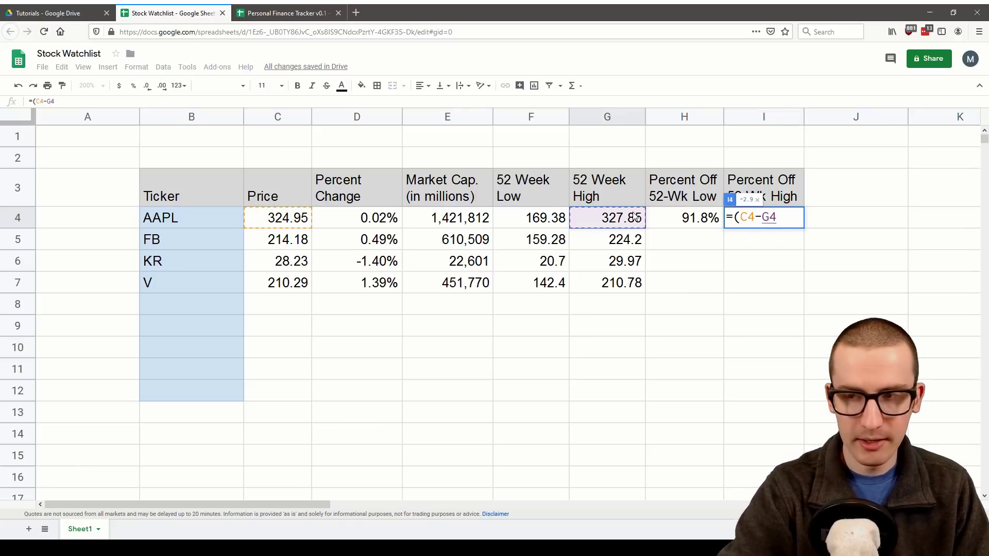
text()/)
click(635, 217)
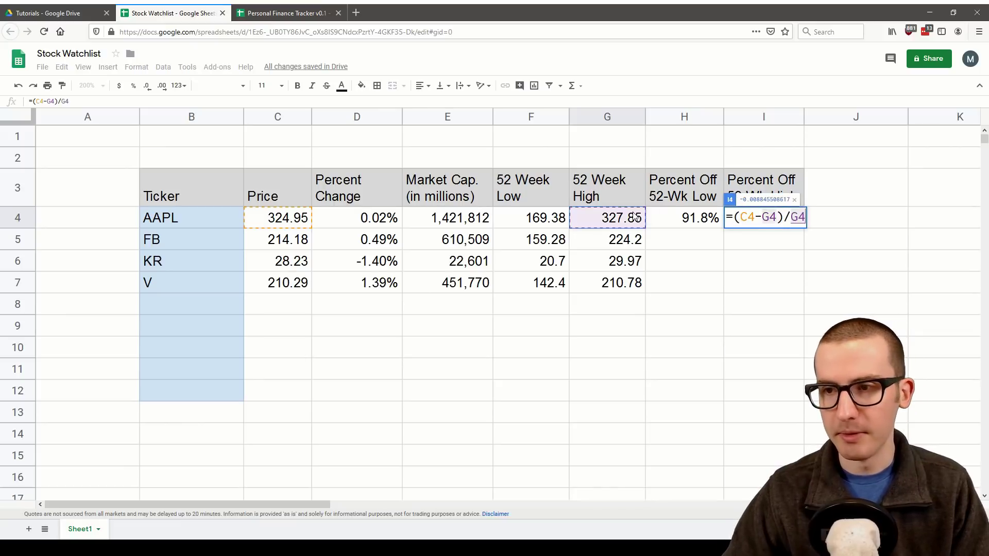
key(Return)
key(Up)
click(134, 87)
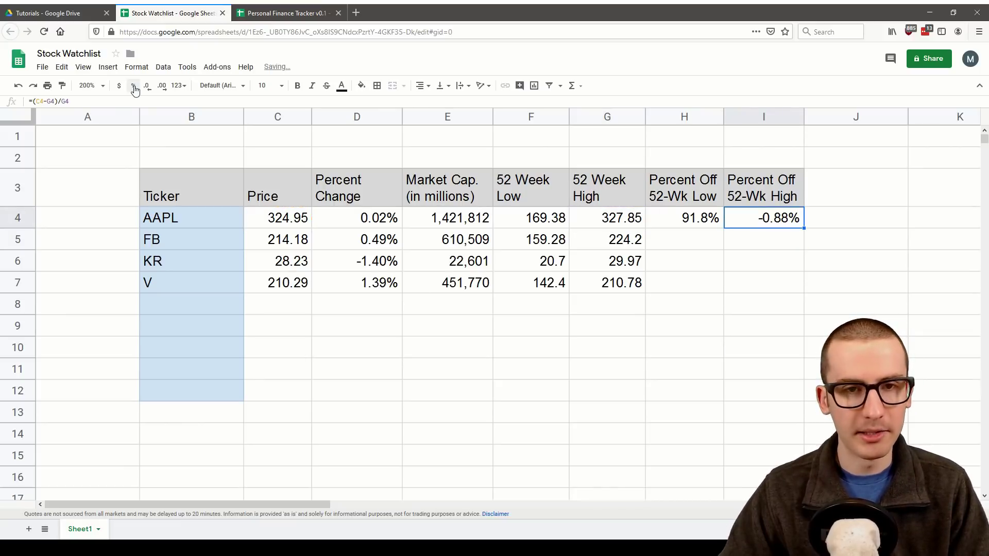
- Show I4 with one decimal place and fill the formulas in H4:I4 down to row 7
click(147, 86)
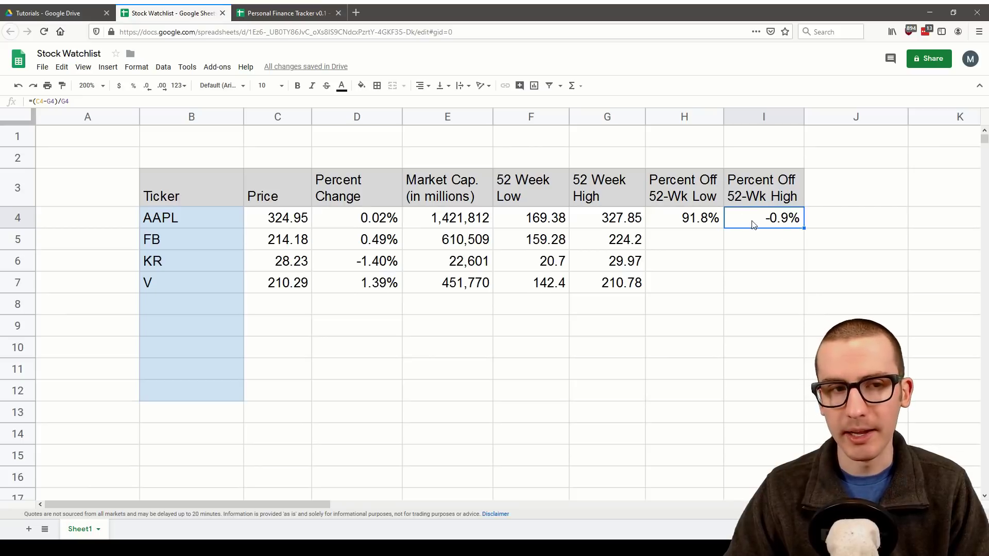
drag(720, 224, 801, 280)
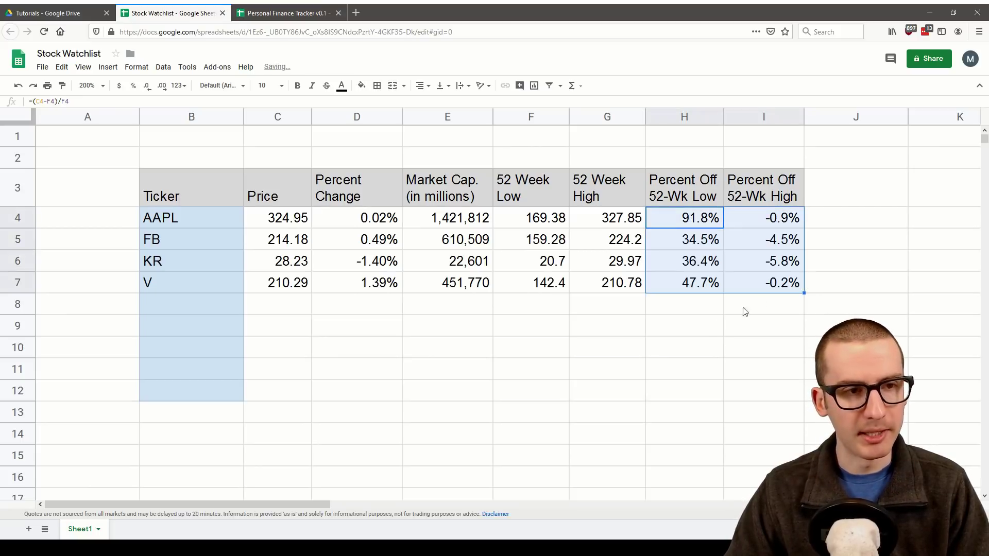
- Insert a column before Market Cap. and enter the header Investment Type in E3
click(466, 117)
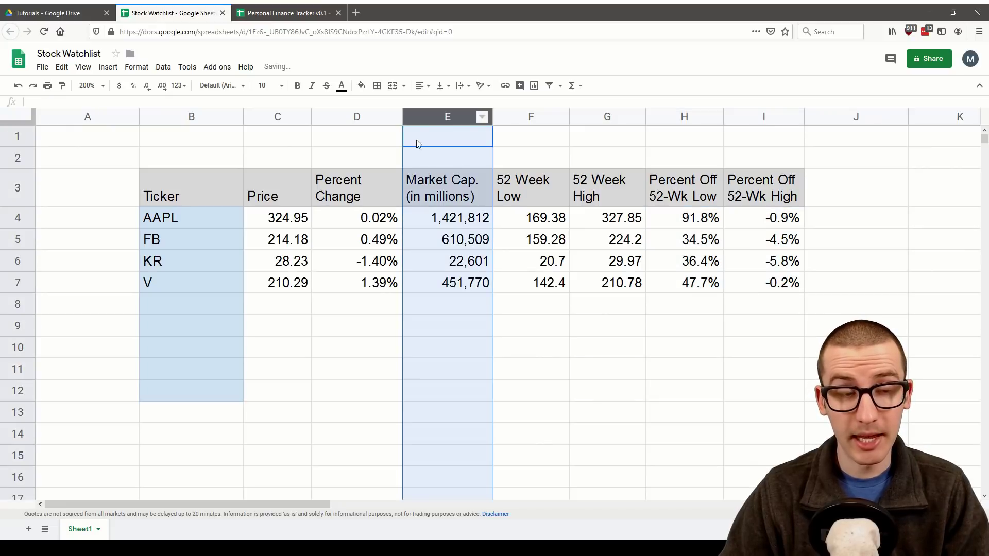
right_click(431, 118)
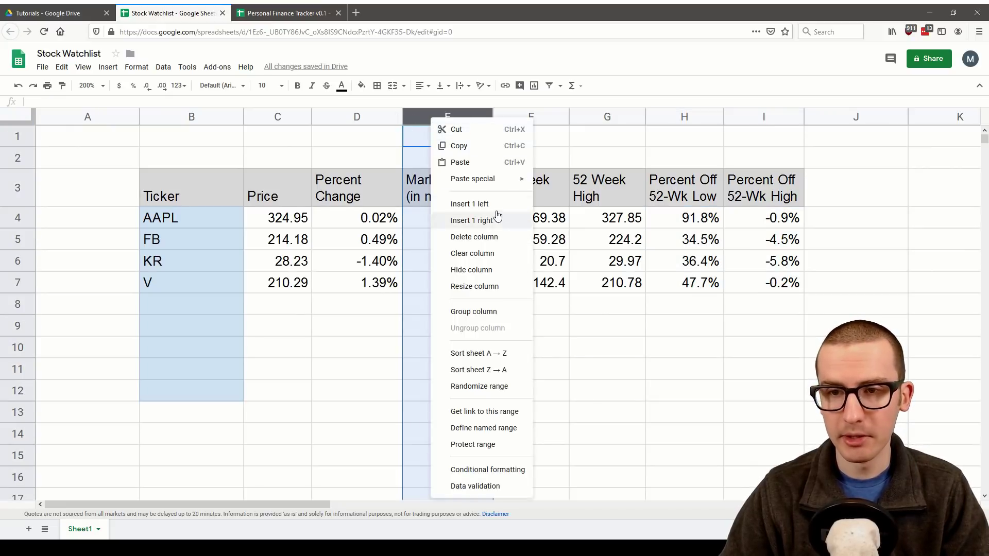
click(482, 204)
click(433, 179)
text(Investment Type)
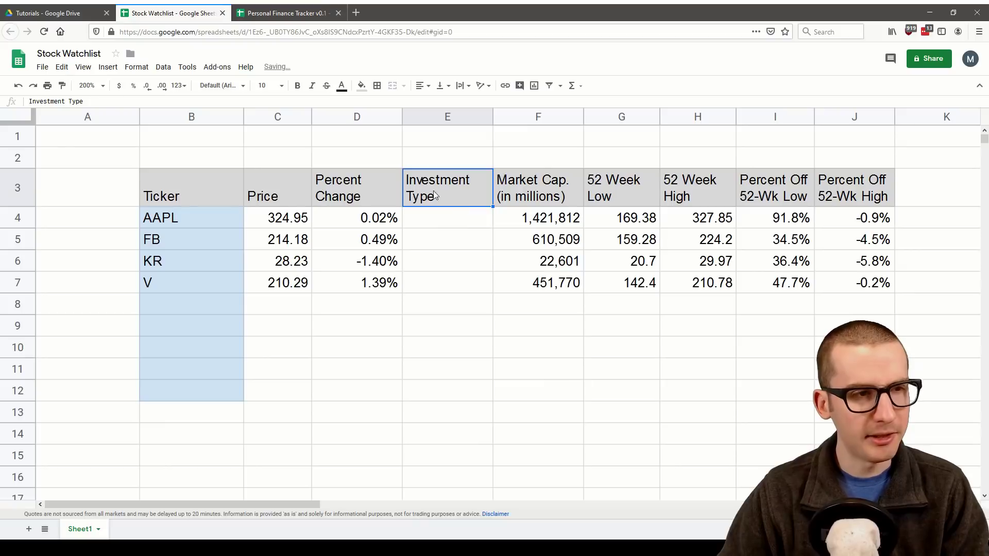
- Add list-of-items data validation to E4 with the dropdown choices Long Term, Special Situation and Speculative
click(437, 227)
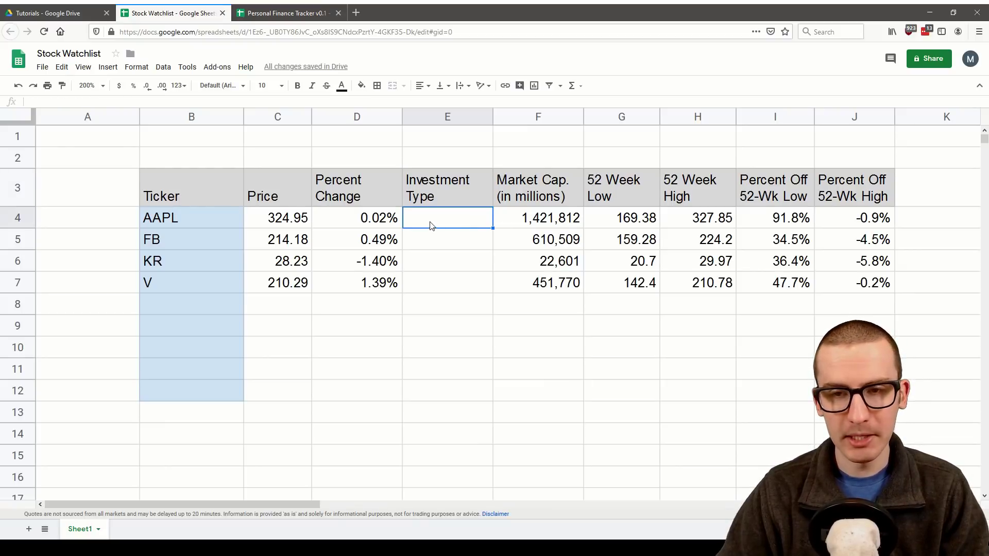
right_click(423, 220)
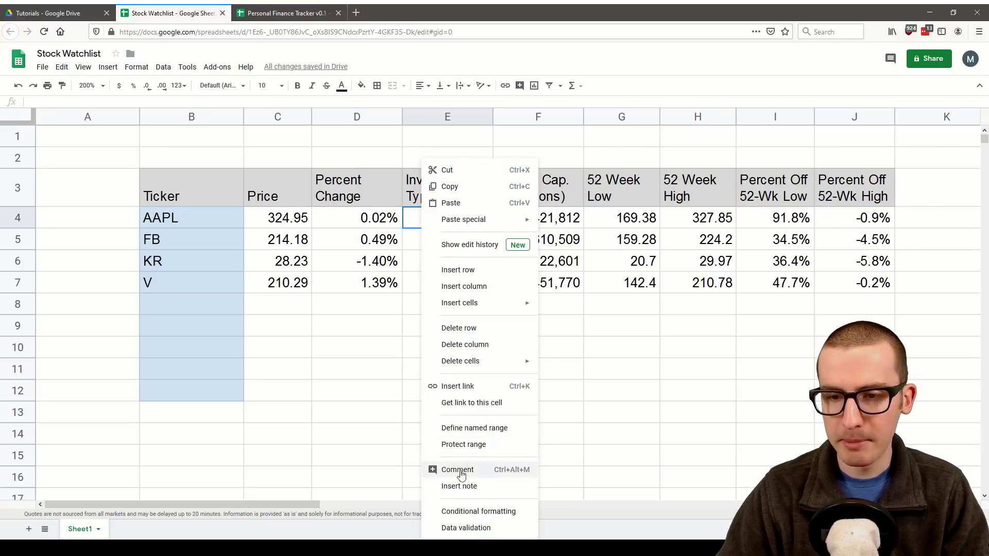
click(465, 529)
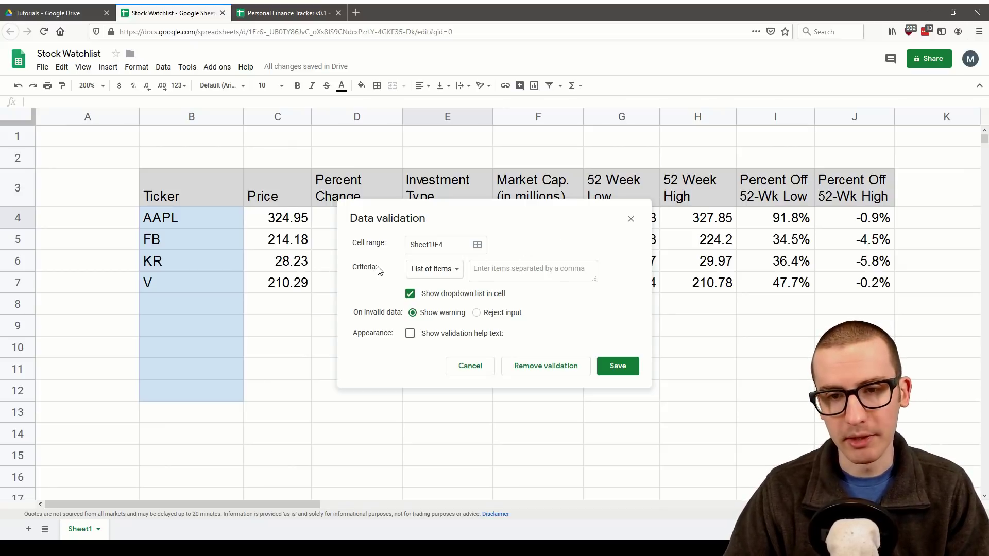
drag(379, 269, 349, 268)
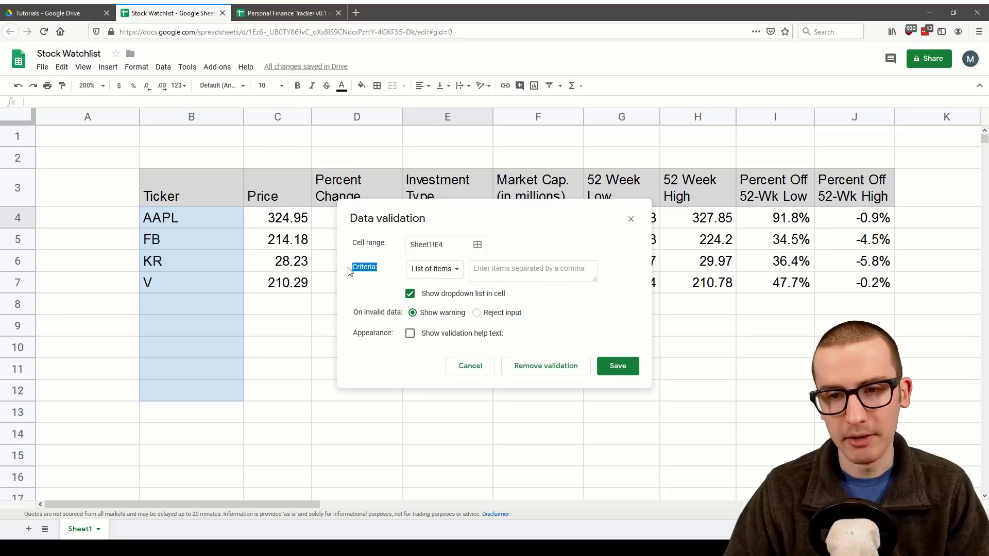
click(455, 271)
click(469, 273)
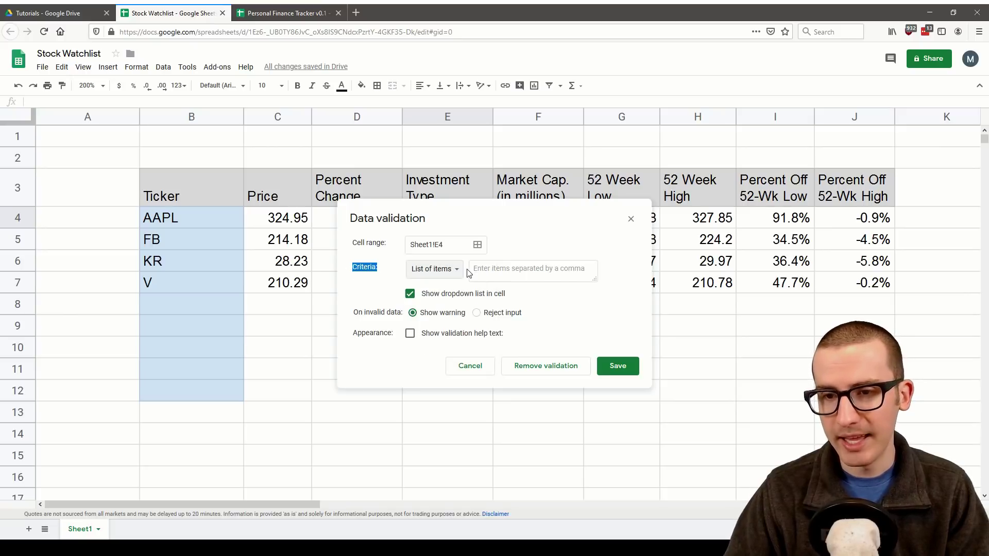
click(504, 270)
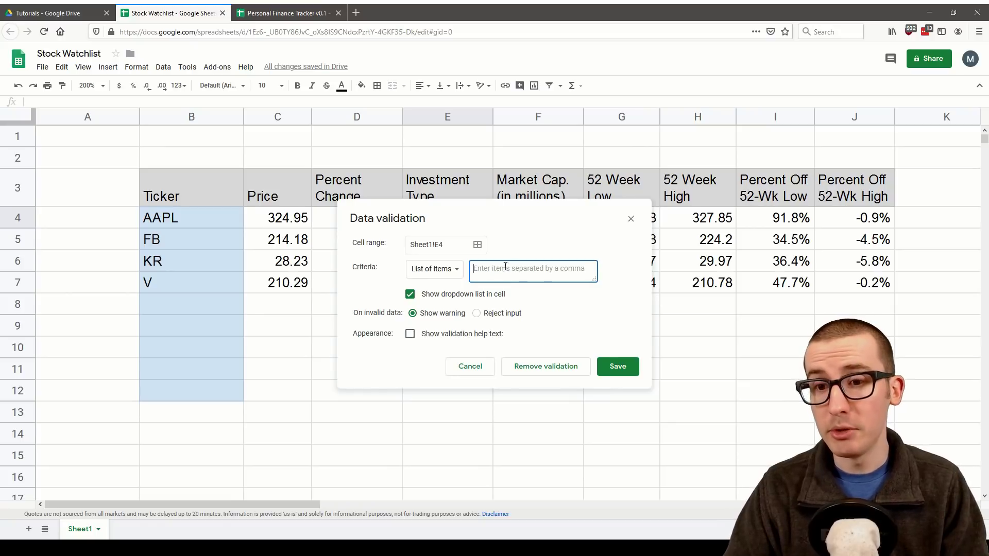
text(Long Term, Special Situation, Speculative)
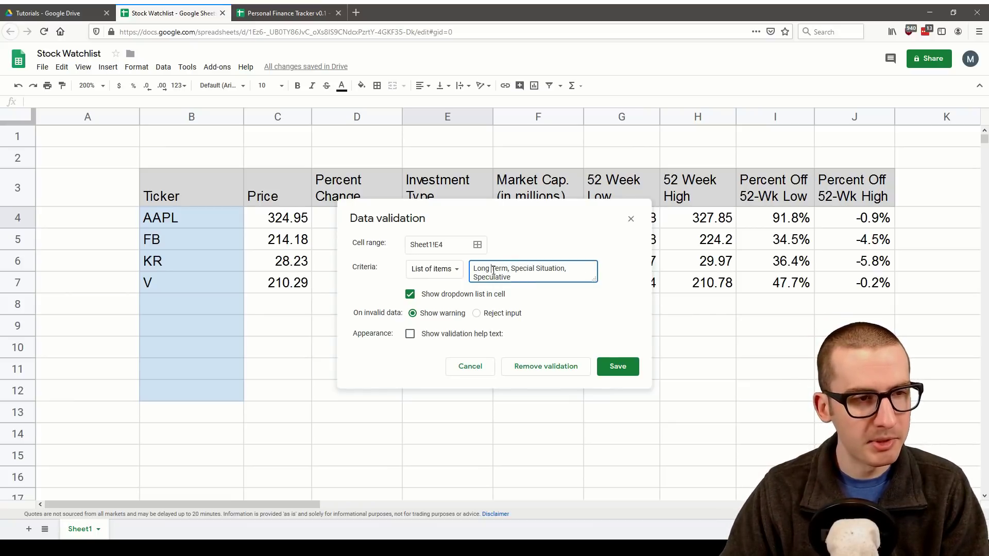
drag(516, 268, 556, 269)
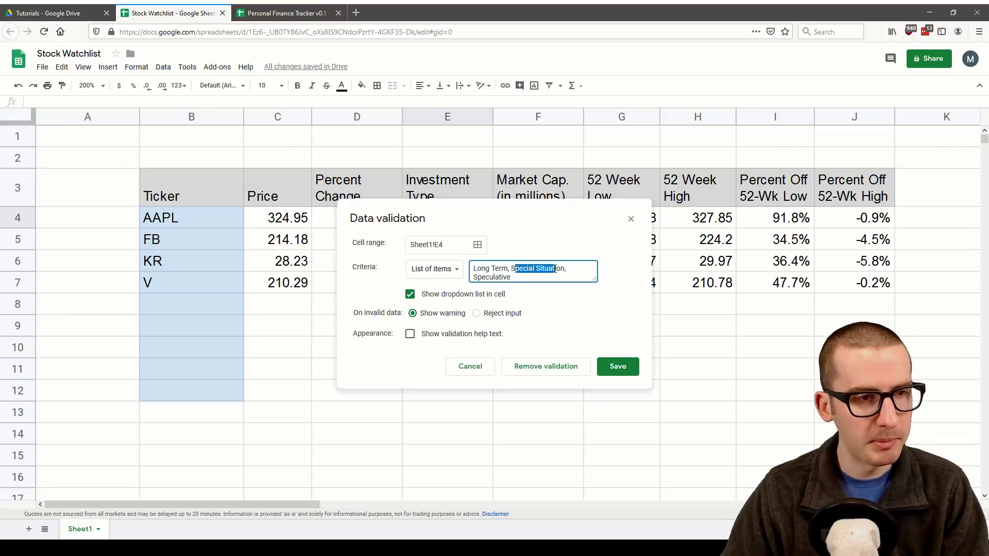
click(555, 269)
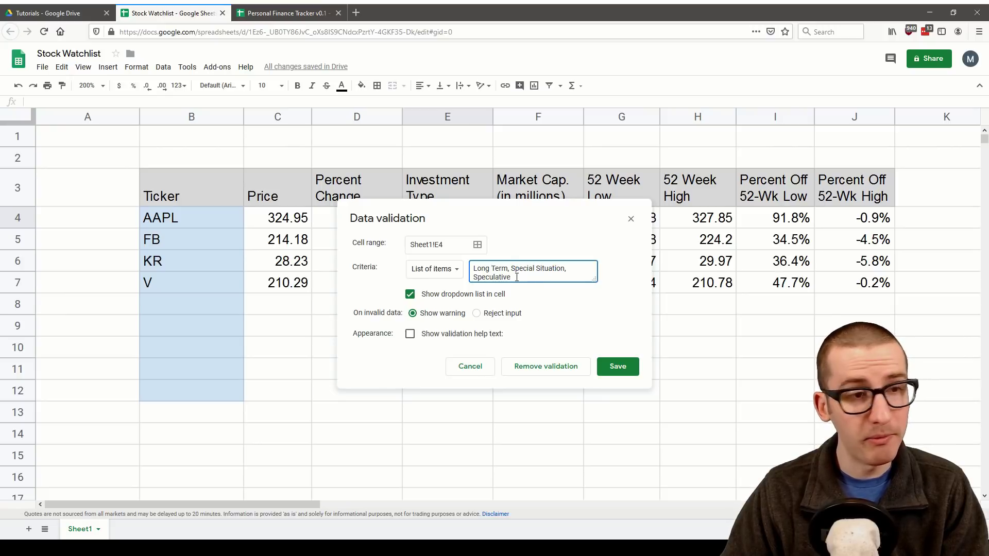
click(517, 277)
click(617, 367)
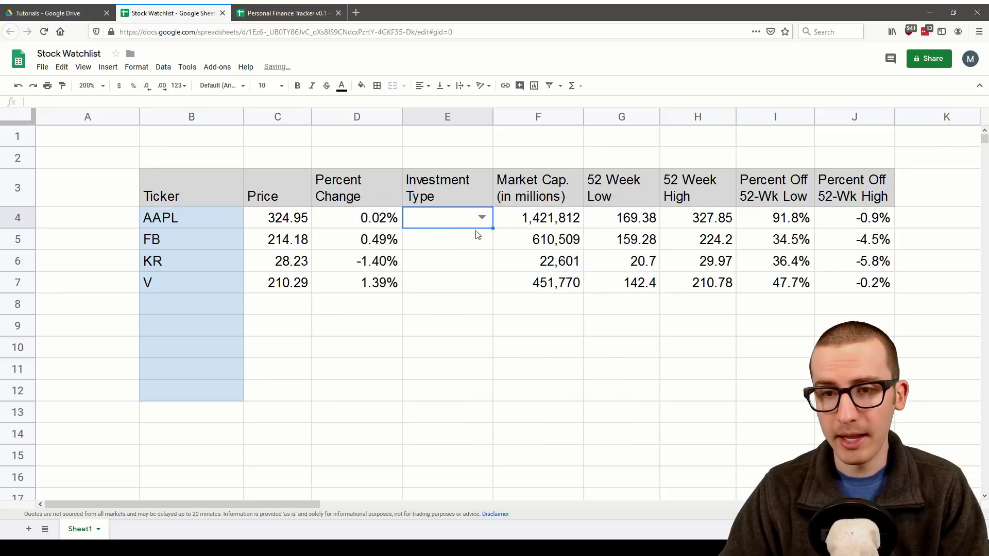
- Choose Long Term as the investment type in E4 and fill it down to E7
click(482, 218)
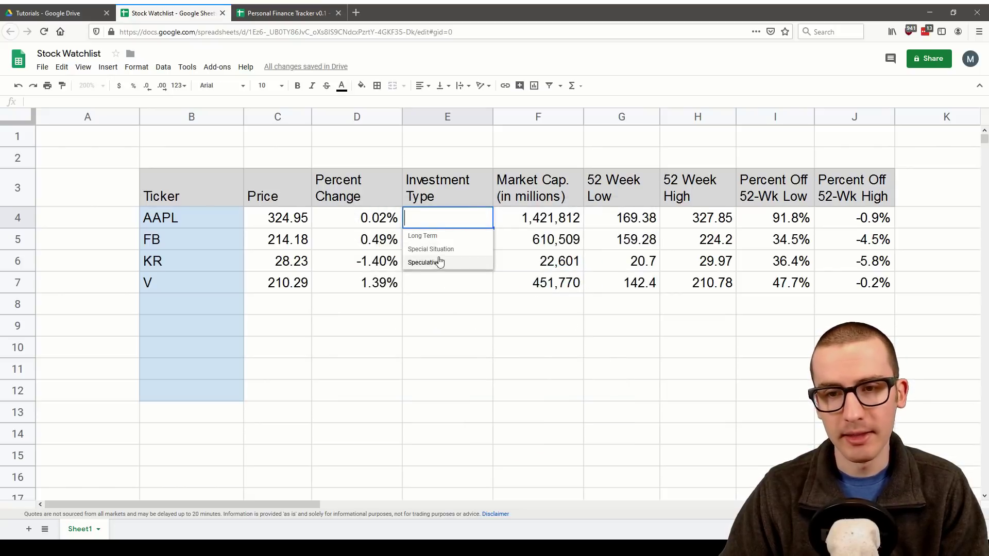
click(439, 235)
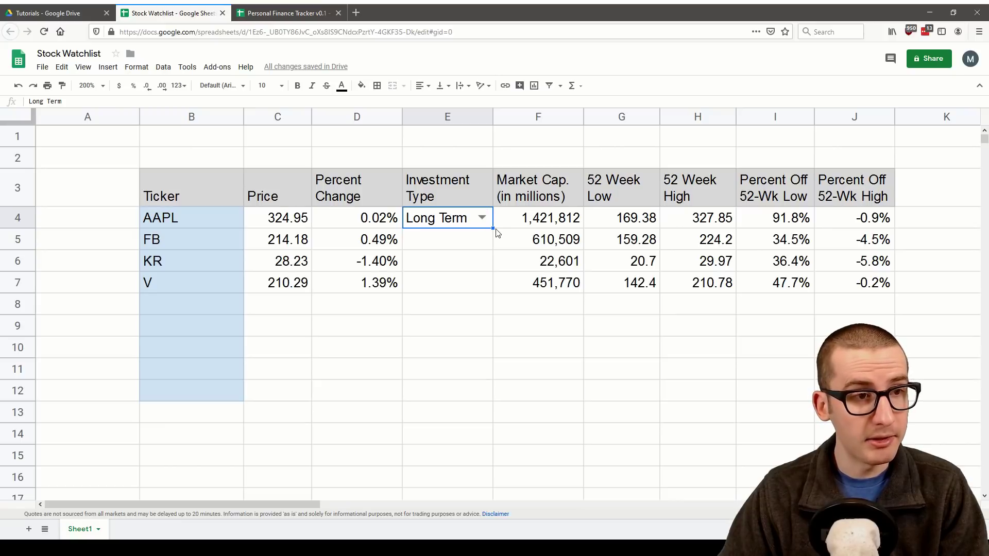
drag(495, 230, 495, 286)
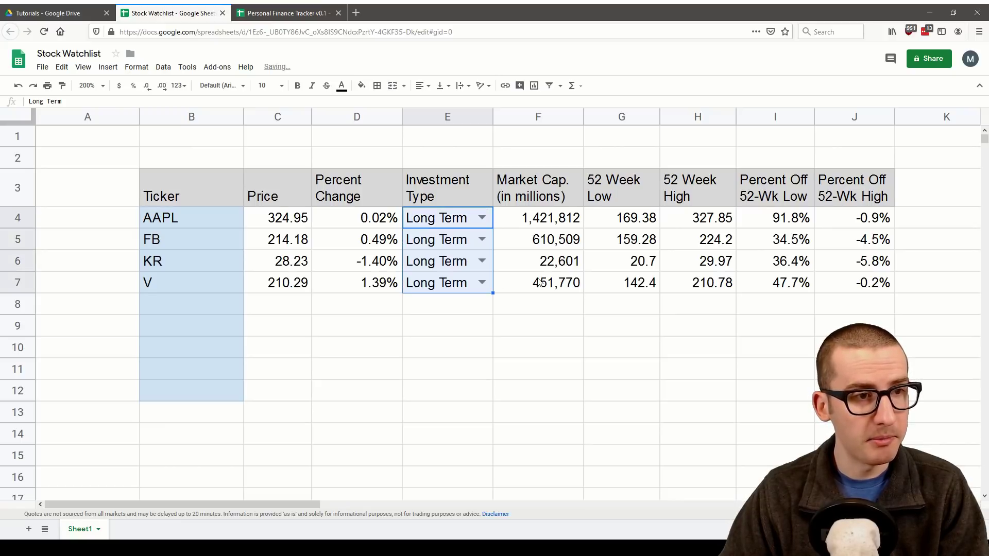
- Copy E7 and paste only its data validation into the empty cells E8:E11
click(484, 278)
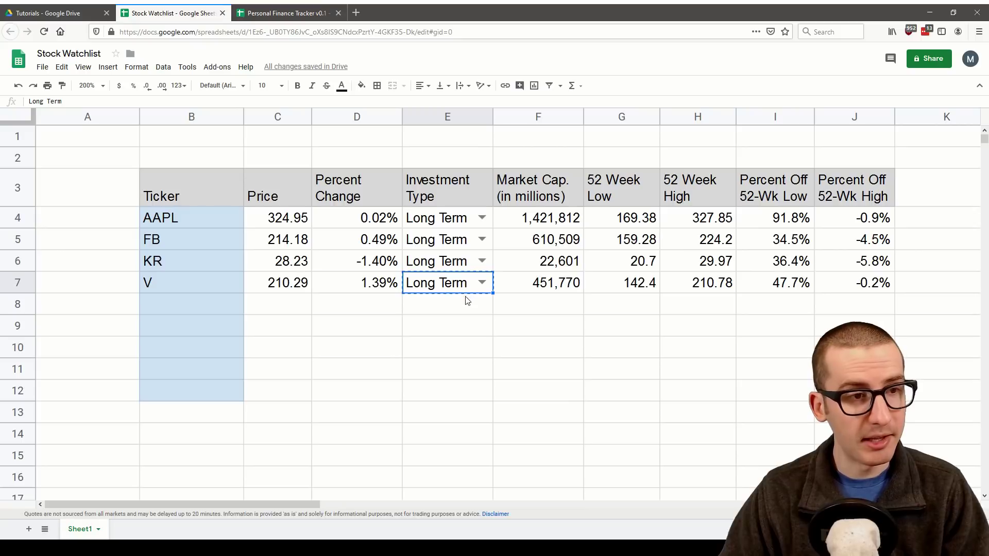
drag(465, 300, 472, 376)
right_click(468, 344)
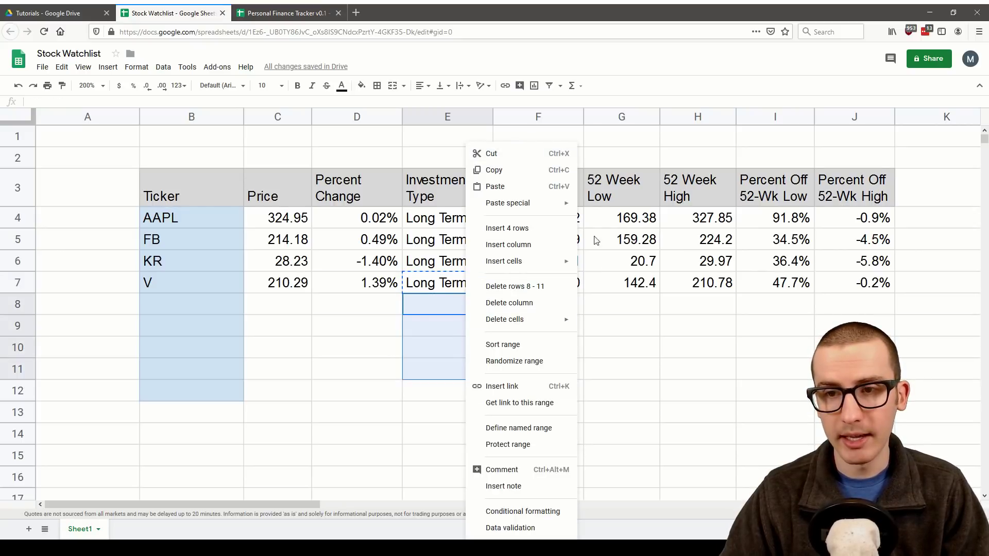
mouse_move(561, 208)
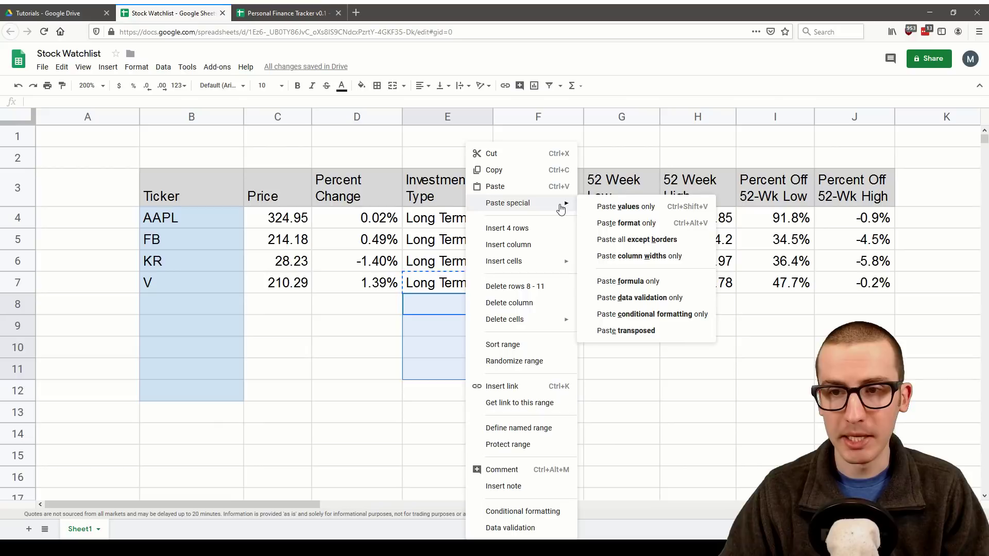
click(661, 300)
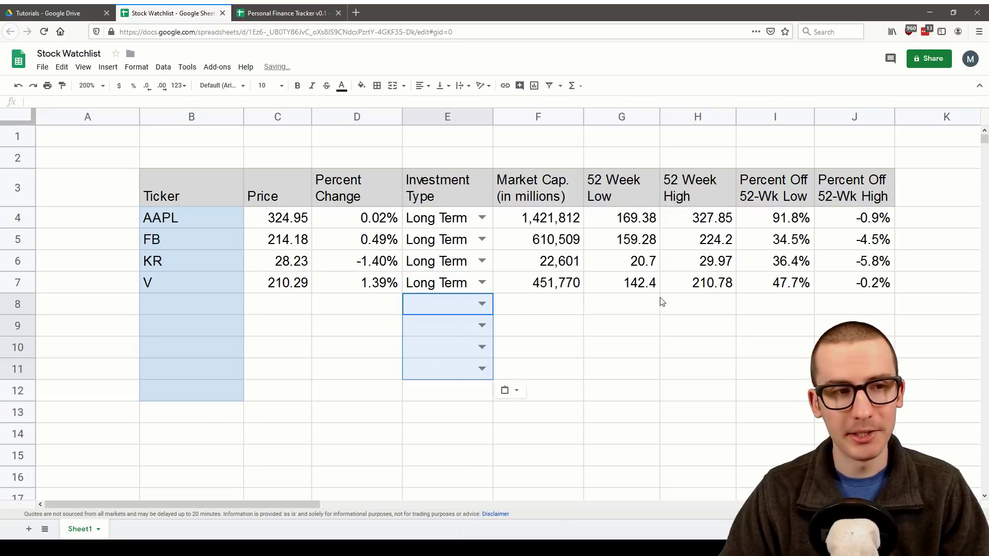
- Choose Special Situation as the investment type in E8 and fit the width of column E to its contents
click(482, 305)
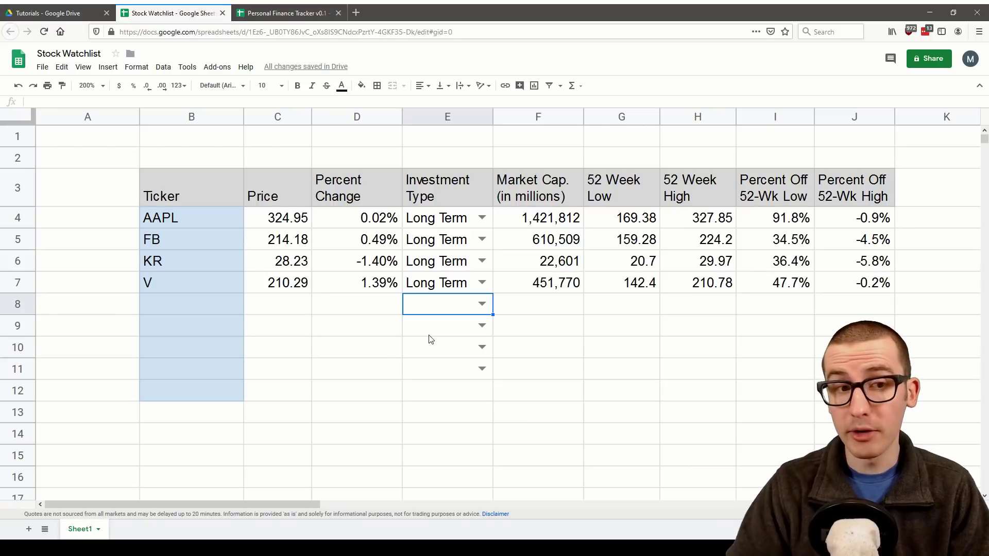
click(475, 304)
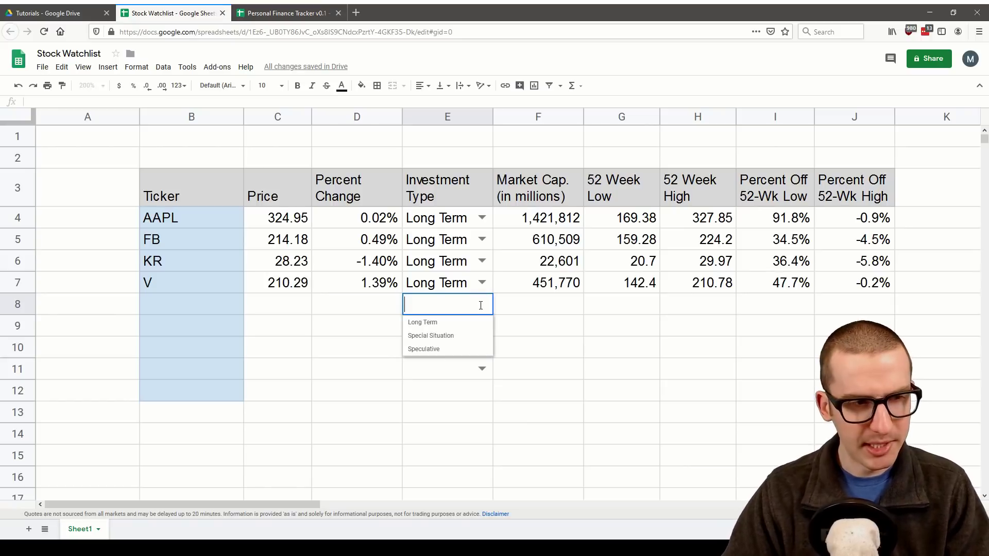
click(467, 336)
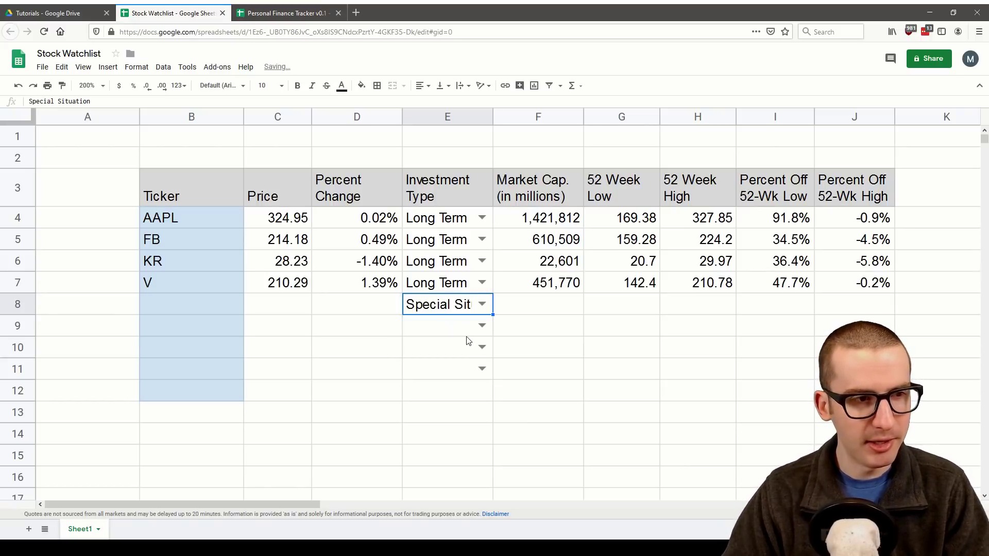
double_click(492, 117)
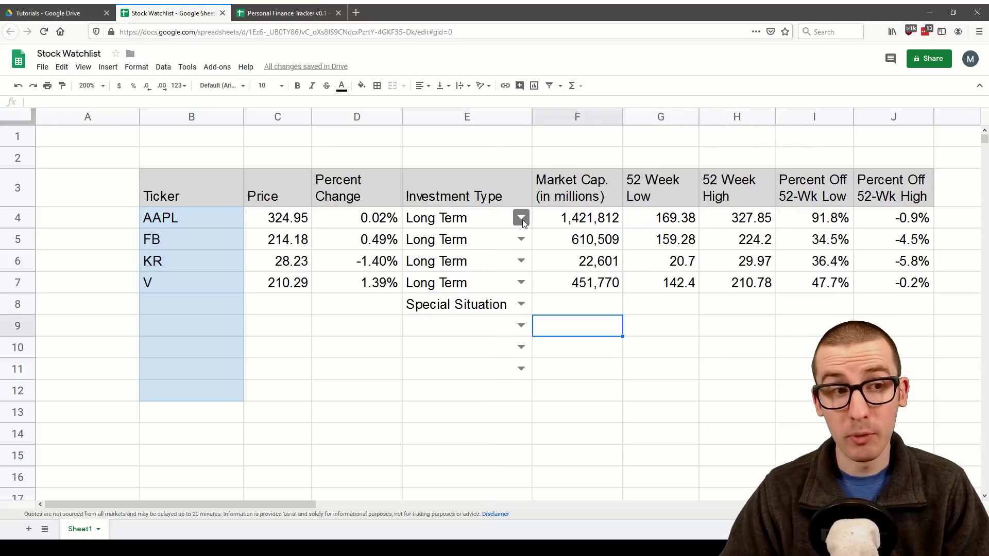
click(521, 218)
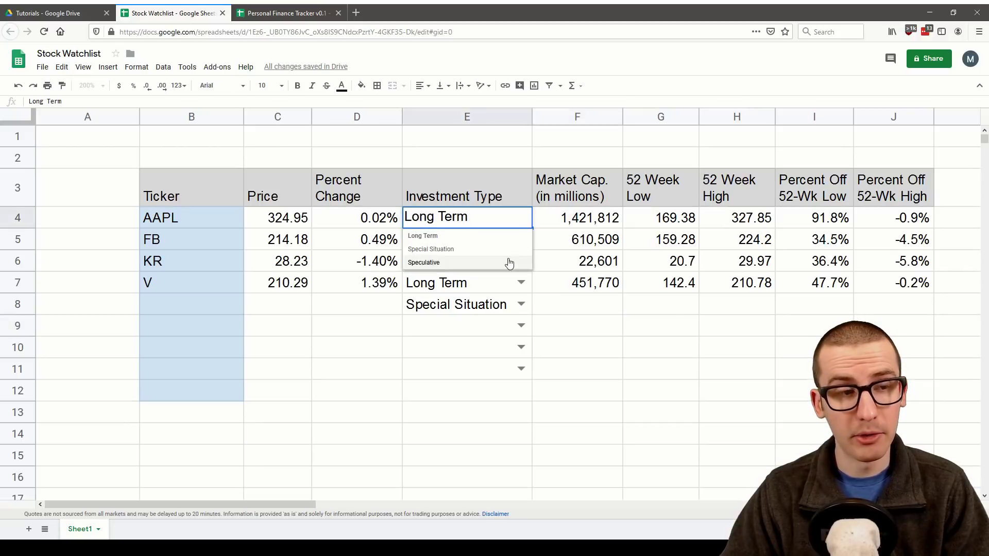
click(562, 316)
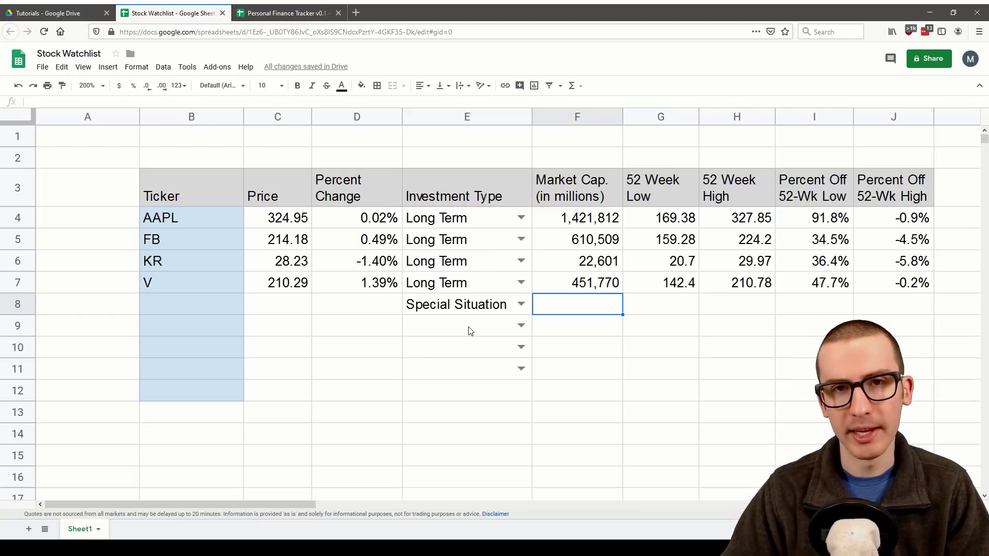
- Insert three empty columns between Percent Change and Investment Type
click(357, 116)
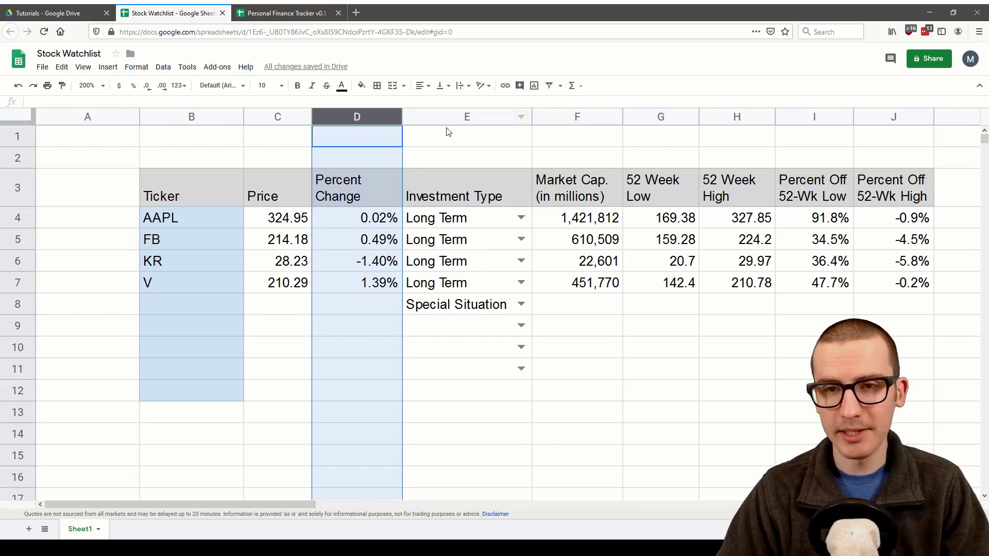
right_click(364, 118)
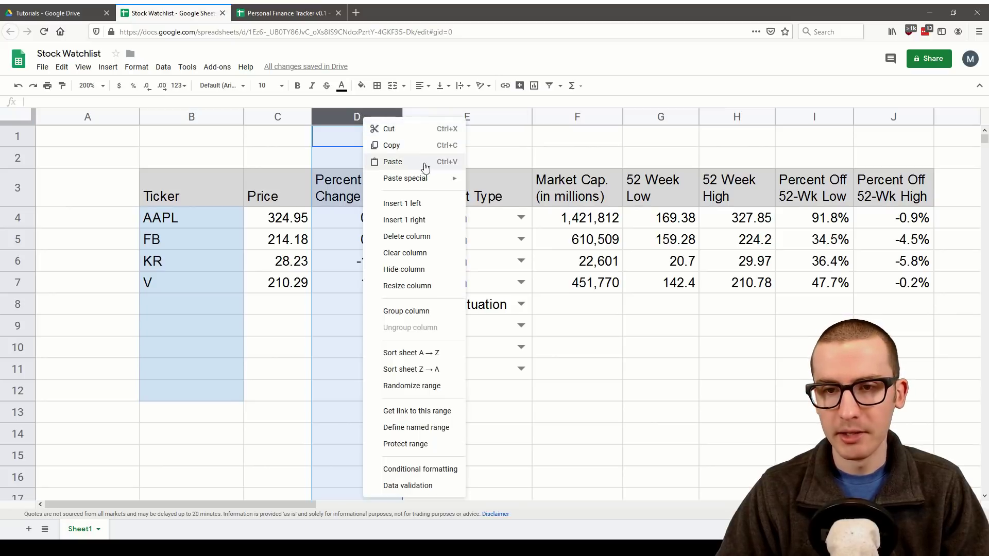
click(424, 221)
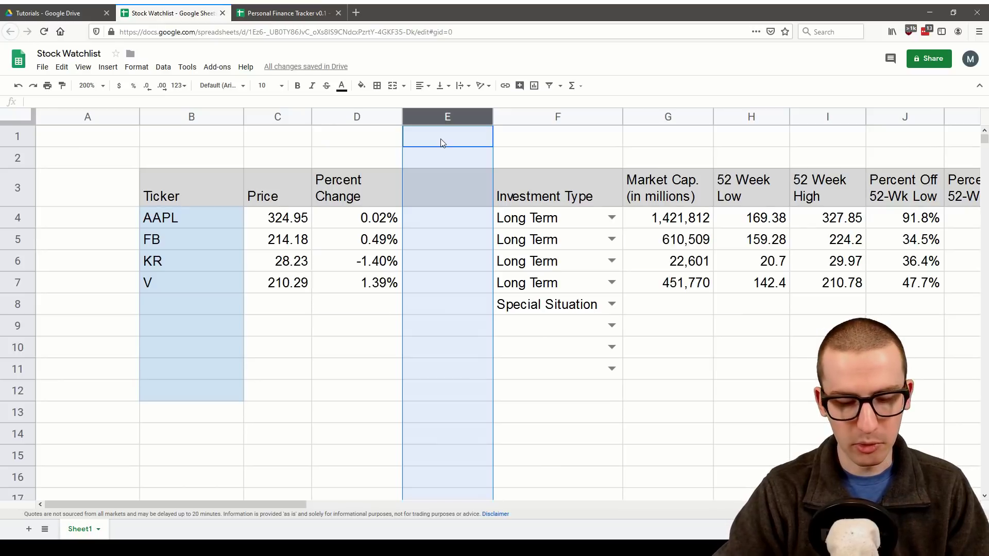
key(ctrl+y)
key(ctrl+y)
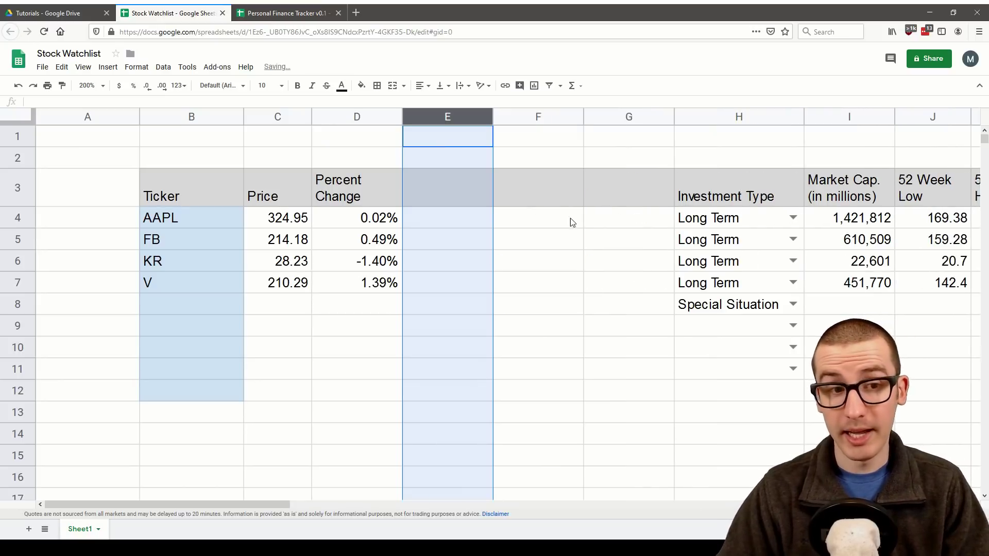
- Enter the header Buy Target Price in F3
click(577, 200)
text(B)
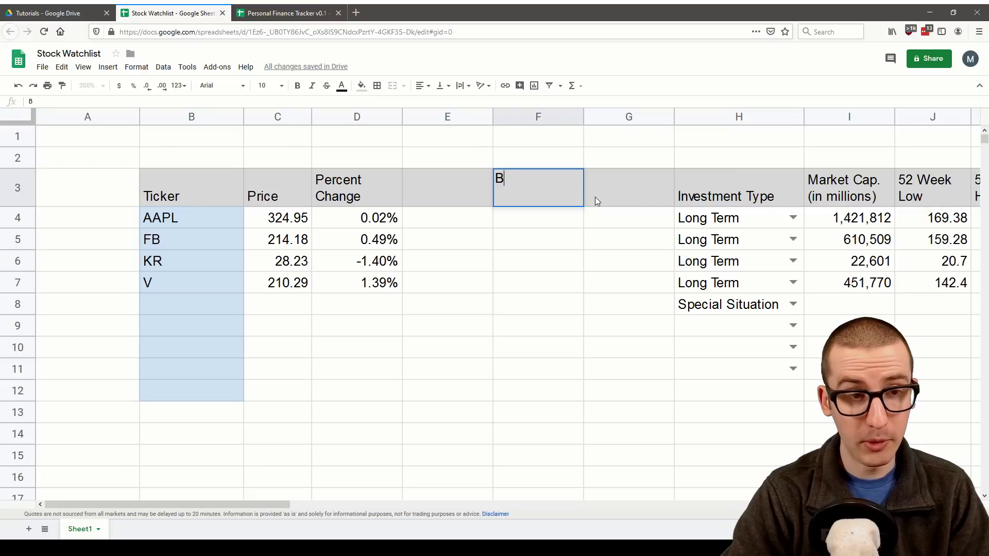
text(uy Tar)
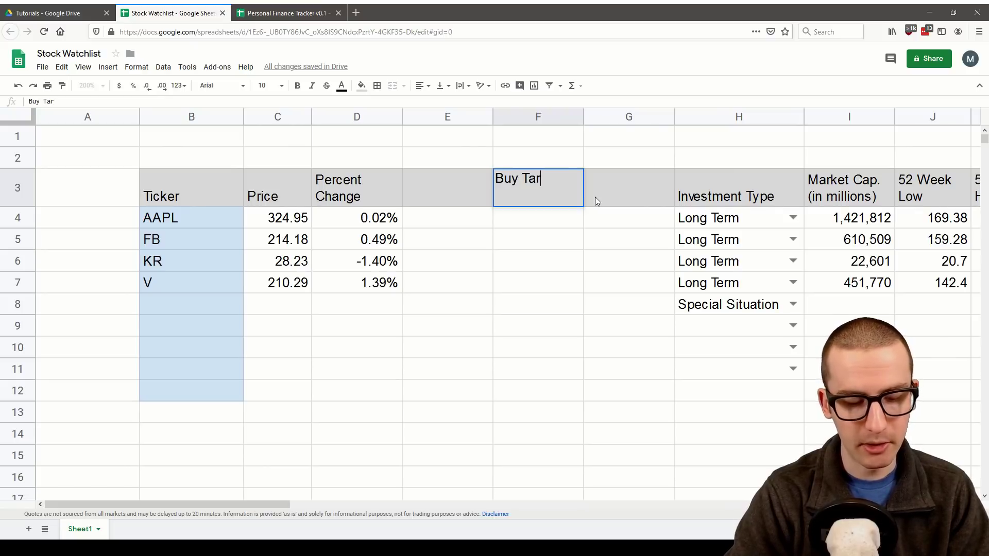
text(get Price)
key(Return)
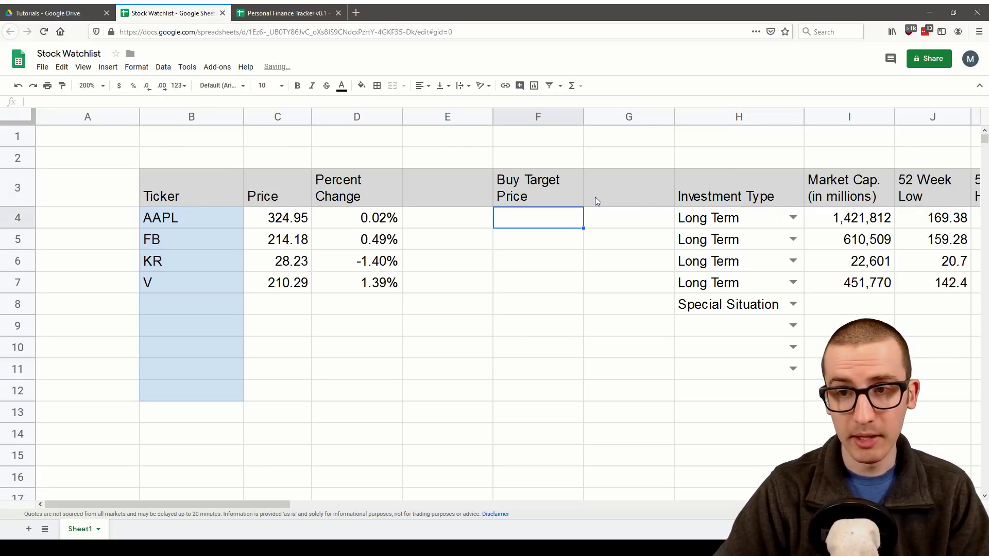
- Enter the header Sell Target Price in G3
click(595, 200)
text(Sell)
text(Ta)
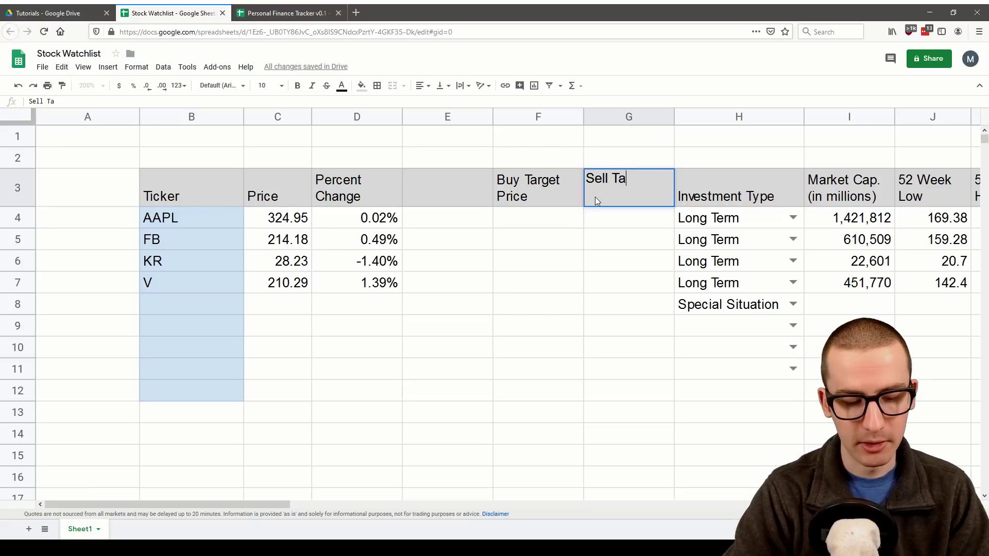
text(rget Price)
key(Return)
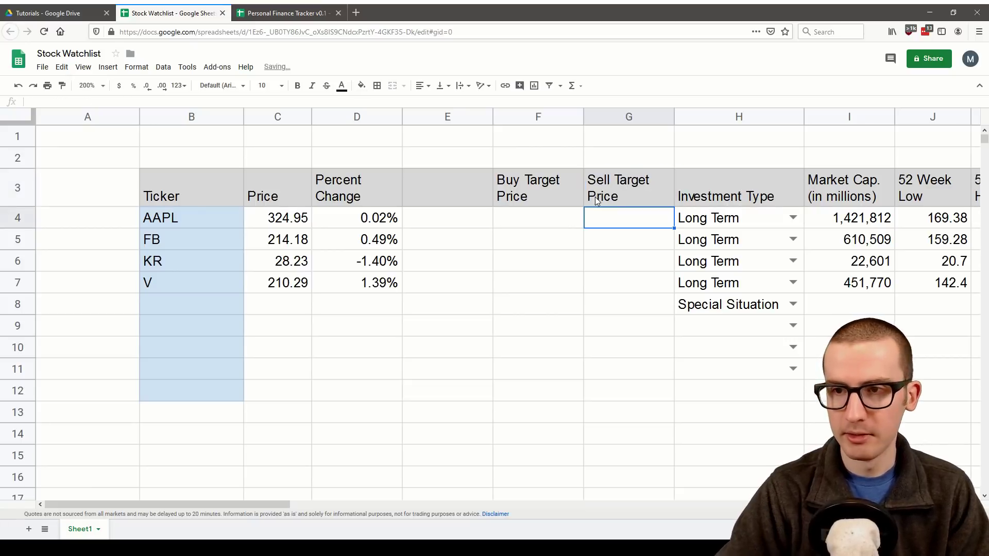
- Fill the input cells F4:H11 with the same light blue as the Ticker cells
drag(515, 217, 794, 369)
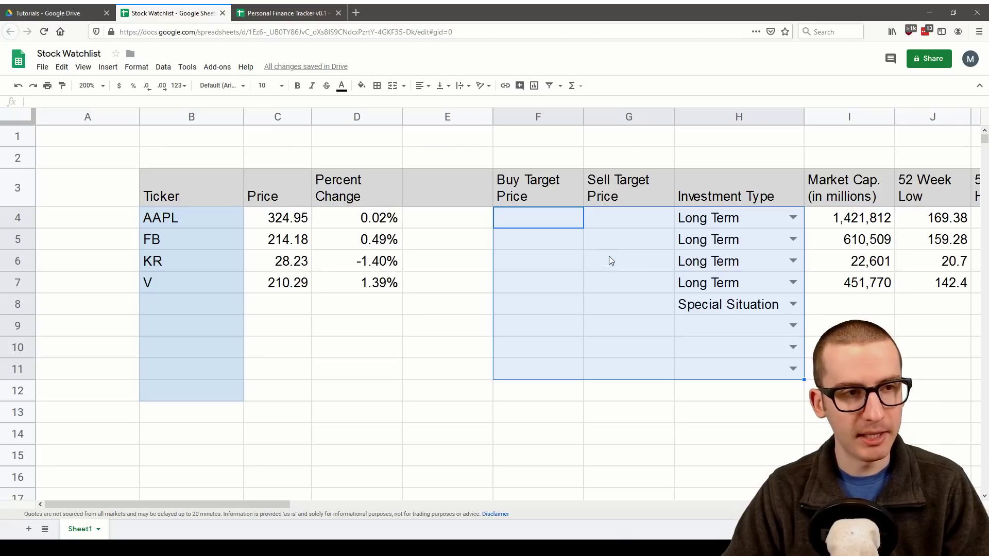
click(361, 86)
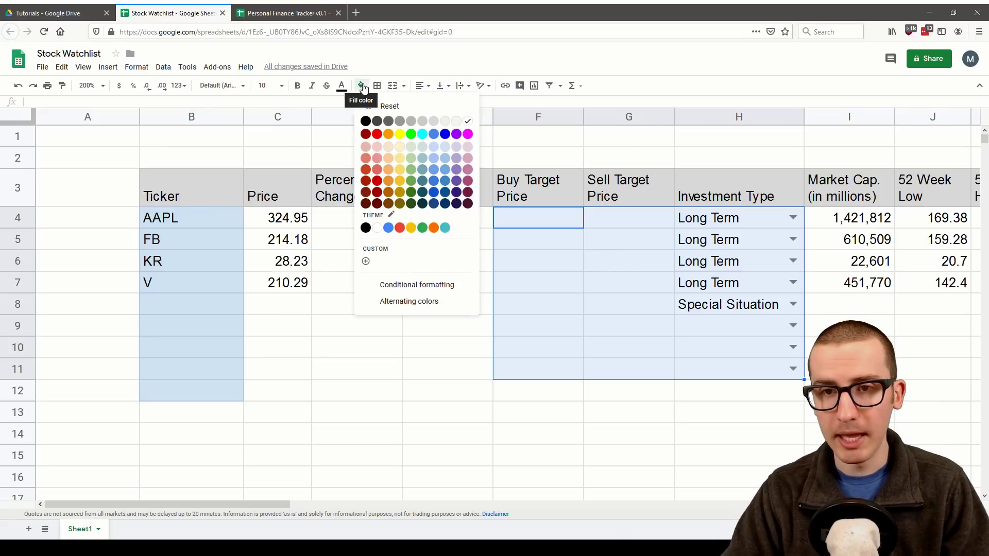
click(449, 150)
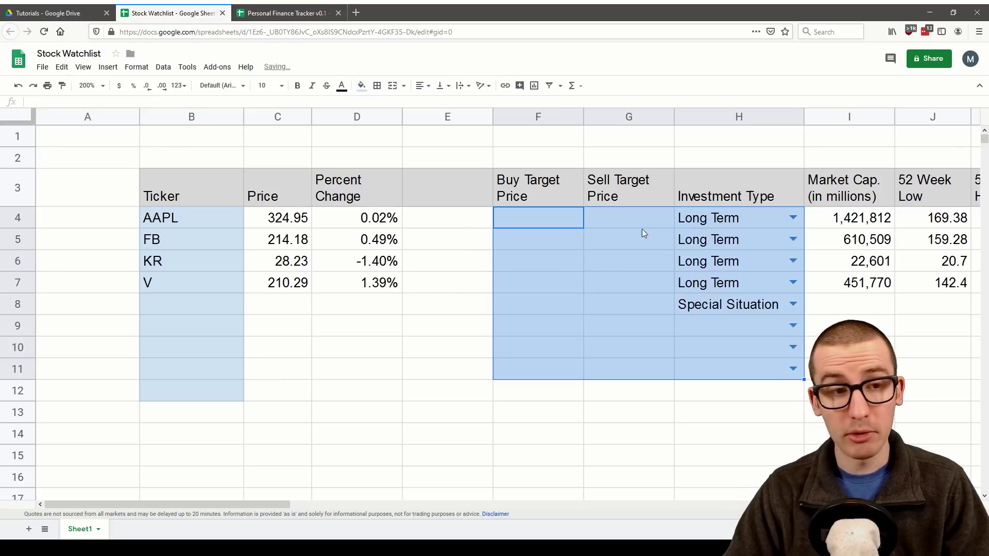
click(530, 225)
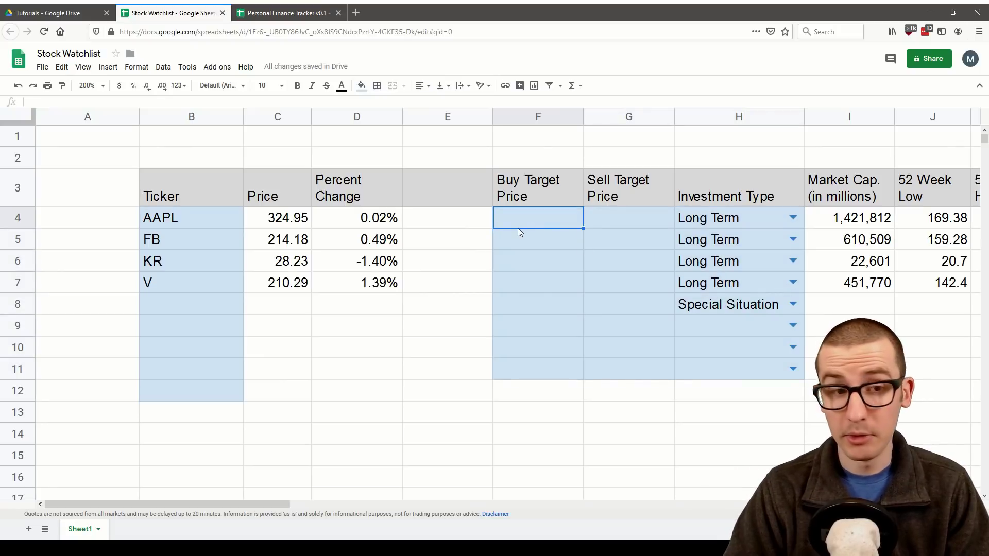
- Enter 250 as AAPL's buy target price in F4
text(250)
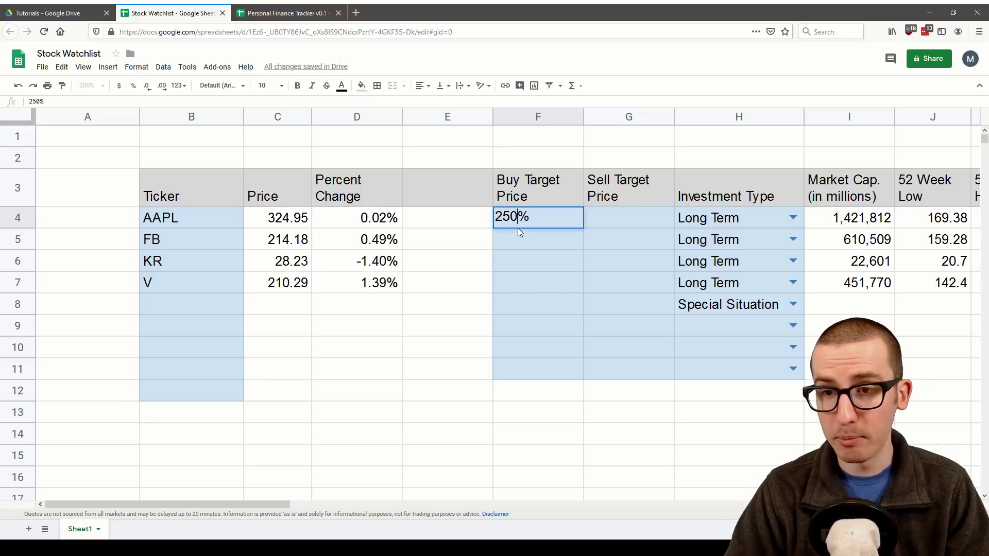
key(Return)
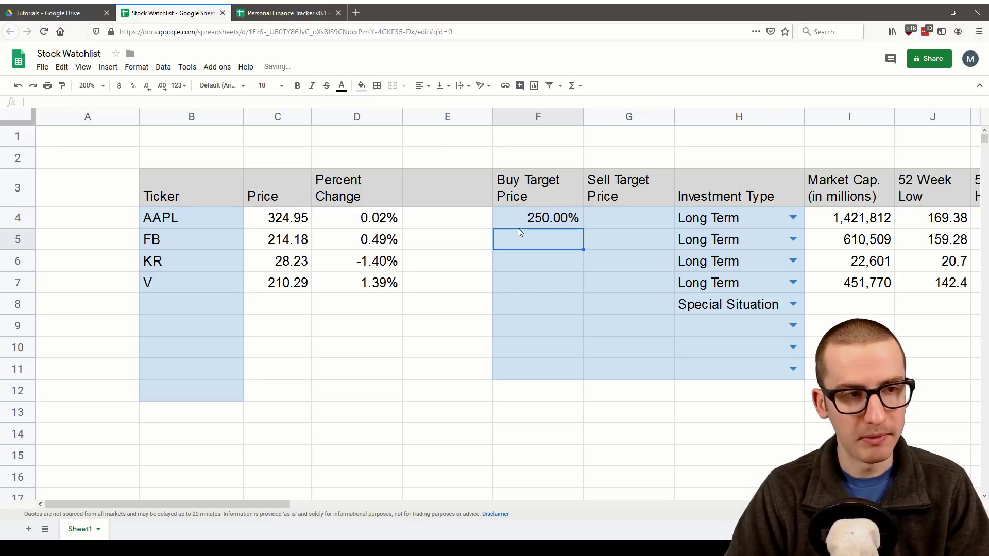
click(539, 222)
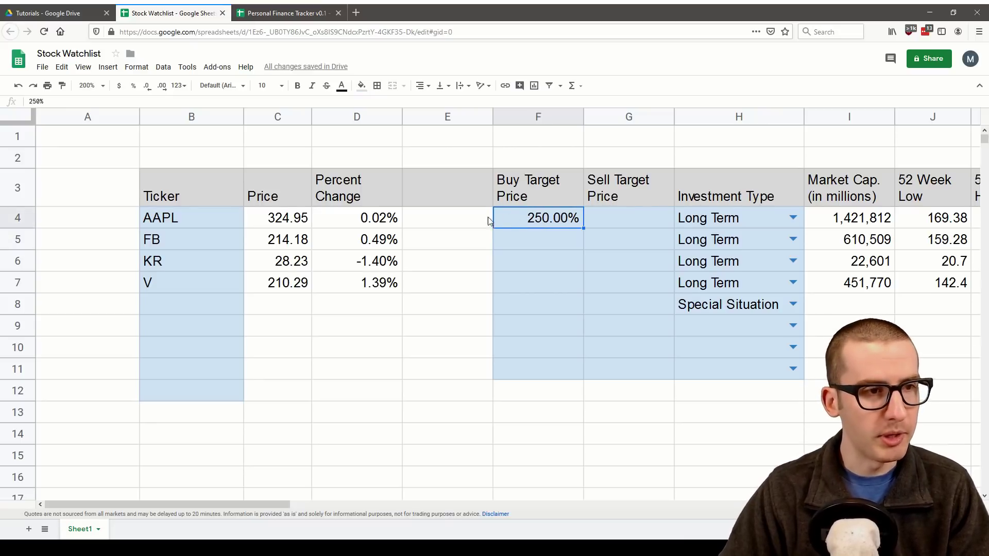
- Format cells E4 through G11 as Number with no decimal places
drag(487, 218, 631, 369)
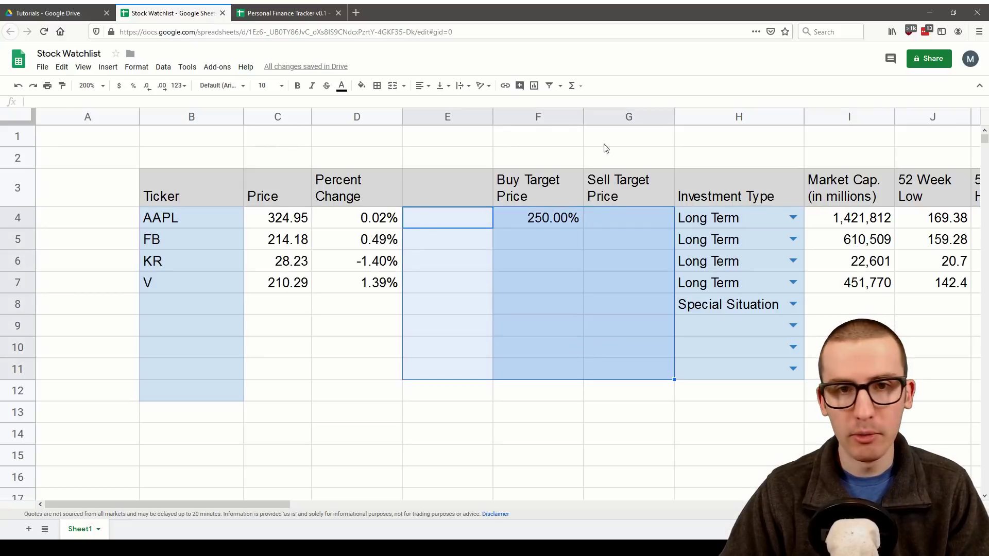
click(137, 66)
mouse_move(232, 111)
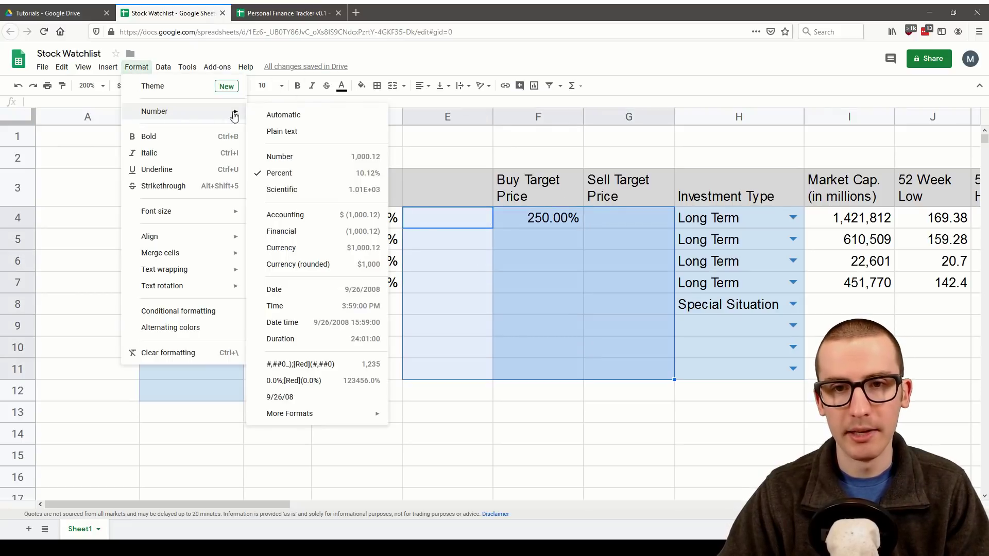
click(330, 157)
click(148, 86)
click(148, 86)
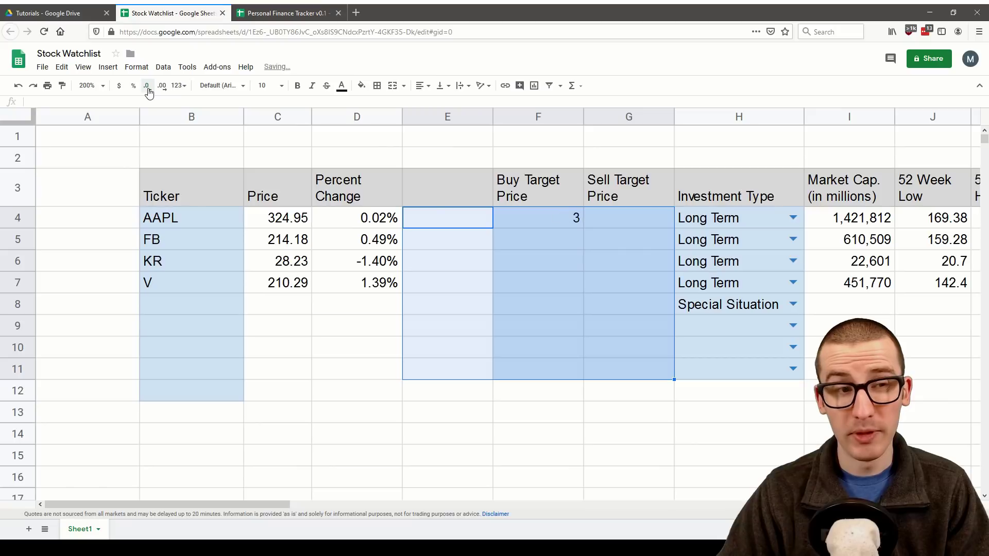
- Enter 250 as the buy target price and 330 as the sell target price for AAPL
click(556, 219)
text(250)
key(Return)
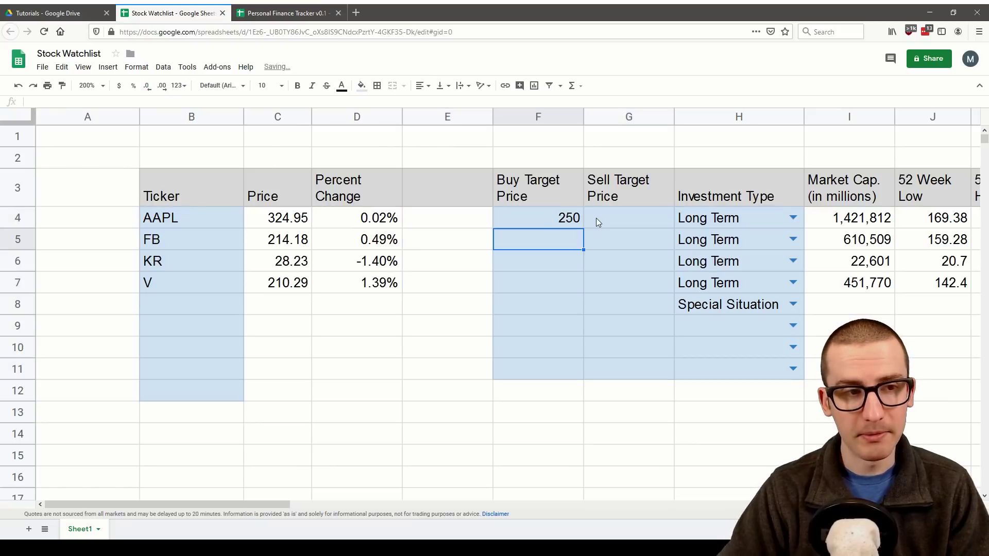
click(595, 218)
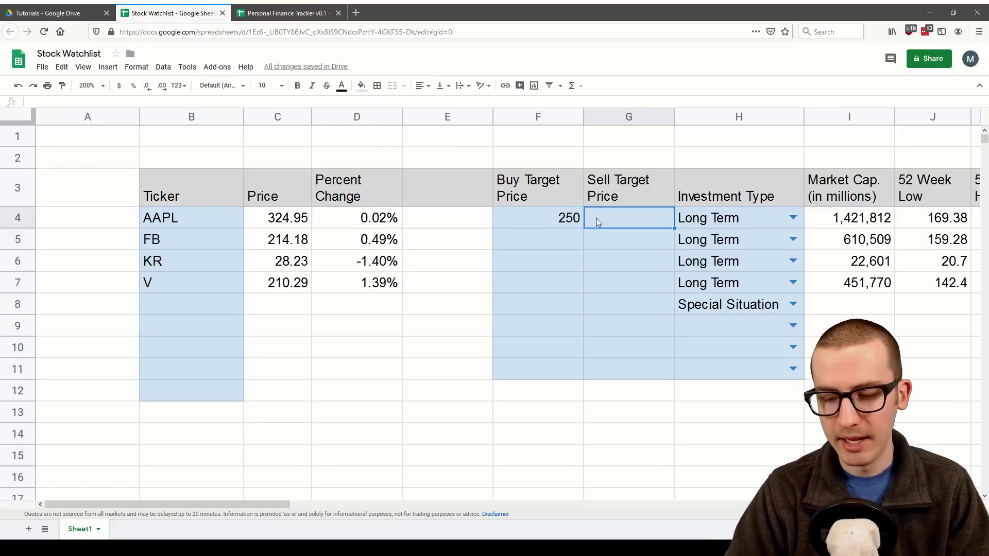
text(330)
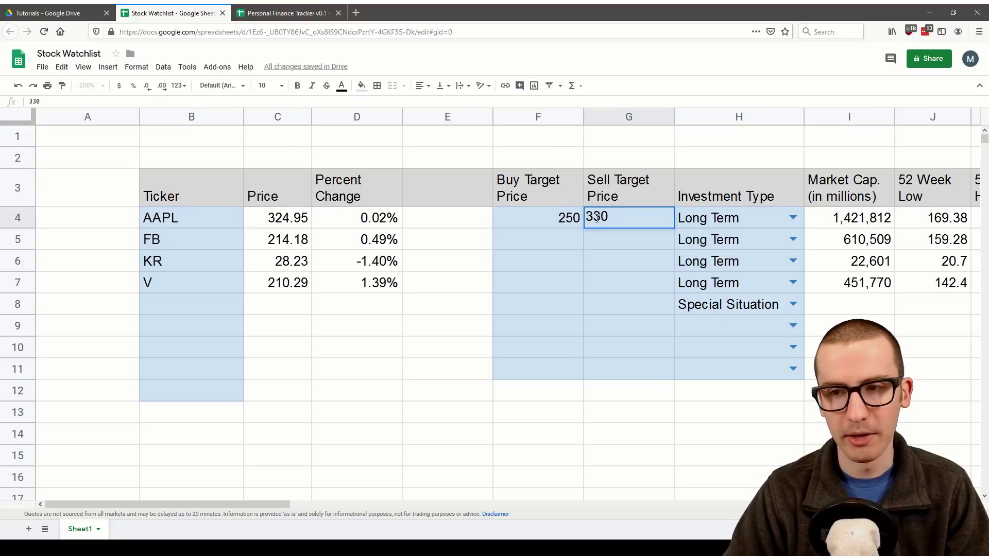
key(Return)
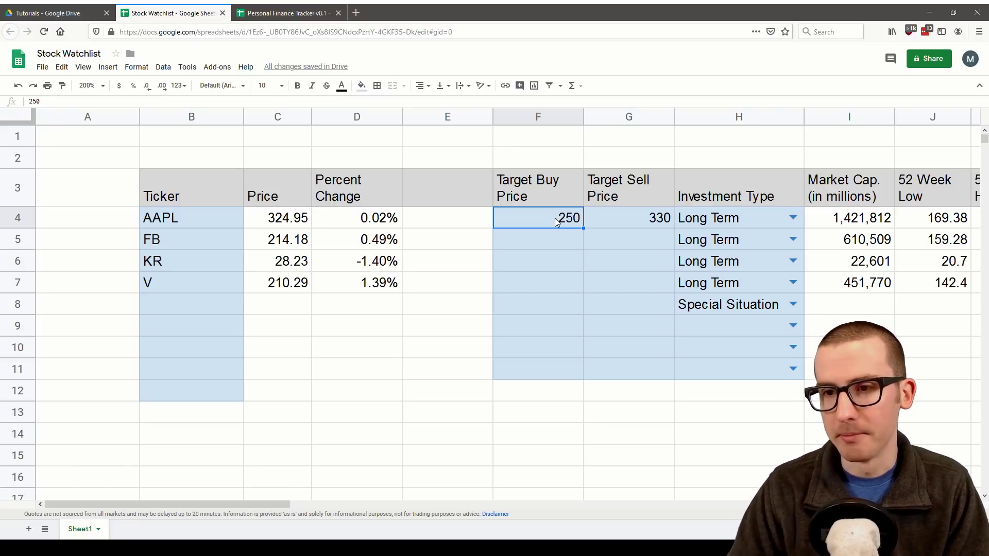
key(Tab)
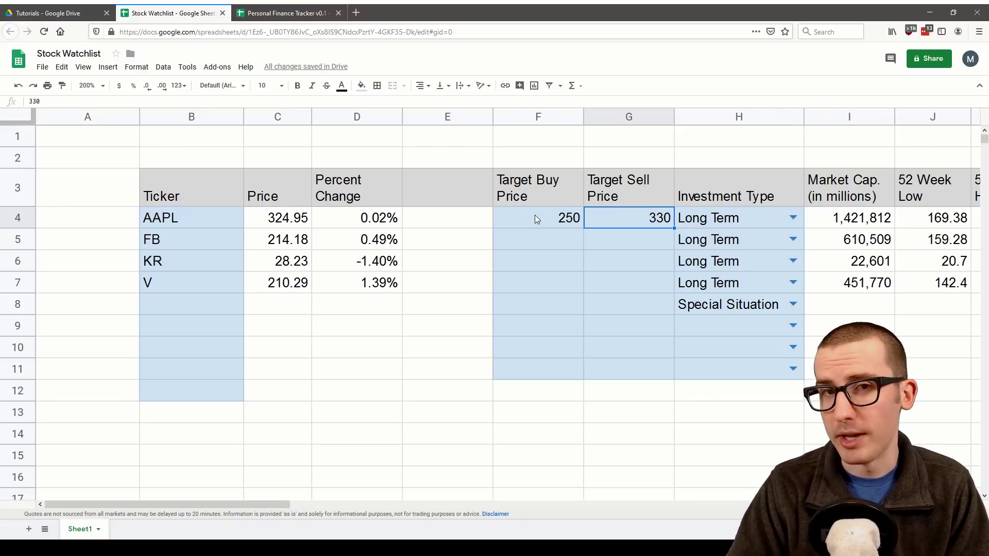
key(ctrl+z)
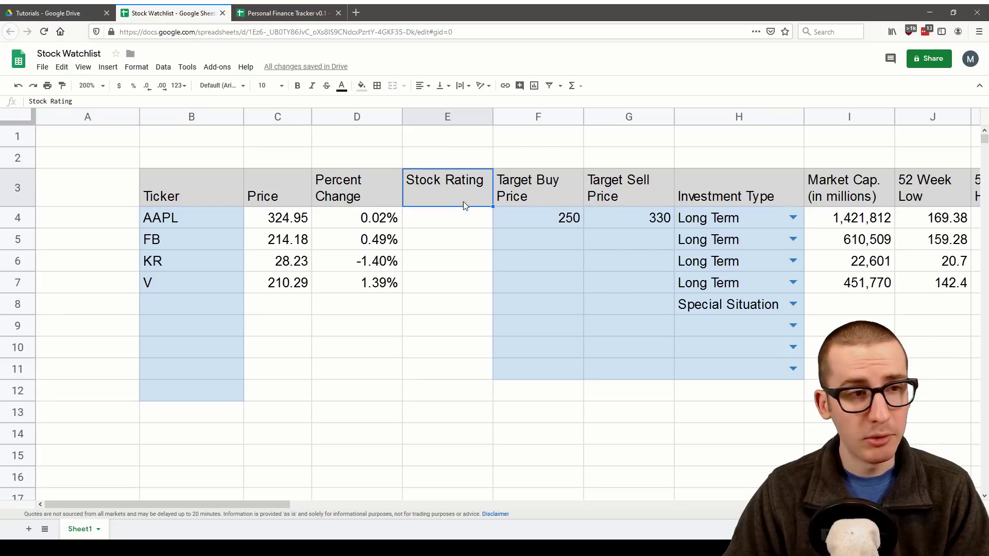
- Start an IF formula in AAPL's Stock Rating cell E4 that returns "BUY" when C4<F4
click(460, 219)
text(=)
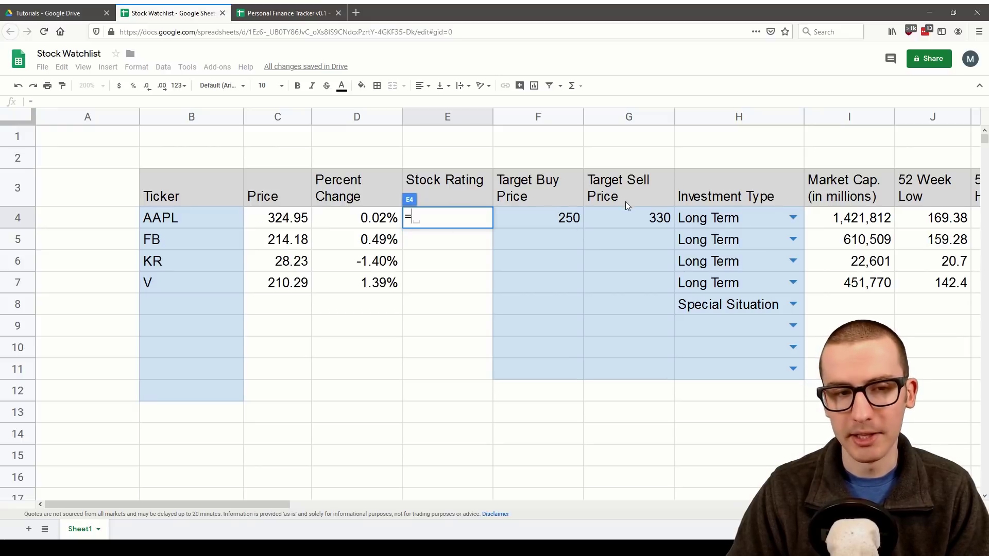
text(IF()
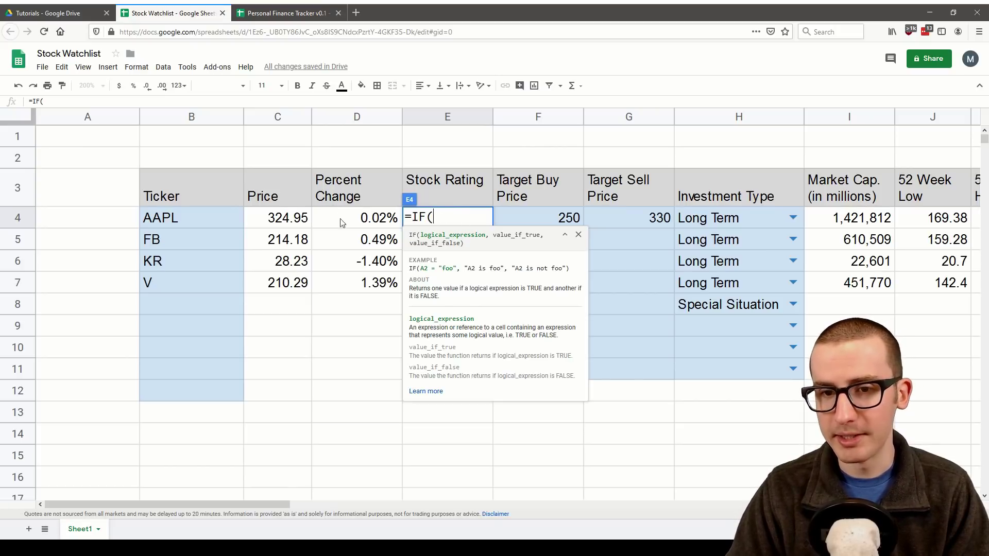
click(293, 219)
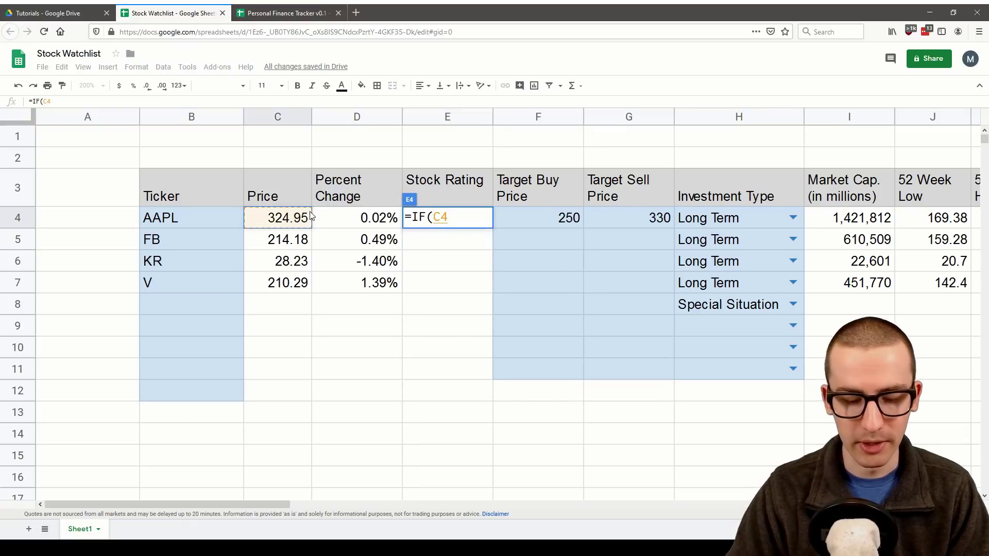
text(<)
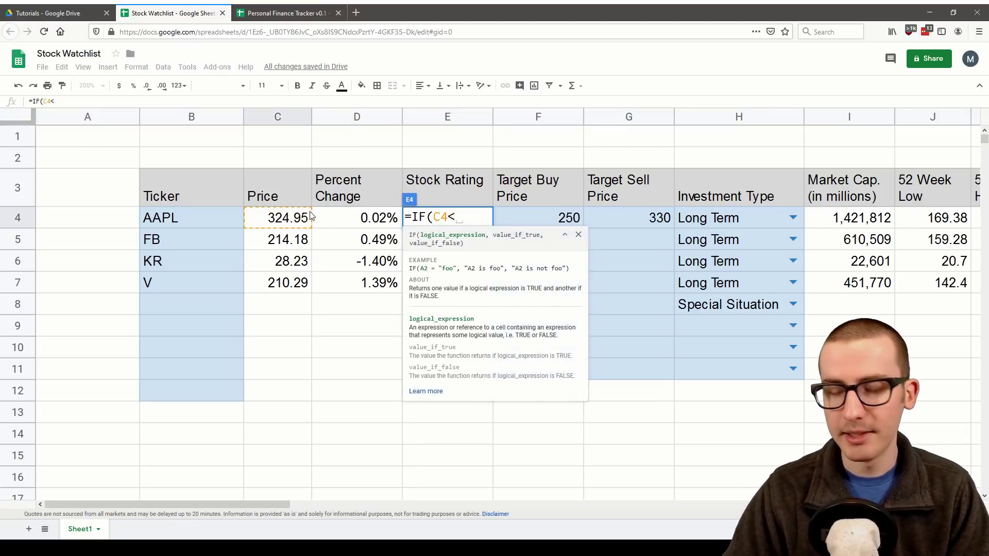
click(565, 219)
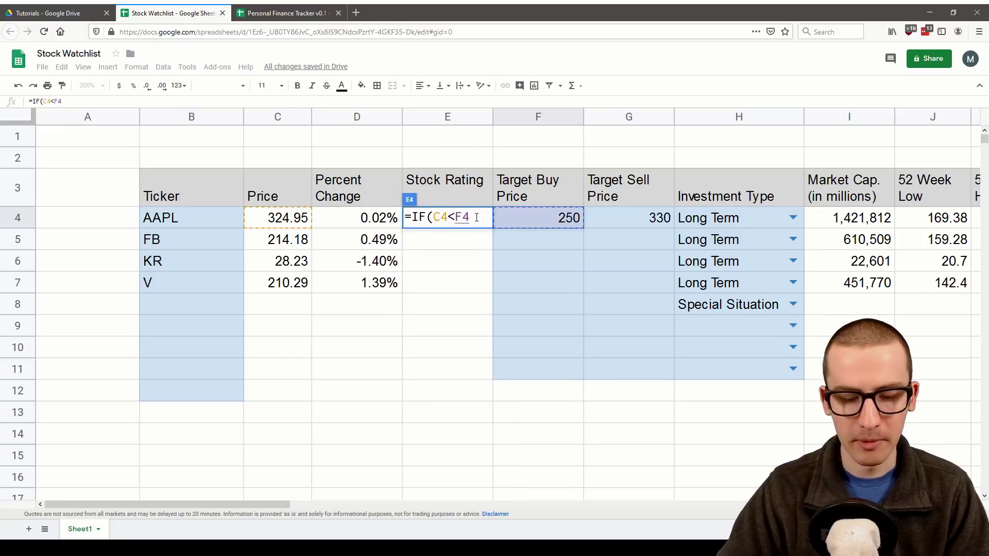
text(,")
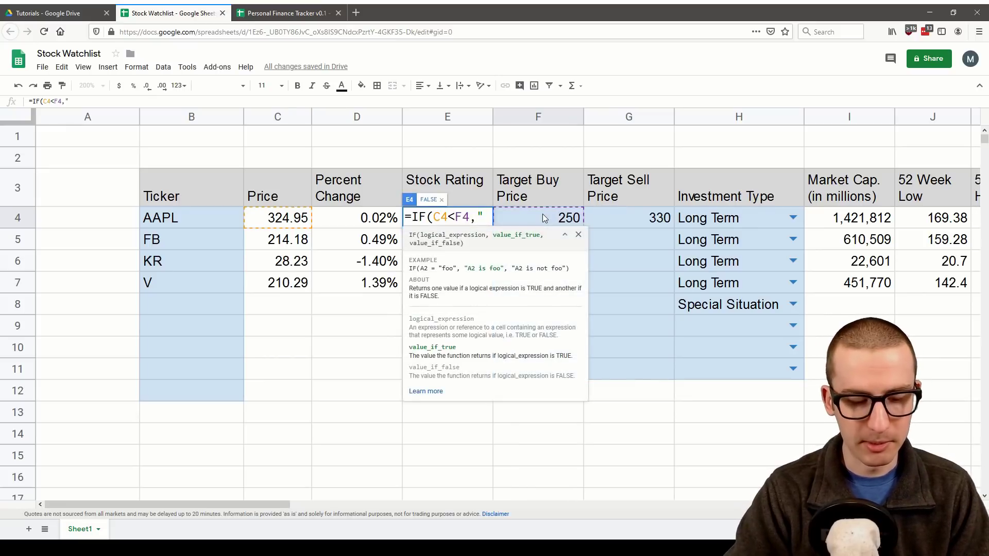
text(BUY")
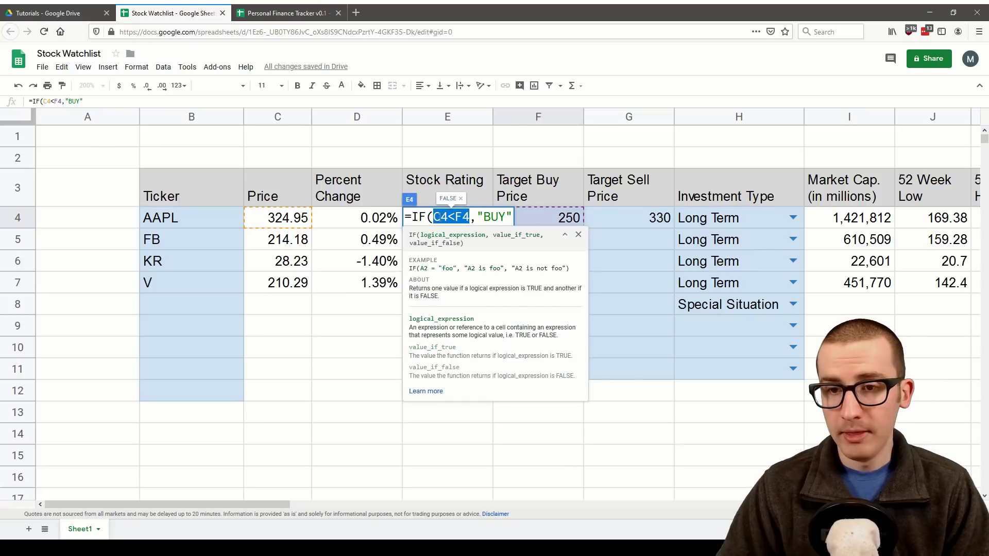
- Complete the E4 formula with "NOT BUY" as the value returned when the condition is false
click(434, 217)
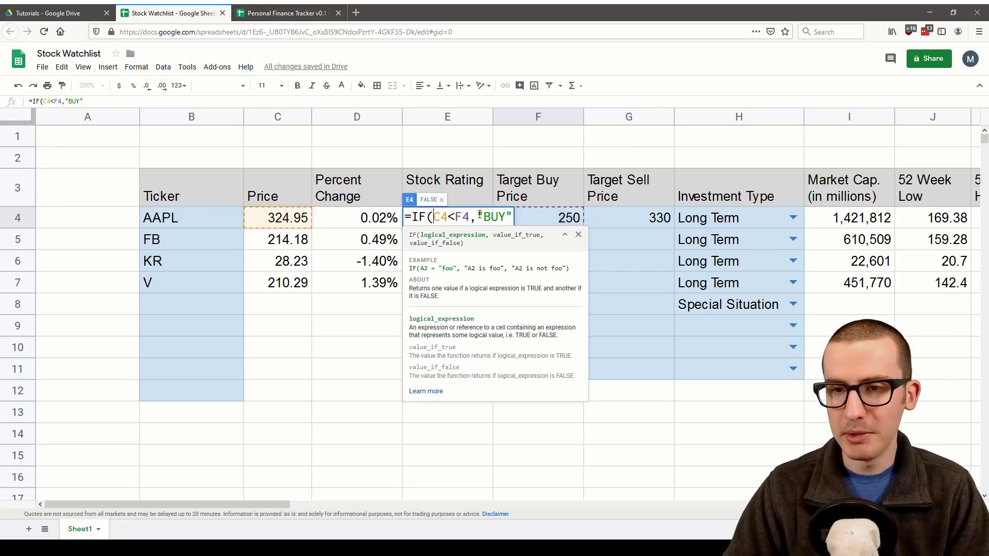
drag(469, 218, 436, 217)
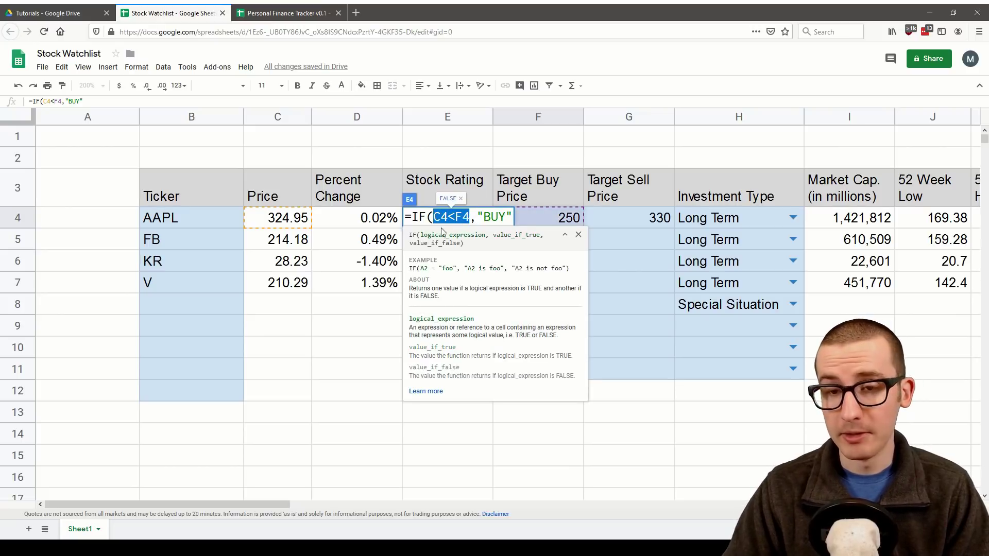
click(445, 218)
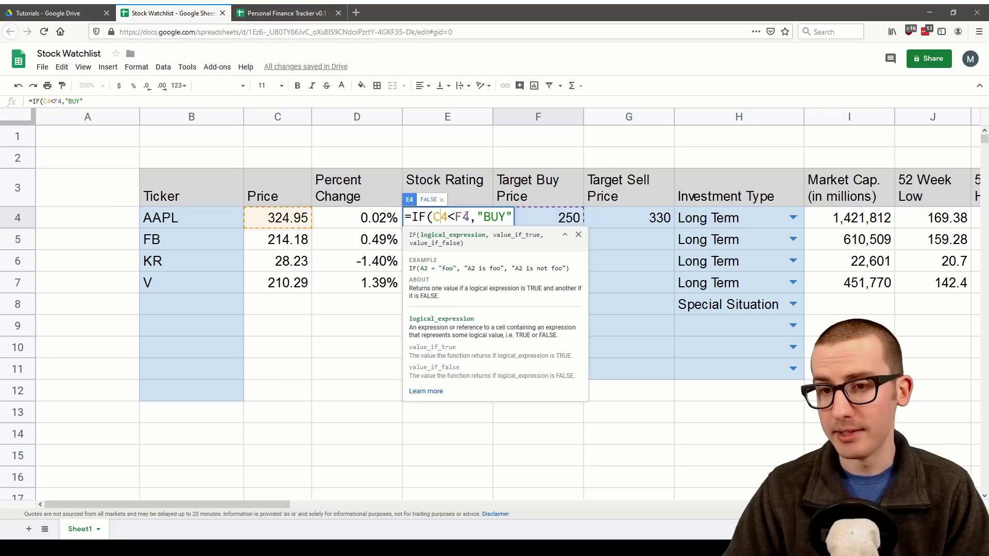
drag(474, 217, 513, 217)
click(518, 220)
text(,)
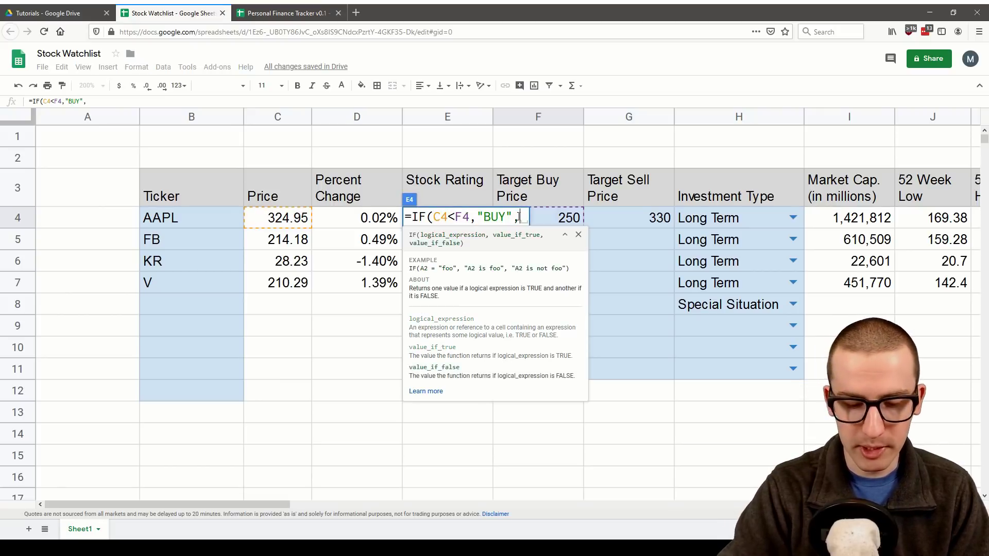
text("NOT )
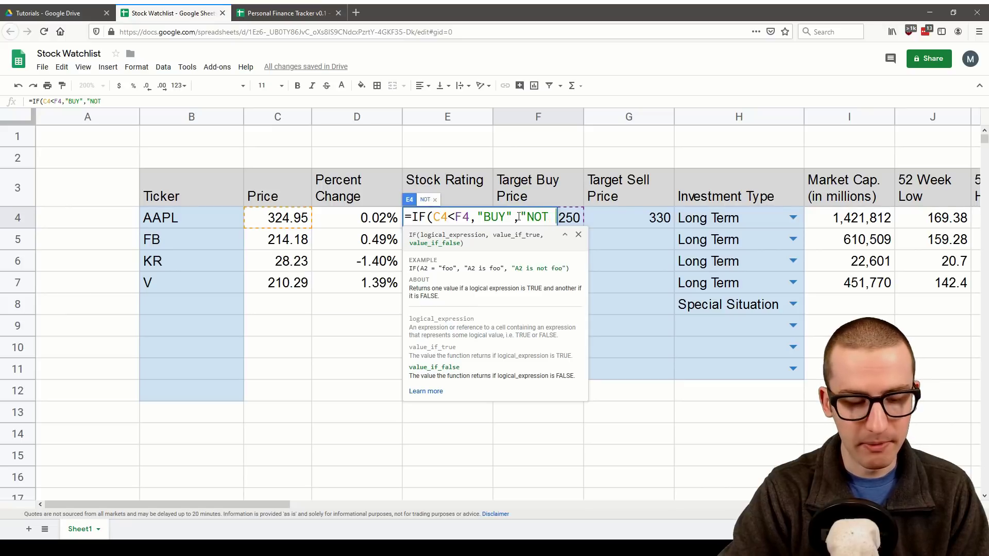
text(BUY"))
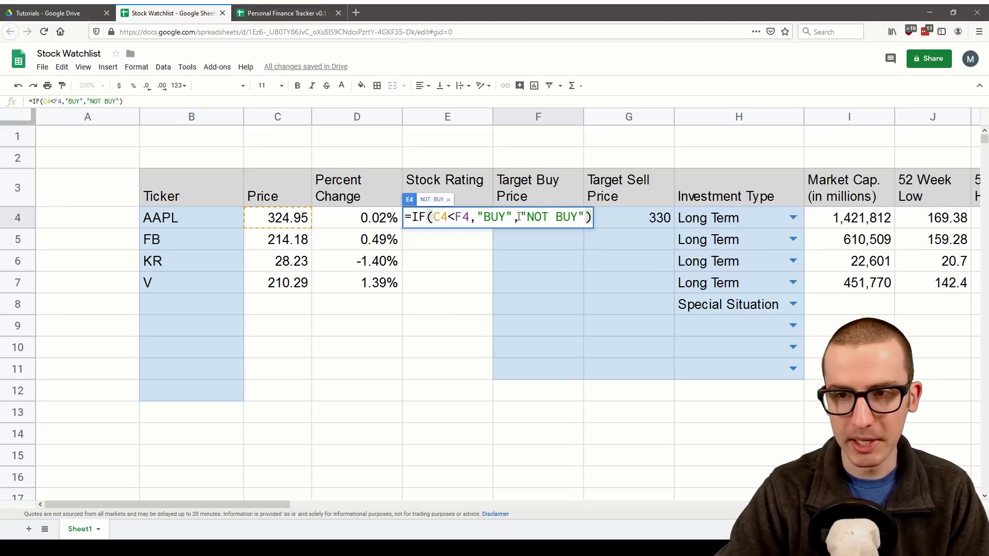
key(Return)
click(482, 221)
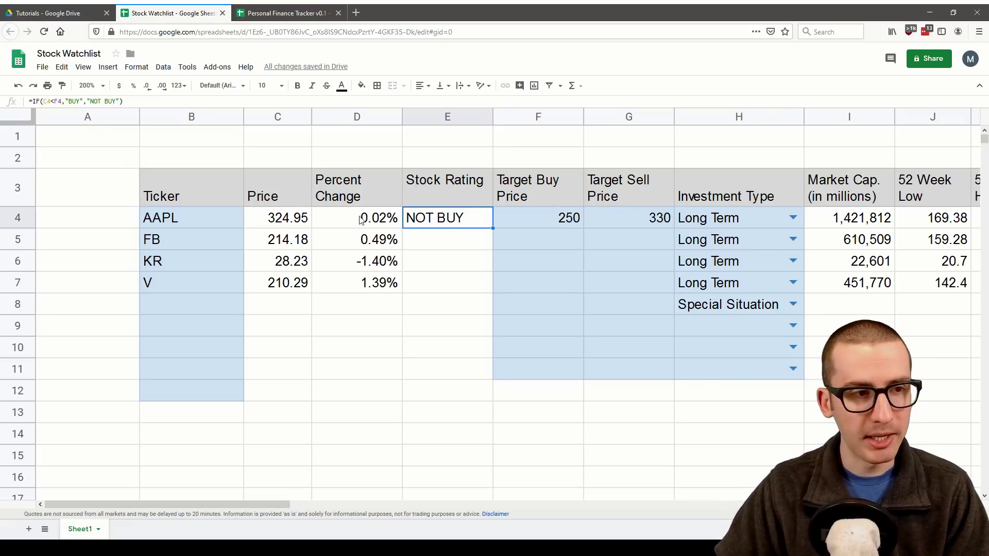
- Replace the "NOT BUY" result in AAPL's Stock Rating formula in E4 with a nested IF function
click(304, 221)
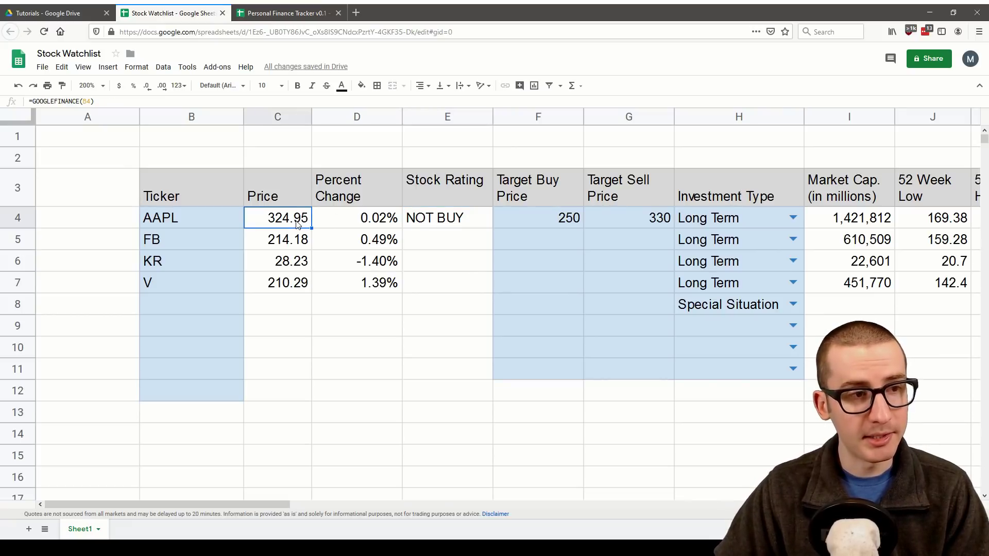
click(526, 225)
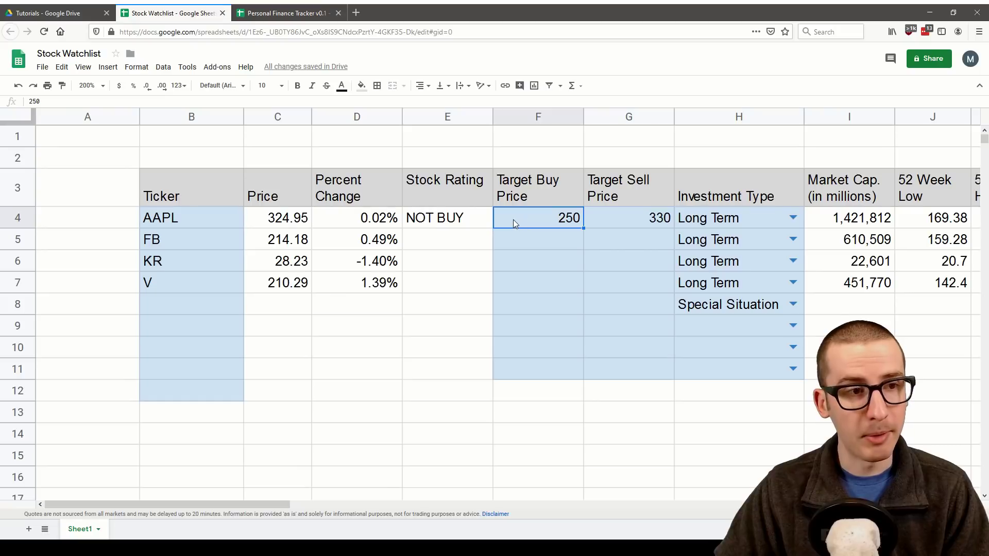
click(463, 224)
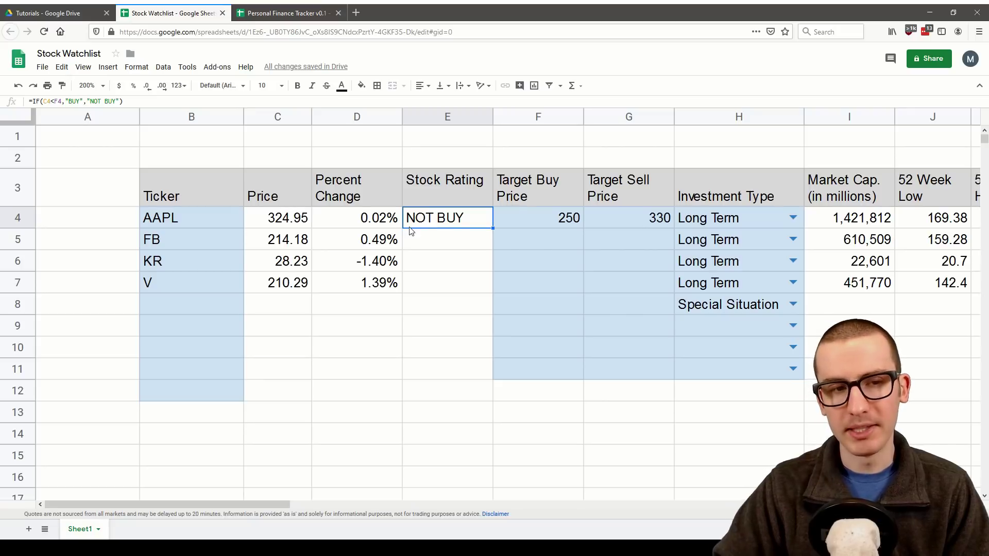
double_click(470, 223)
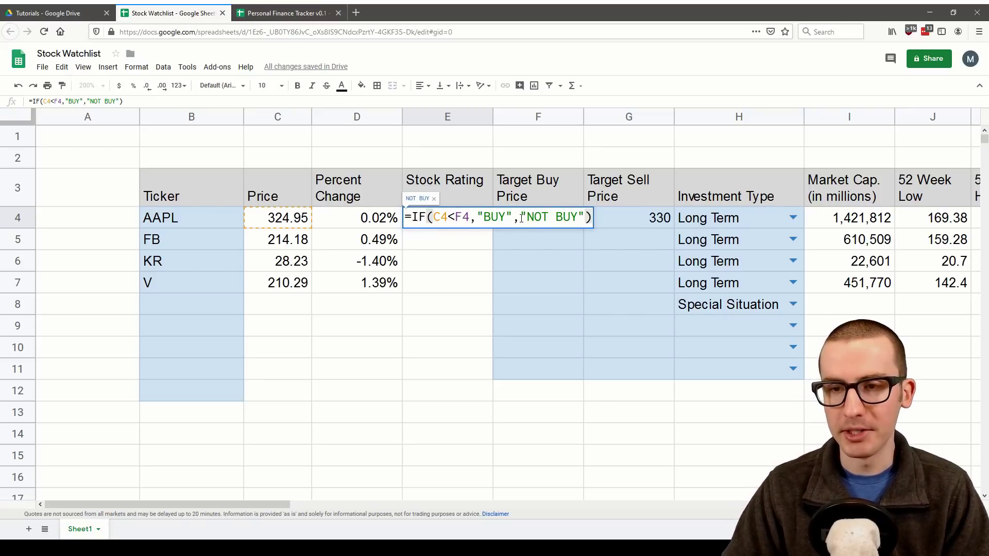
drag(521, 218, 587, 223)
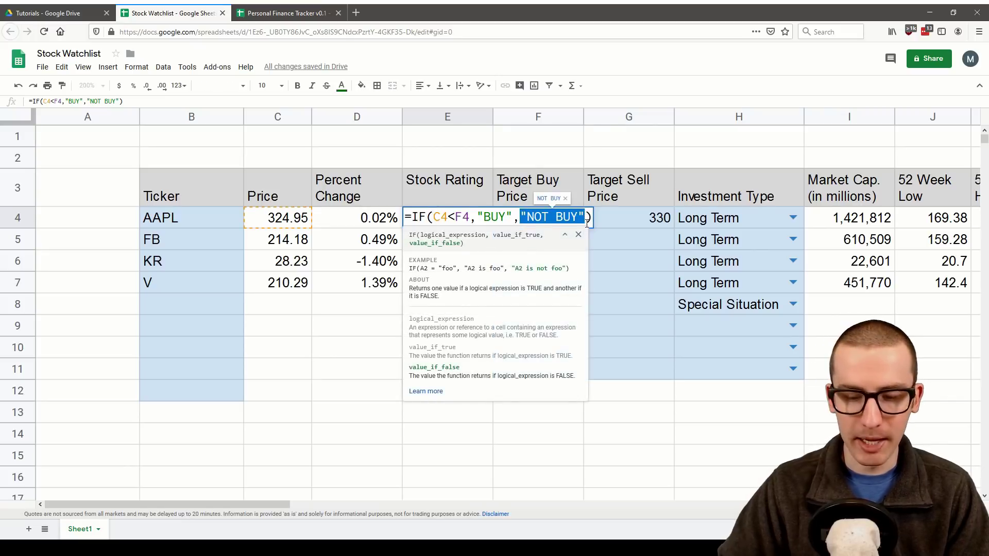
key(BackSpace)
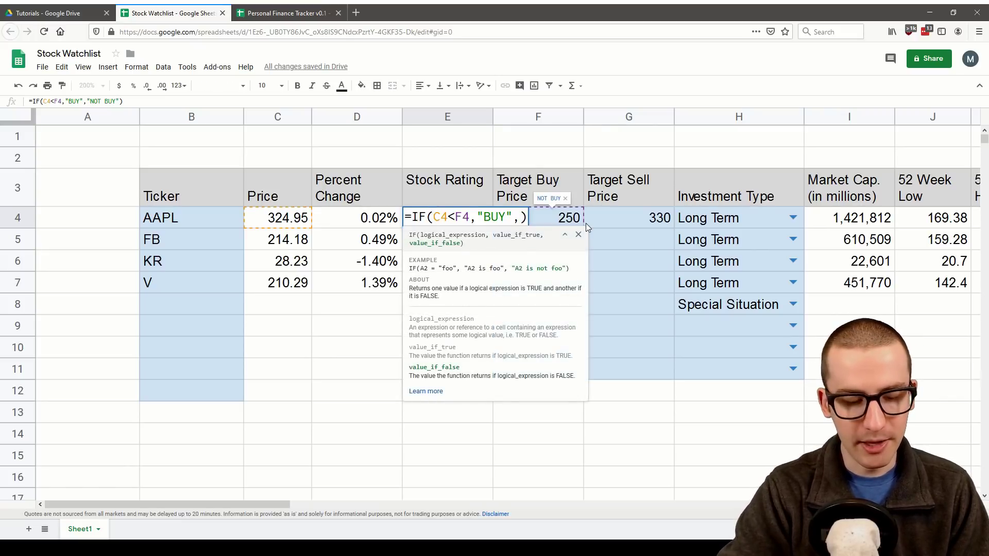
text(IF)
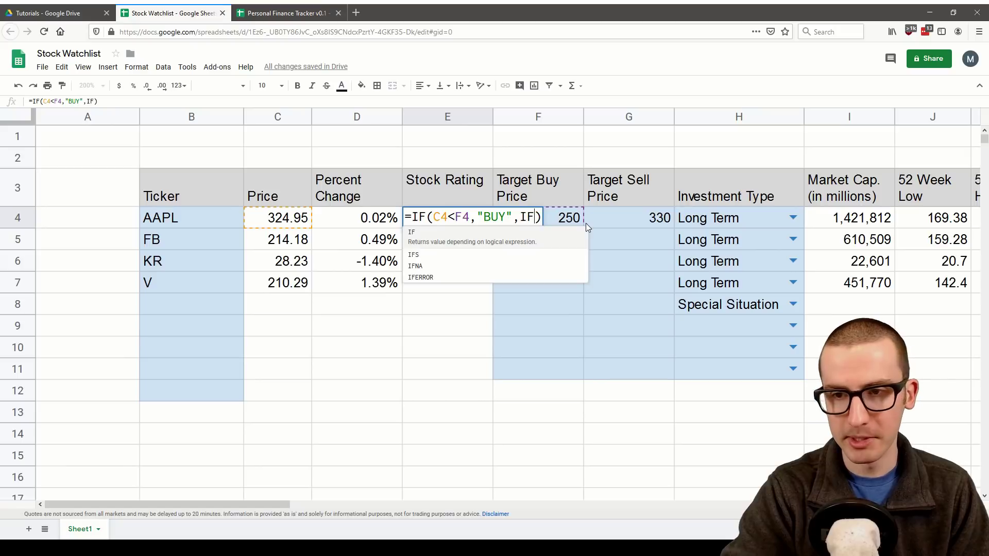
text(()
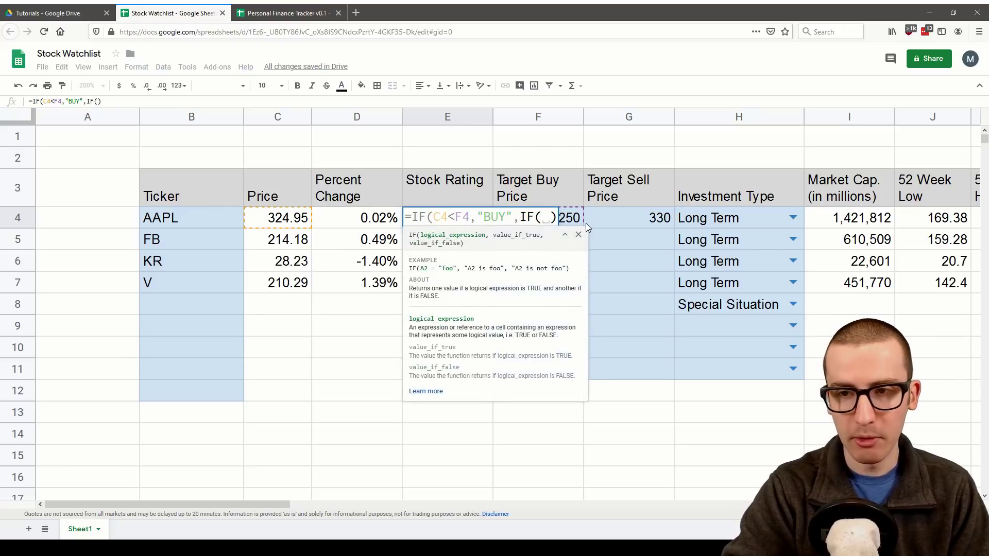
text())
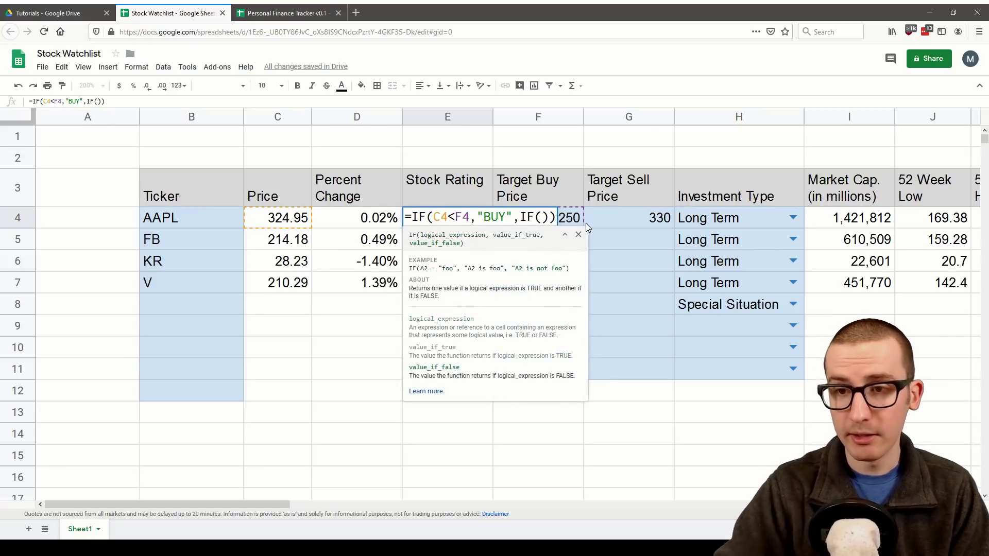
- Set the nested IF's condition in E4 to C4>G4, comparing the price with the target sell price
click(543, 217)
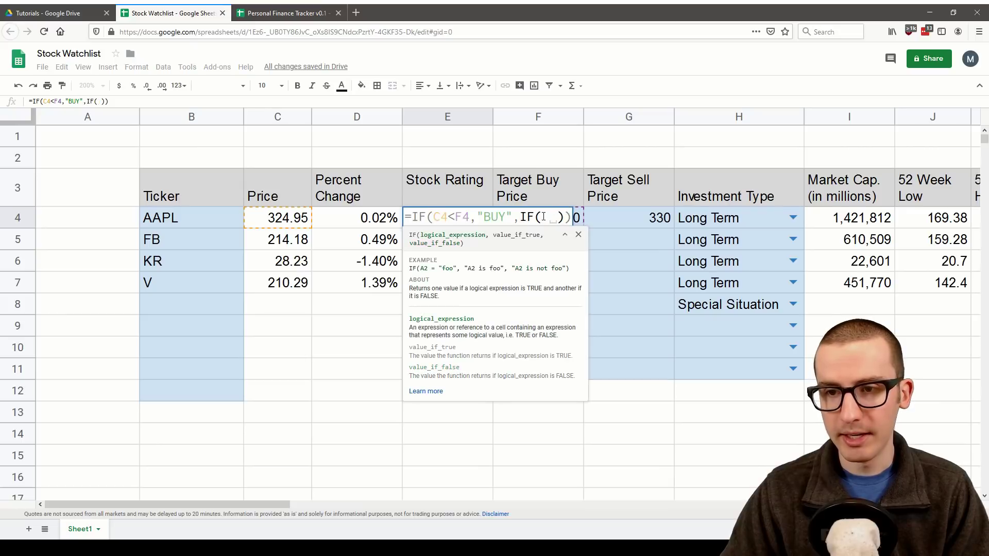
key(BackSpace)
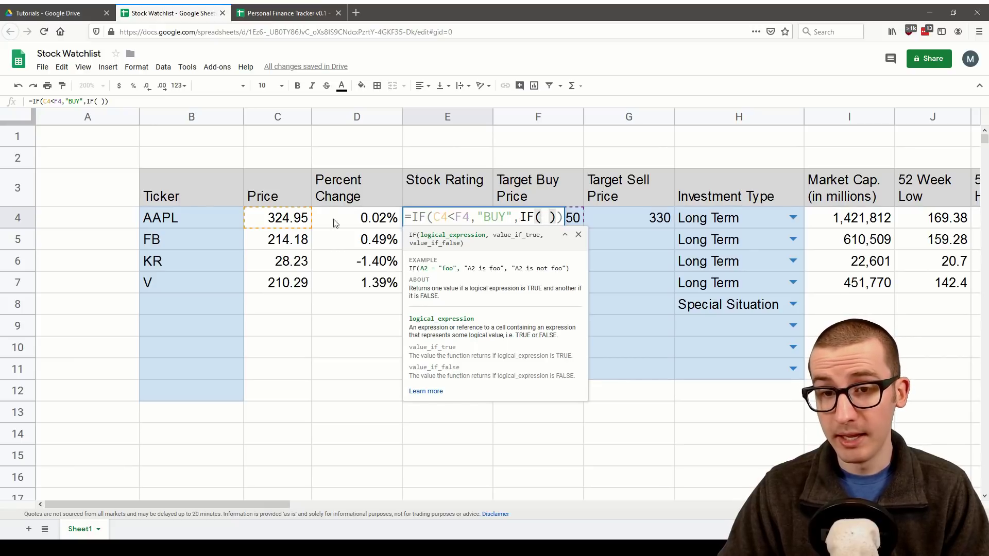
click(291, 220)
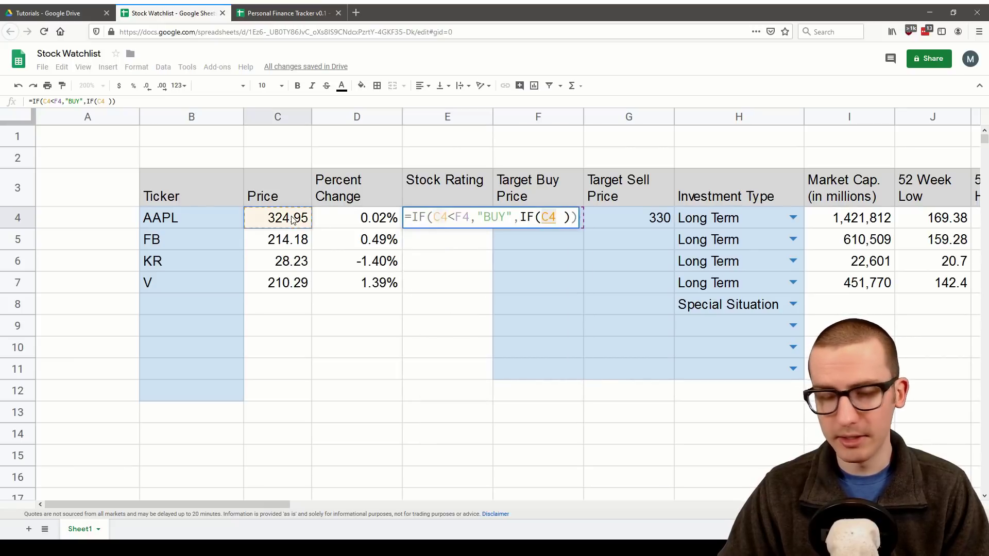
text(>)
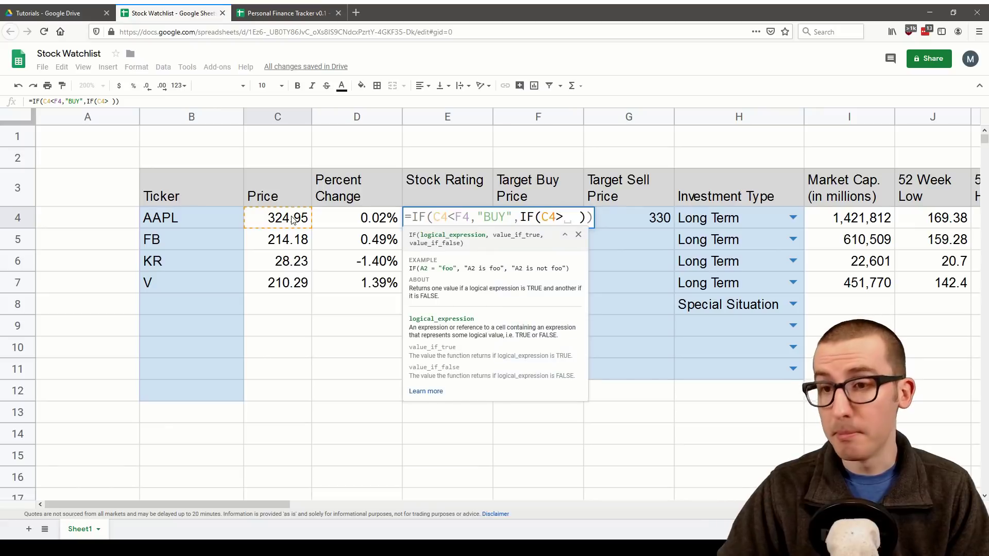
click(652, 218)
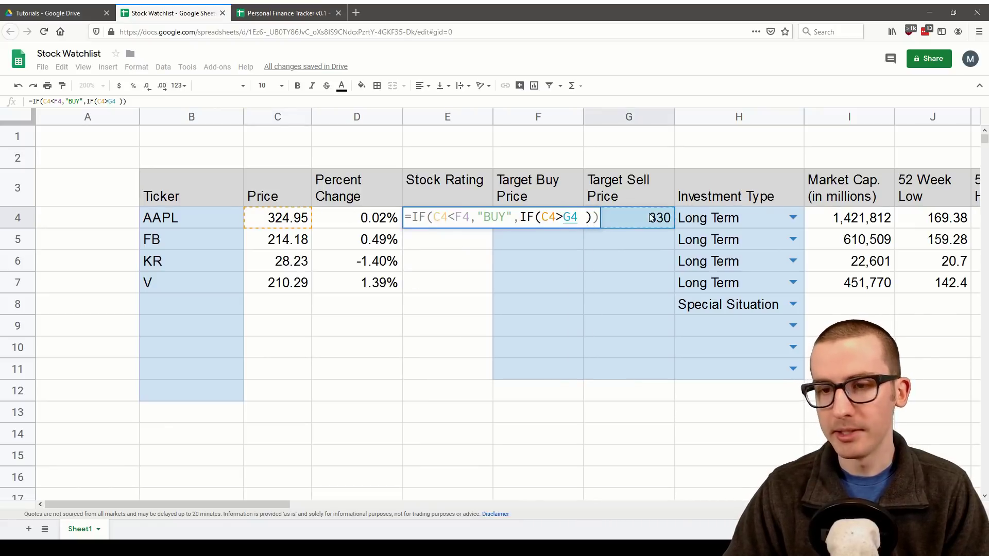
text(,)
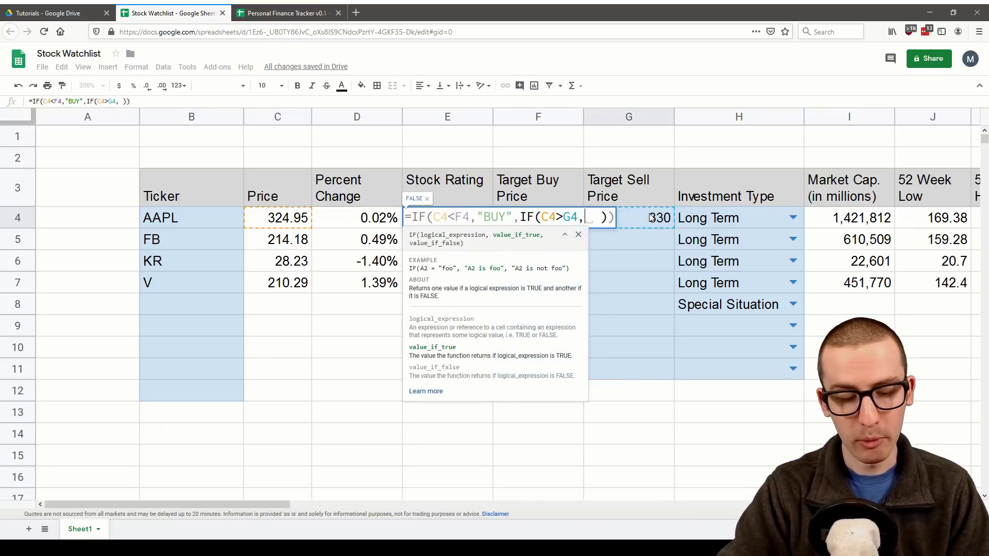
- Complete the nested IF in E4 with "SELL" as the true result and "HOLD" as the false result
text("SELL)
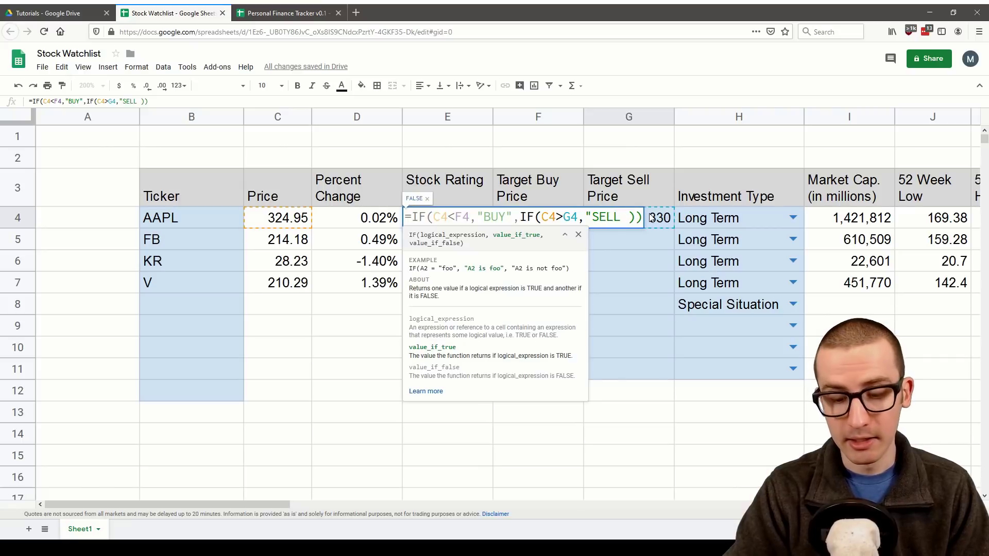
text(",)
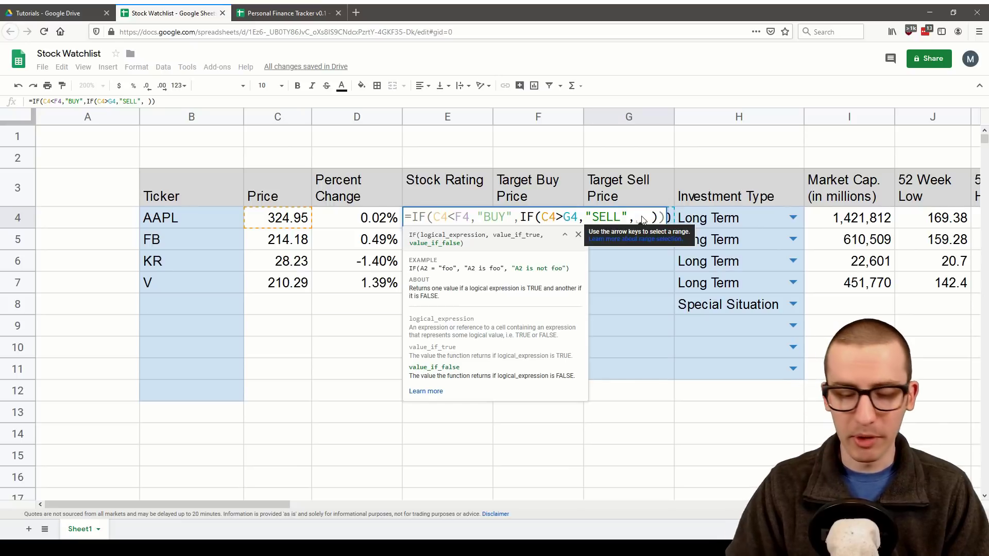
text("HOLD")
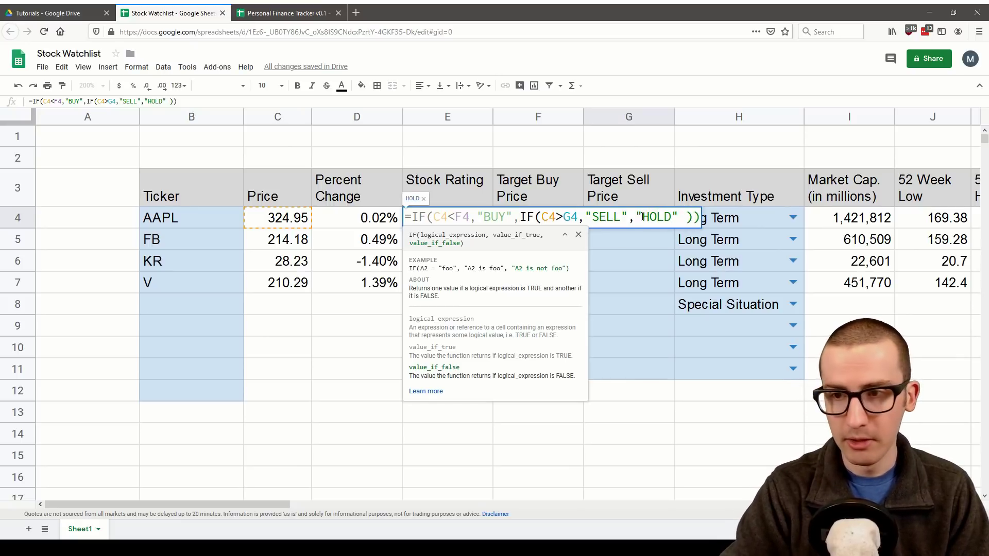
key(Return)
- Check AAPL's rating against its price and targets, and copy the E4 formula down through E7
click(447, 220)
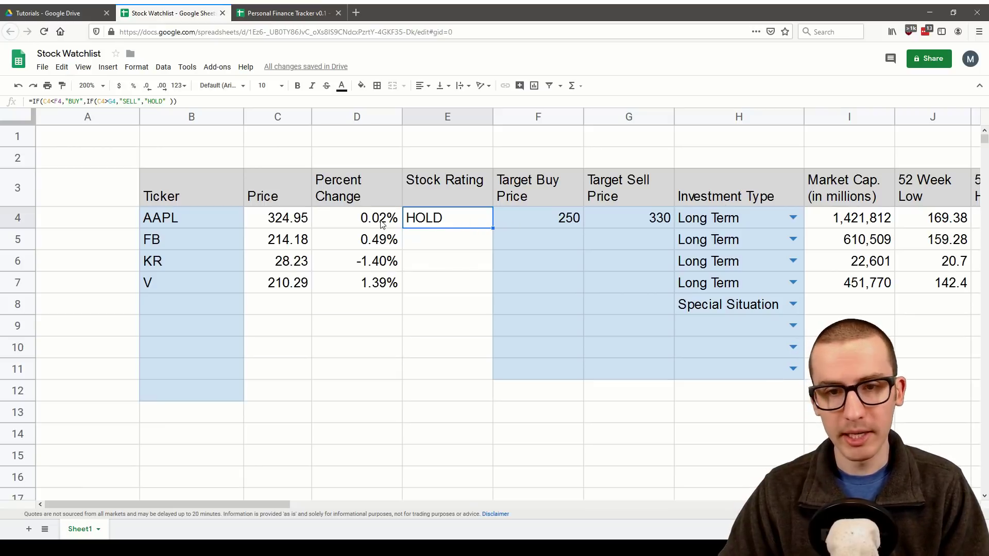
click(298, 227)
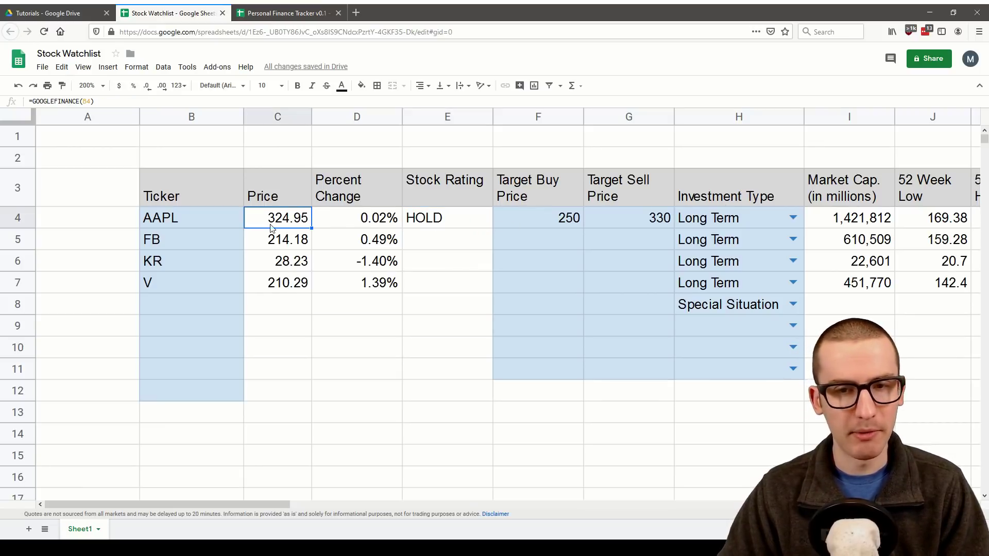
click(623, 220)
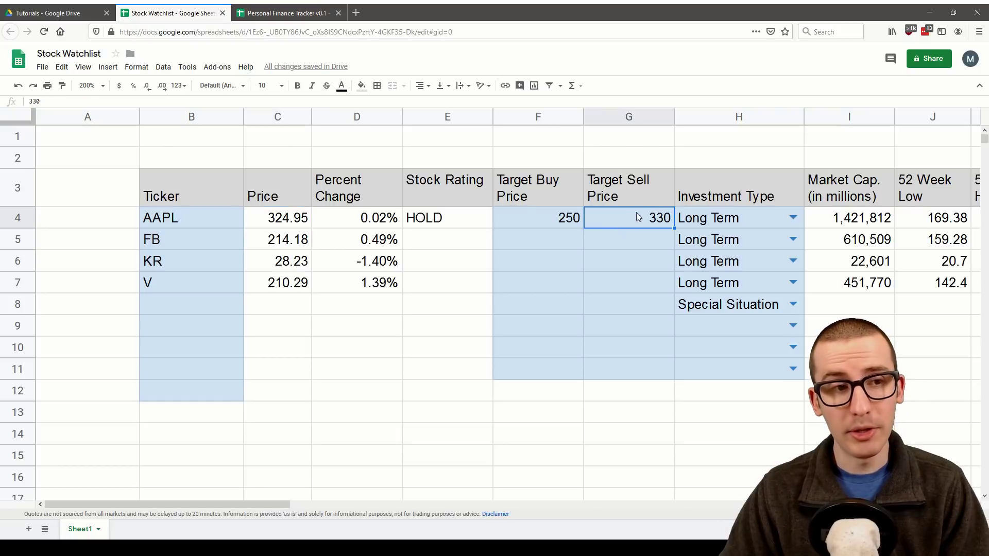
click(570, 227)
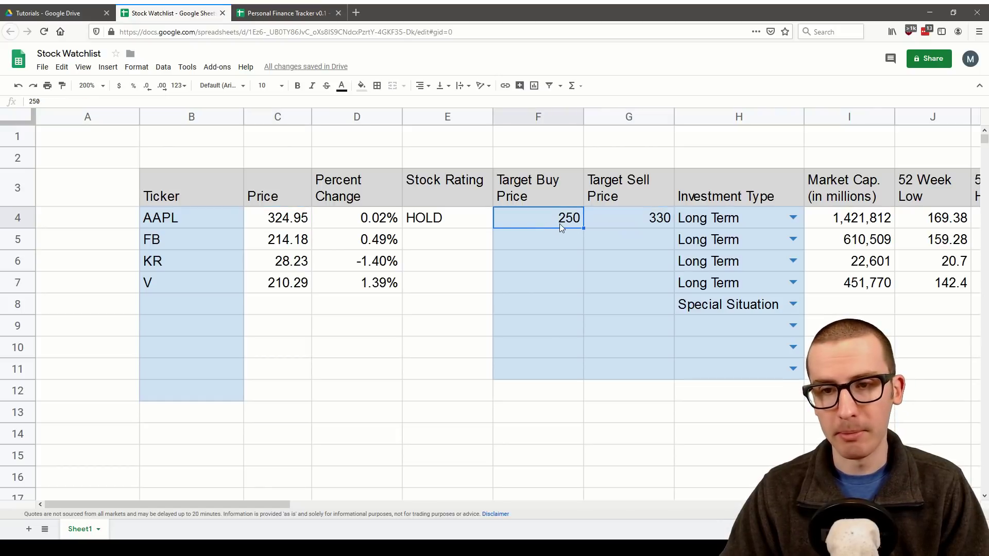
click(458, 219)
drag(492, 227, 489, 285)
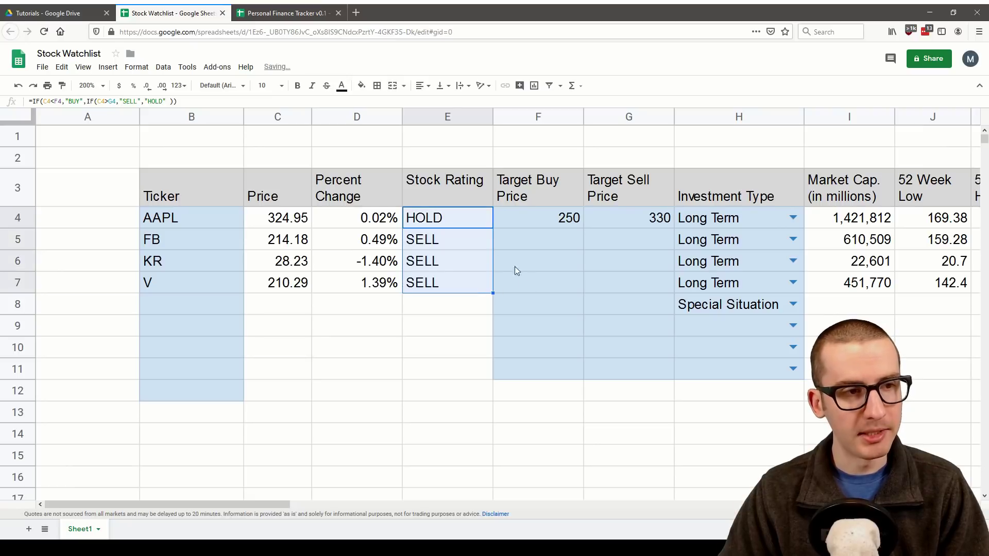
- Enter target buy and sell prices of 165 and 200 for FB, 30 and 35 for KR, and 200 and 250 for V
drag(467, 249, 453, 283)
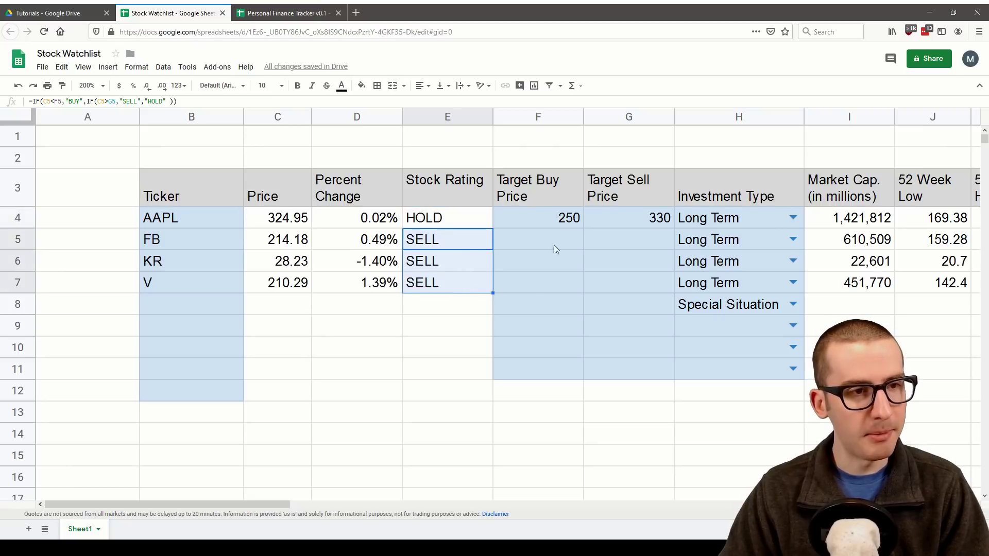
click(611, 248)
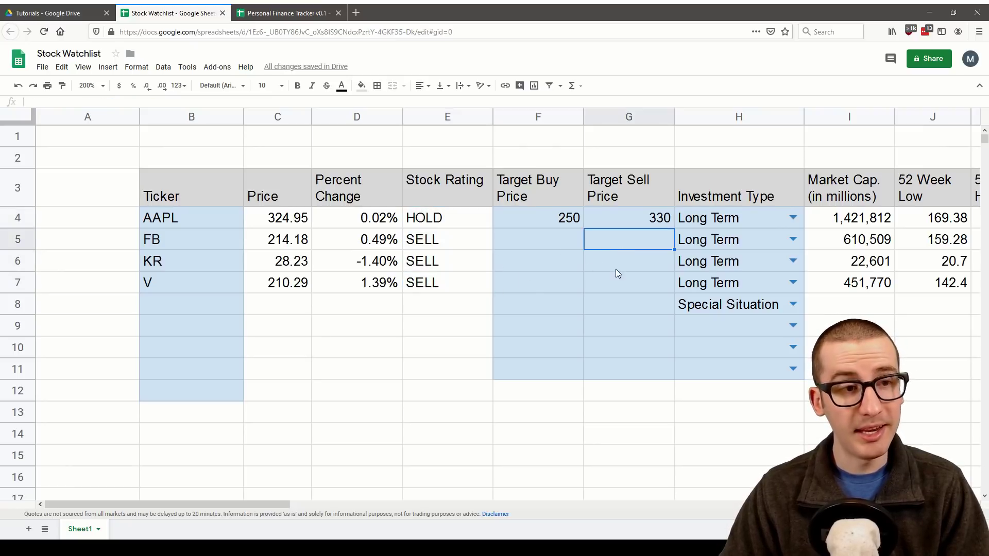
key(Down)
key(Down)
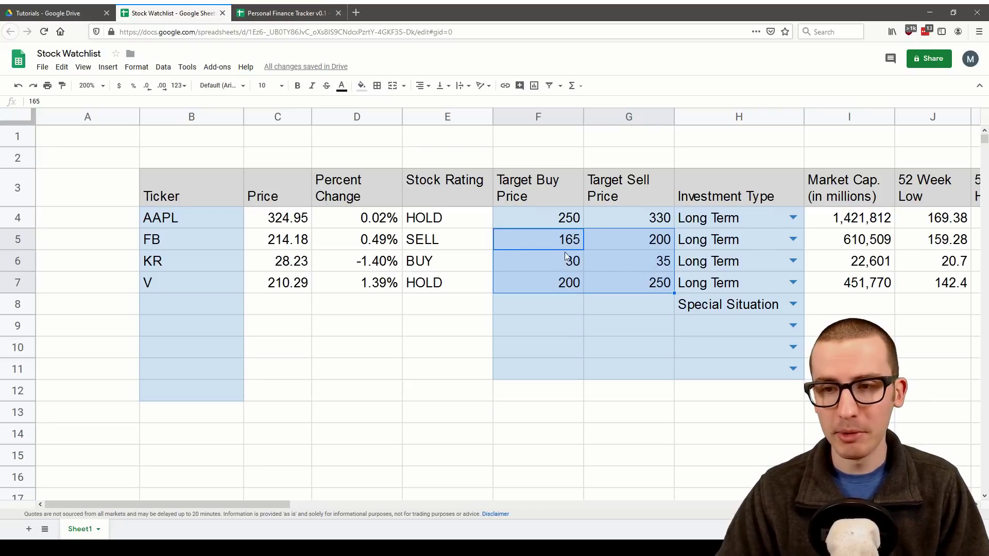
- Compare the stock ratings of FB and KR with their current prices and target buy and sell prices
drag(442, 218, 445, 241)
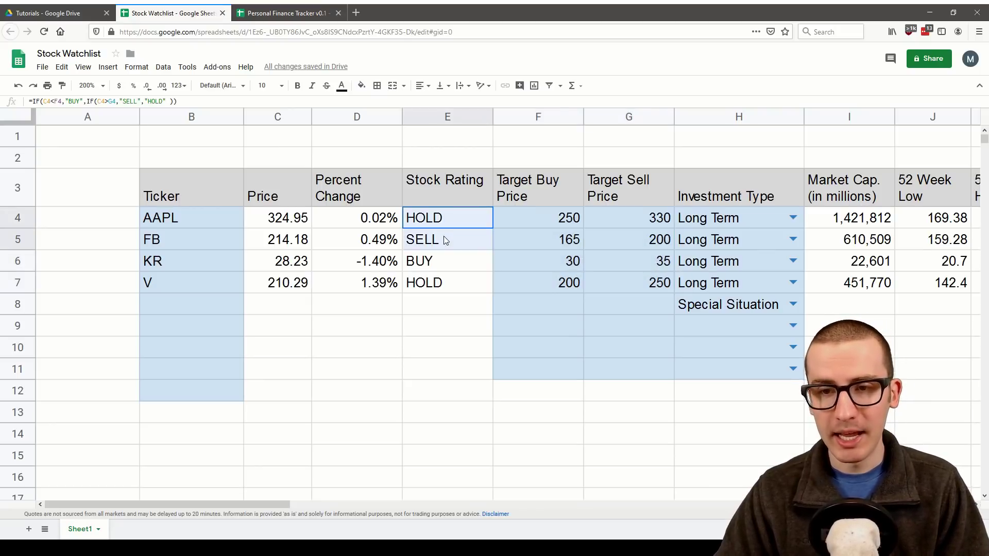
click(445, 261)
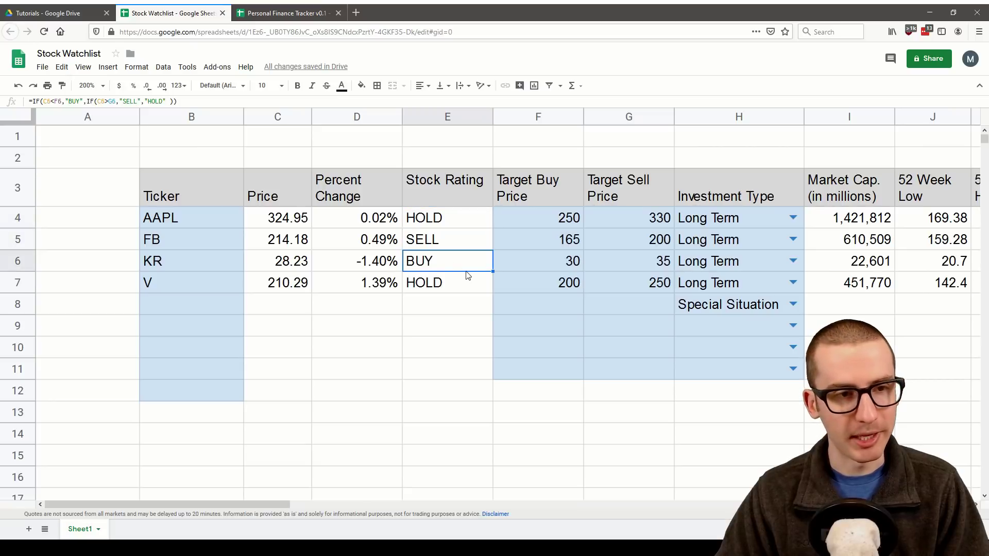
click(304, 241)
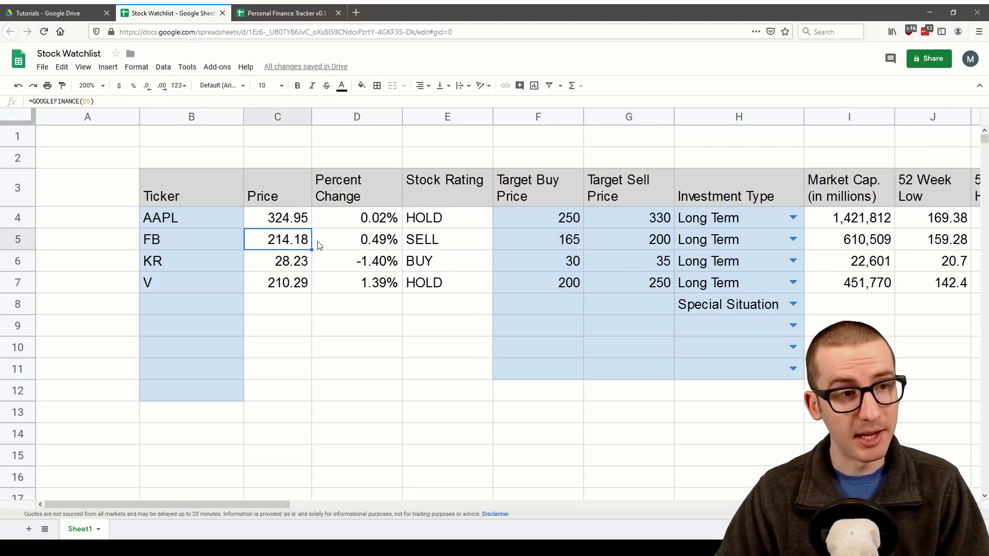
click(638, 246)
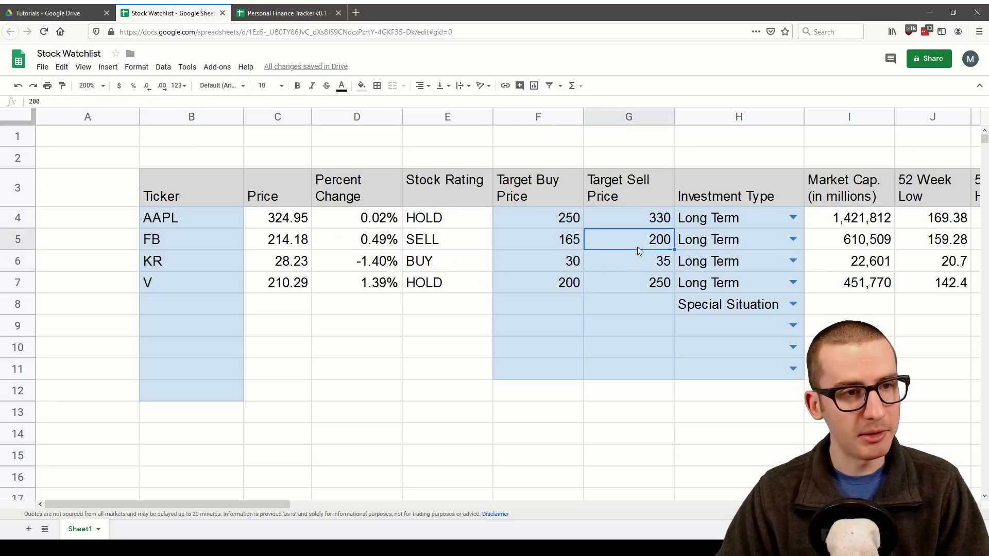
click(460, 244)
click(439, 262)
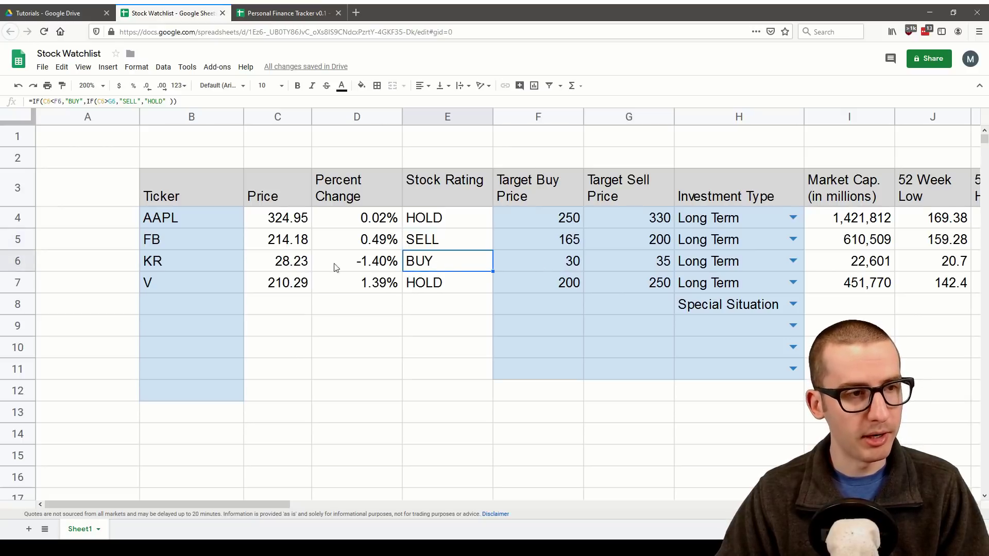
click(306, 266)
click(549, 265)
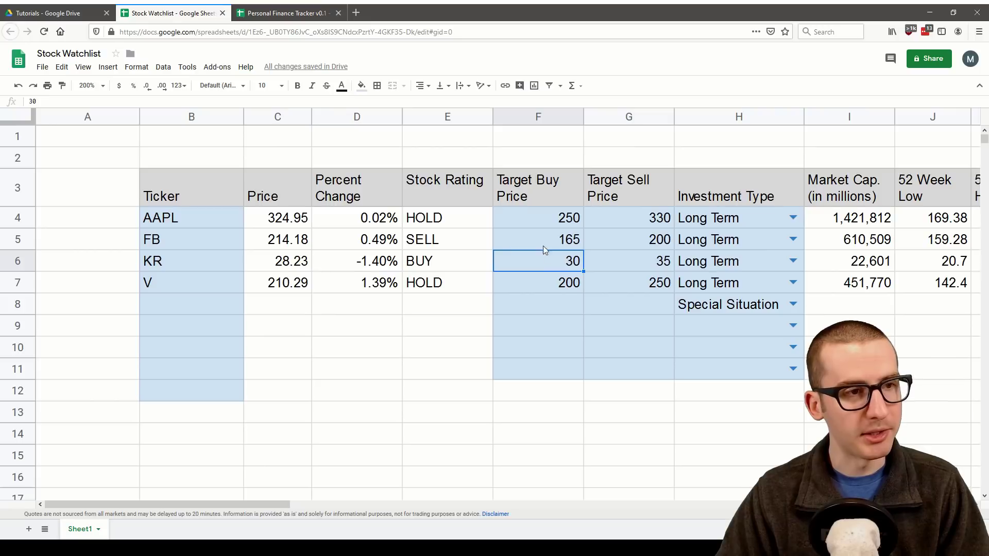
drag(461, 224, 469, 286)
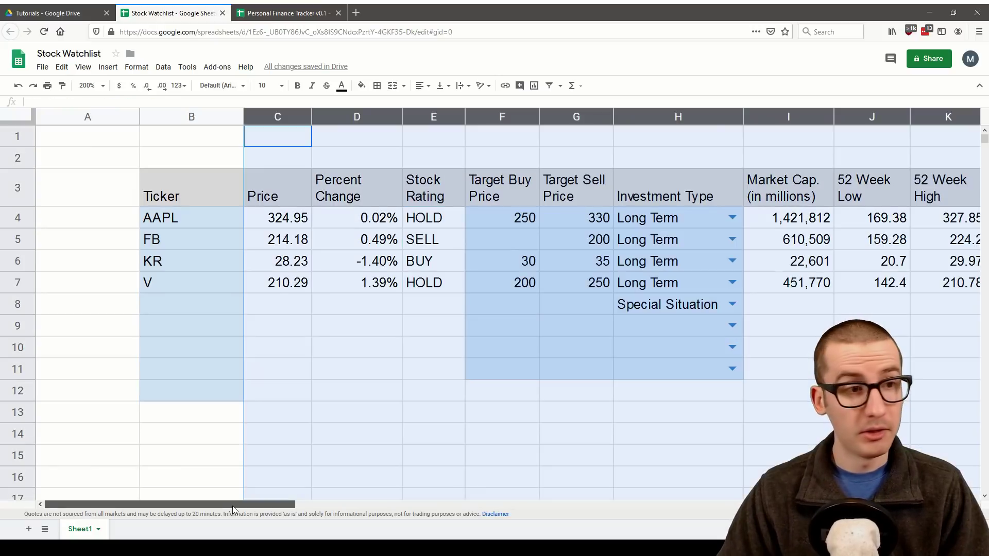
- Auto-fit the widths of columns C through M to their contents
drag(233, 506, 317, 496)
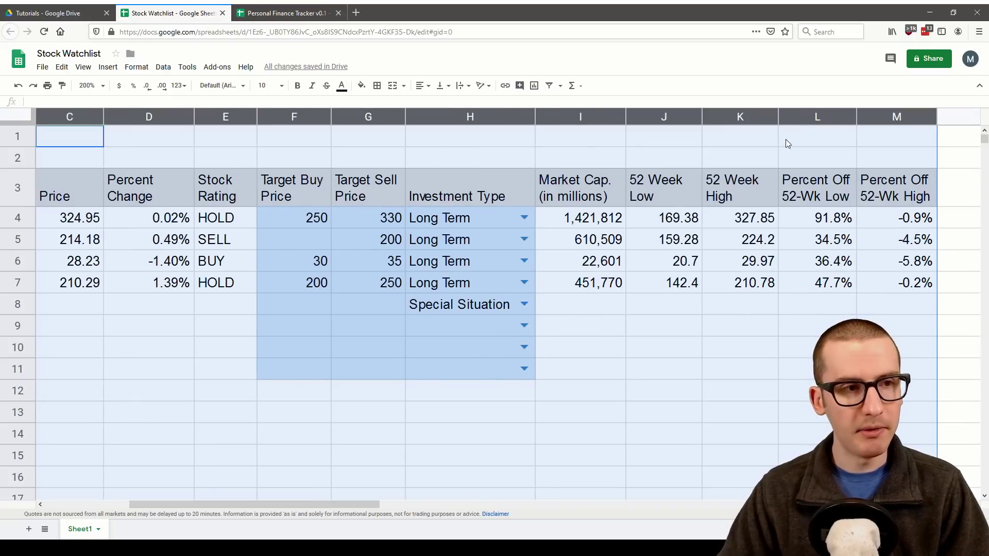
double_click(935, 114)
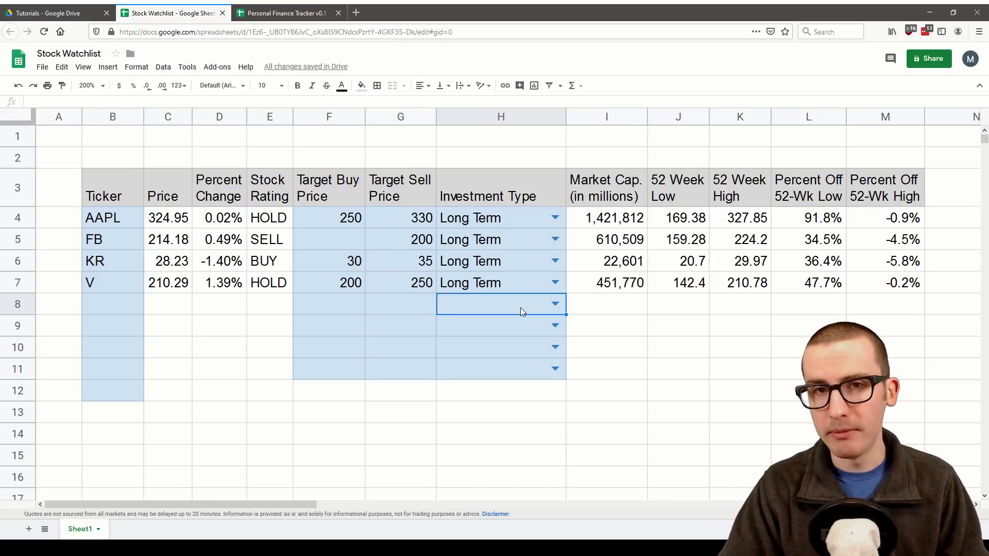
- Insert five empty rows above row 2 to make space over the watchlist table
click(17, 156)
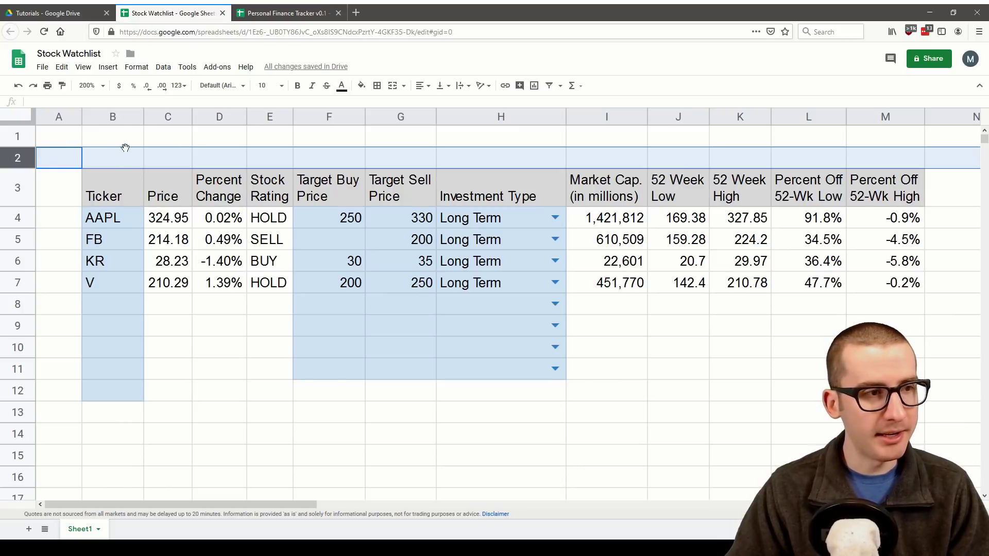
right_click(21, 157)
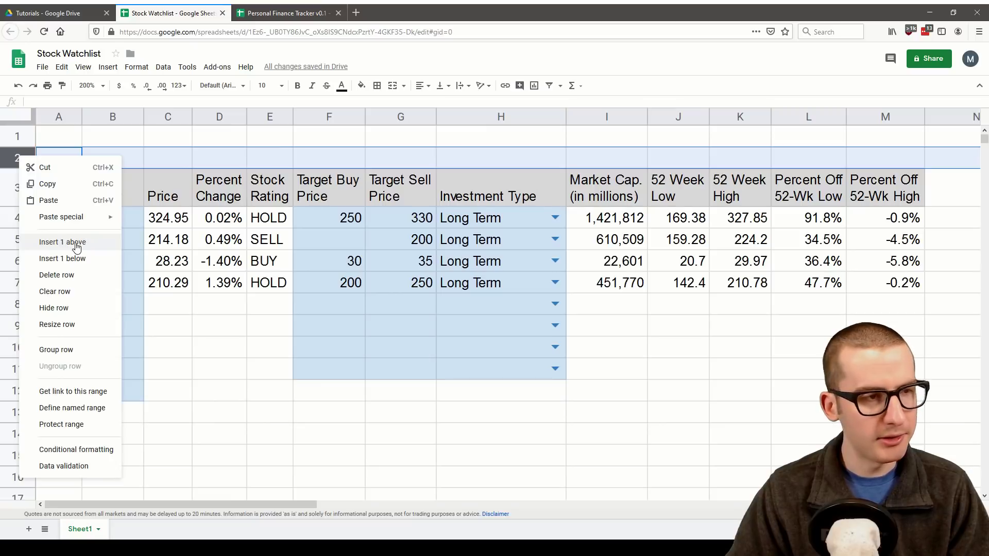
click(65, 244)
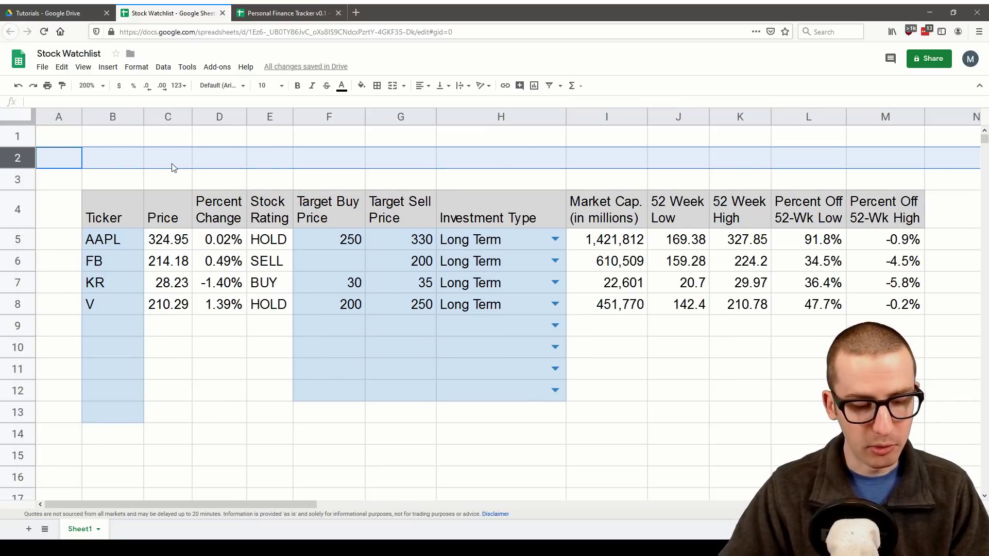
key(ctrl+y)
key(ctrl+y)
key(ctrl+y)
key(ctrl+y)
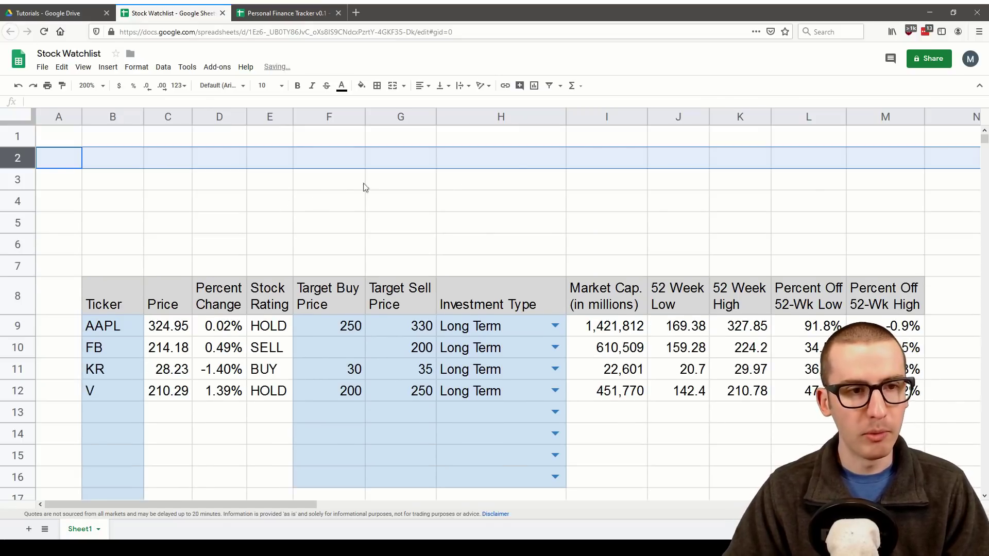
- Insert a chart from the Ticker range B8:B17 and the Percent Off 52-Wk High range M8:M16
scroll(117, 249, down, 1)
drag(117, 247, 112, 466)
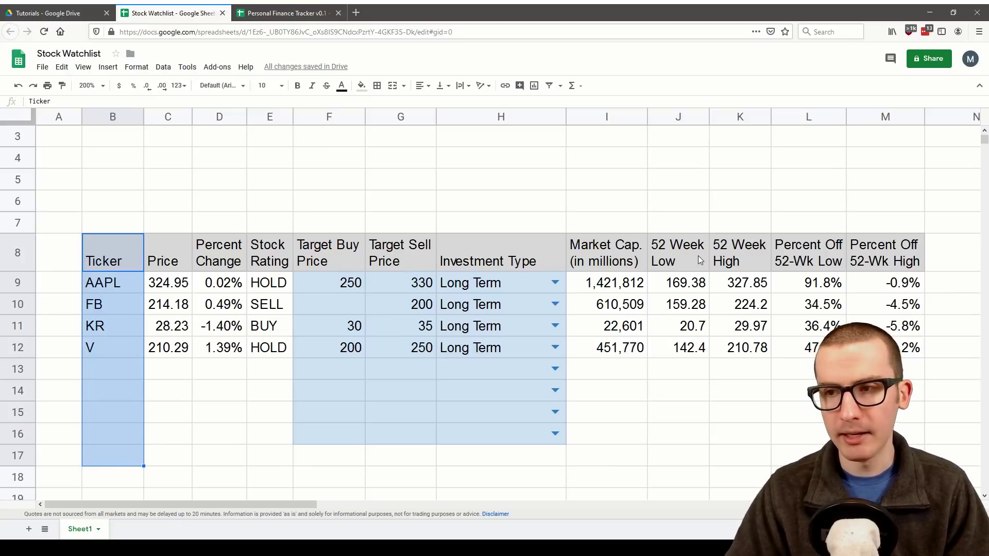
drag(876, 252, 897, 434)
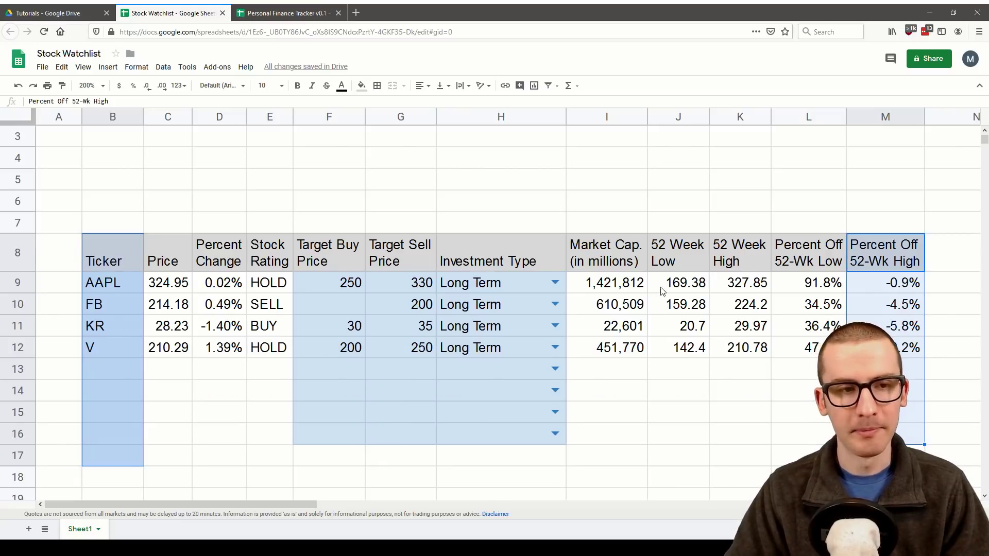
scroll(659, 293, up, 1)
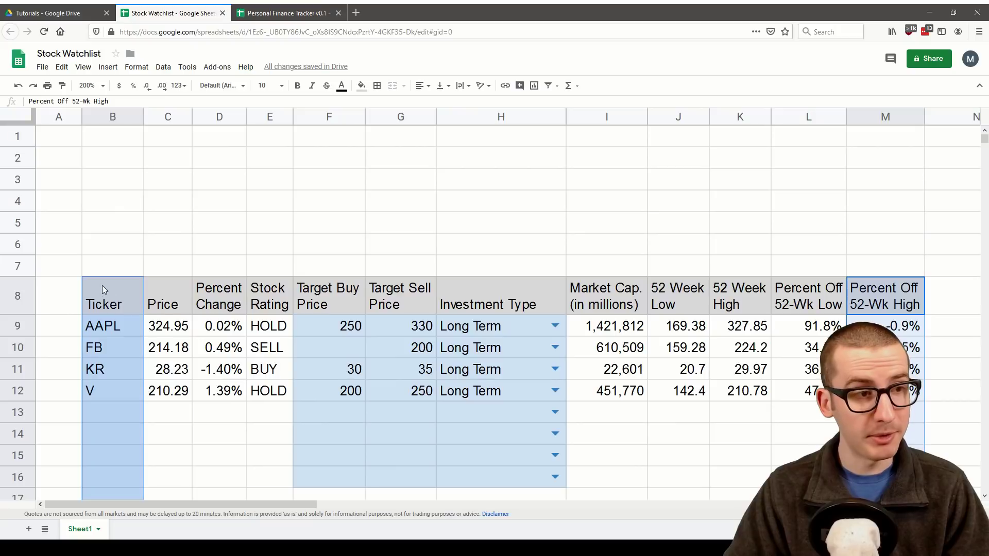
click(110, 76)
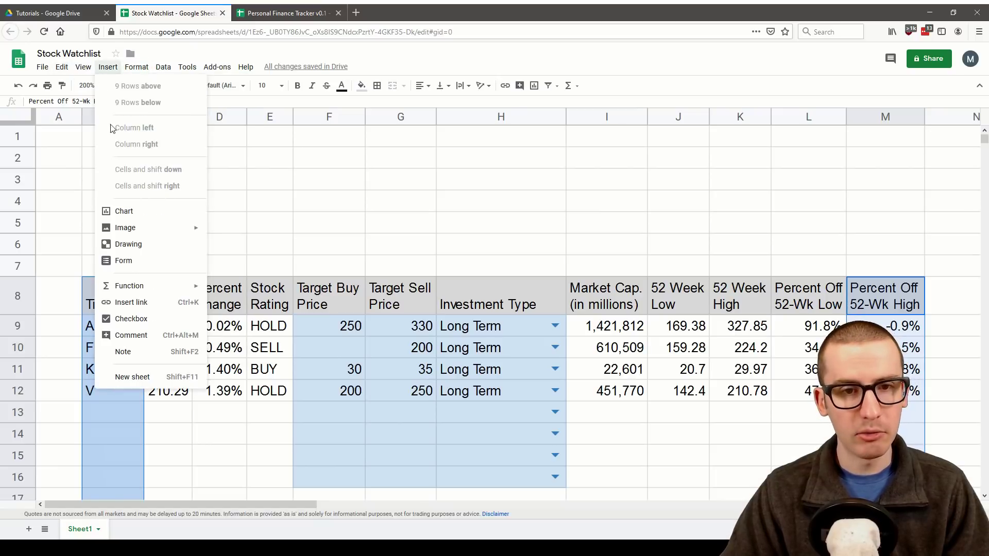
click(133, 215)
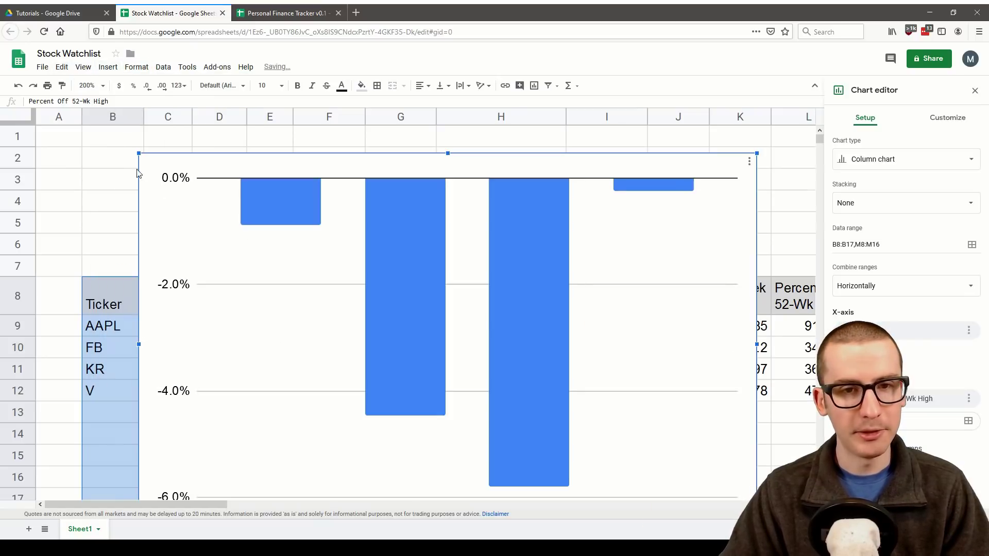
- Shrink the column chart to fit within rows 1 to 7 and place it above the table over columns J to M
drag(141, 154, 468, 357)
drag(490, 446, 438, 217)
drag(557, 309, 555, 257)
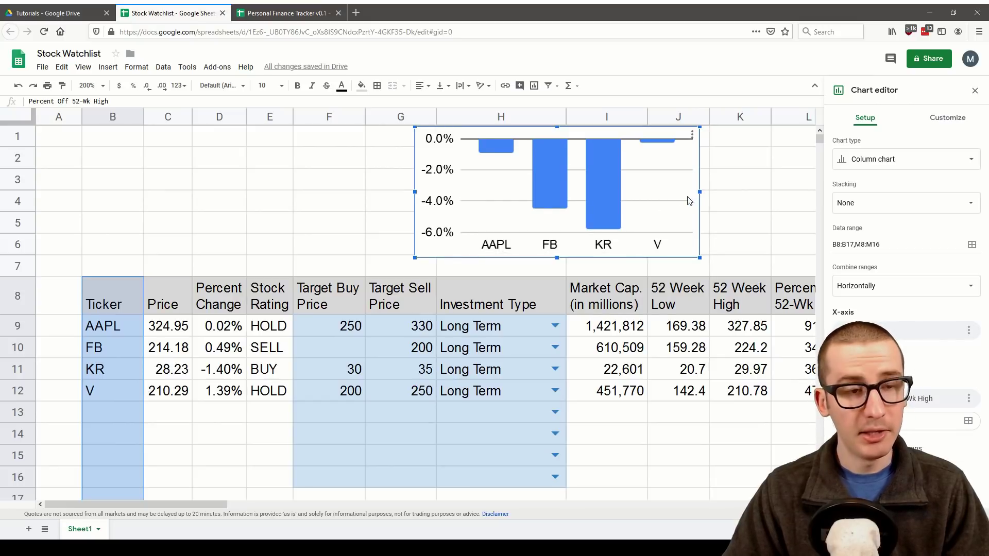
drag(635, 133, 725, 141)
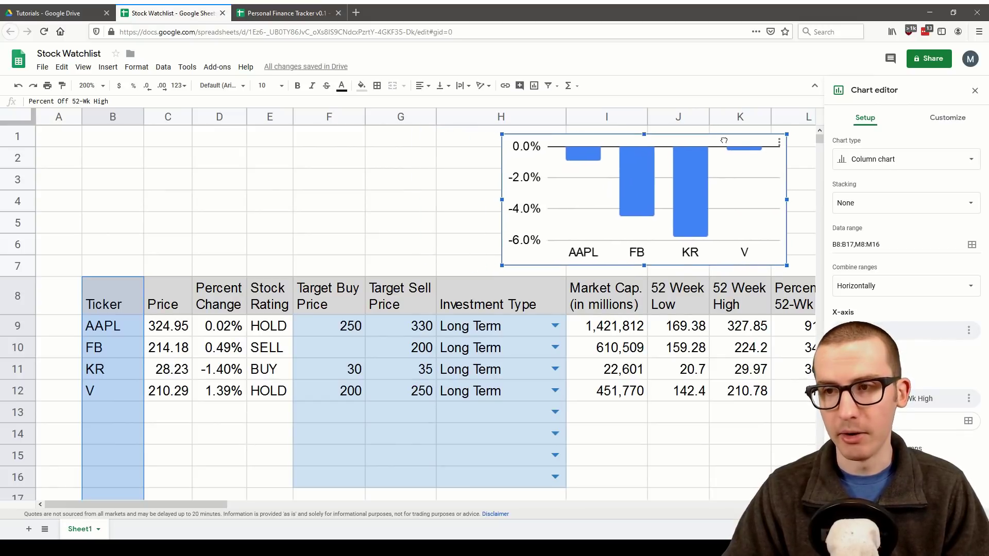
click(607, 202)
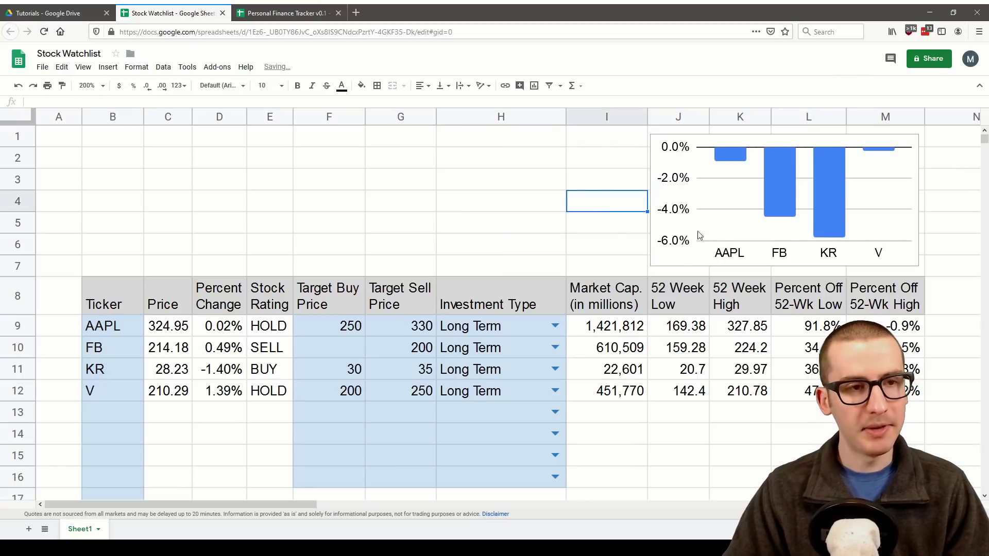
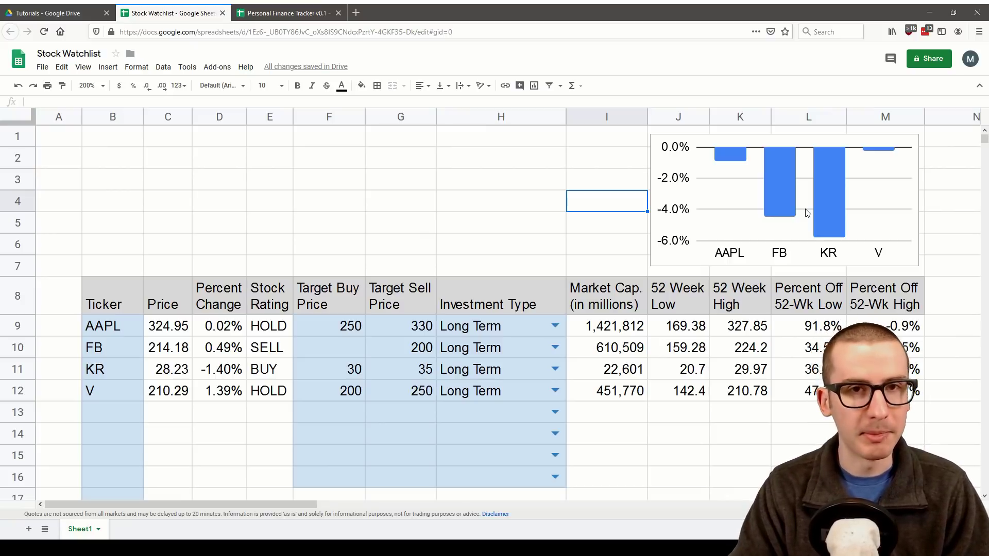
- Insert a column before Target Buy Price and enter the header "Percent Off Buy Price" in F8
click(329, 117)
key(ctrl+alt+equal)
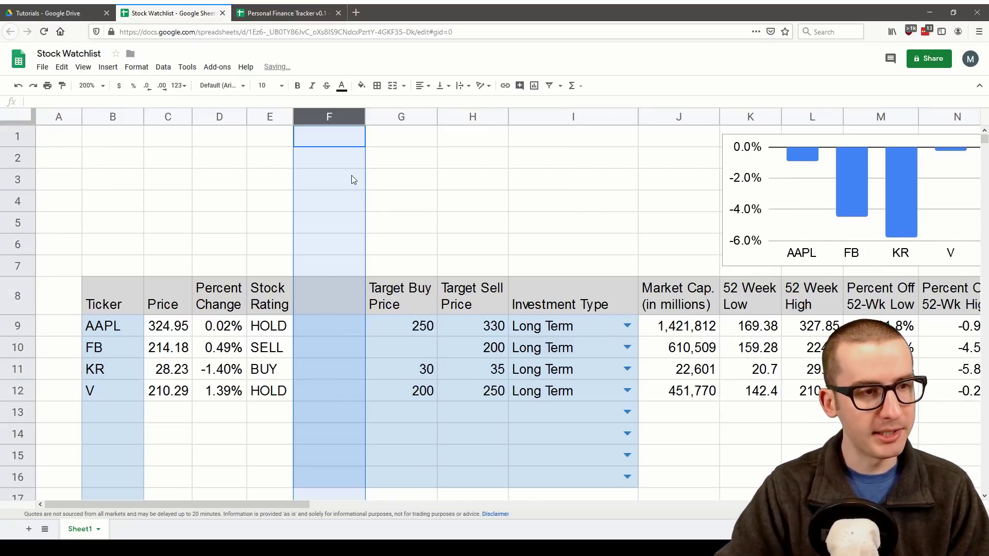
key(Down)
key(Down)
key(Down)
key(Down)
key(Down)
key(Down)
key(Down)
key(Down)
key(Down)
key(Down)
key(Up)
key(Up)
key(Up)
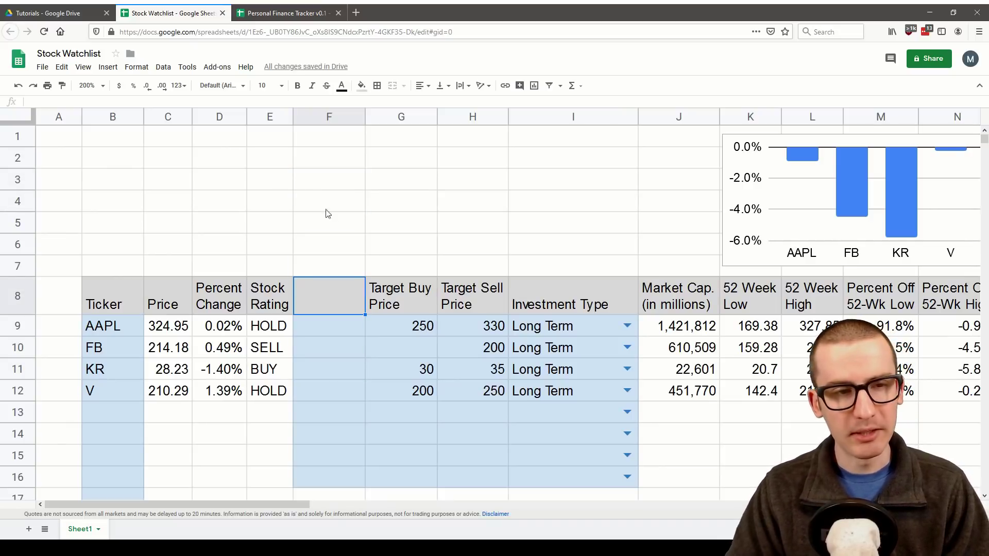
text(Percent Off Buy Price)
key(Return)
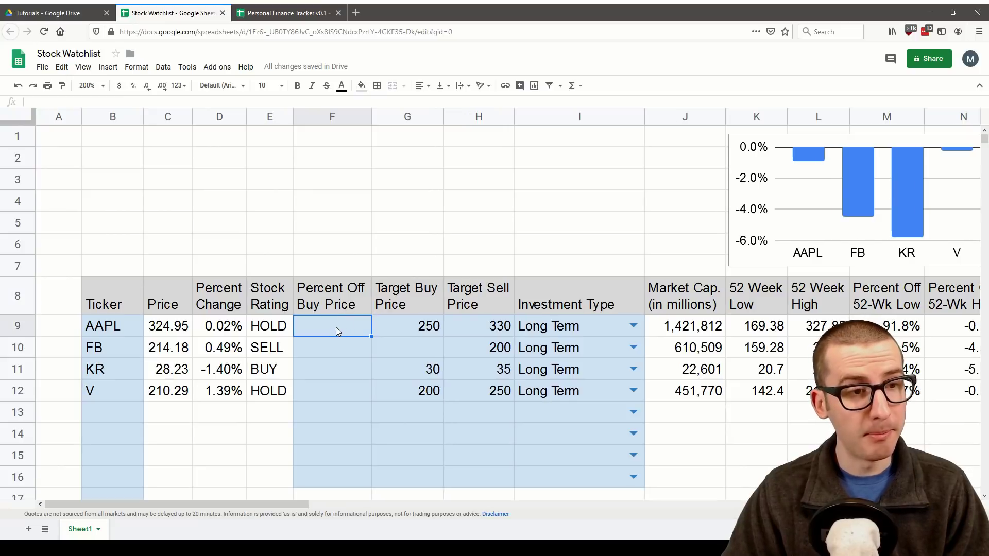
- Remove the blue fill from cells F9:F16 under the Percent Off Buy Price header
drag(336, 326, 332, 477)
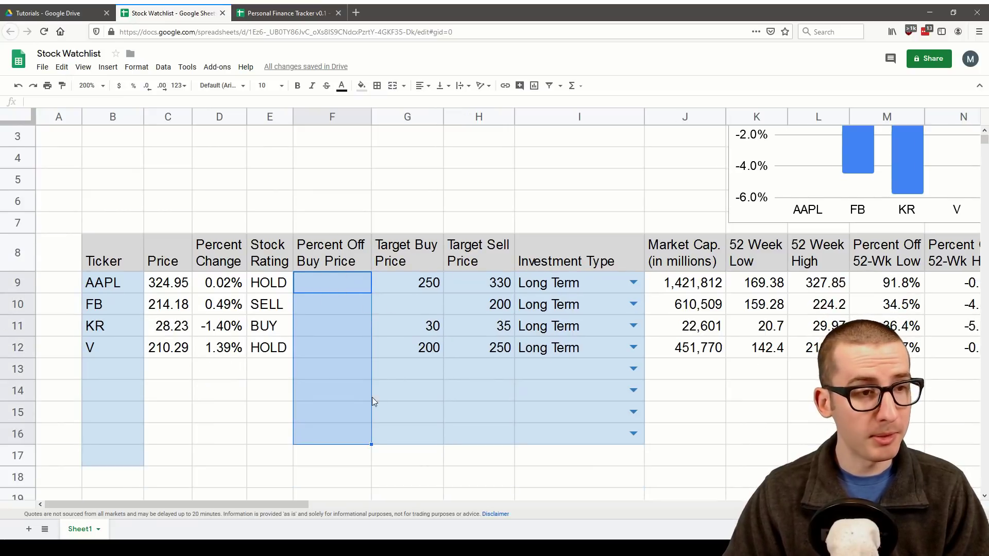
click(361, 86)
click(467, 120)
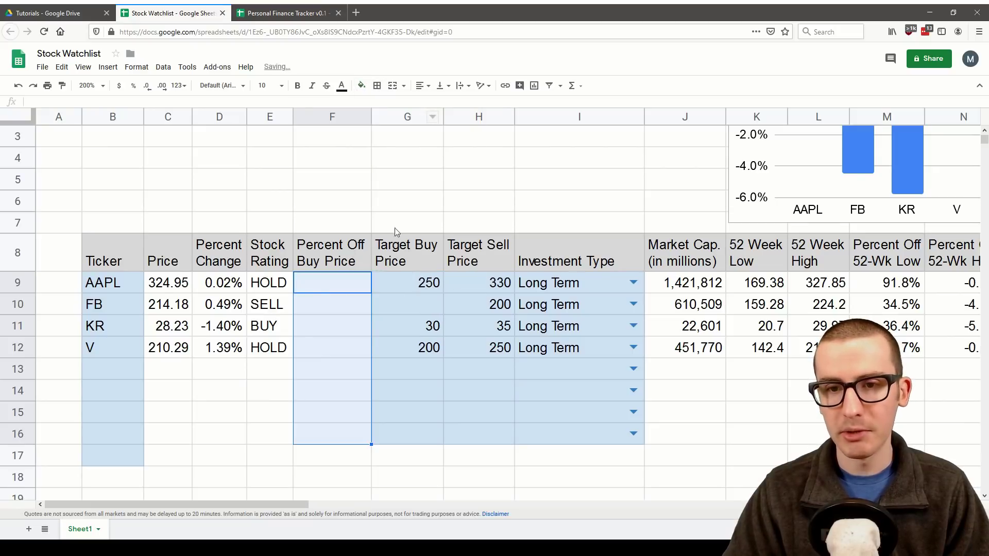
- Enter the formula =(C9-G9)/G9 in F9 to calculate AAPL's percent off its target buy price
click(320, 290)
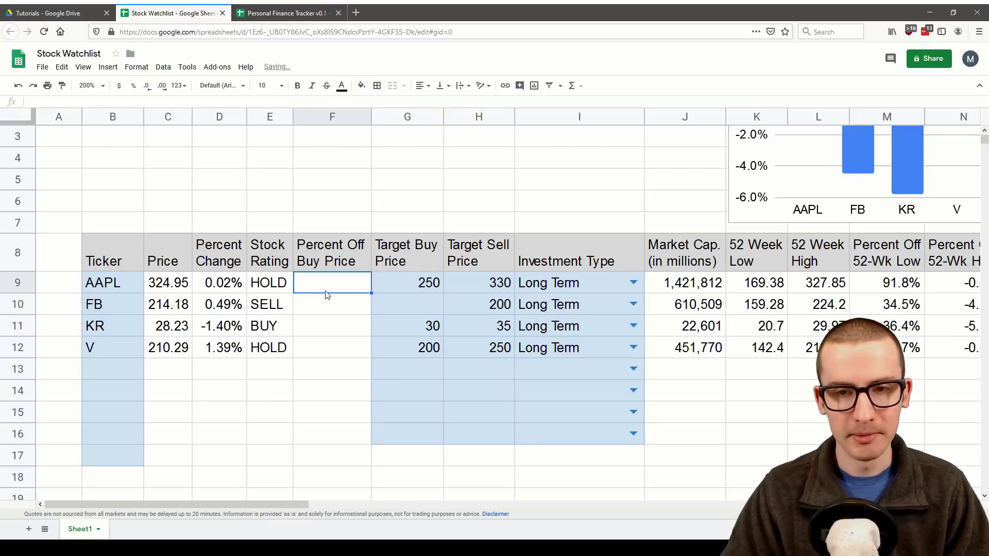
text(=()
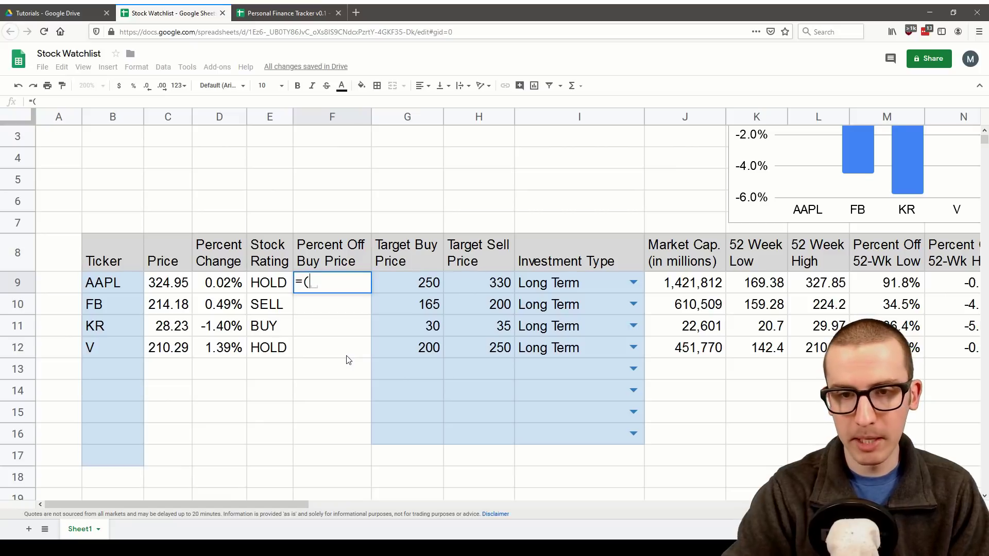
click(176, 286)
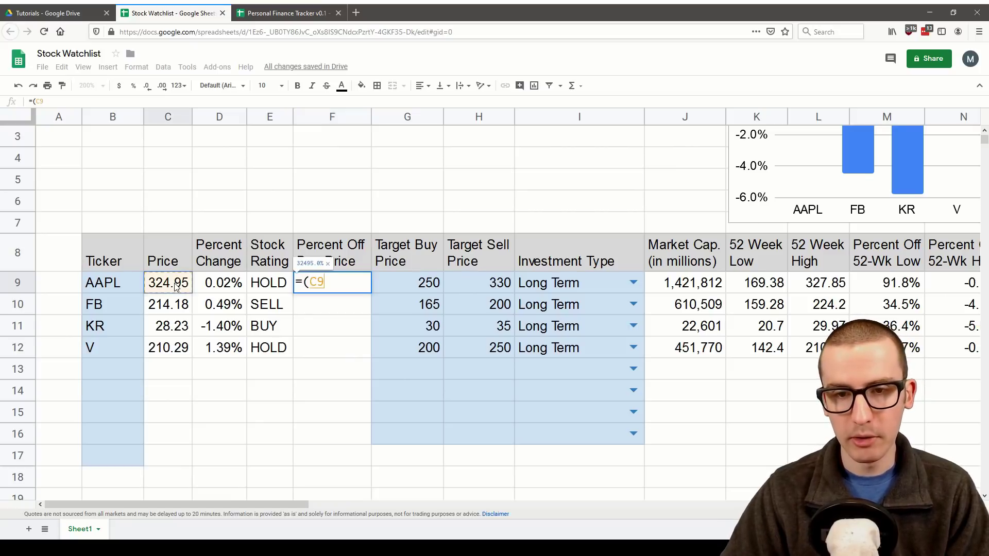
text(-)
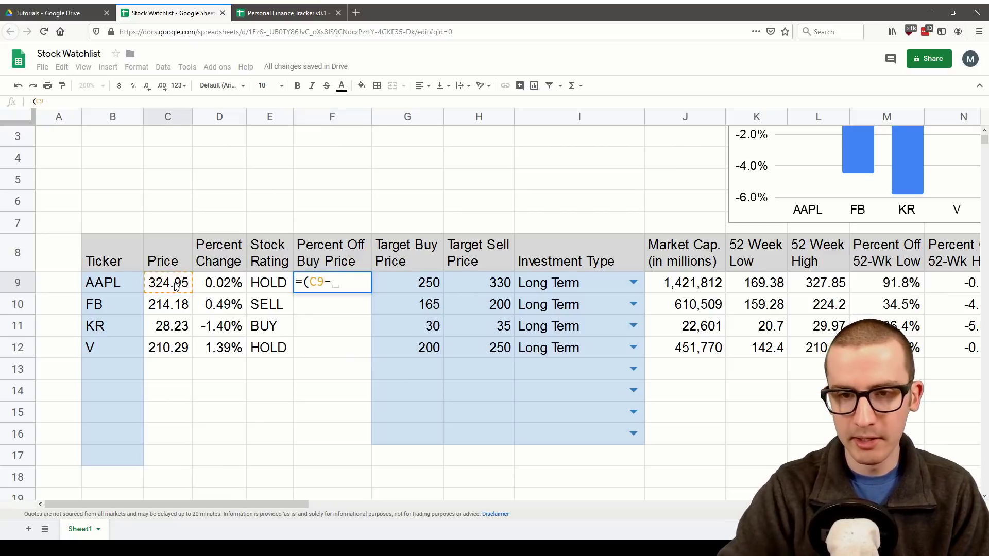
click(395, 284)
text())
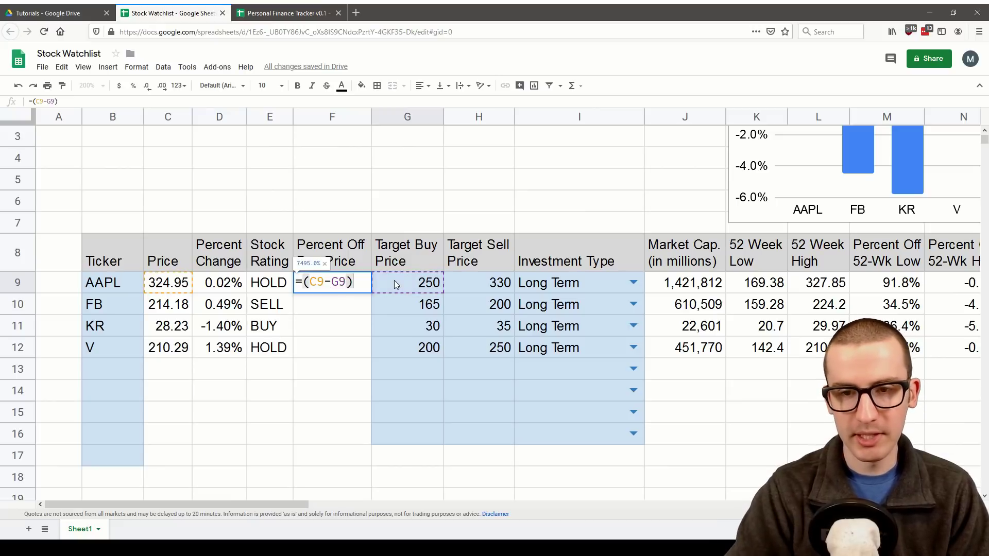
text(/)
click(404, 284)
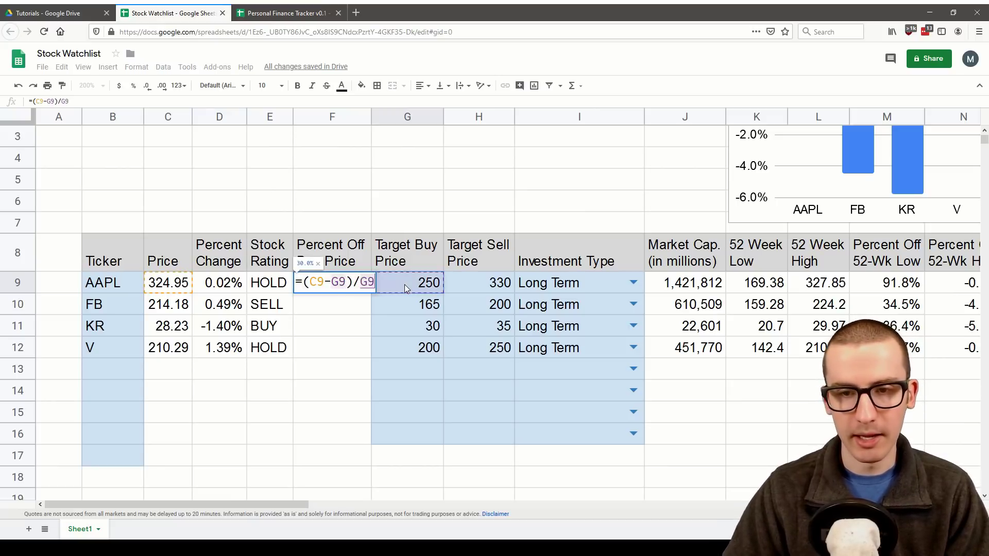
key(Return)
- Copy the F9 formula down through F12 for the remaining tickers
click(350, 285)
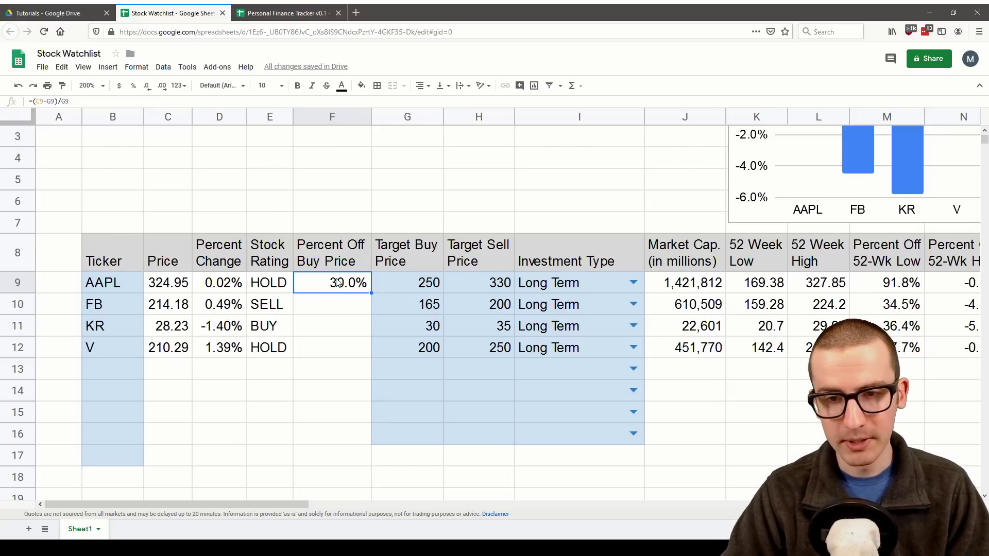
key(shift+Down)
key(shift+Down)
key(shift+Down)
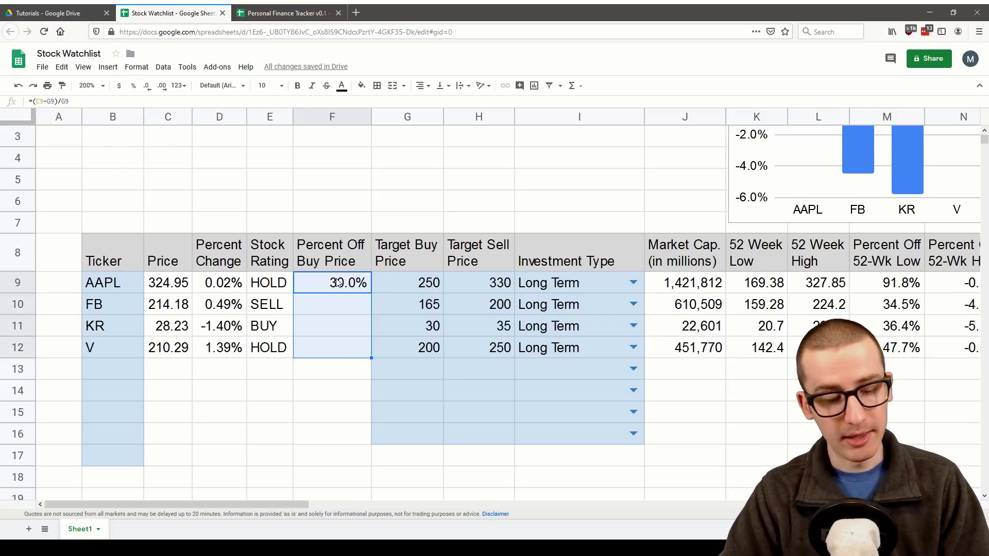
key(ctrl+d)
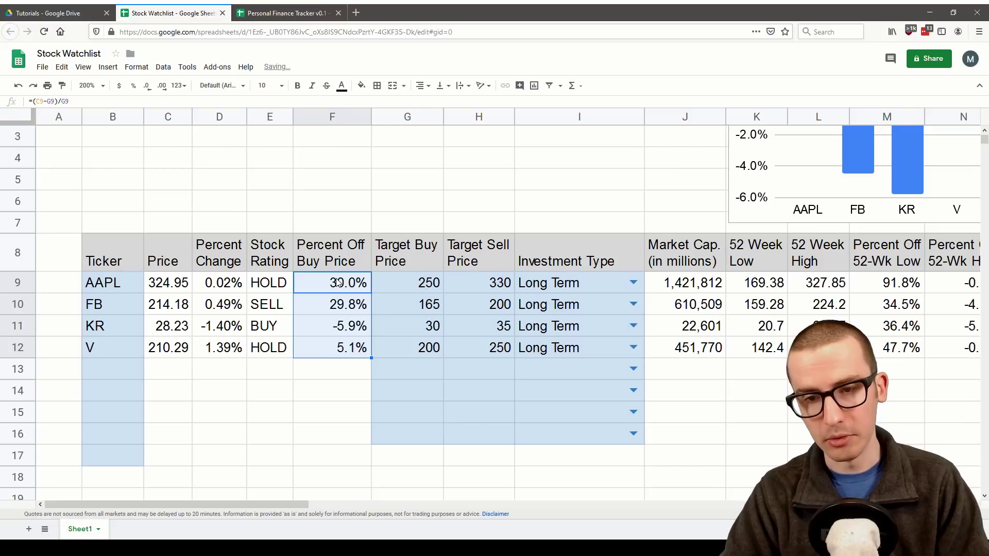
- Compare the Percent Off Buy Price values with the target buy prices, focusing on KR and FB
click(342, 265)
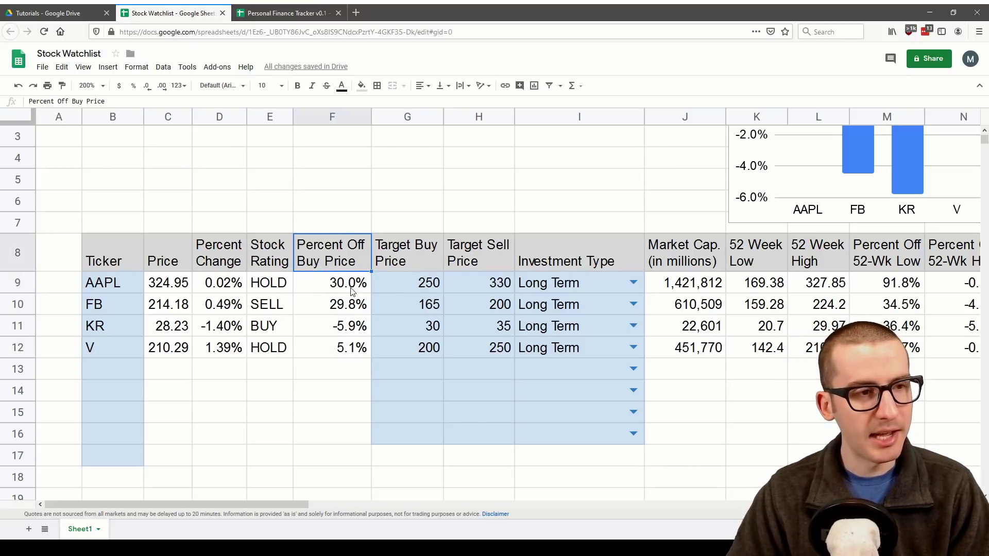
drag(431, 291, 427, 355)
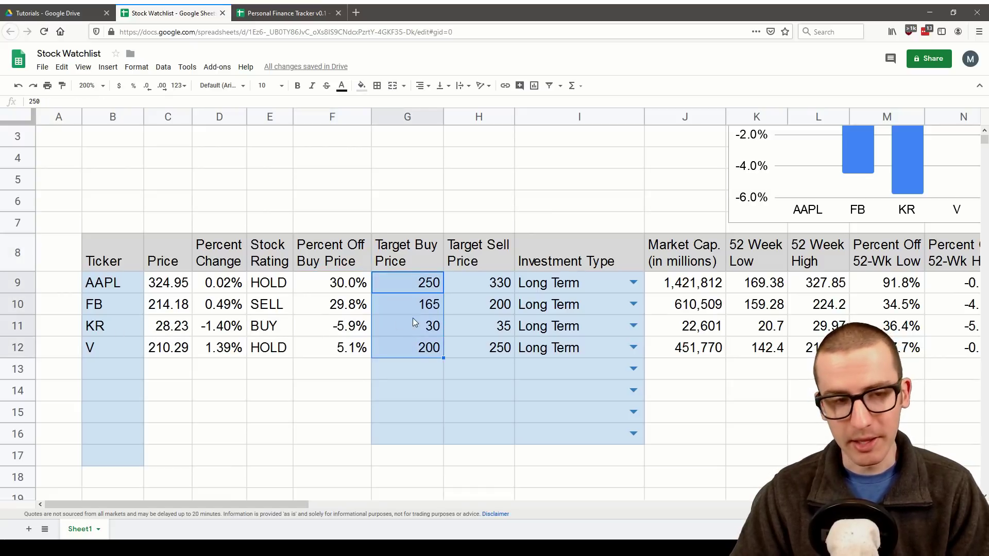
click(359, 332)
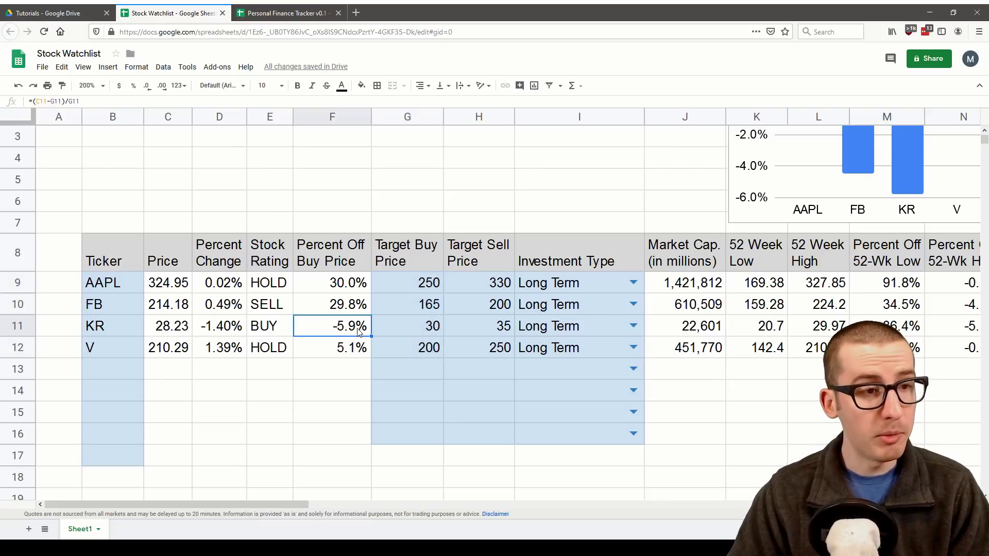
click(397, 329)
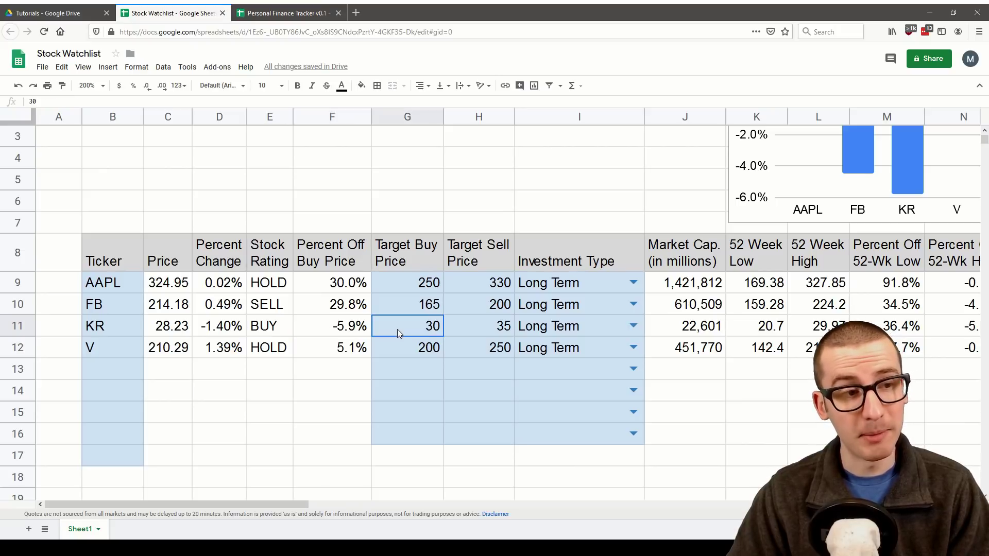
click(385, 309)
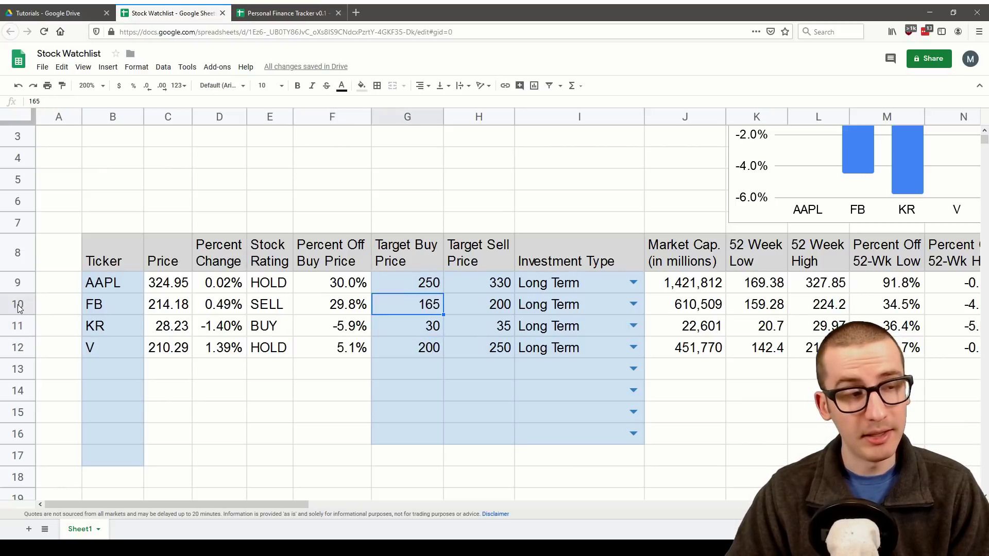
key(shift+space)
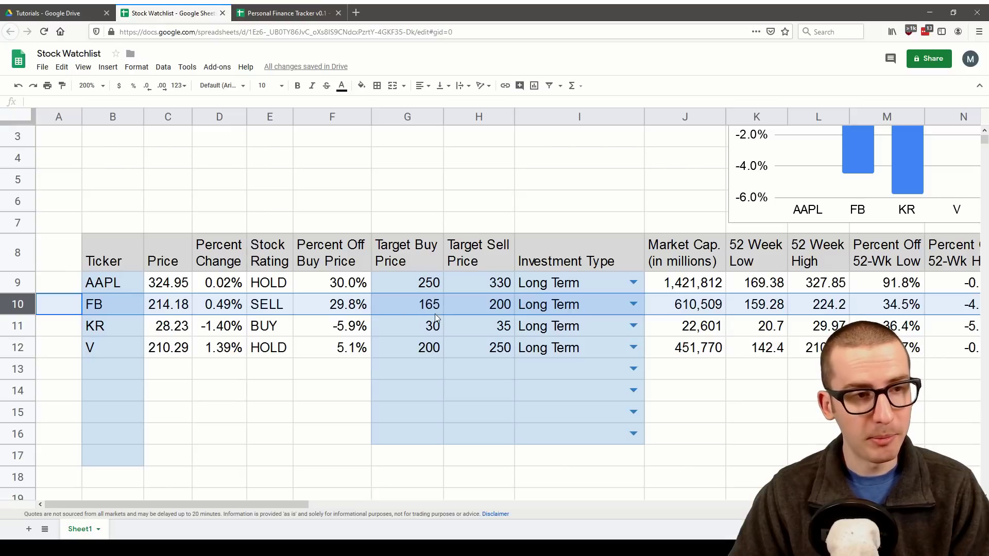
- Insert a column chart of the Ticker and Percent Off Buy Price columns, using B8:B17 and F8:F17
drag(112, 258, 131, 458)
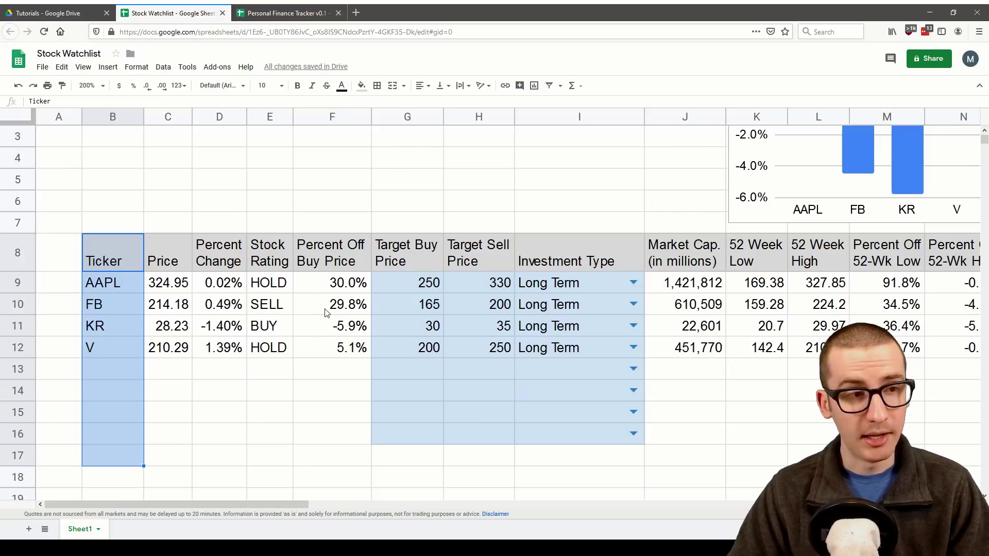
drag(332, 253, 338, 450)
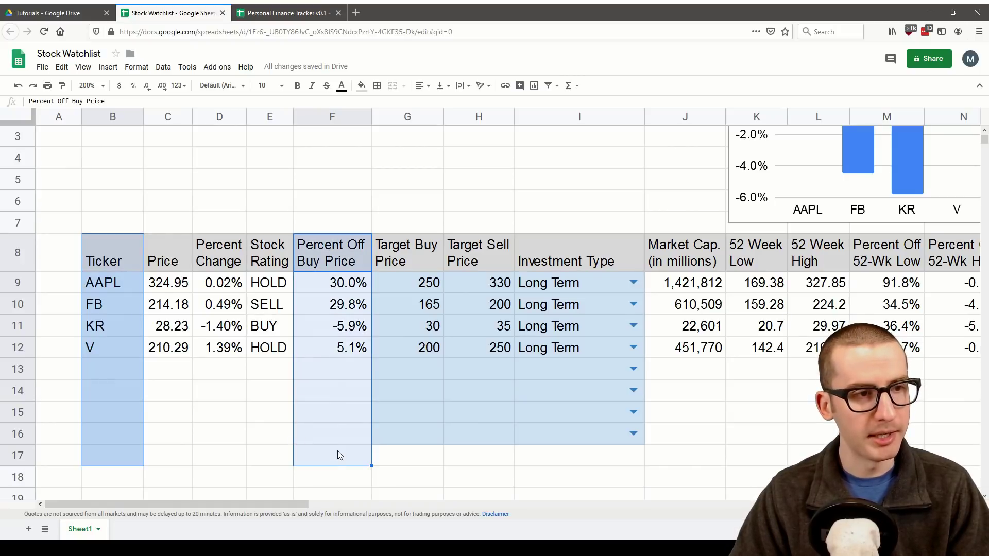
click(109, 70)
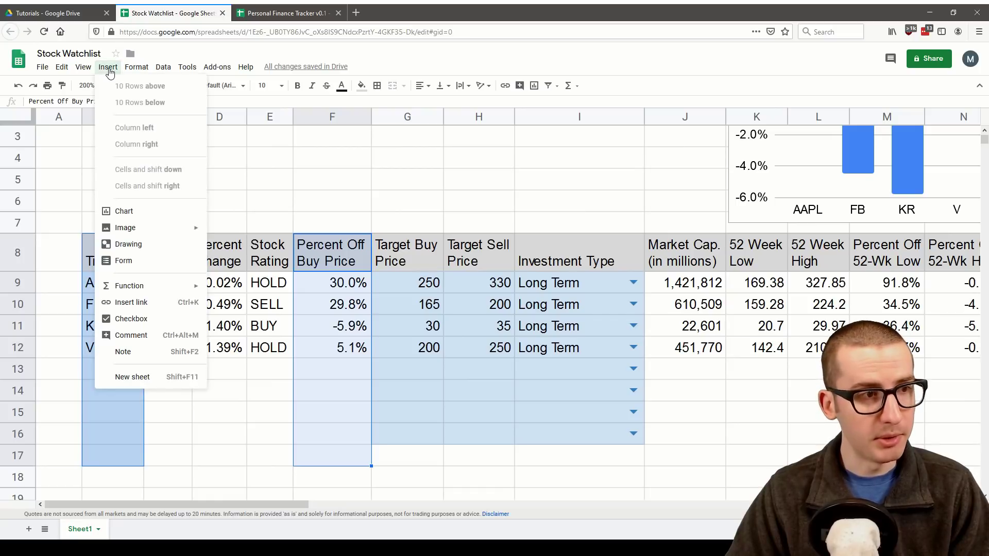
click(161, 217)
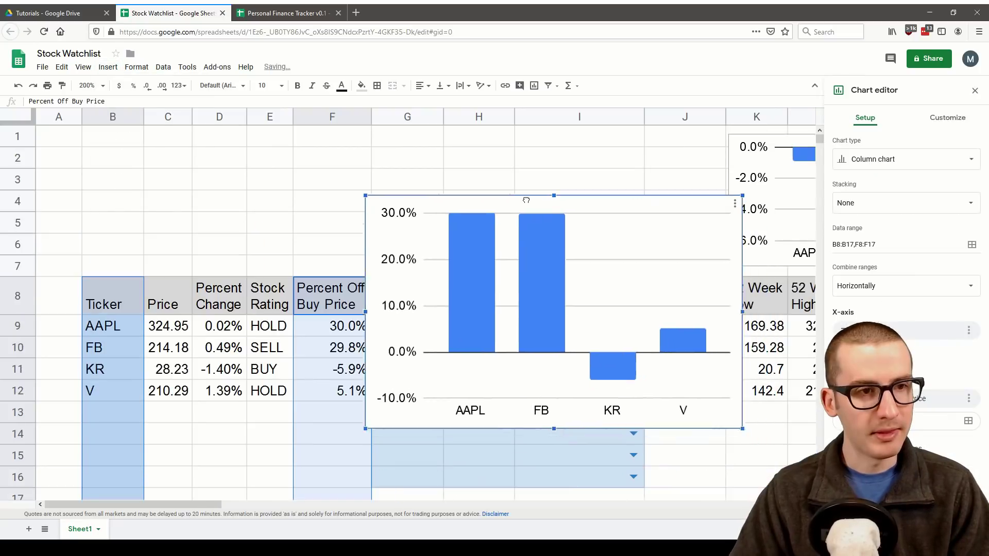
- Move the Percent Off Buy Price chart up to row 1 and shorten it to end above the table header
drag(526, 202, 503, 143)
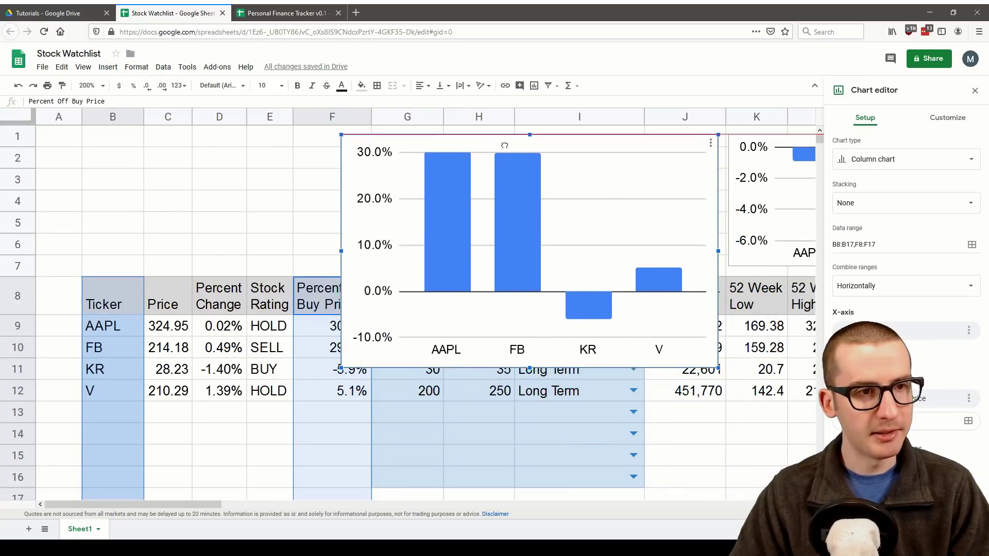
double_click(565, 349)
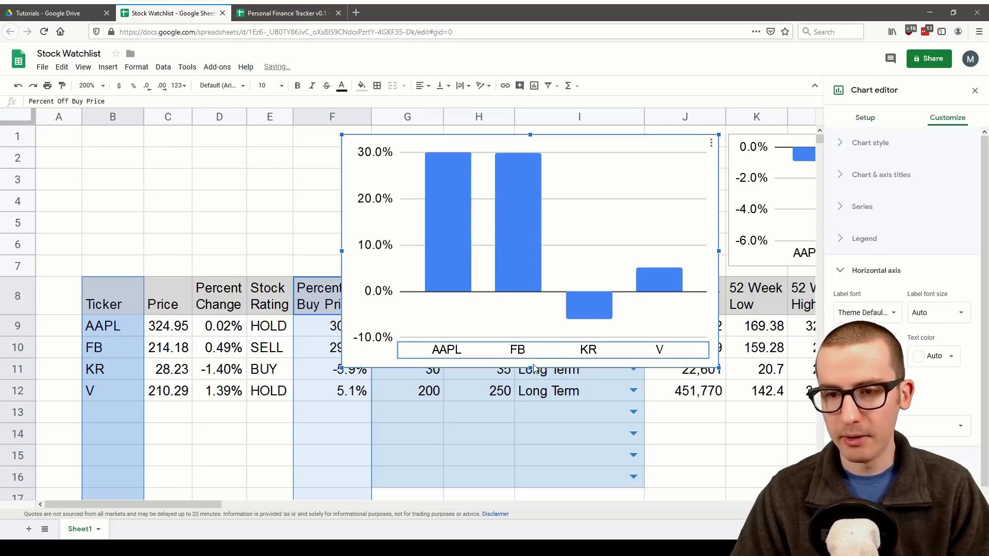
drag(531, 367, 530, 265)
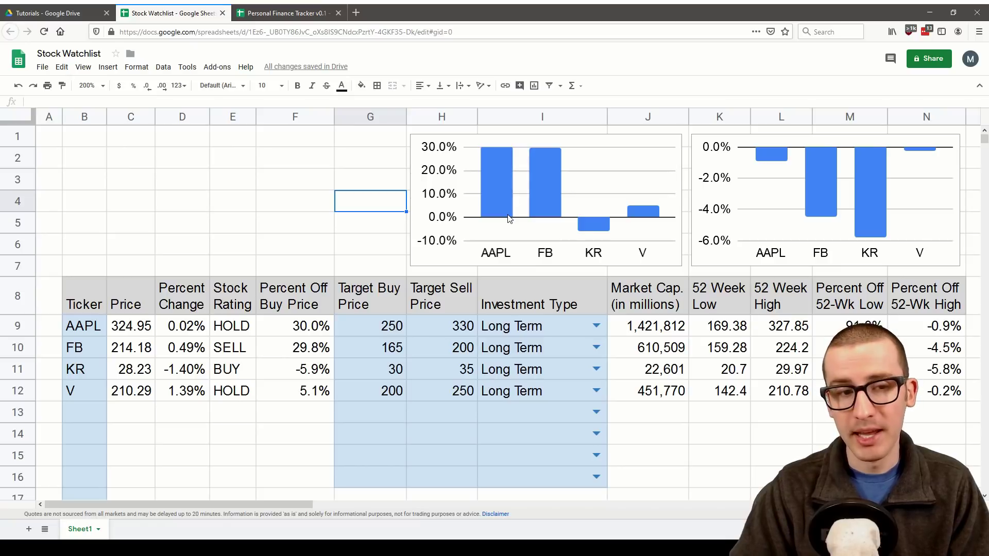
- Enter the bold title "Stock Watchlist Example" in B2 and the formula =TODAY() in B3
click(555, 273)
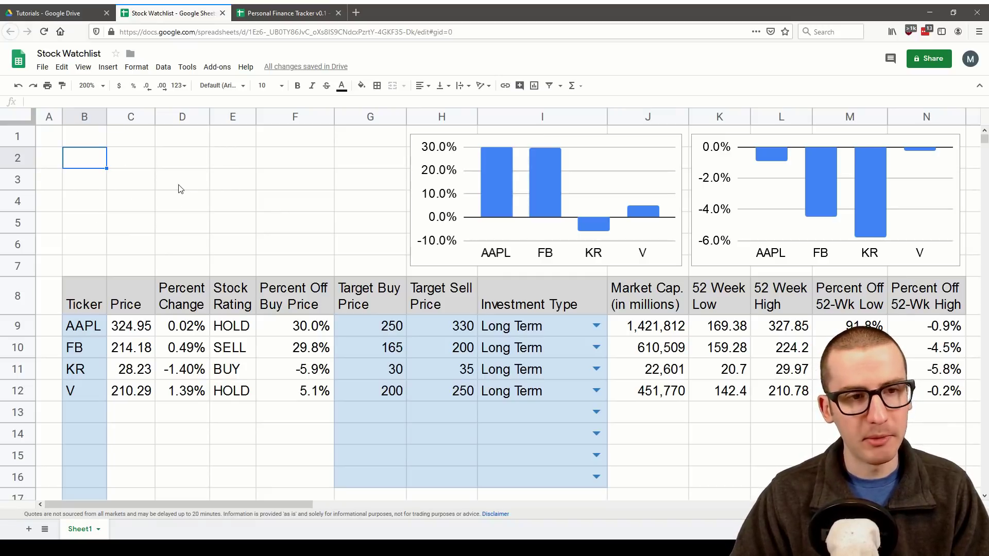
text(Stock Watchlist Example)
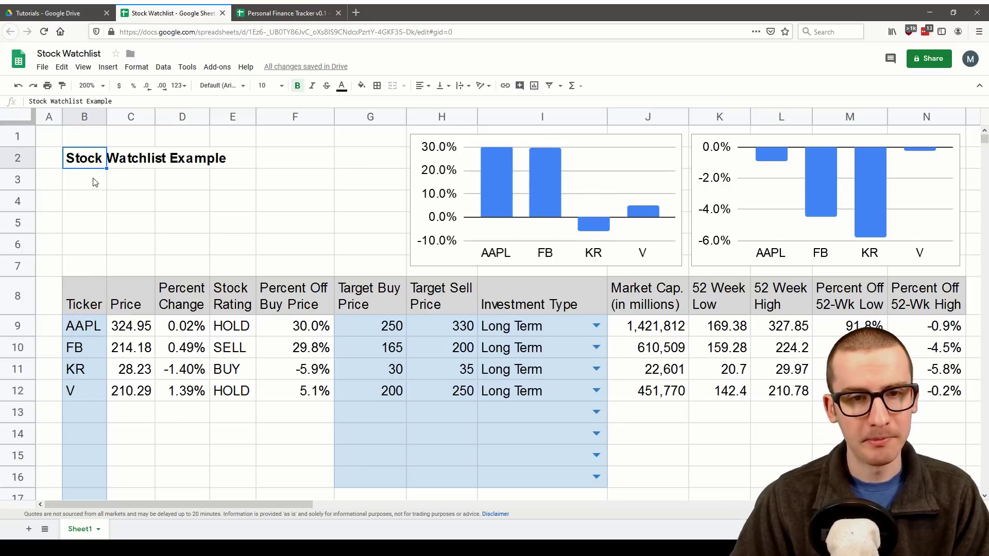
click(94, 181)
text(=TODAY)
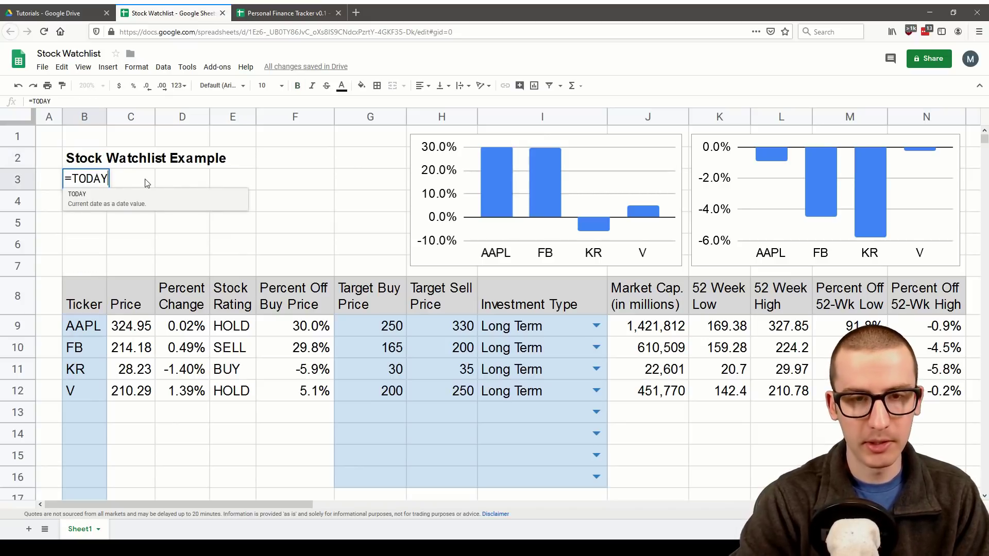
text(())
key(Return)
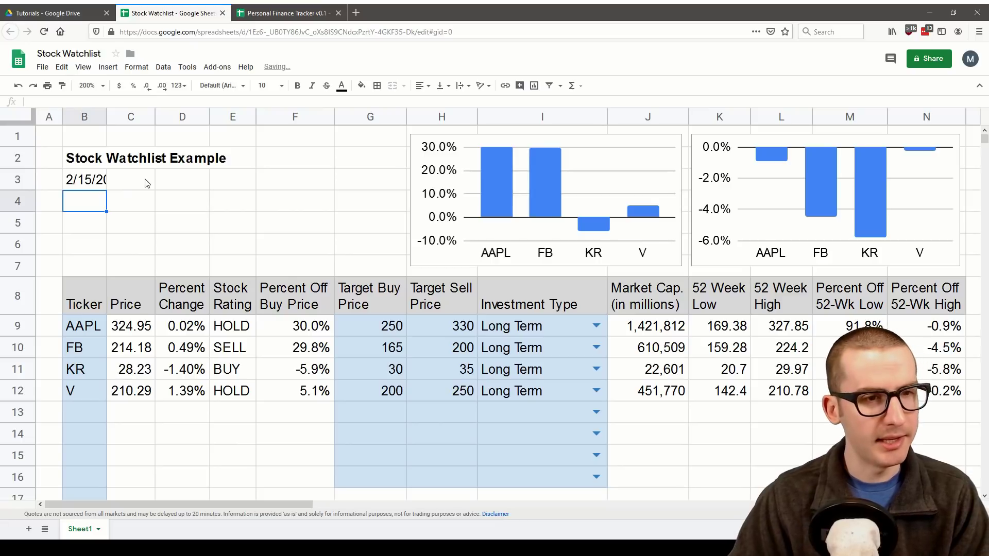
- Format the date in B3 with the full month name, using the "August 5, 1930" date style
click(91, 184)
click(136, 67)
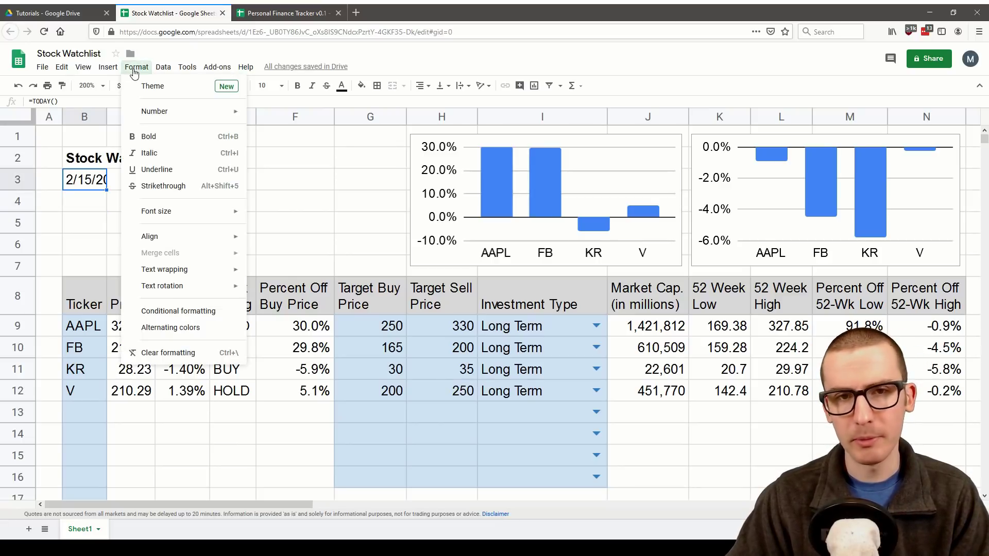
mouse_move(167, 112)
mouse_move(331, 421)
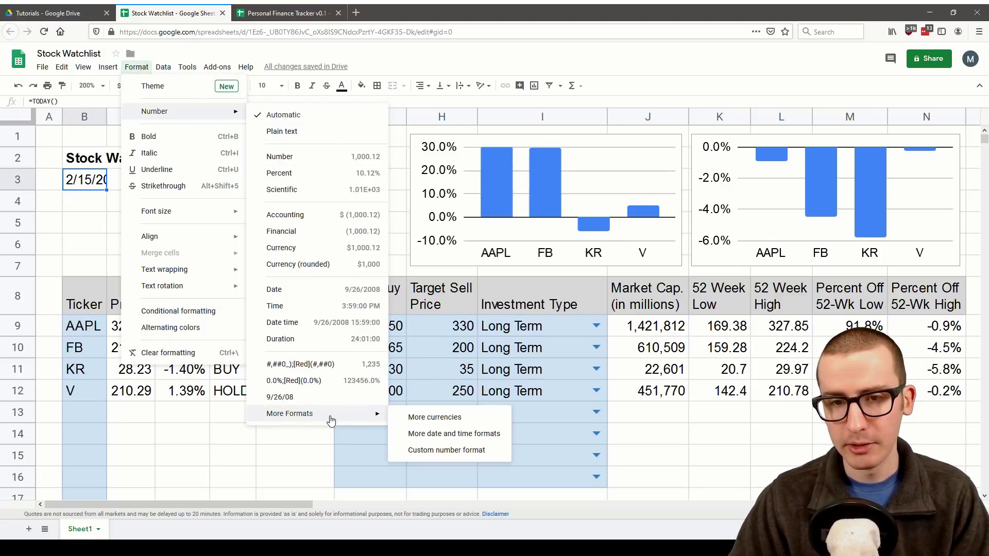
click(439, 435)
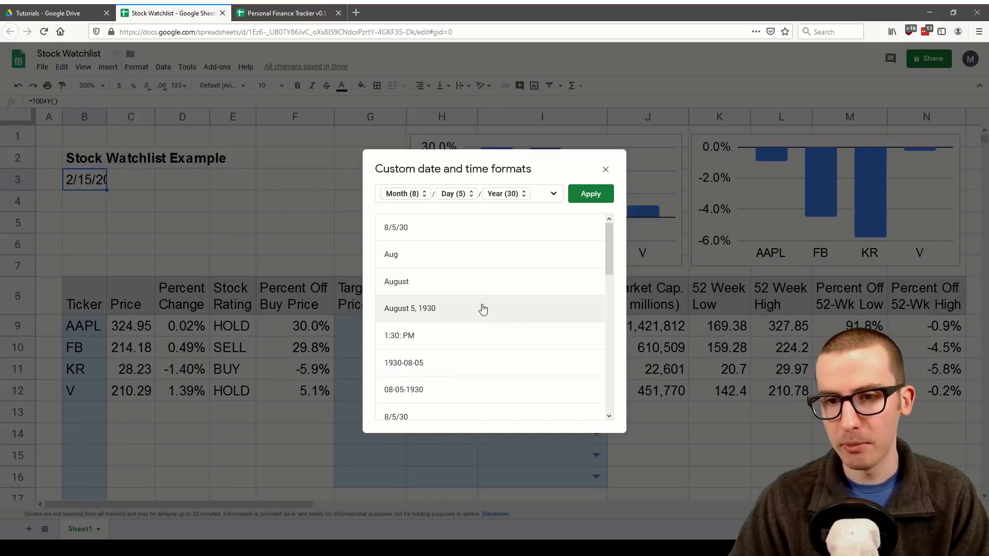
click(438, 309)
click(590, 195)
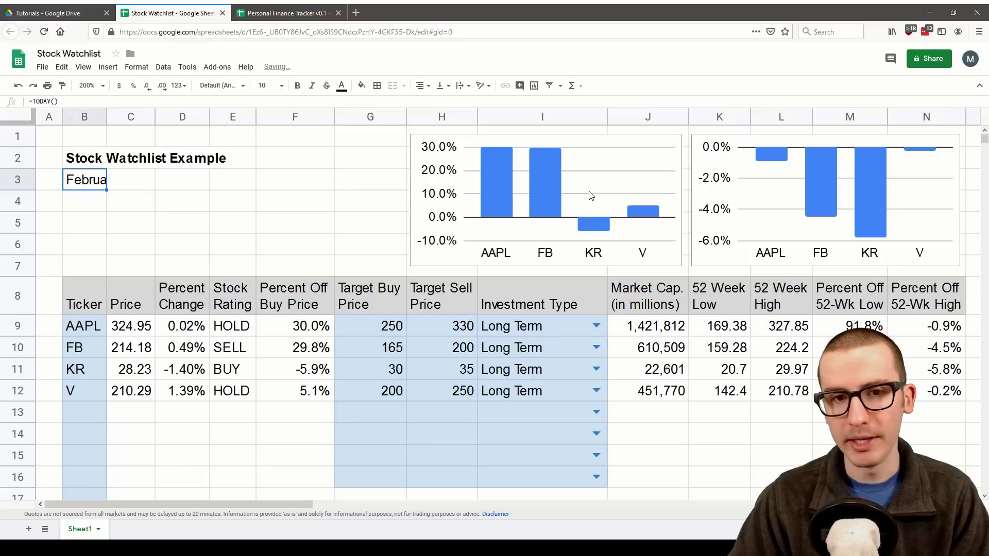
- Merge cells B3:F3 and left-align the date
drag(92, 180, 288, 180)
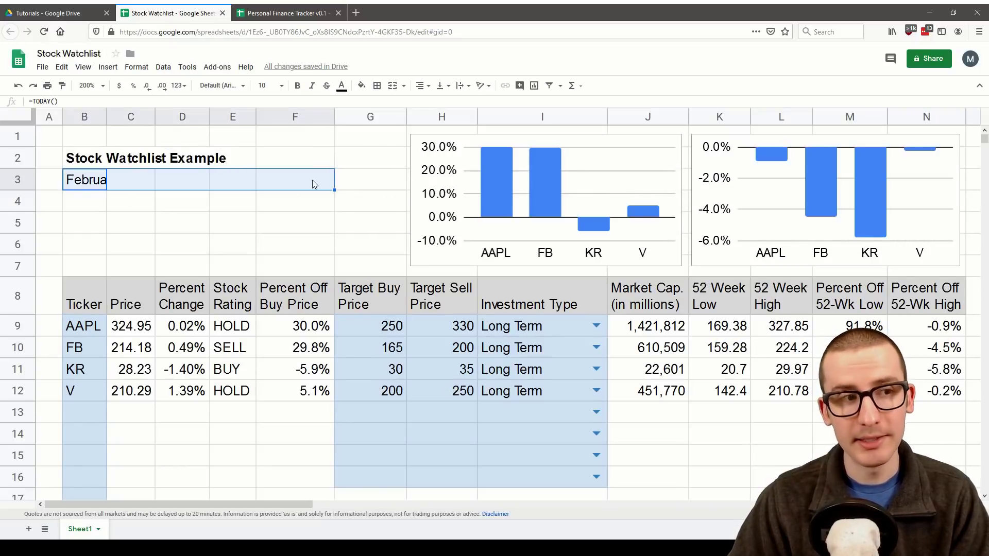
click(393, 86)
click(422, 86)
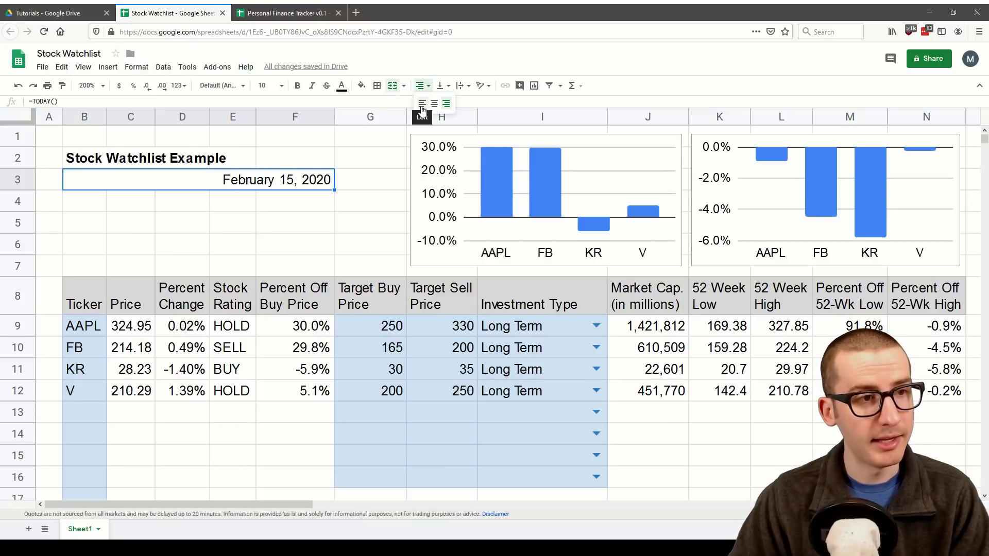
click(422, 104)
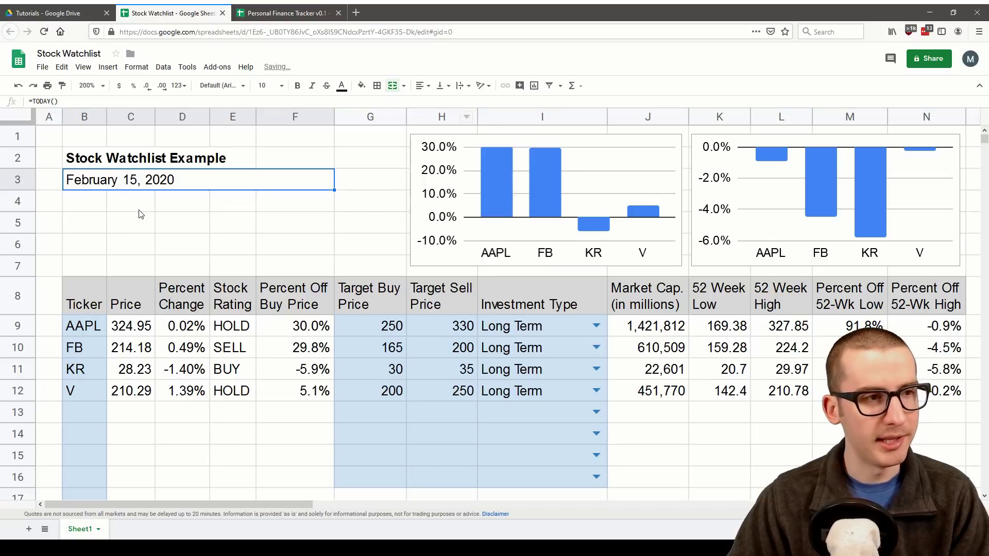
- Enter the label "Stock count:" in B5 and merge it across B5:C5
click(101, 221)
key(Right)
key(Right)
key(Right)
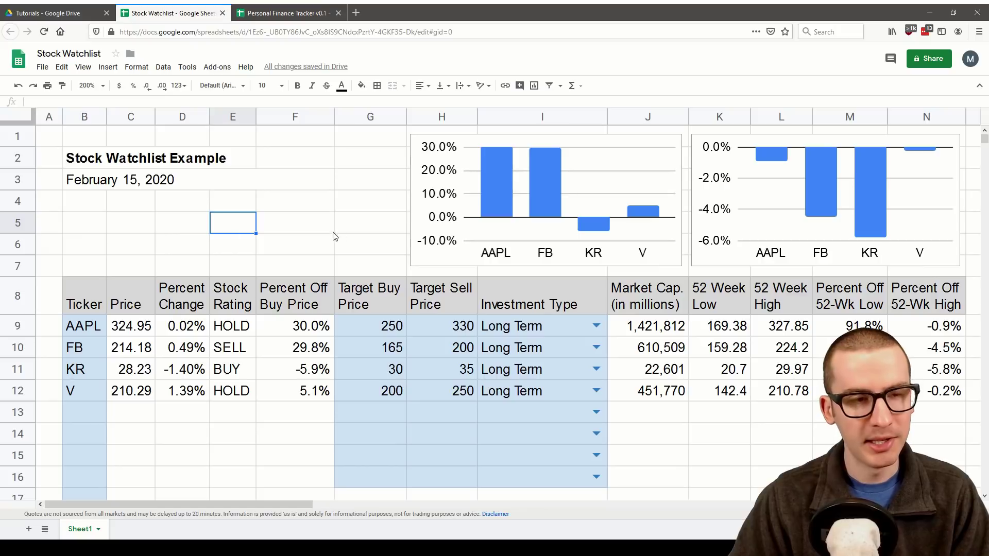
click(88, 222)
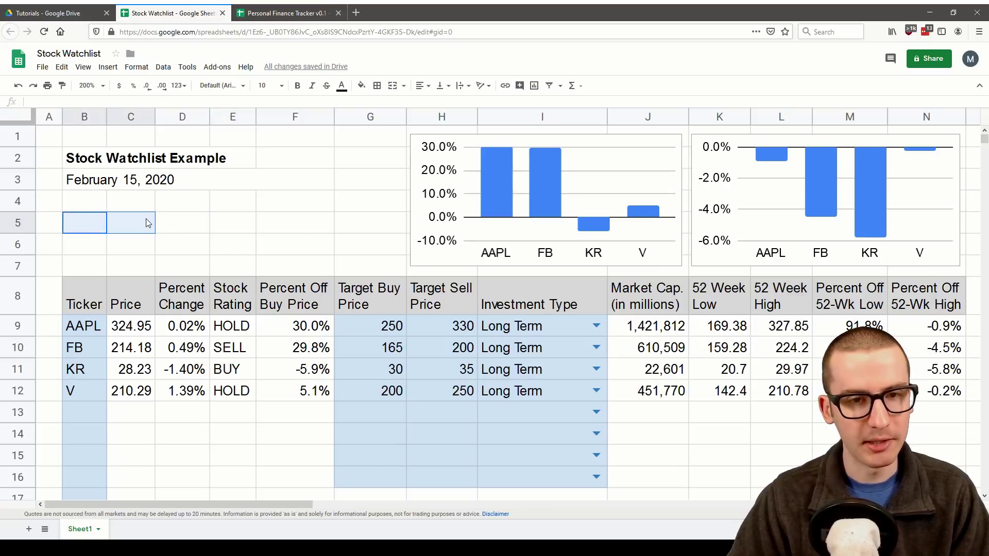
text(Stock count:)
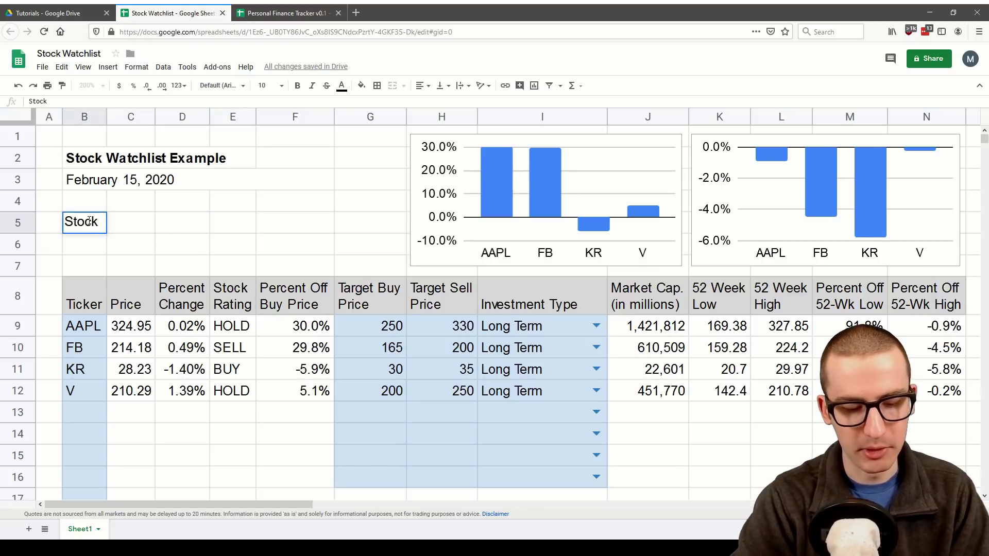
key(shift+Right)
click(393, 88)
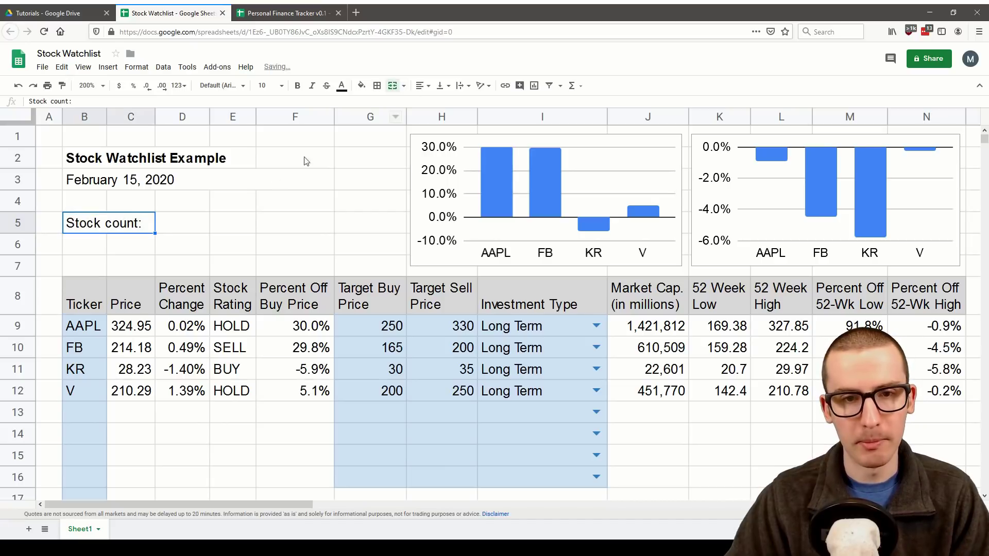
- Enter the formula =COUNT(G:G) in D5 to count the stocks by their target buy prices
click(176, 225)
text(=CO)
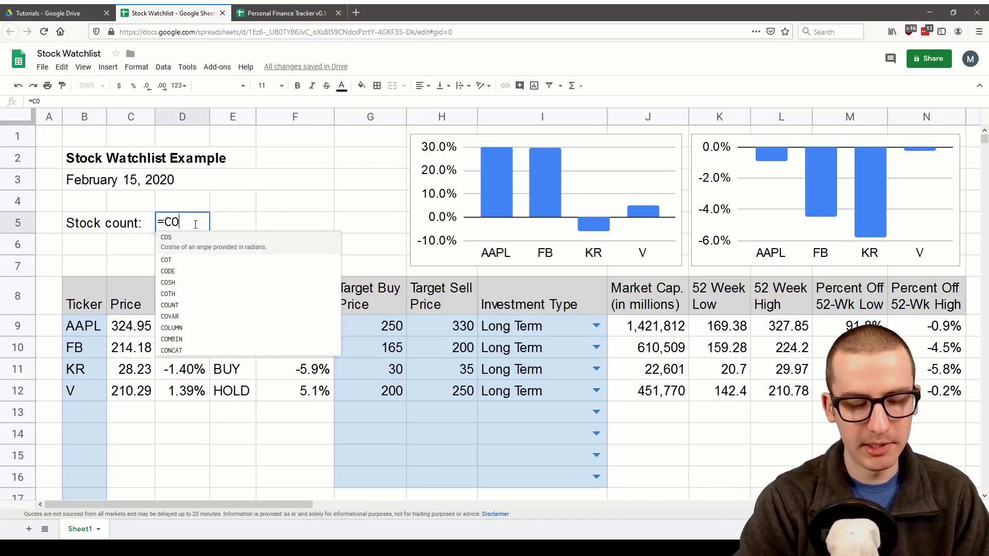
text(UNT()
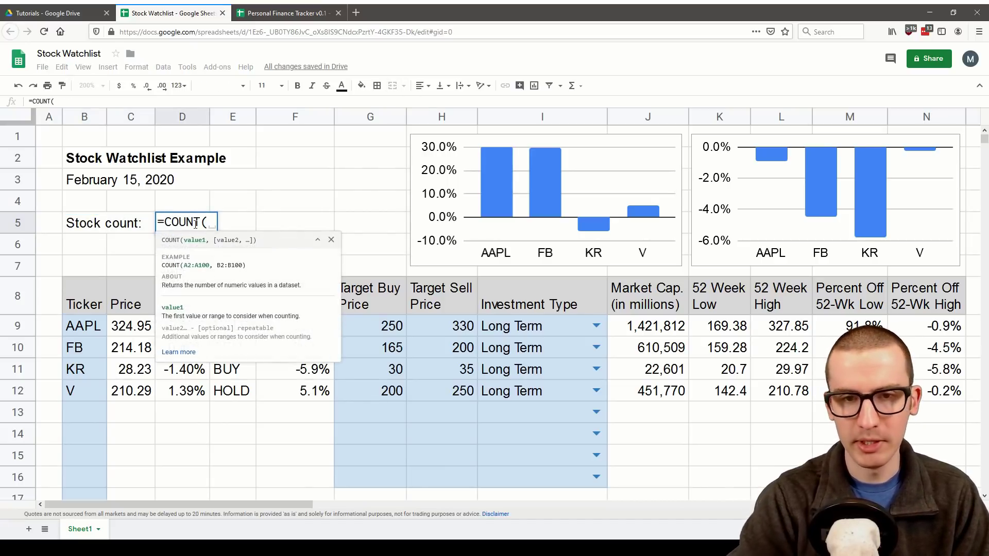
click(373, 120)
text())
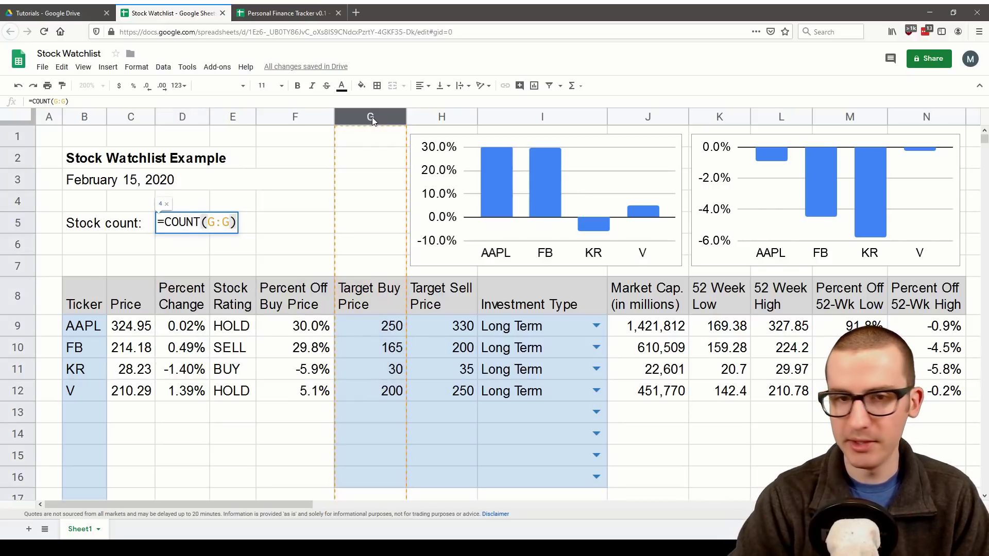
key(Return)
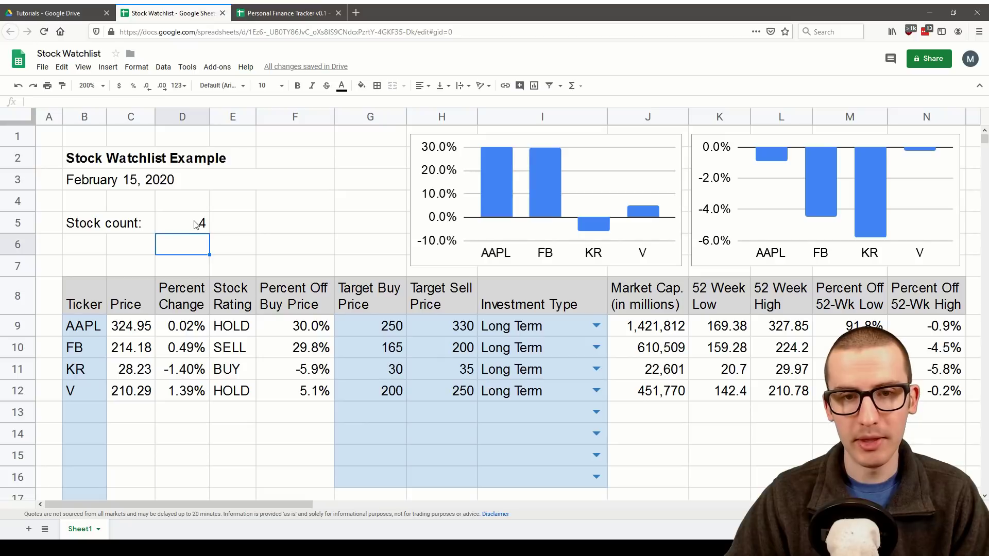
- Check the stock count formula in D5 against the entries in the Target Buy Price column
click(191, 223)
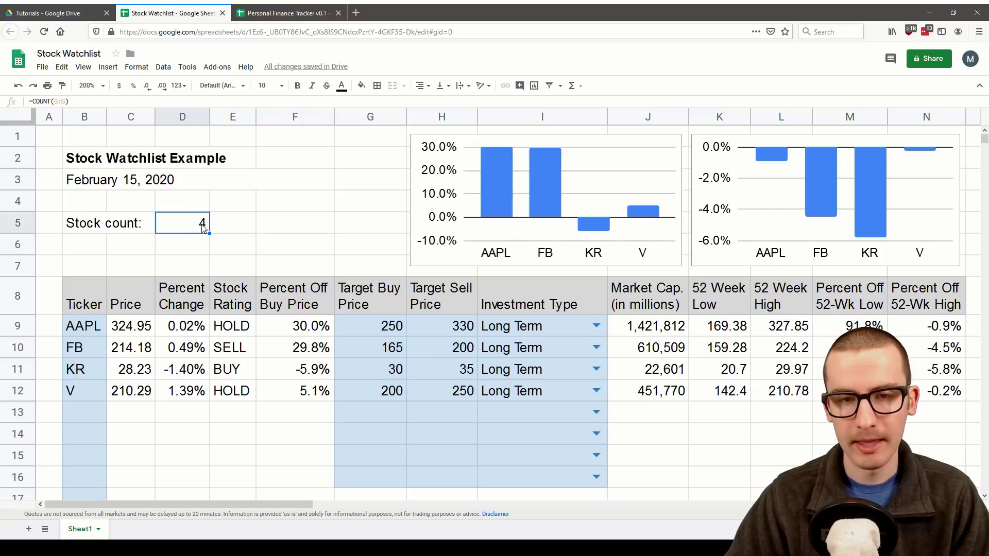
click(374, 120)
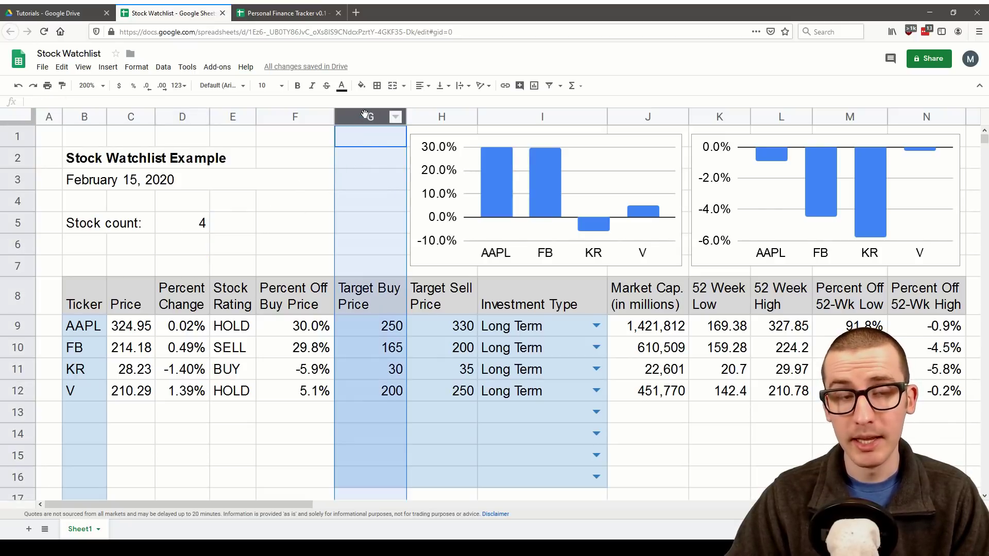
click(383, 326)
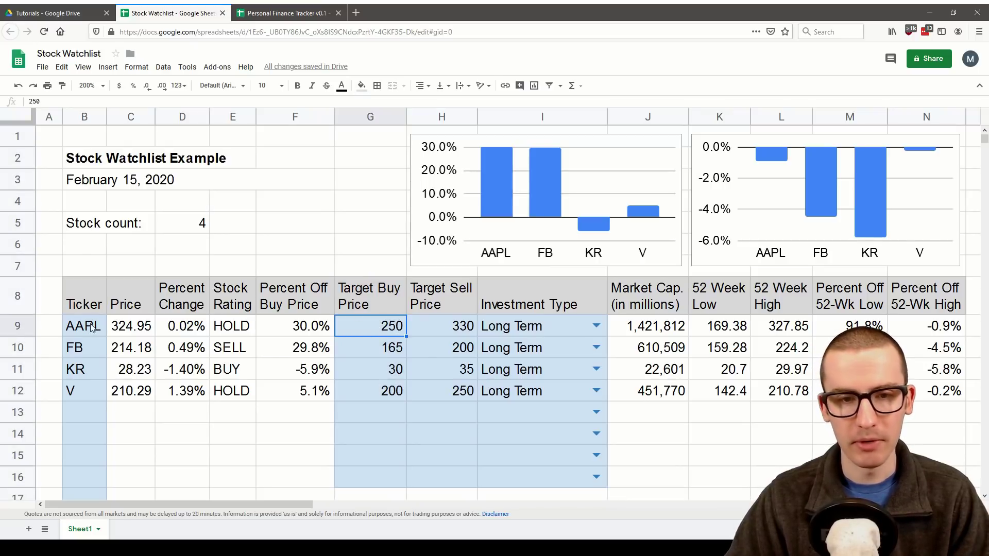
click(176, 225)
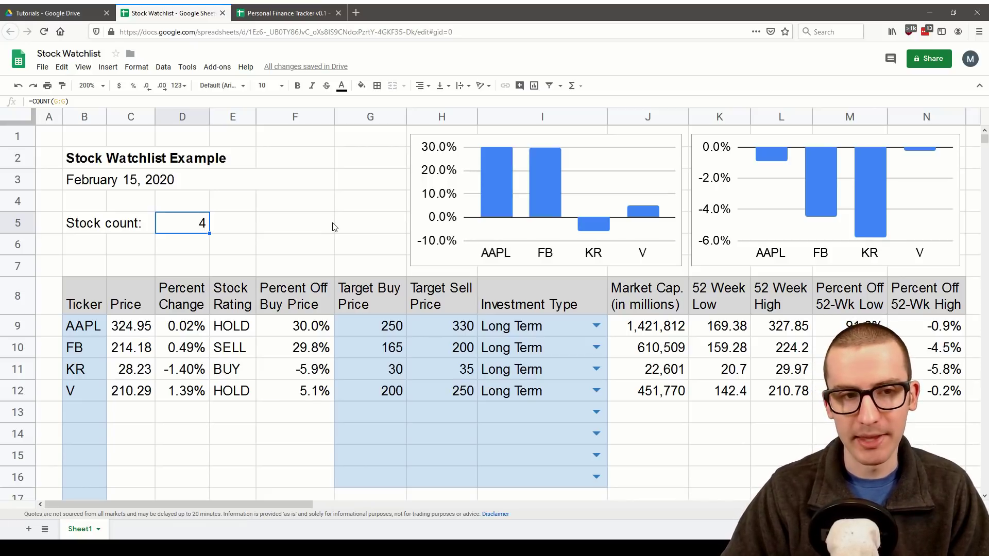
- Bold the header row 8 and adjust the column widths to fit the header words
click(35, 291)
key(ctrl+b)
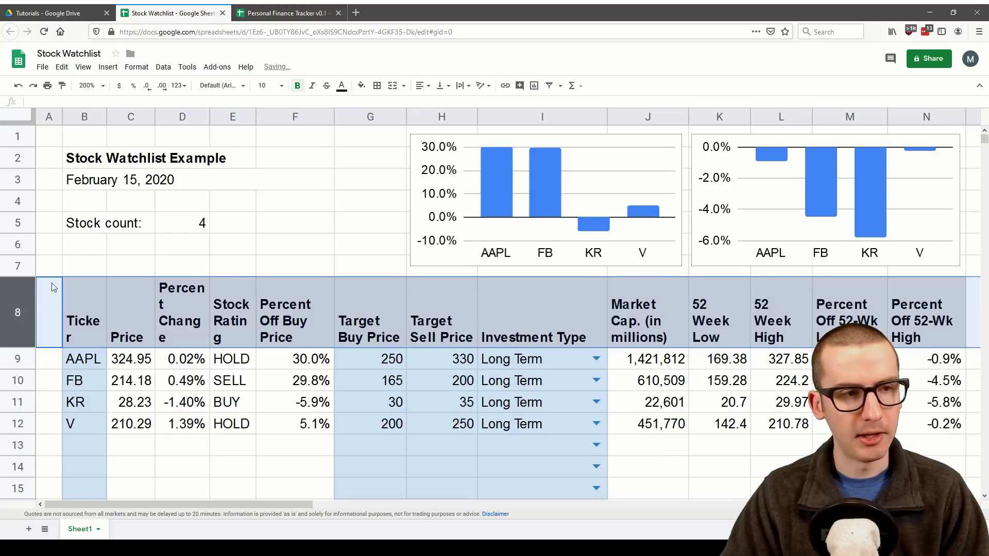
click(278, 166)
drag(208, 117, 215, 116)
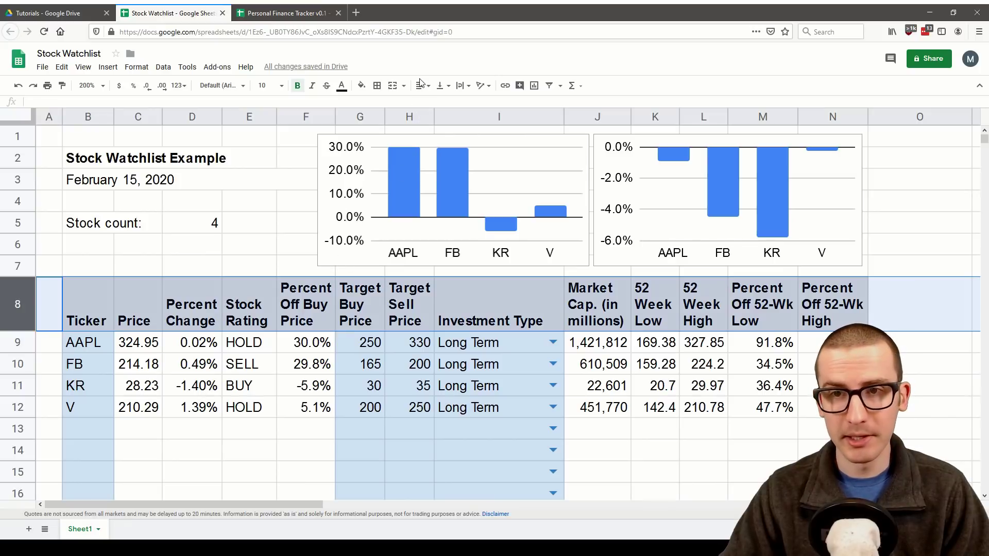
- Center the header text in row 8 horizontally
click(421, 85)
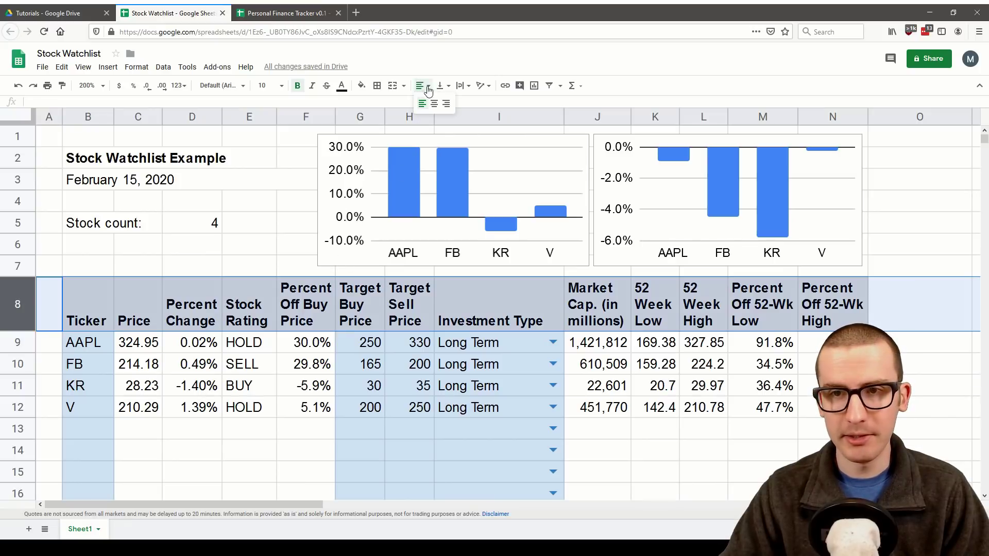
click(434, 105)
click(256, 252)
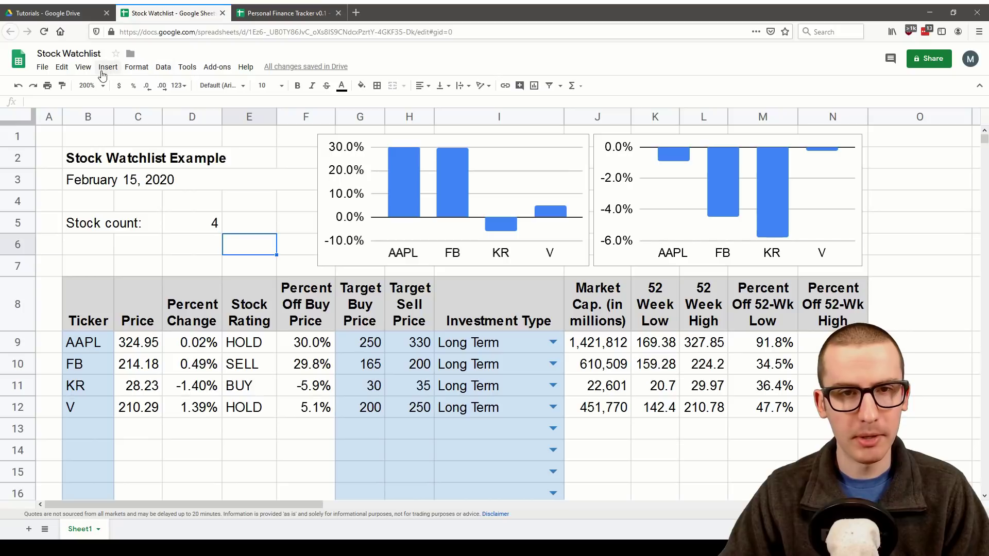
- Hide the sheet's gridlines and add top, left and right borders around the watchlist table from header row 8 down
click(83, 67)
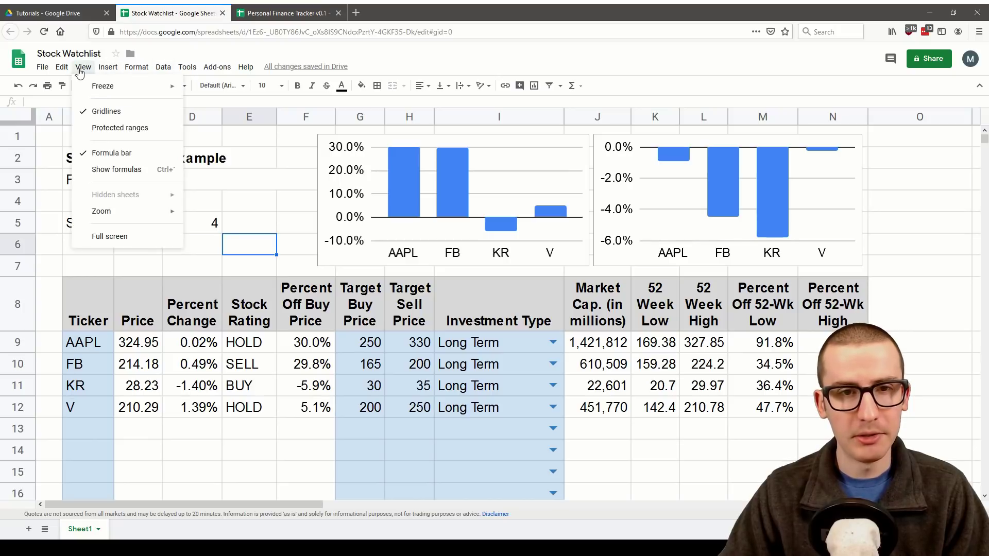
click(107, 112)
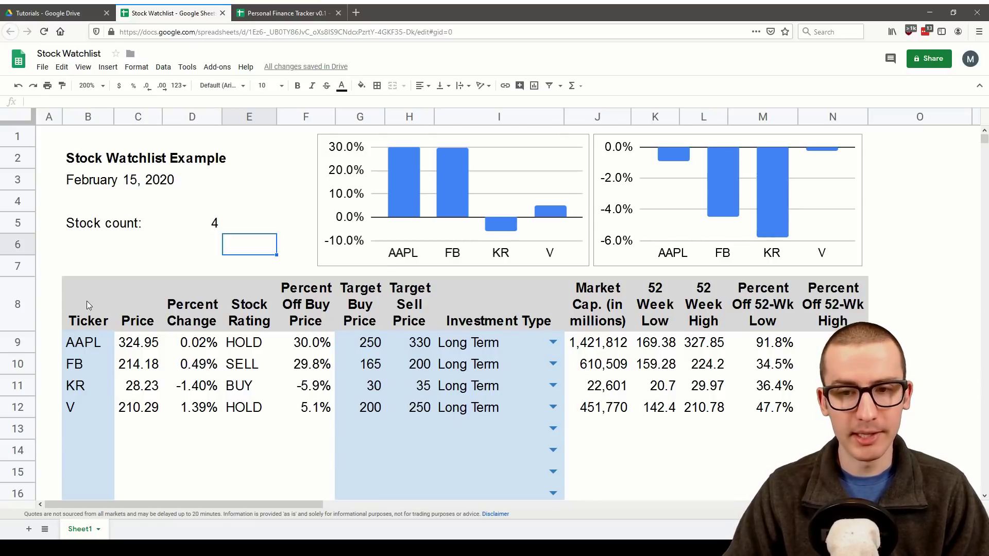
drag(87, 304, 835, 492)
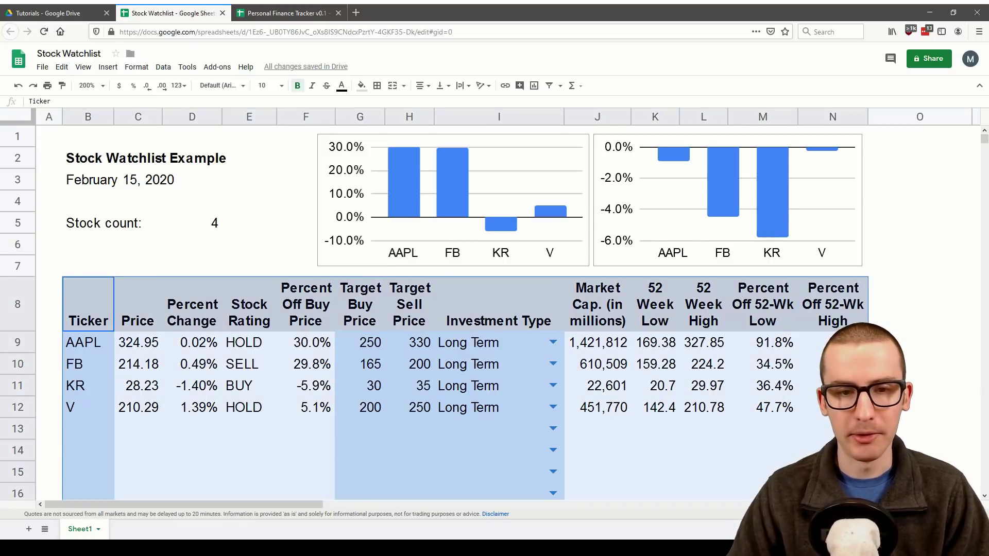
click(376, 88)
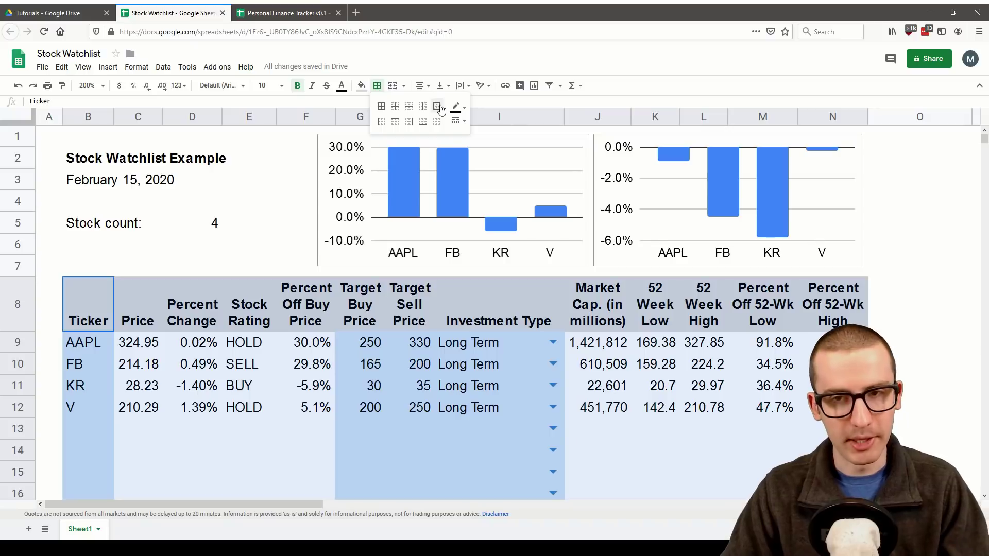
click(394, 123)
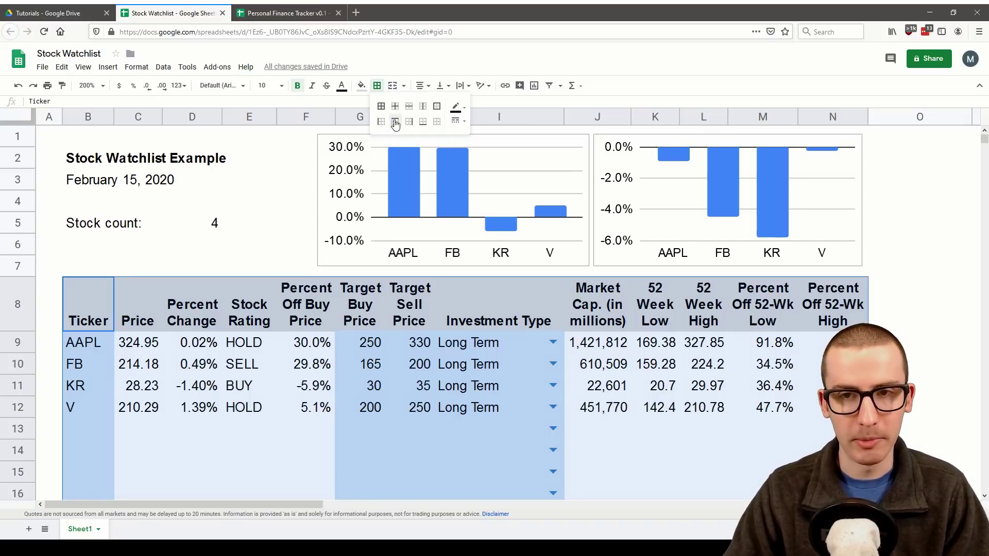
click(381, 121)
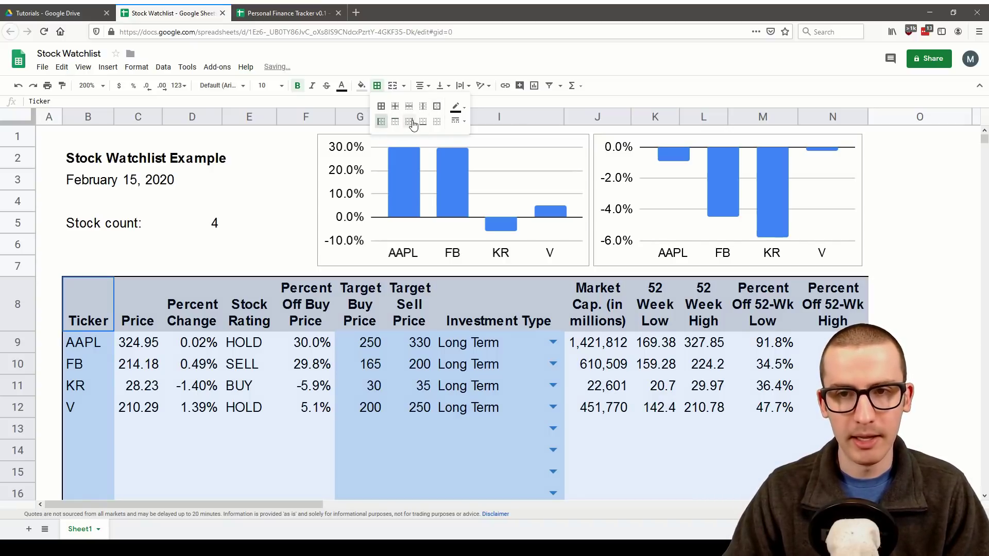
click(240, 288)
- Add a bottom border beneath the header cells in row 8, from Ticker to Percent Off 52-Wk High
drag(83, 299, 814, 300)
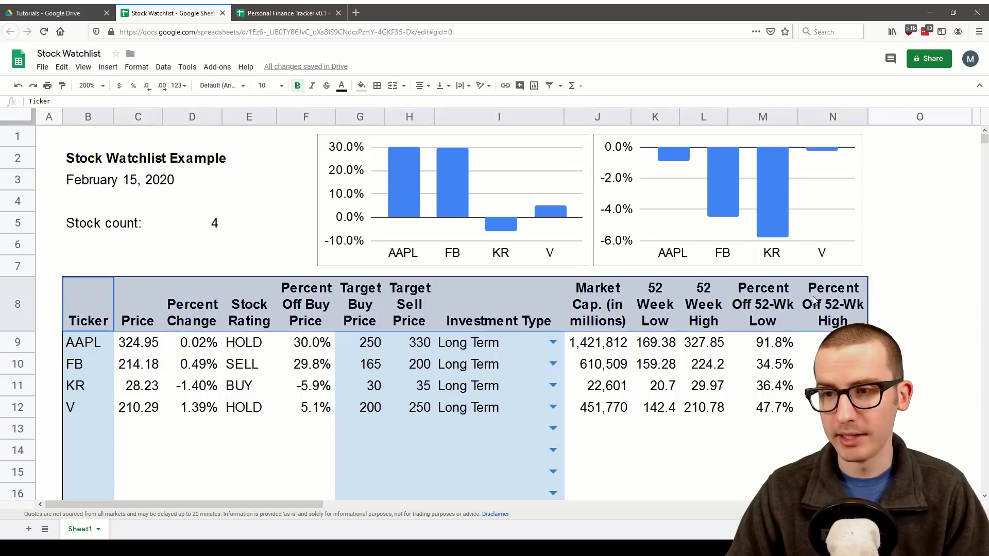
click(376, 85)
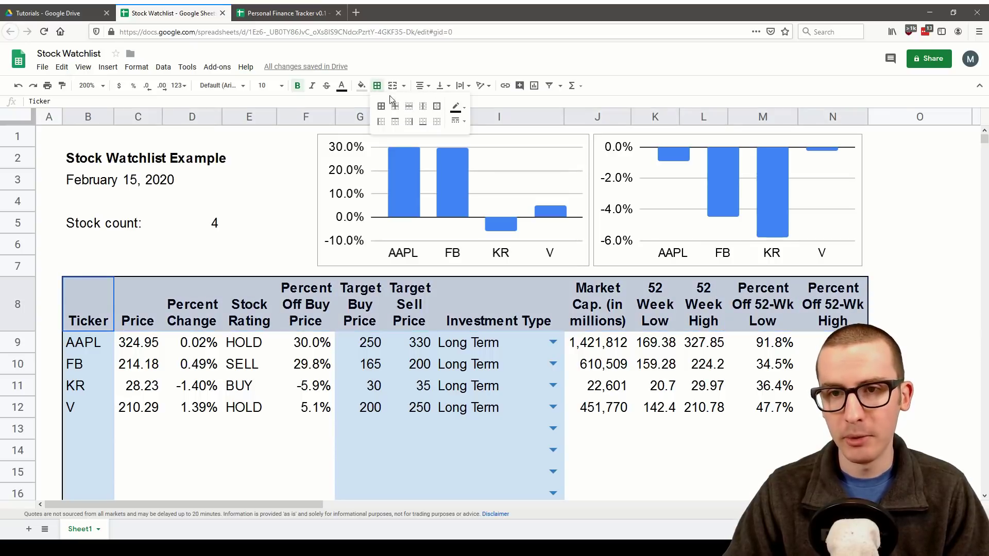
click(423, 121)
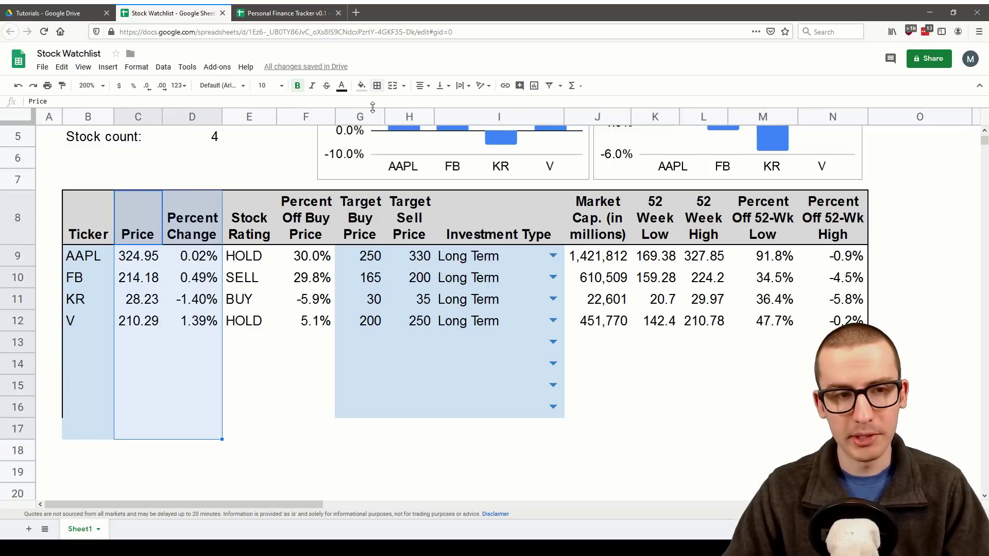
- Separate the table's column groups B, C:D, E:F, G:H, I, J and K:N with vertical borders, and delete rows 16 and 17
click(378, 85)
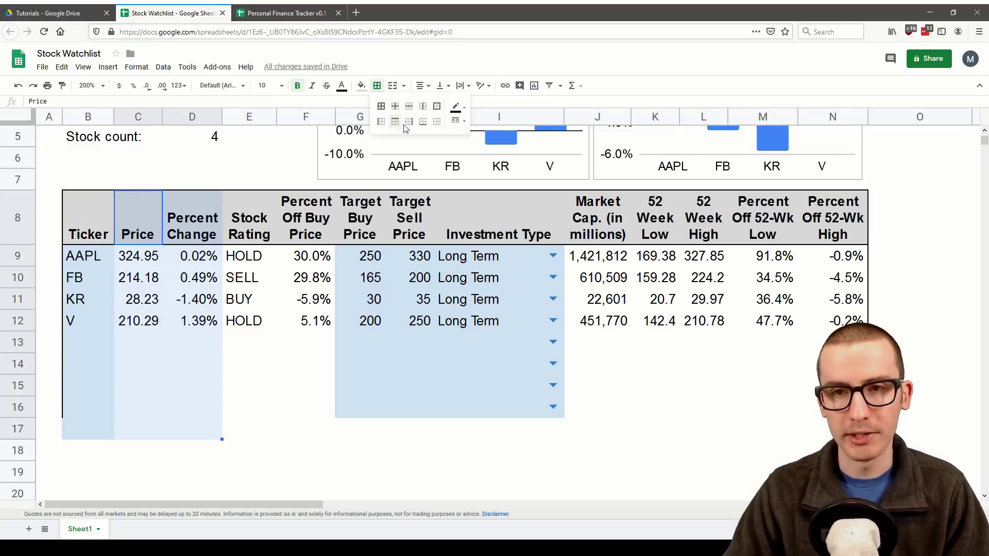
click(381, 121)
click(409, 121)
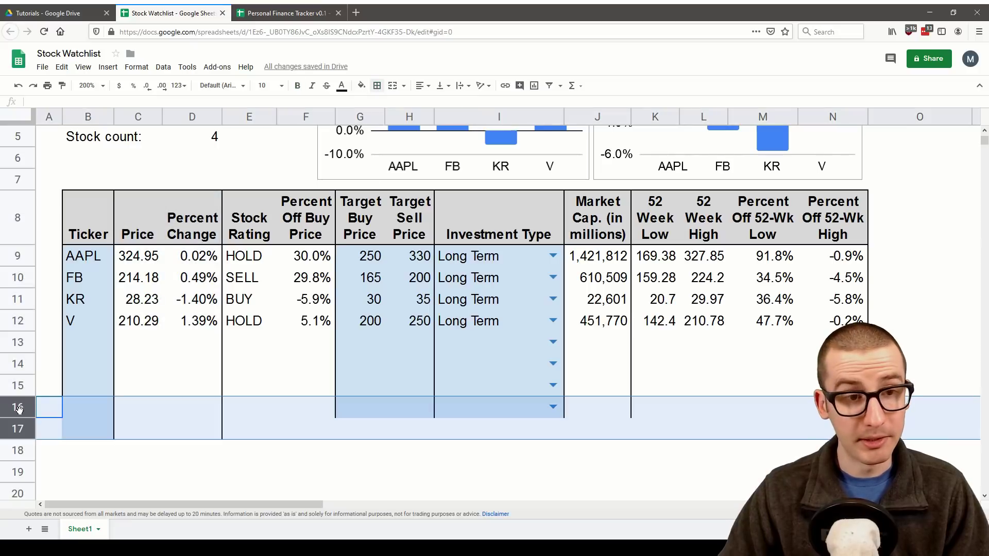
right_click(19, 409)
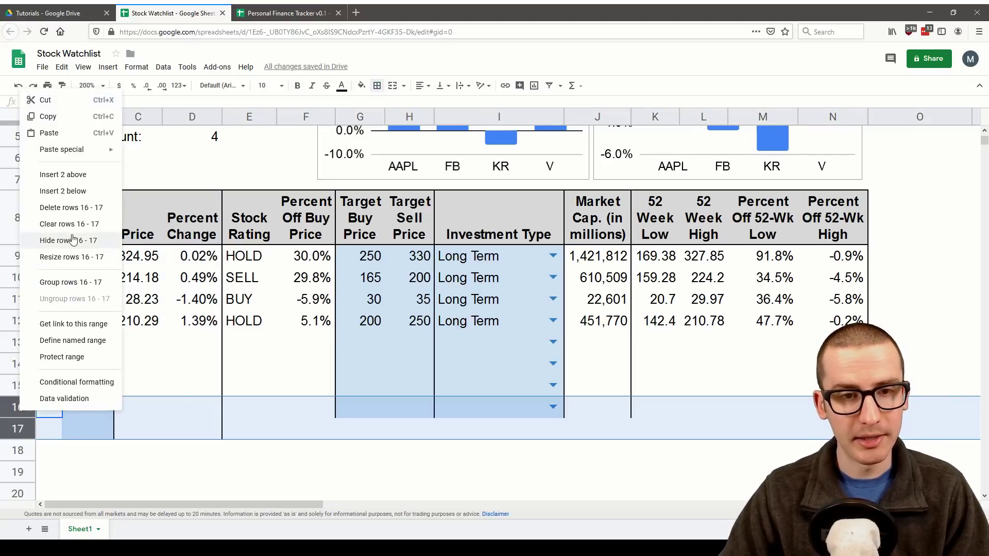
click(71, 208)
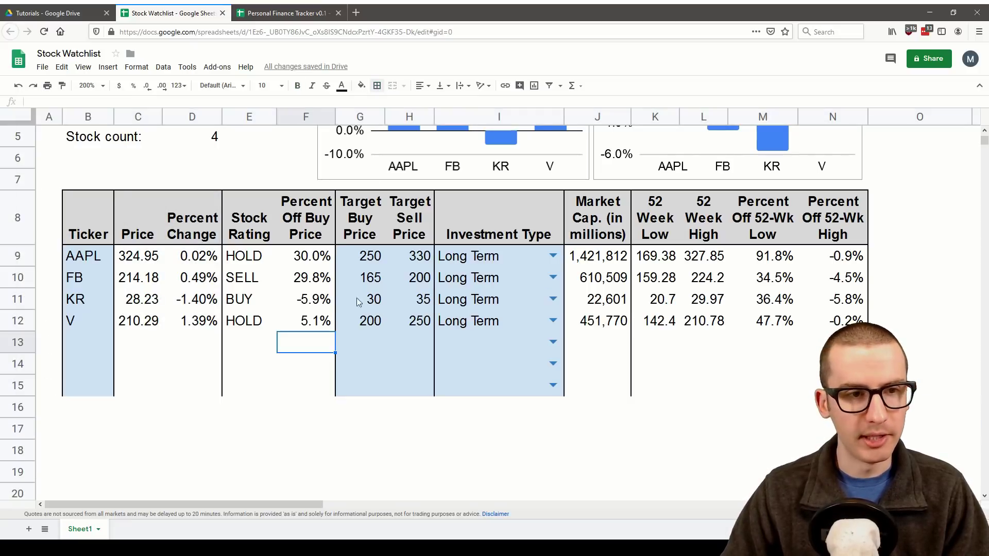
- Add an outer border around the stock count label and value in row 5
drag(192, 223, 136, 223)
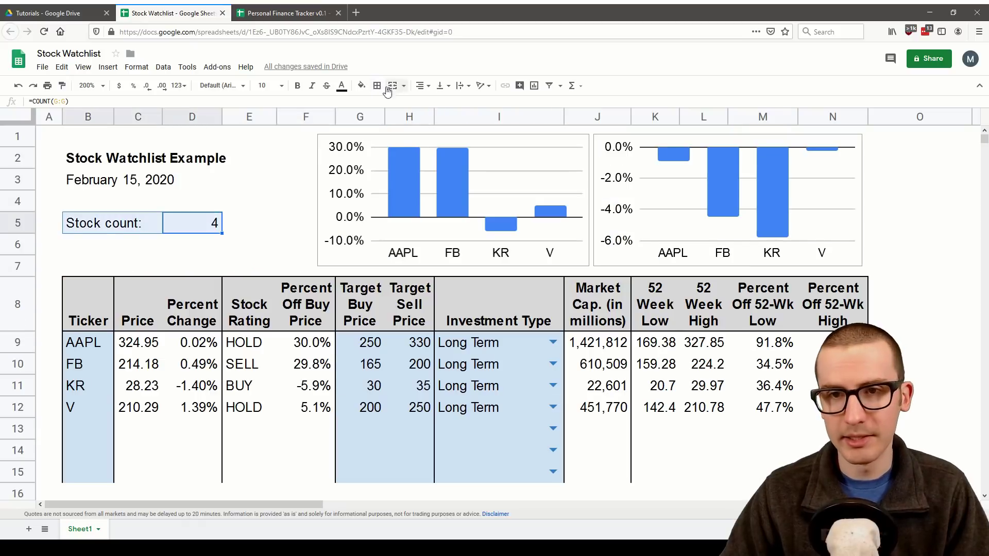
click(381, 88)
click(437, 106)
- Fill the stock count label cell with light gray and center the count in D5
click(126, 230)
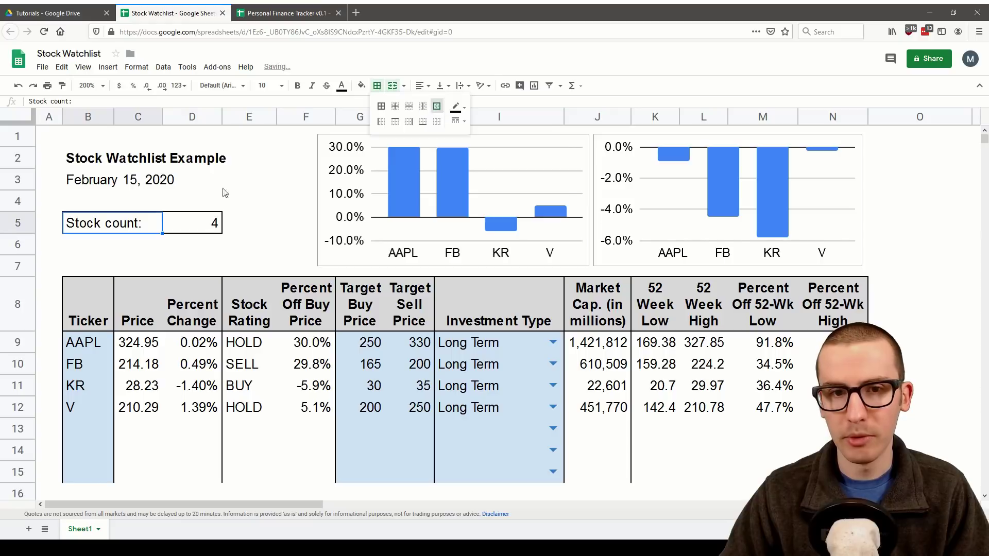
click(361, 85)
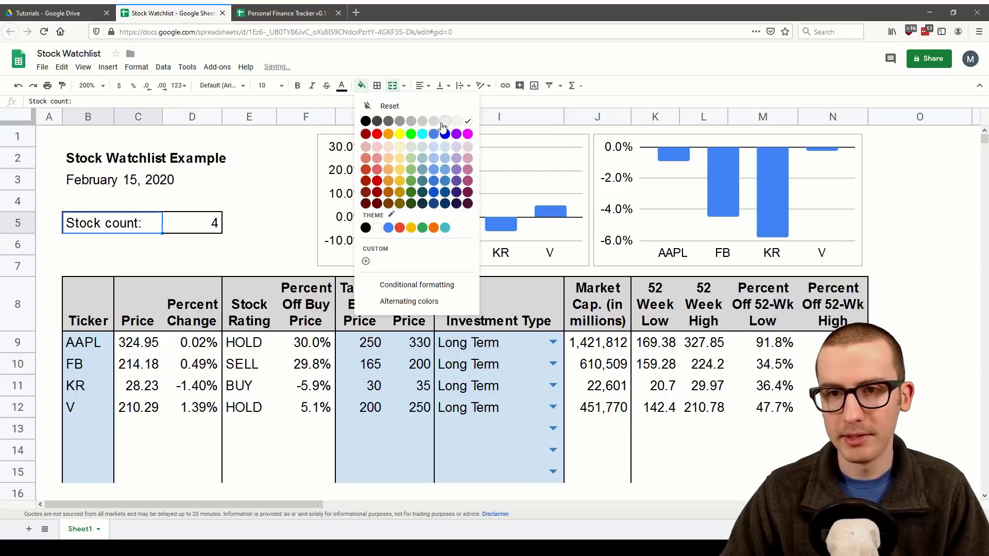
click(437, 123)
- Center the Stock Rating entries in E9:E15 and the Investment Type entries in I9:I15 horizontally
click(258, 343)
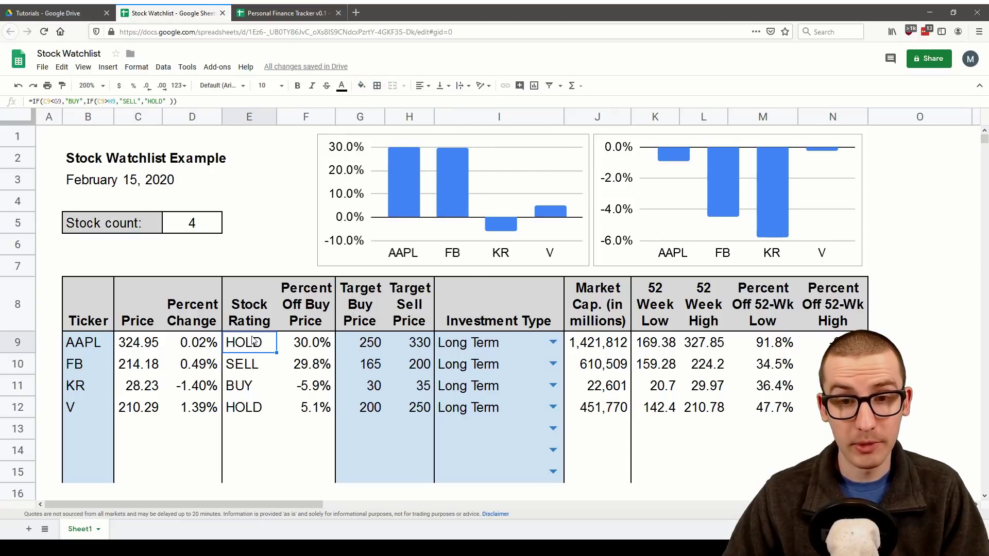
drag(253, 340, 251, 474)
drag(513, 353, 509, 465)
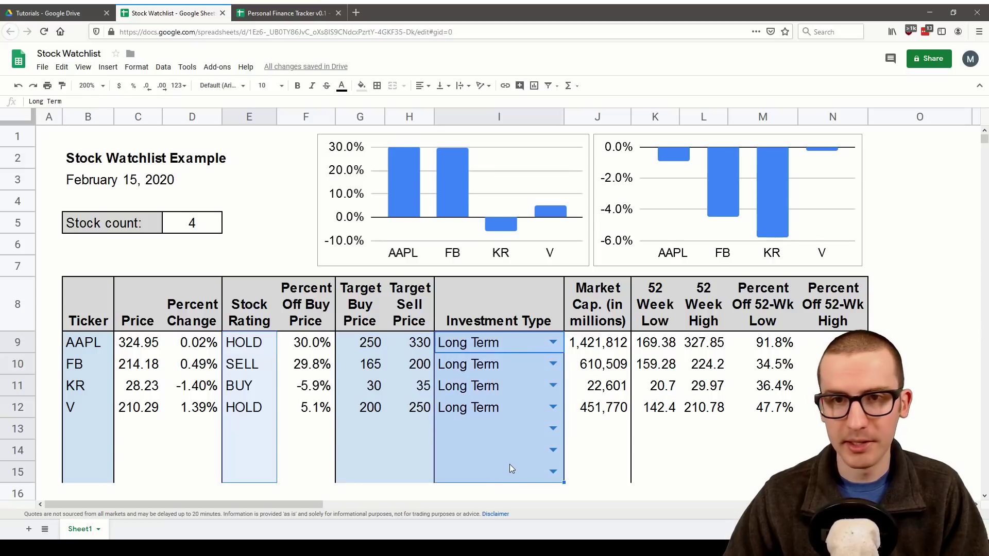
click(421, 86)
click(434, 103)
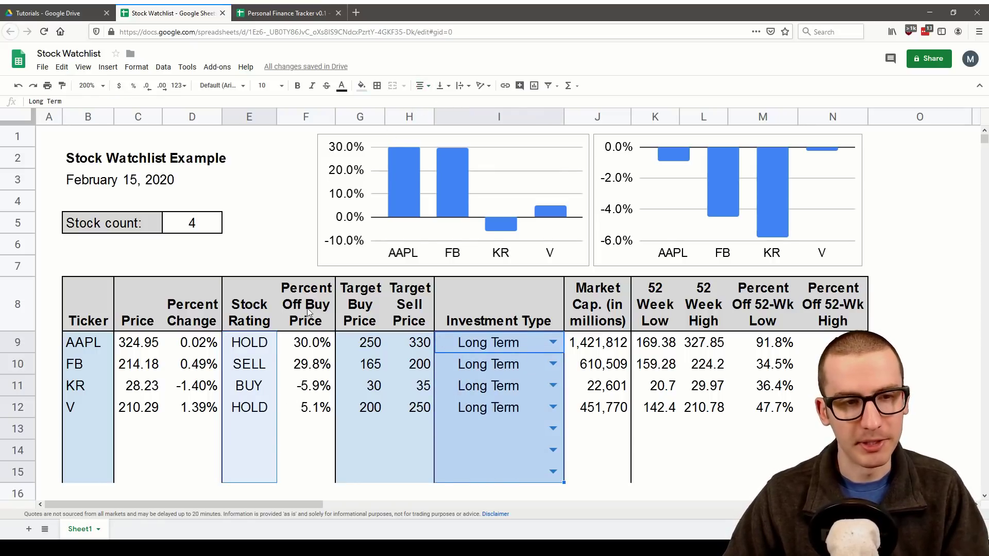
- Start a conditional formatting rule for the Stock Rating cells E9:E15
click(260, 342)
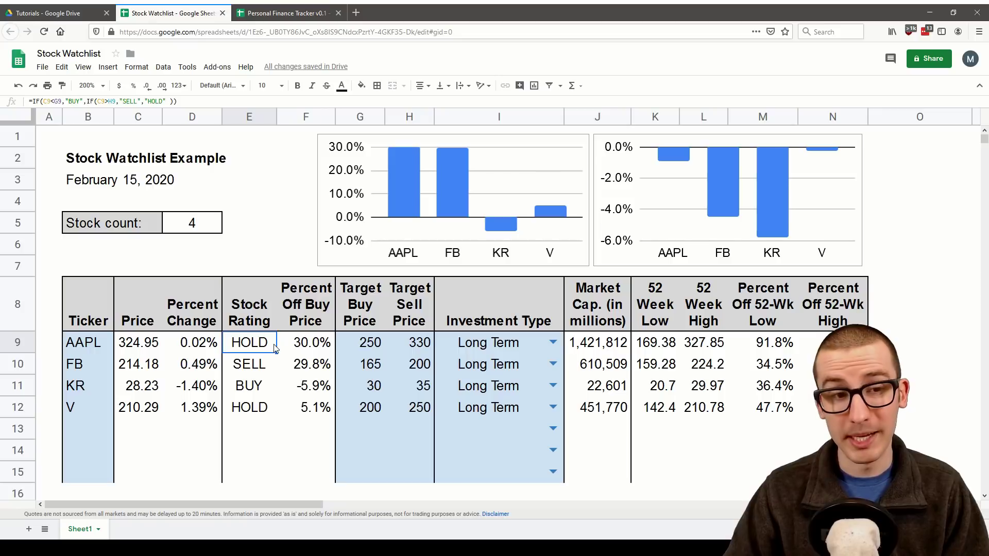
drag(263, 351, 265, 478)
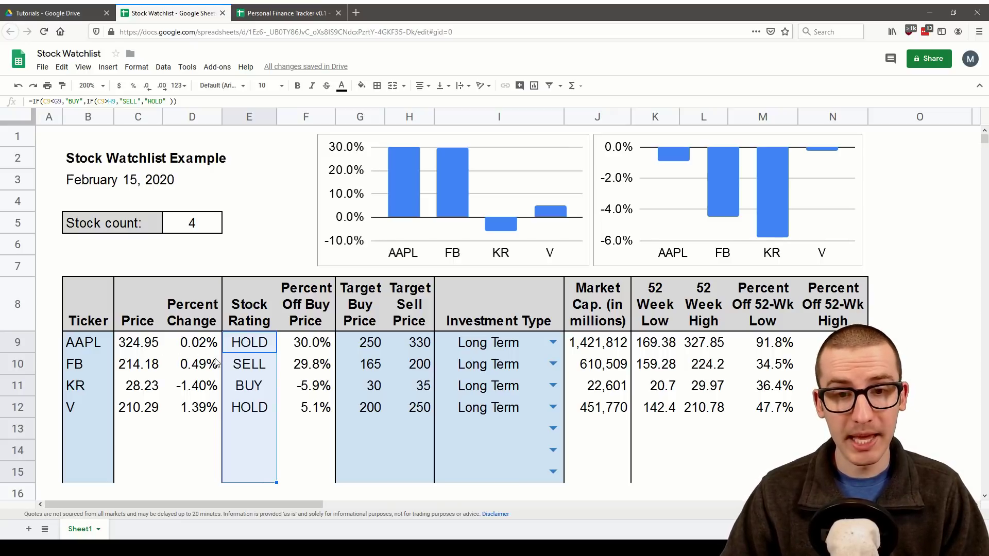
click(255, 345)
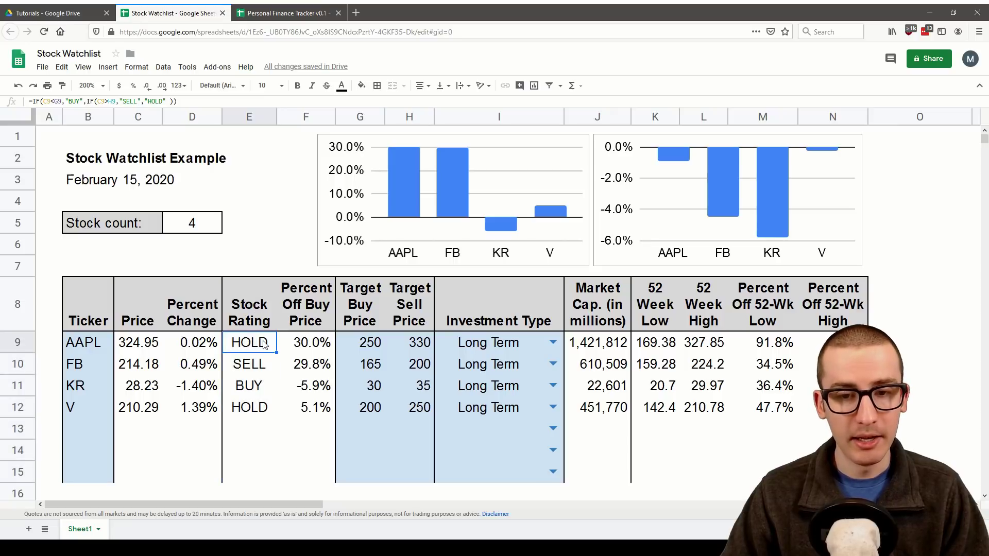
shift+click(265, 468)
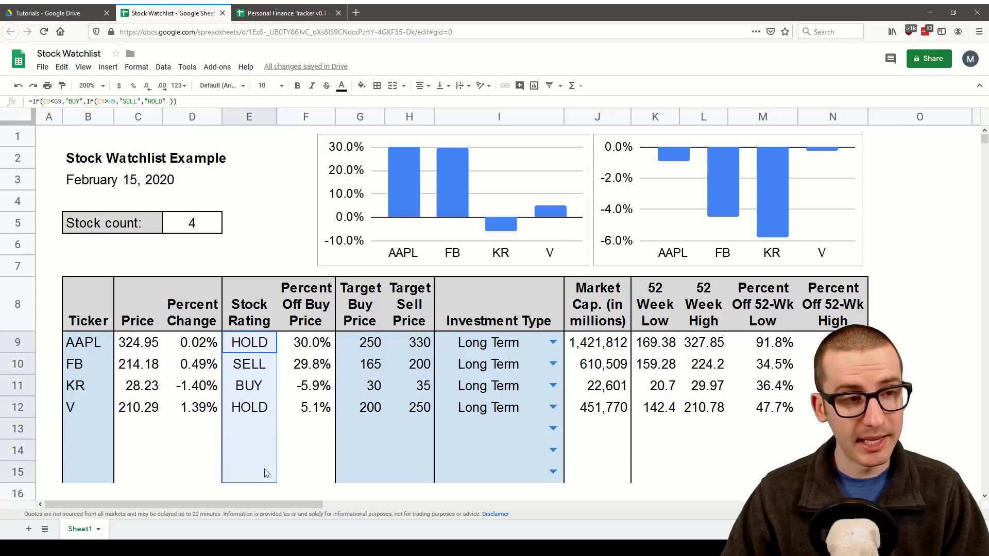
right_click(251, 364)
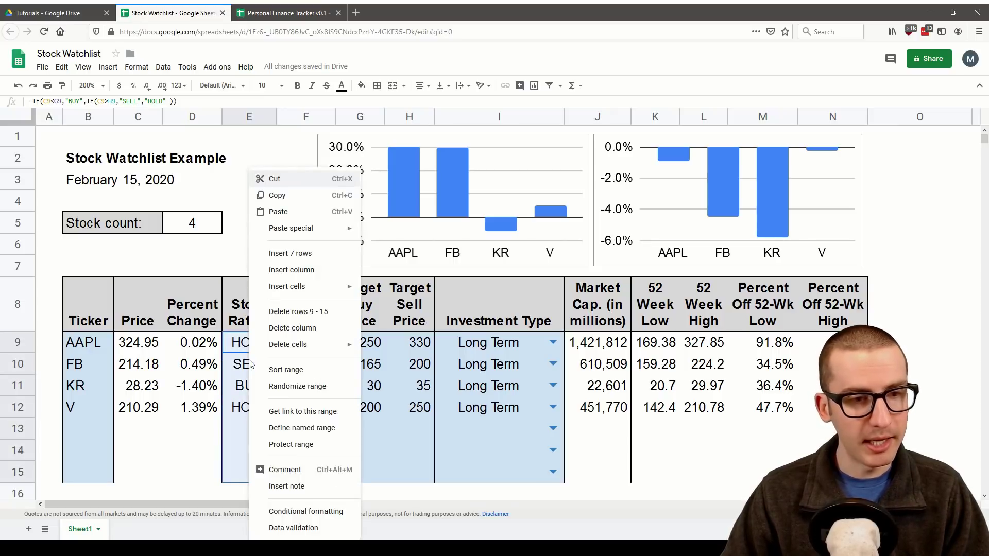
click(320, 513)
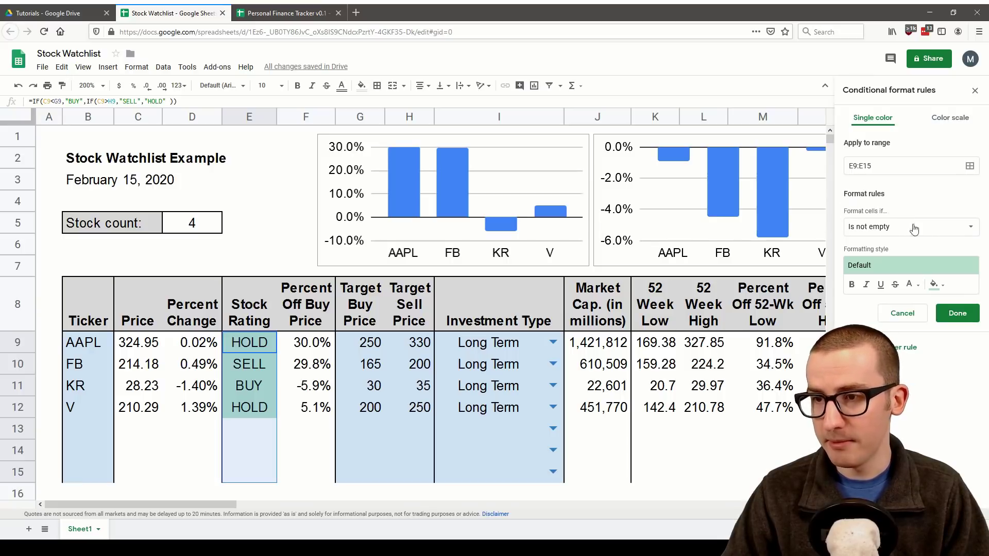
click(907, 269)
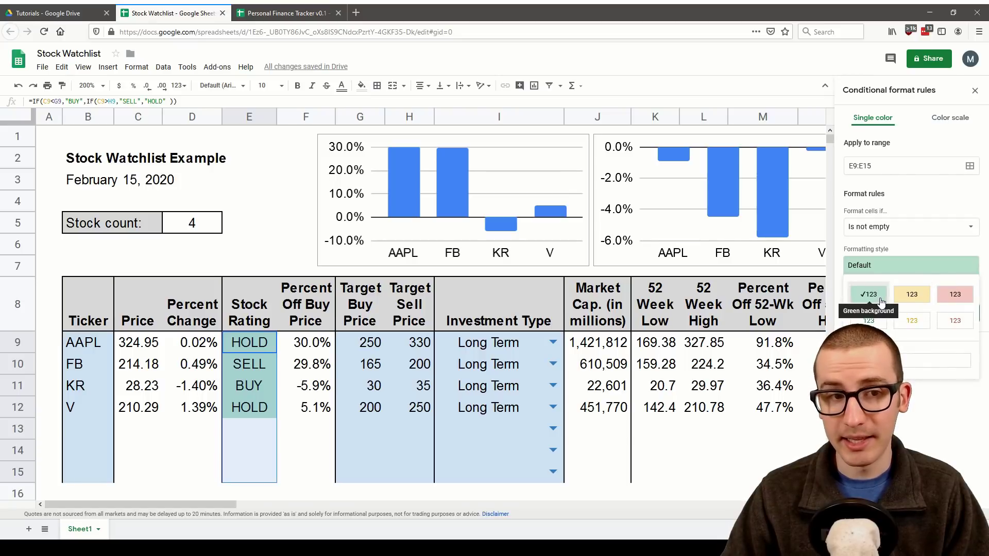
click(957, 268)
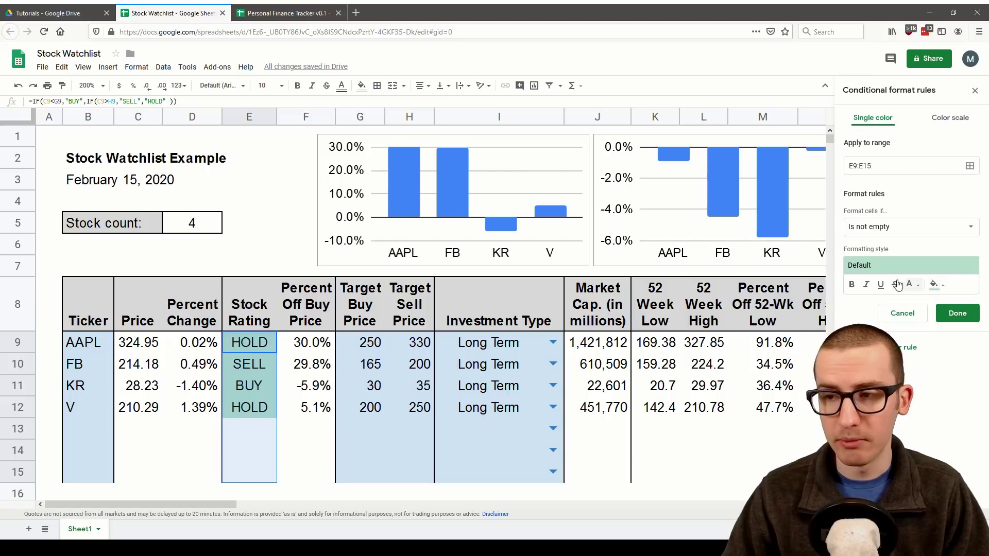
click(941, 267)
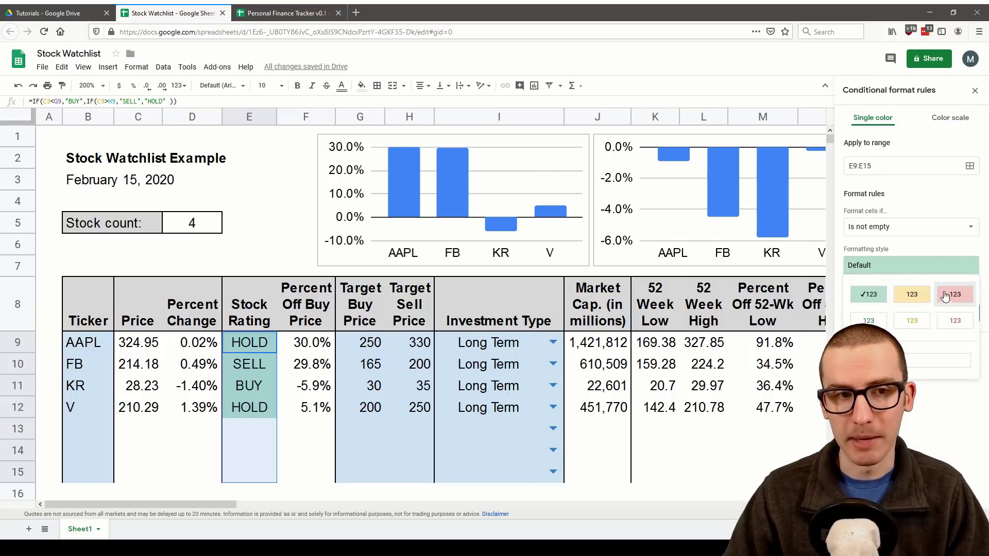
click(948, 268)
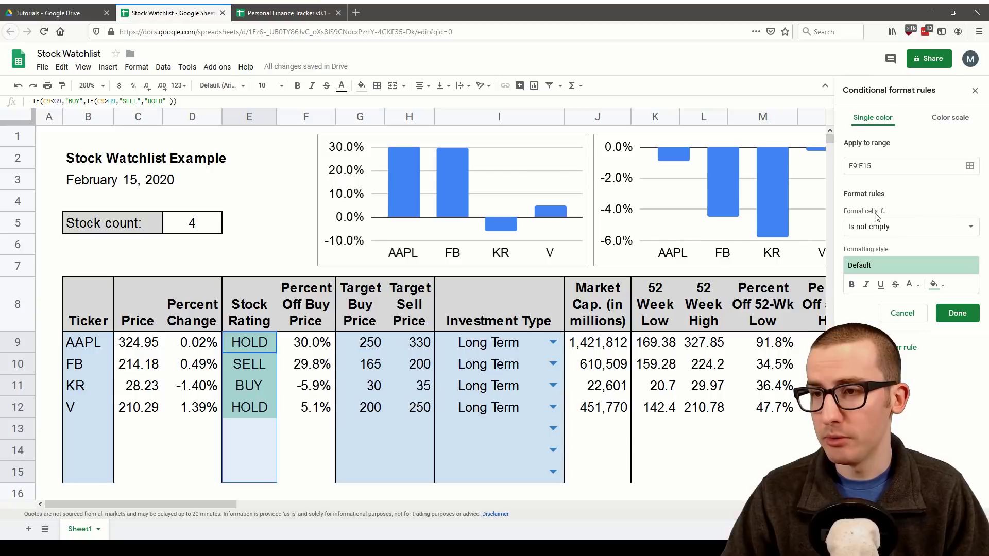
- Set the rule to Text contains "BUY" with the default green background and save it
click(952, 229)
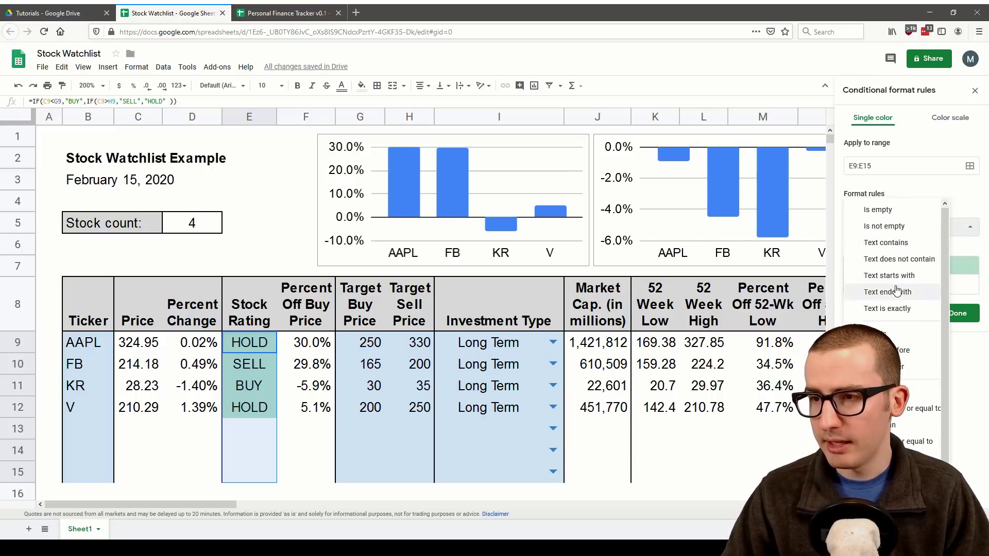
click(891, 243)
click(891, 250)
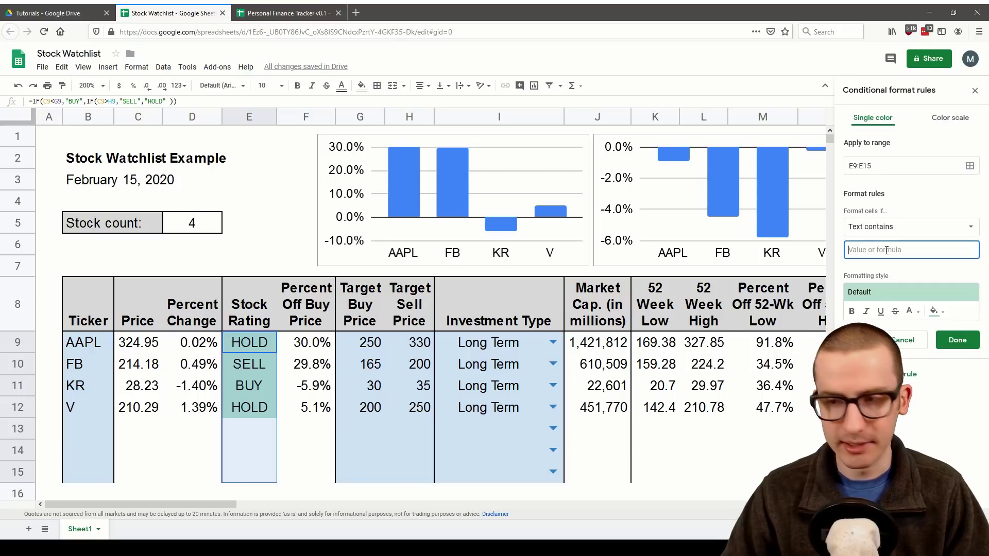
text(BUY)
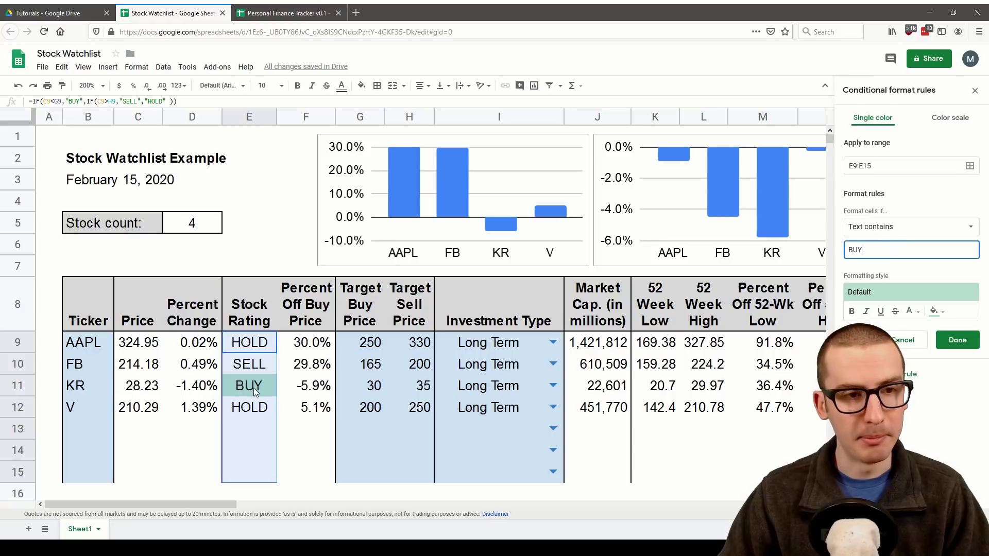
click(958, 342)
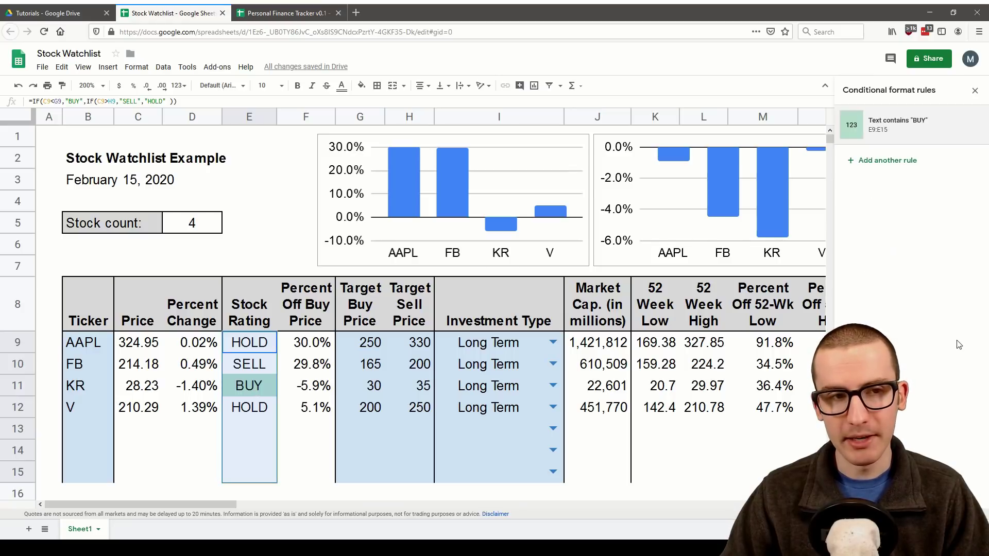
- Add a second conditional formatting rule for E9:E15: Text contains "HOLD" with the preset yellow background
click(870, 161)
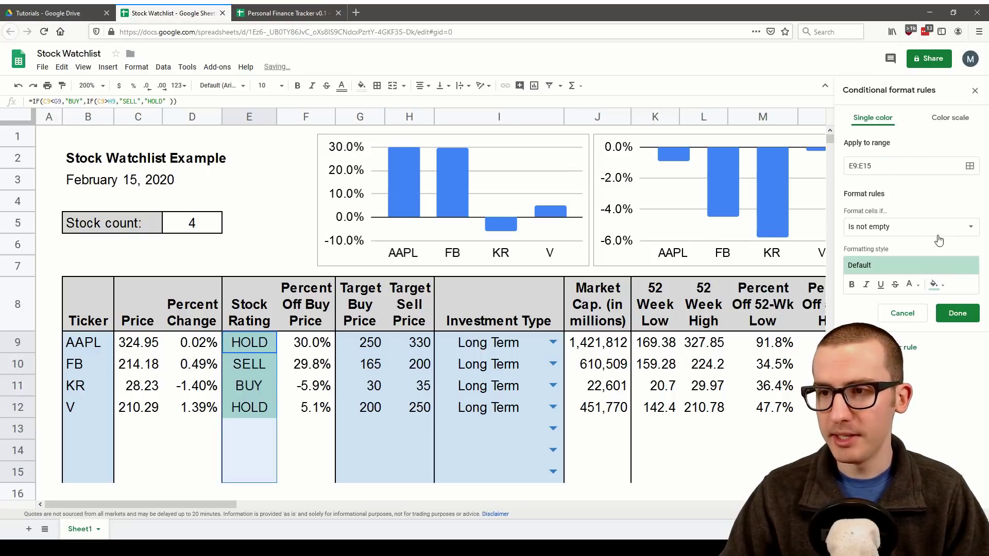
click(964, 232)
click(891, 242)
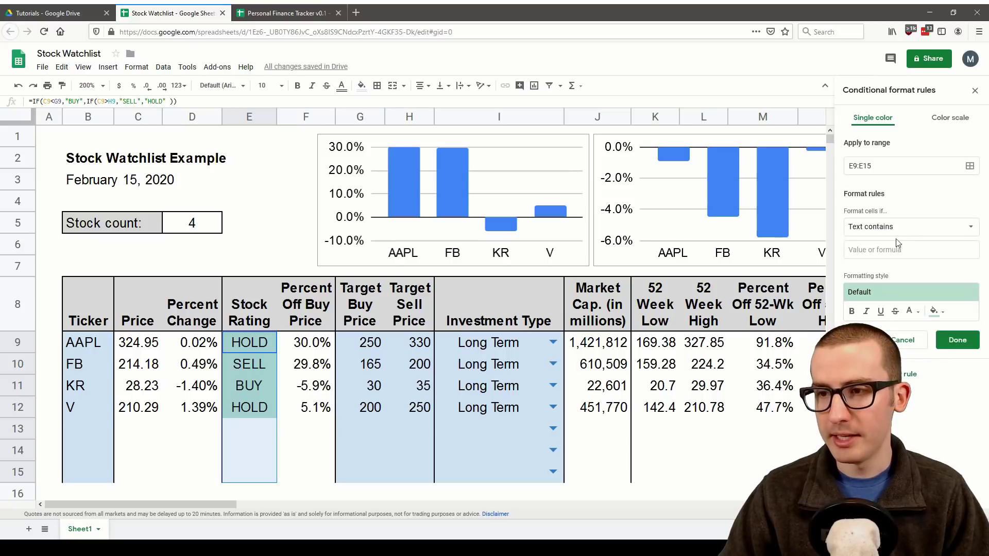
click(885, 248)
text(HOLD)
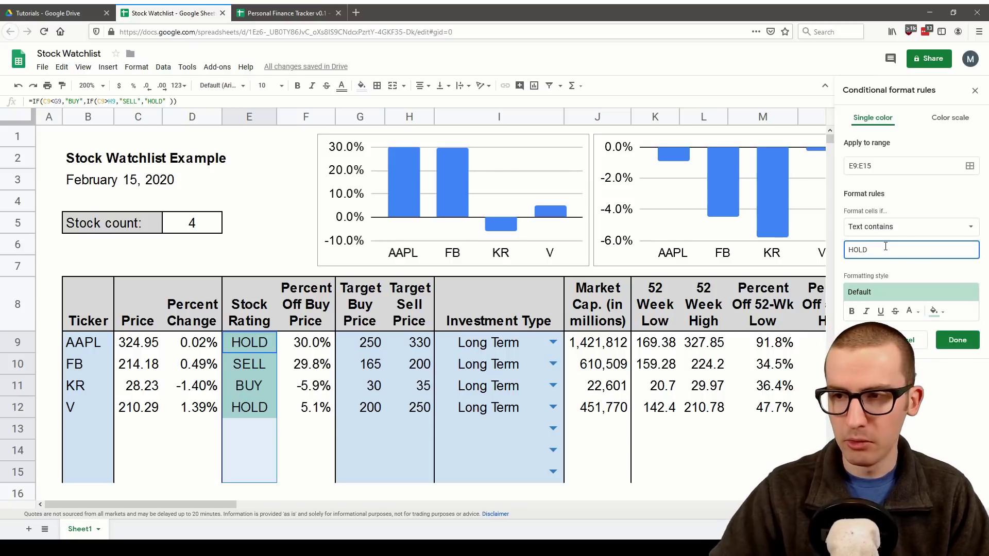
click(917, 297)
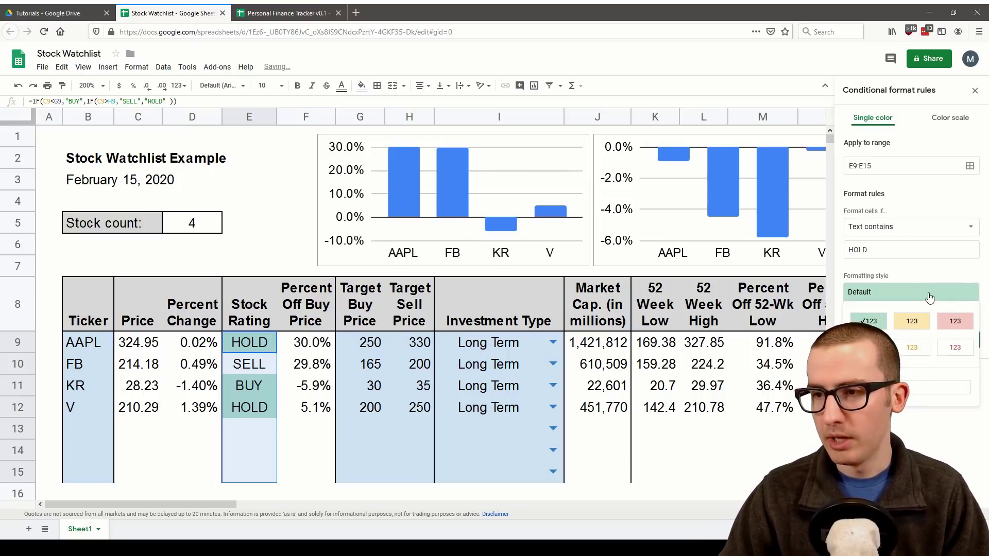
click(913, 318)
click(958, 340)
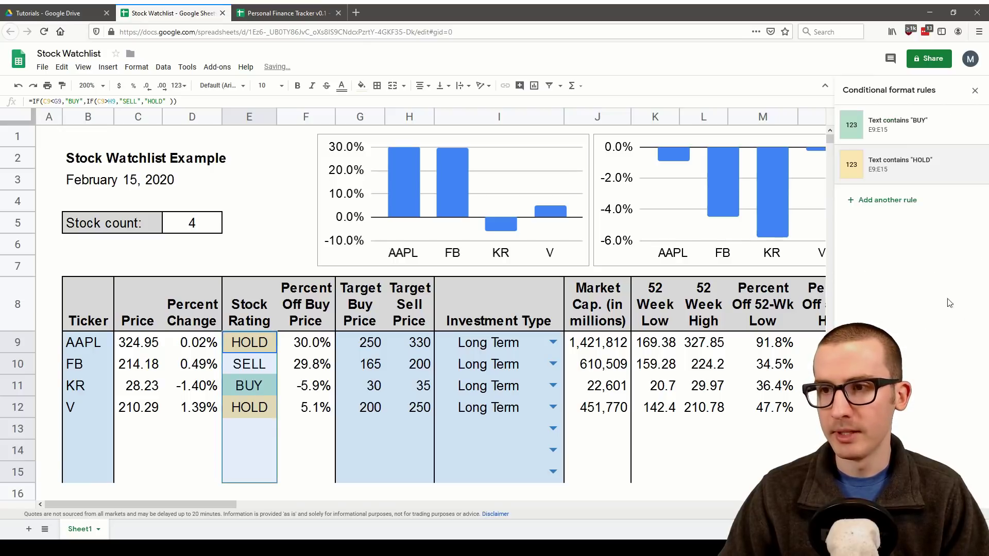
- Add a third conditional formatting rule for E9:E15: Text contains "SELL" with the preset red background
click(886, 200)
click(900, 226)
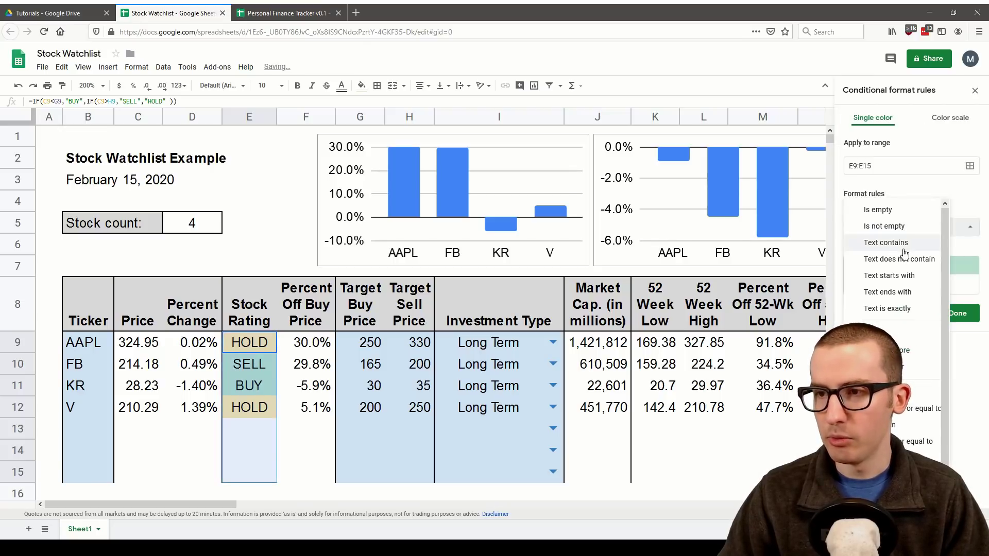
click(901, 244)
text(SELL)
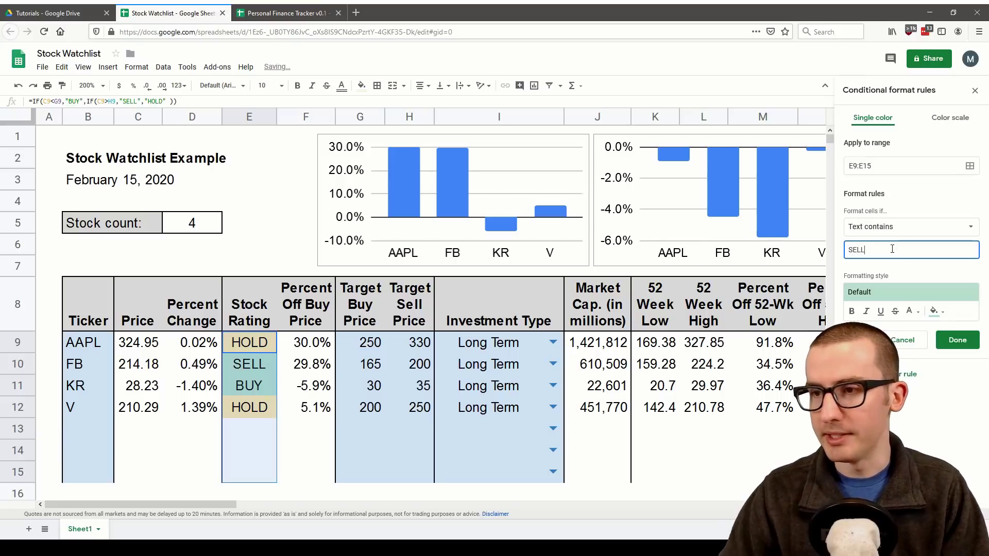
click(917, 292)
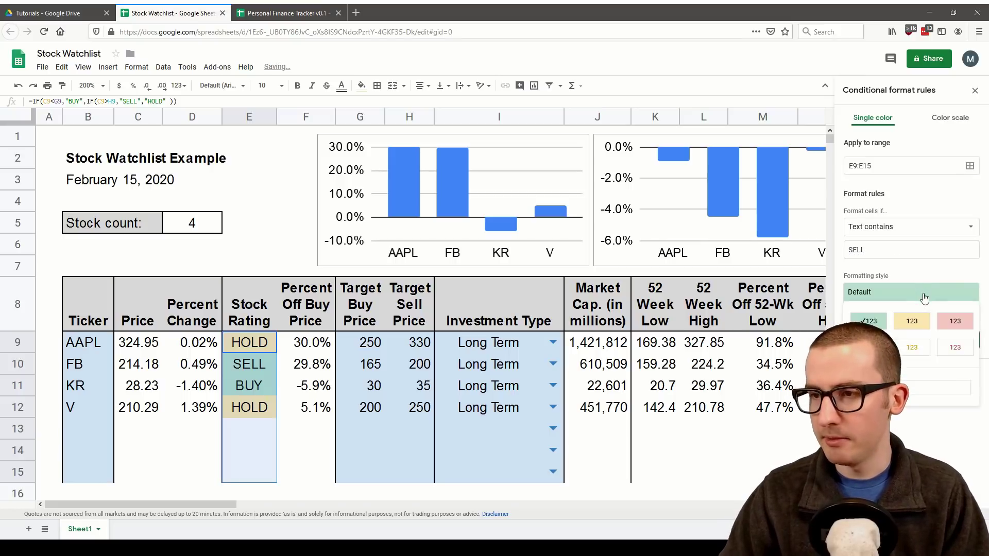
click(952, 326)
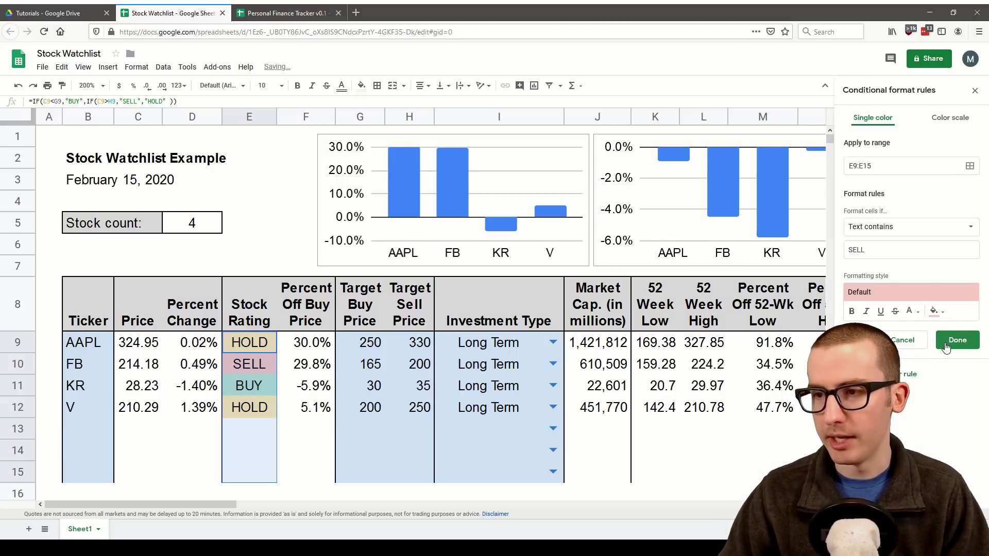
click(948, 343)
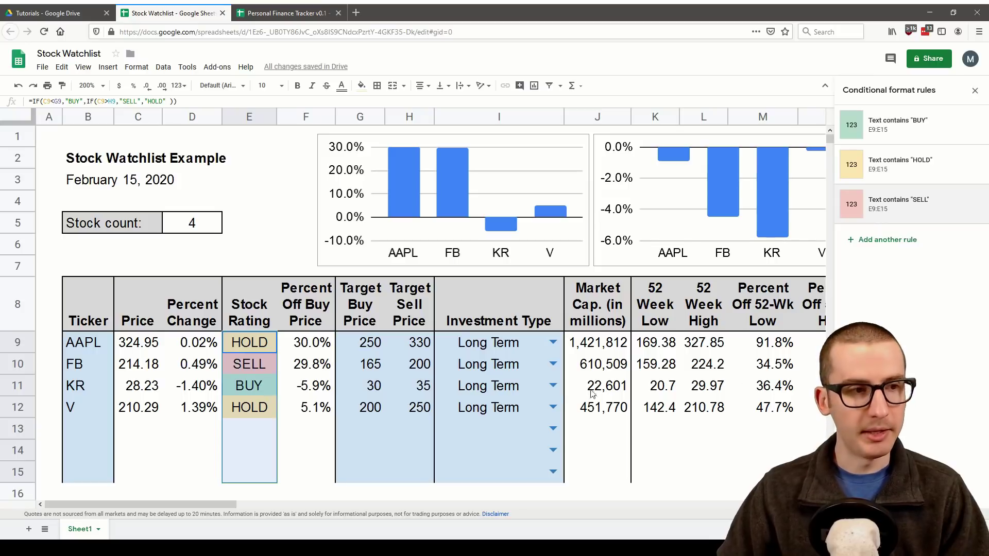
- Review the color-coded Stock Rating cells against their stock rows and close the conditional format rules
click(234, 424)
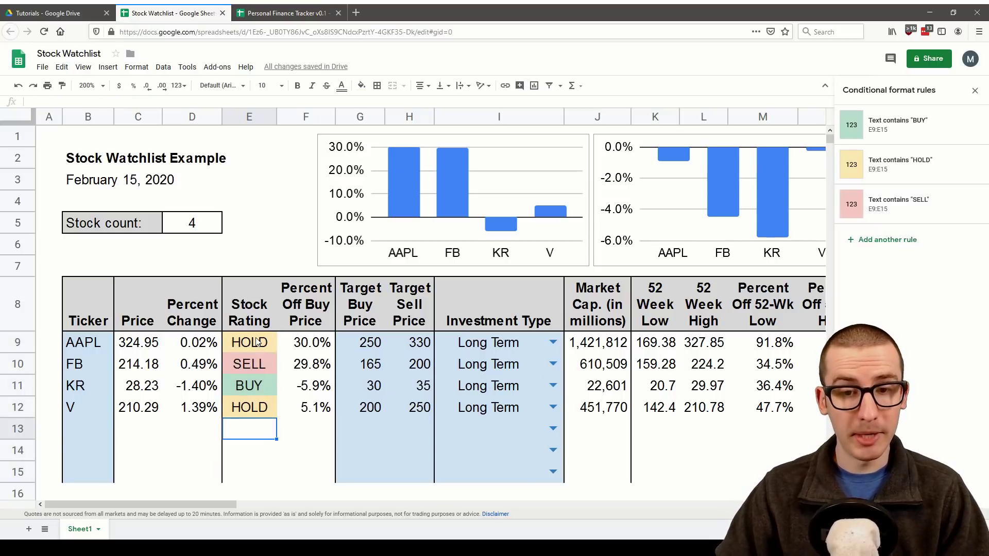
drag(256, 340, 261, 407)
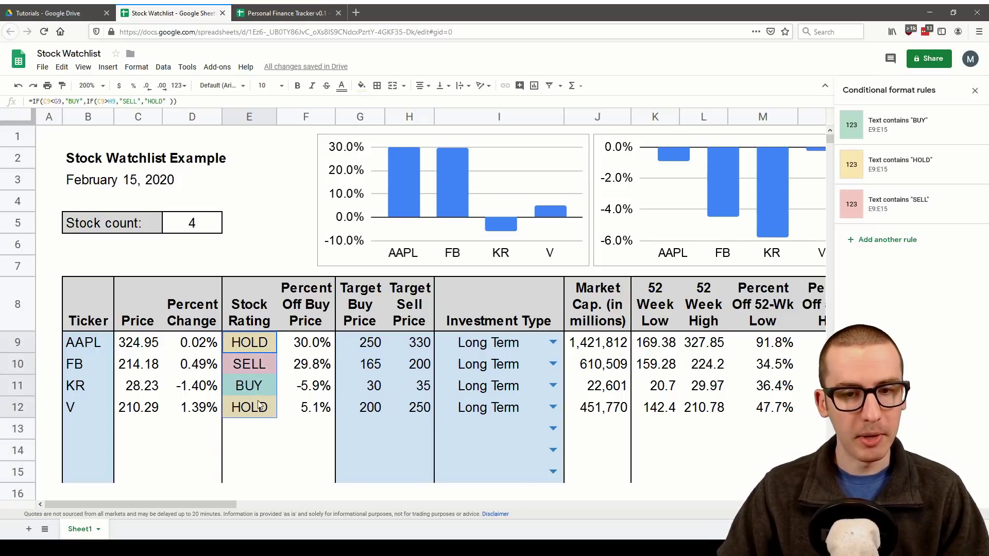
click(262, 342)
click(22, 387)
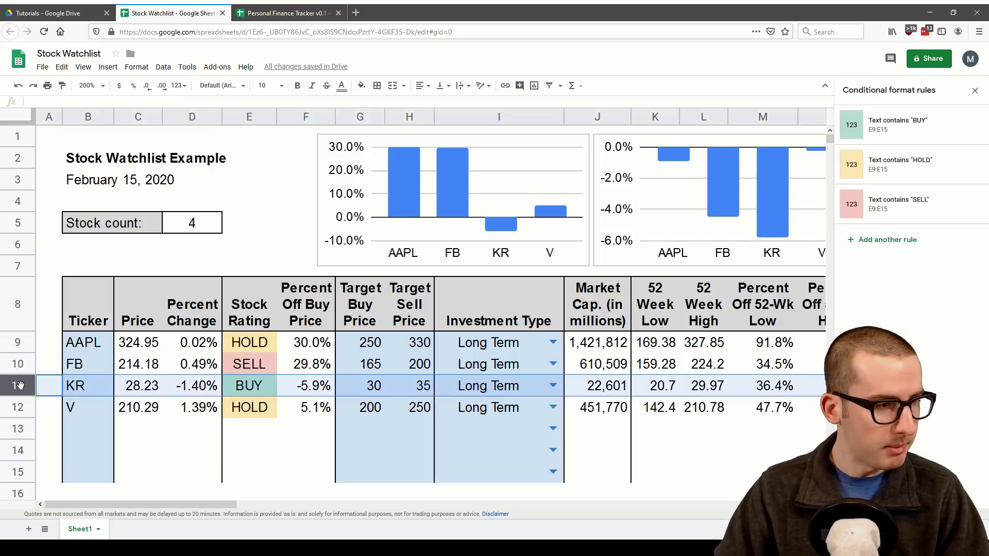
click(21, 364)
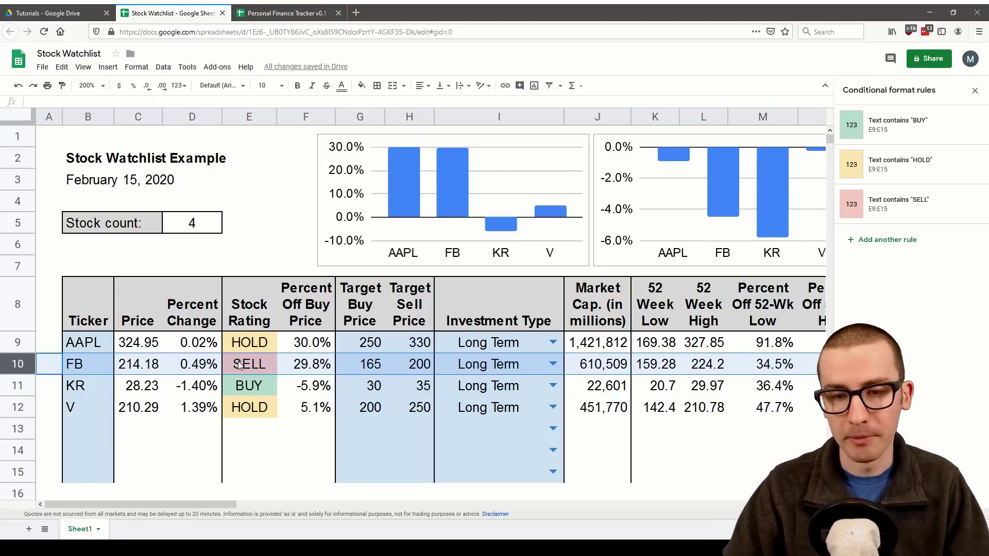
click(252, 346)
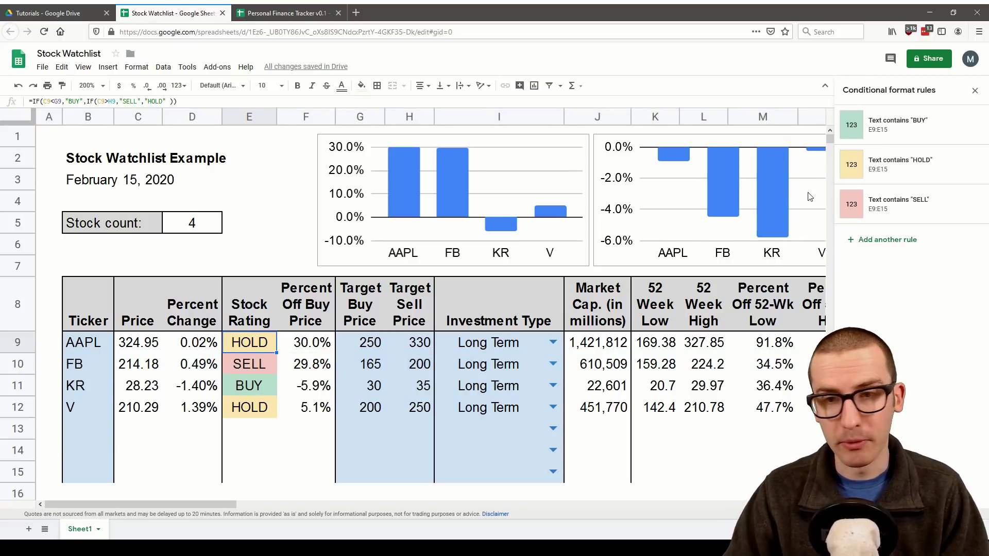
click(975, 91)
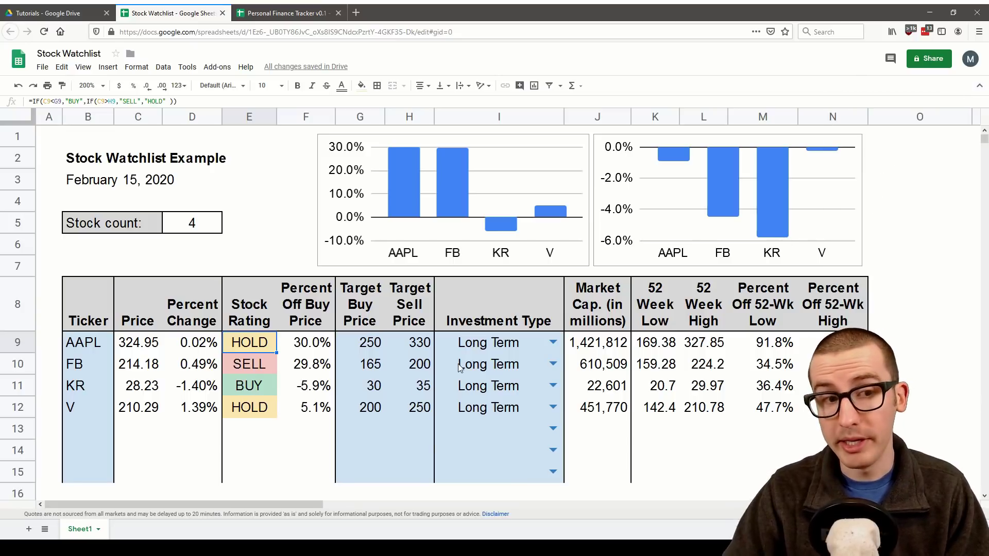
key(ctrl+shift+Down)
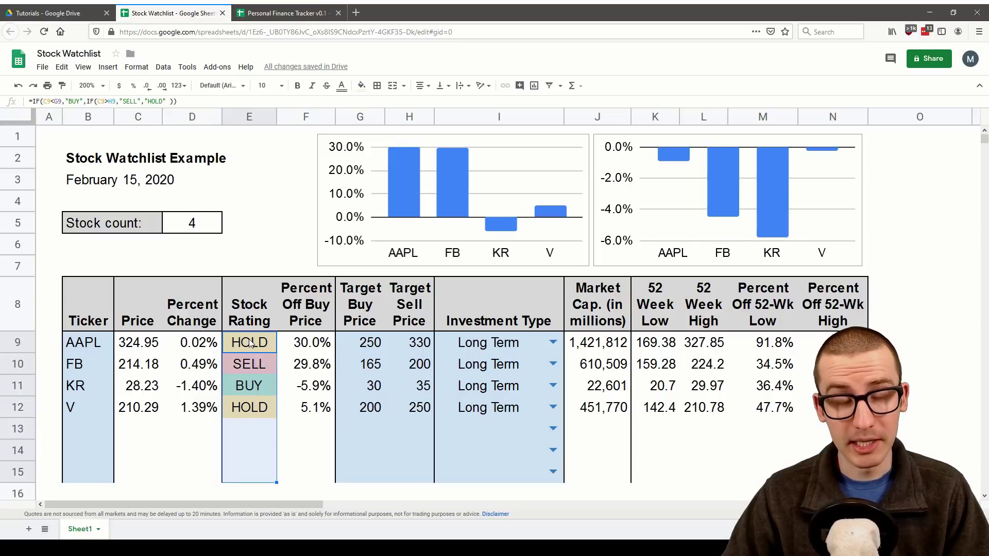
click(249, 343)
click(255, 362)
click(251, 392)
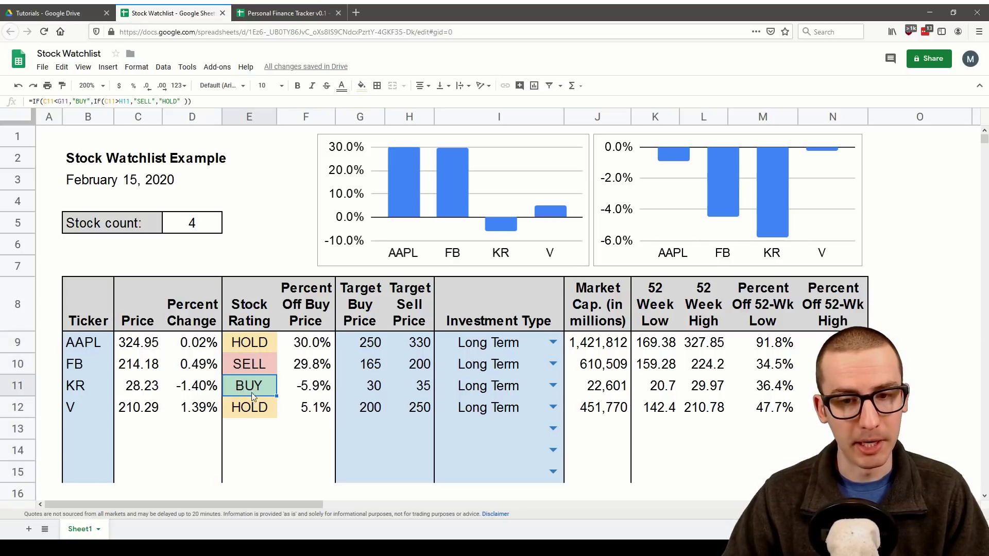
- Start a conditional formatting color scale for the Percent Change cells D9:D15 using the red-to-white-to-green preset
drag(206, 344, 200, 482)
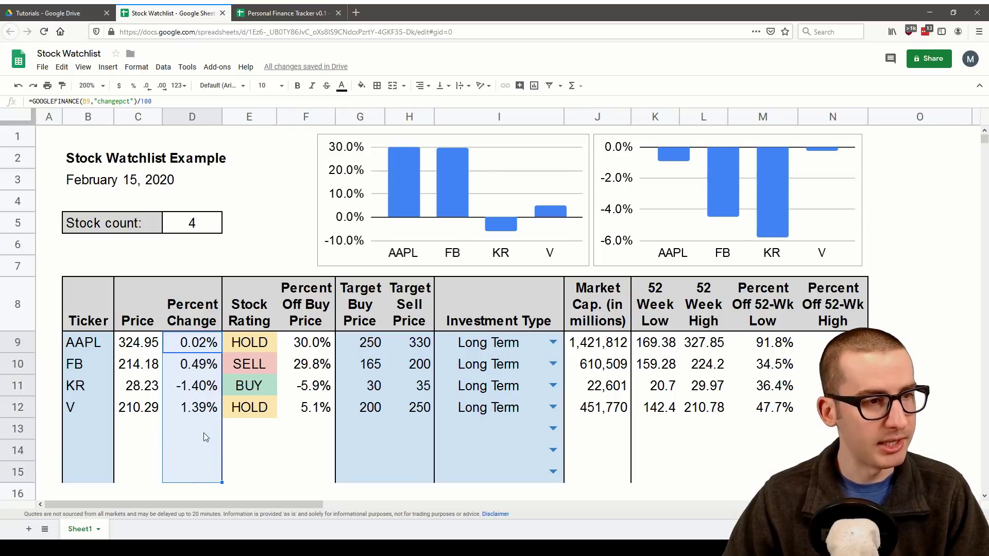
right_click(205, 395)
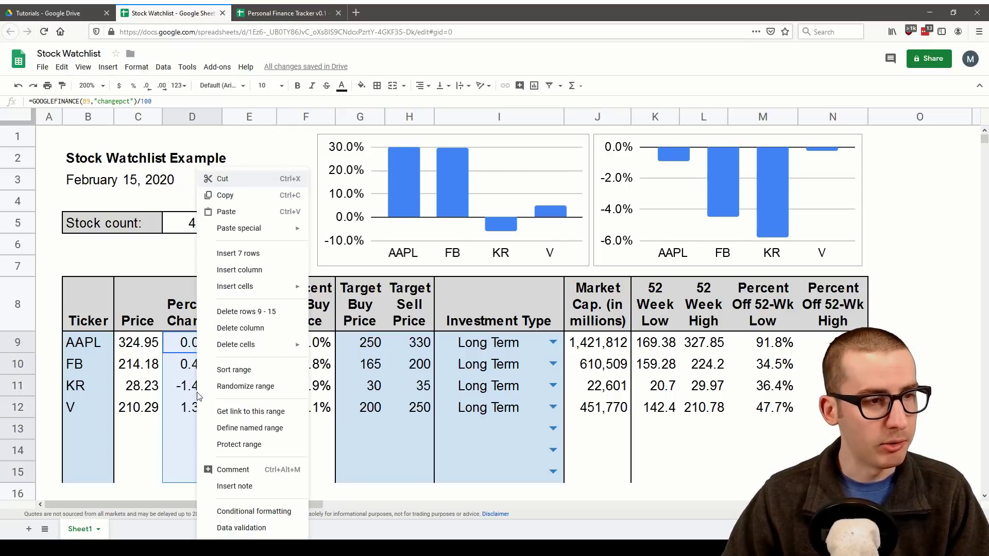
click(258, 508)
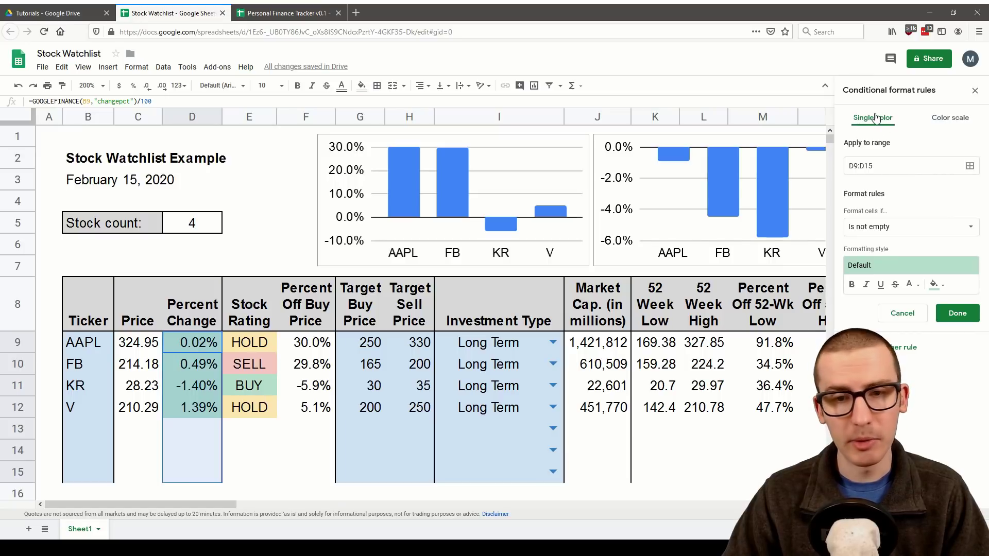
click(956, 121)
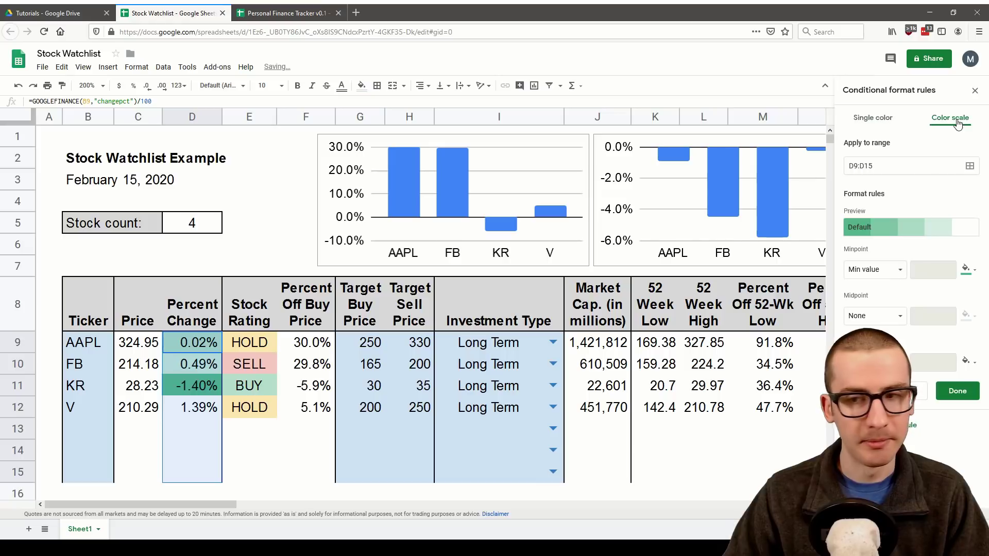
click(926, 233)
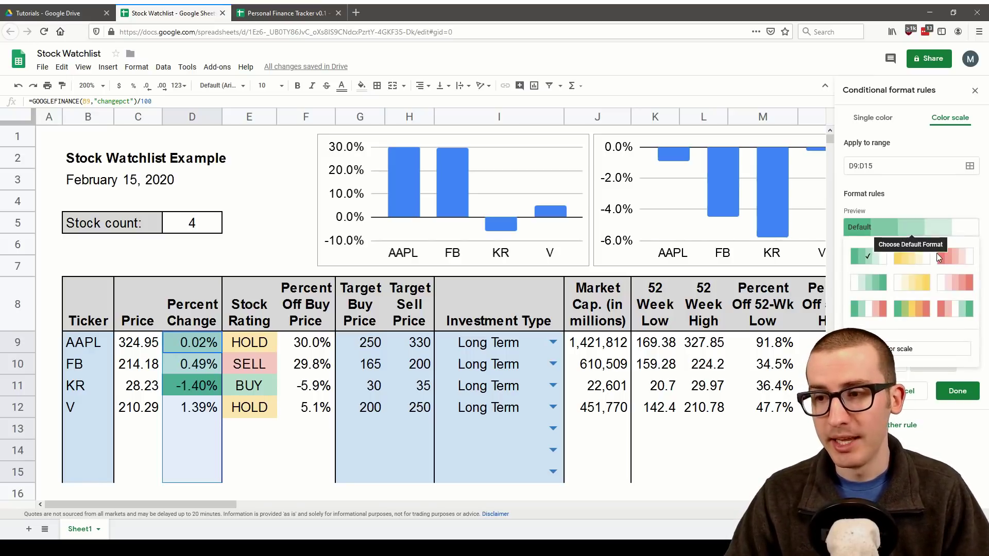
click(954, 309)
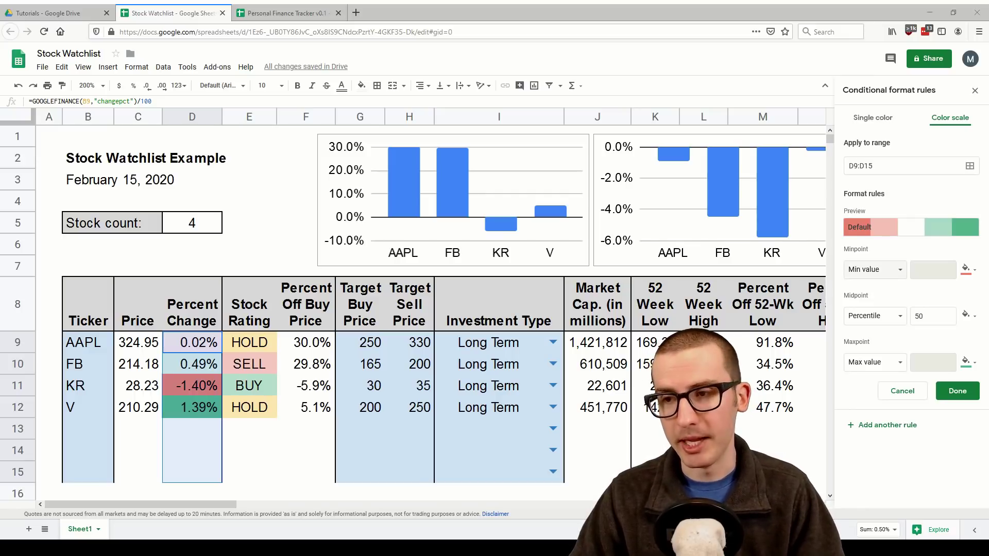
- Set the color scale's minpoint to the Number type with a value of -0.03
click(894, 278)
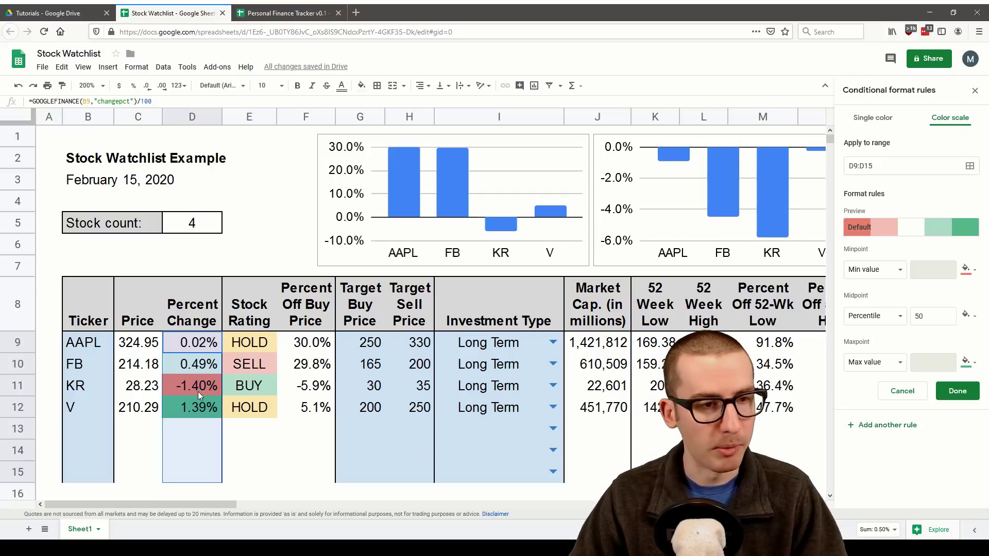
click(896, 276)
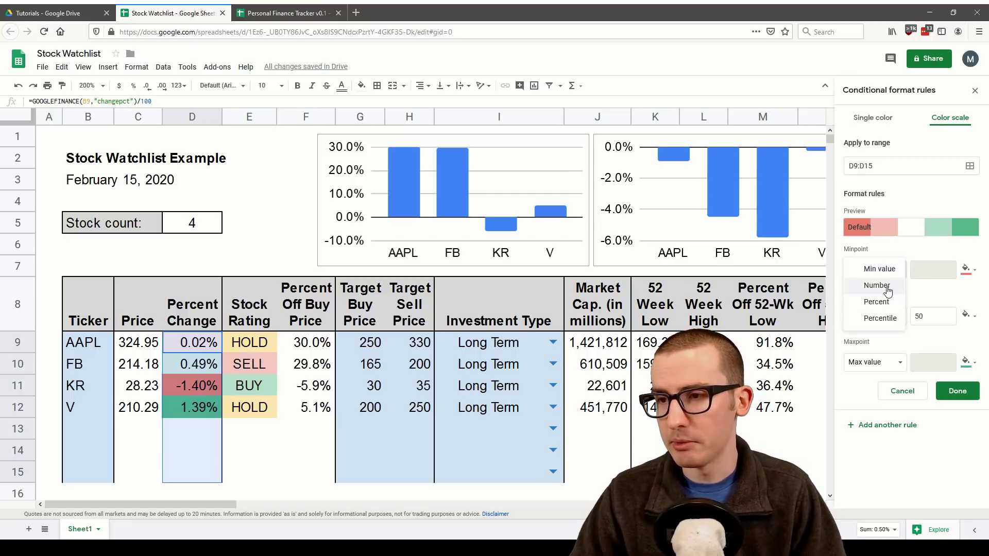
click(887, 289)
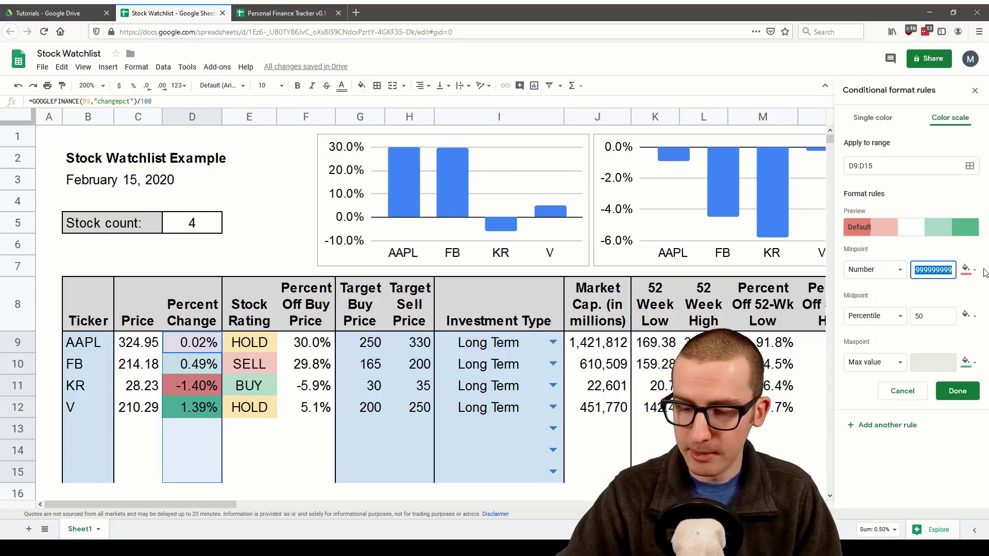
text(-0.03)
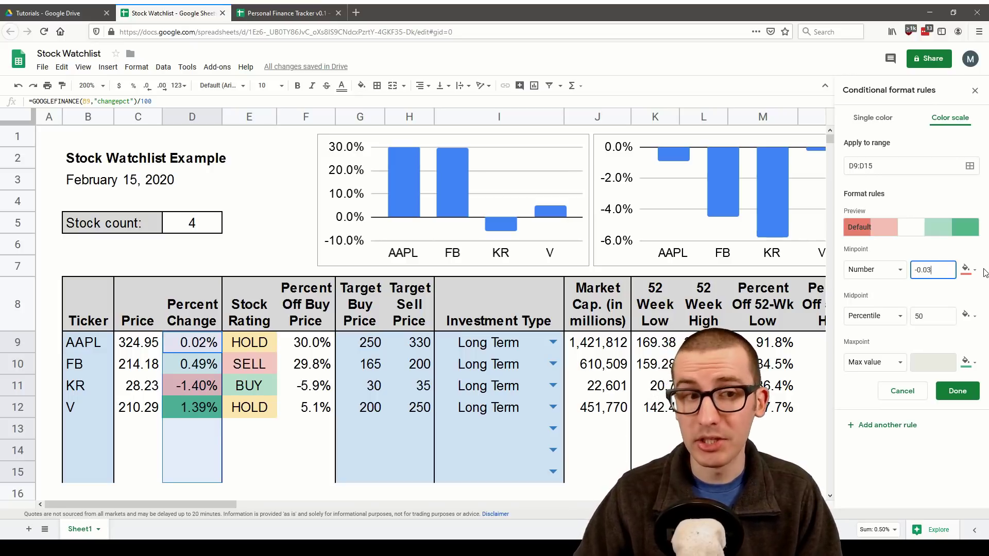
click(985, 272)
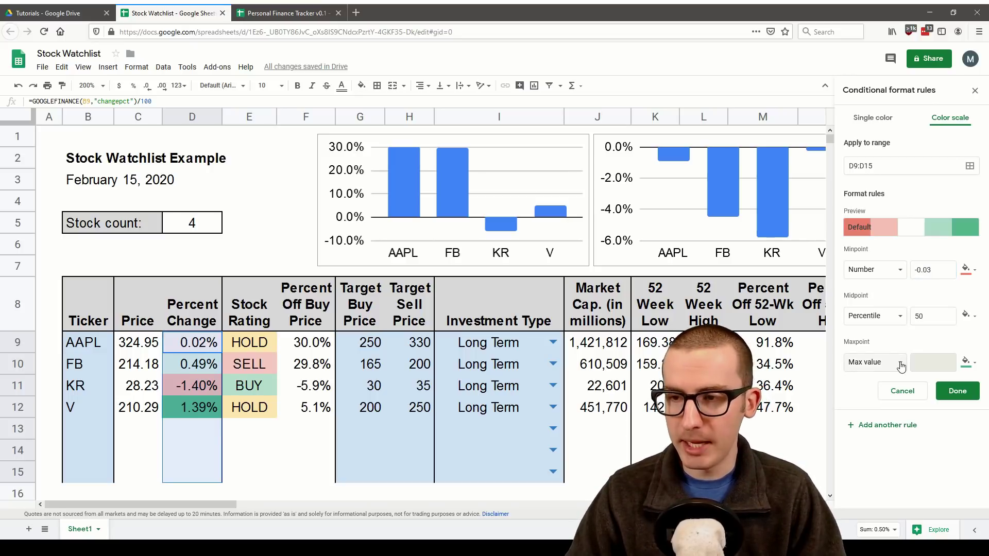
- Set the color scale's maxpoint to the Number type with a value of 0.03 and save the rule
click(901, 366)
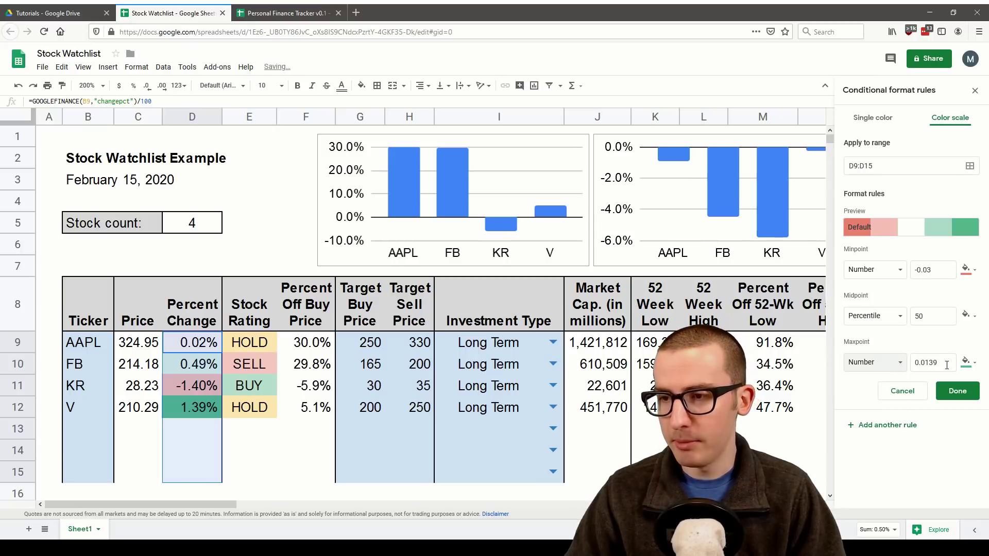
drag(949, 364, 890, 362)
text(0.03)
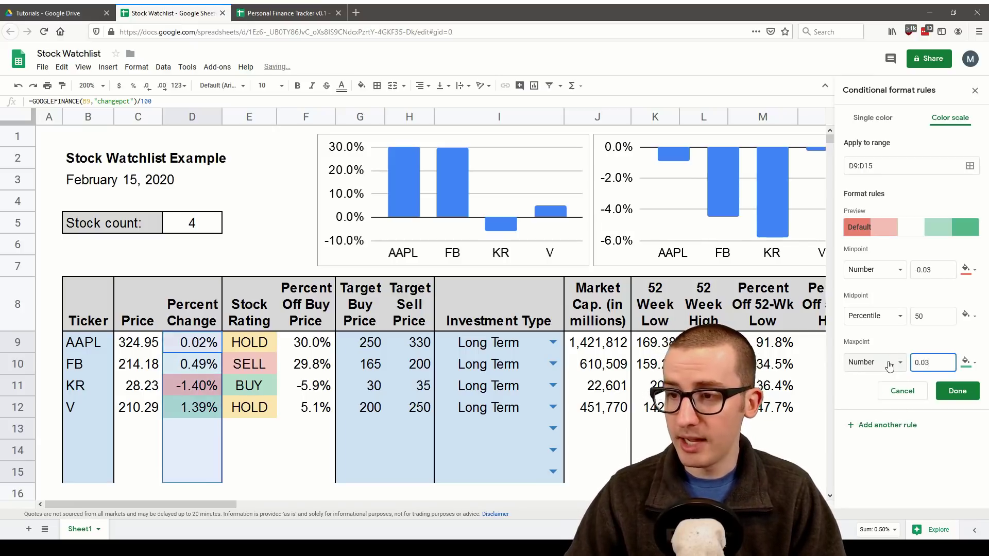
click(937, 343)
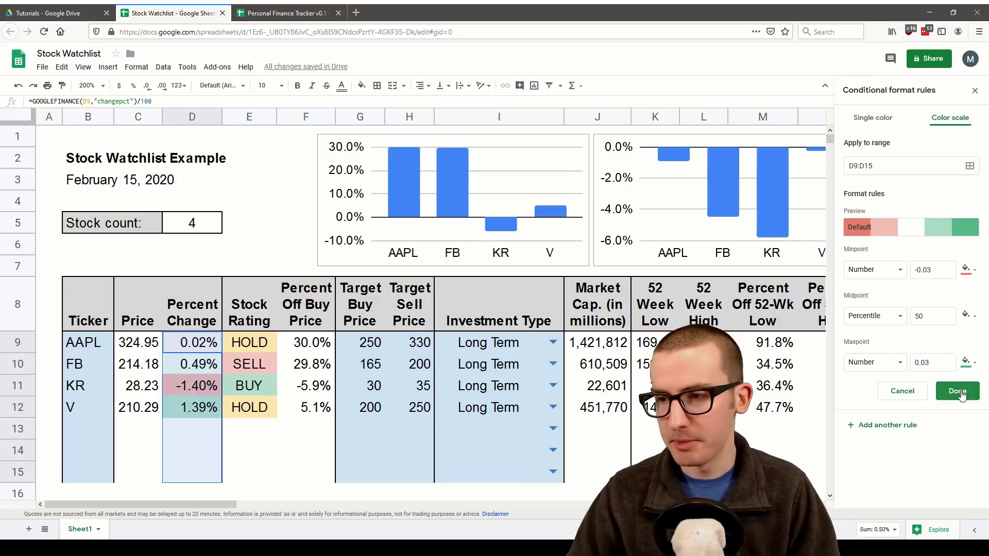
click(957, 392)
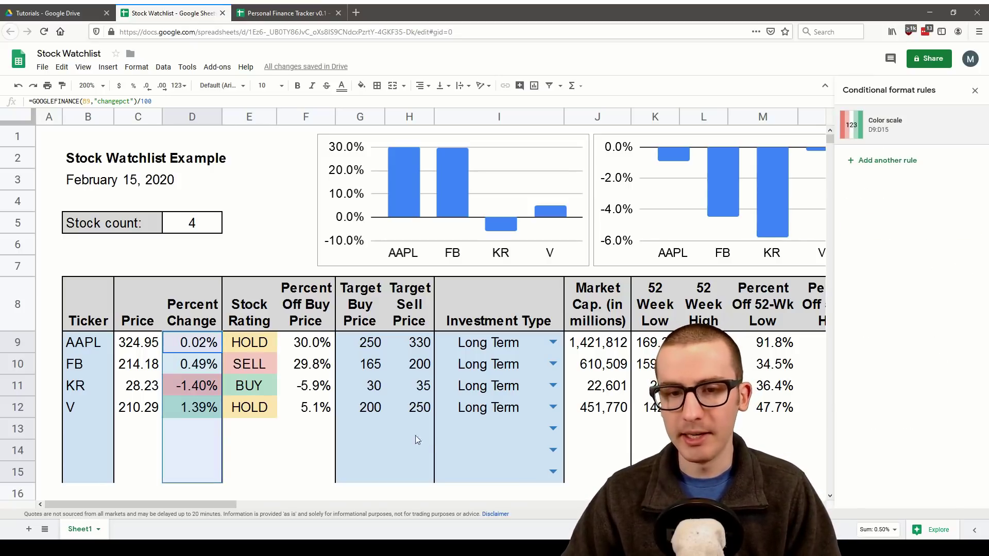
click(258, 451)
drag(192, 342, 191, 415)
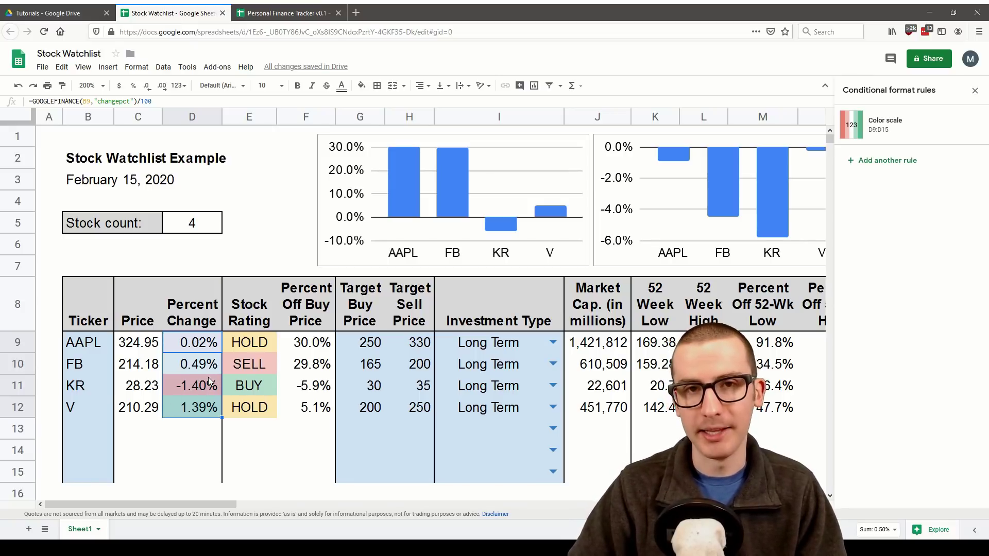
click(325, 447)
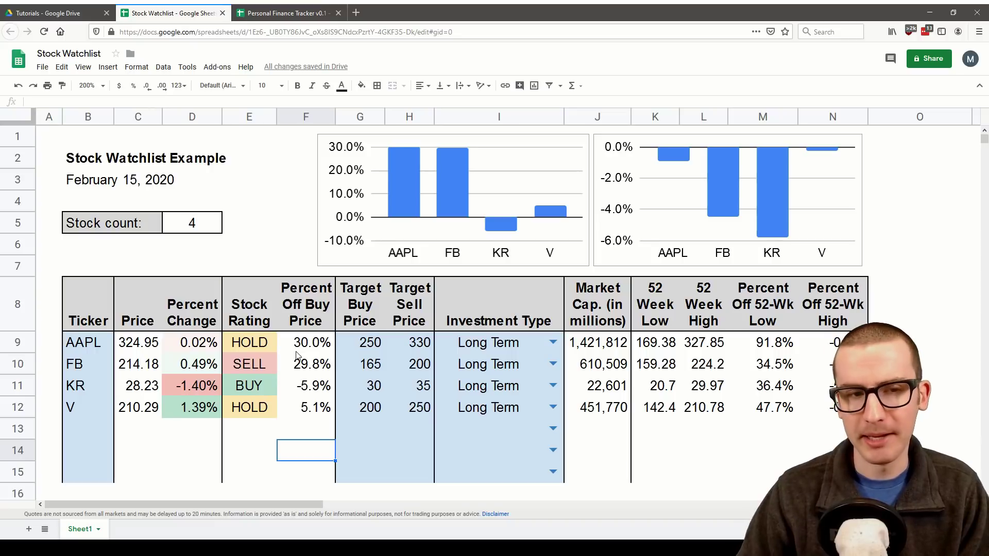
- Review the AAPL row's ticker and its formulas for price, percent change, market cap, 52-week low and high, and percent off 52-week low
click(85, 348)
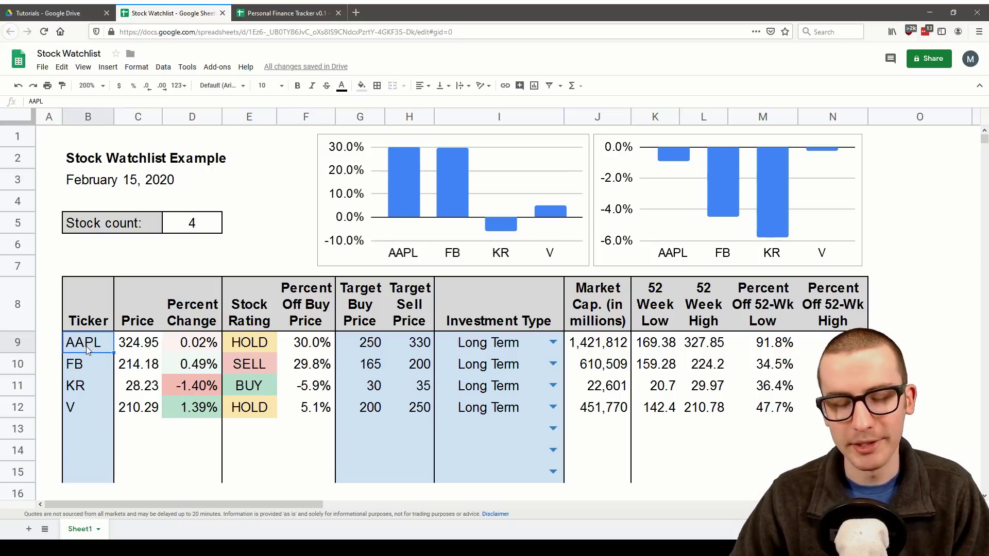
click(142, 345)
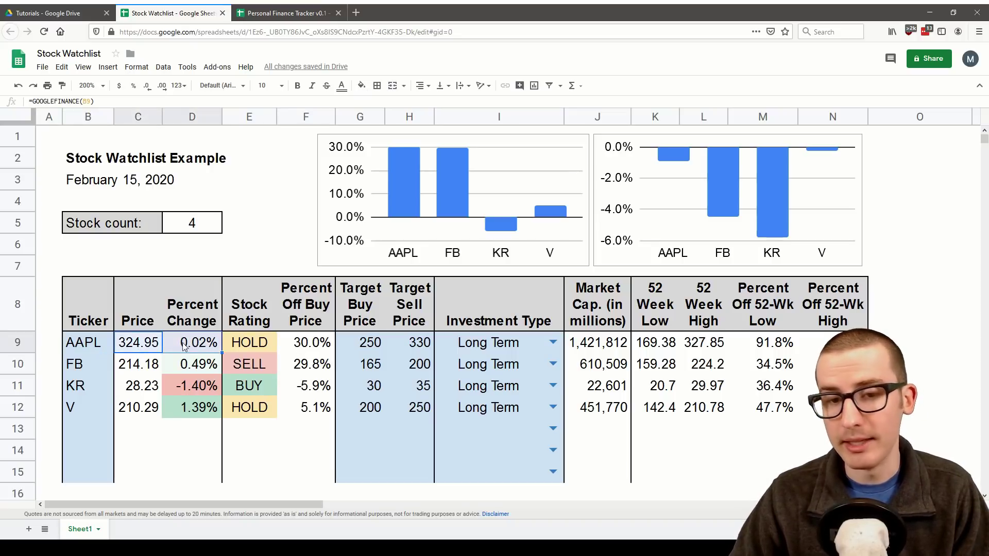
click(184, 350)
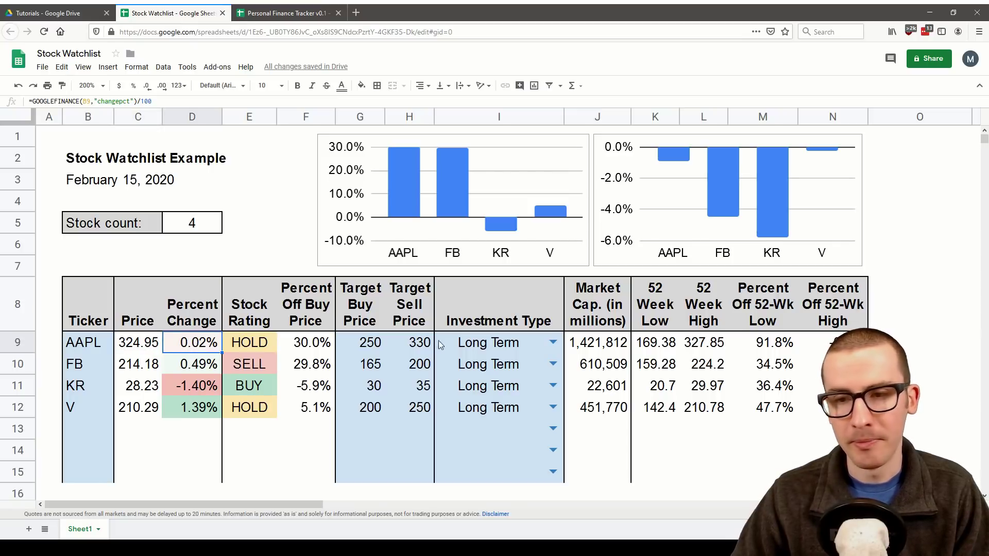
click(599, 345)
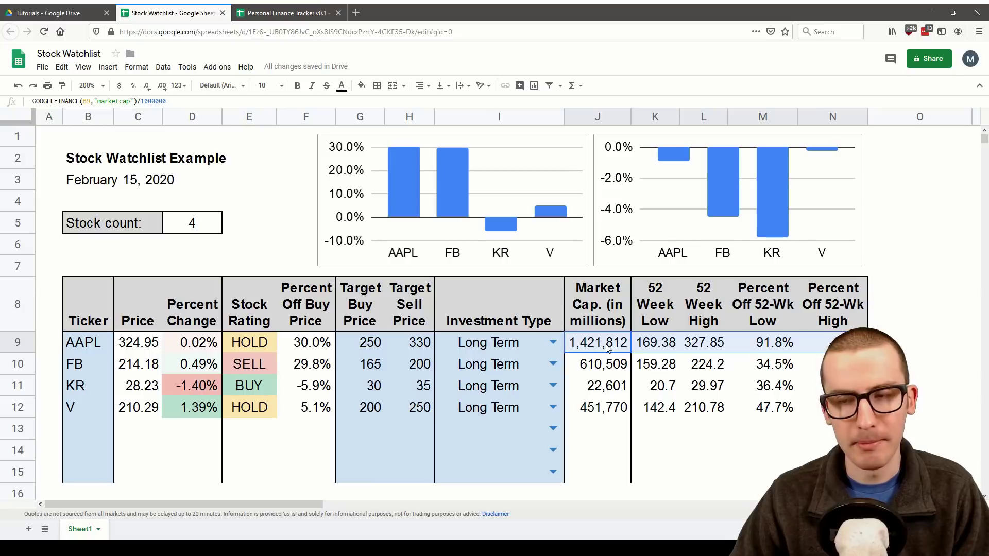
drag(655, 350, 703, 351)
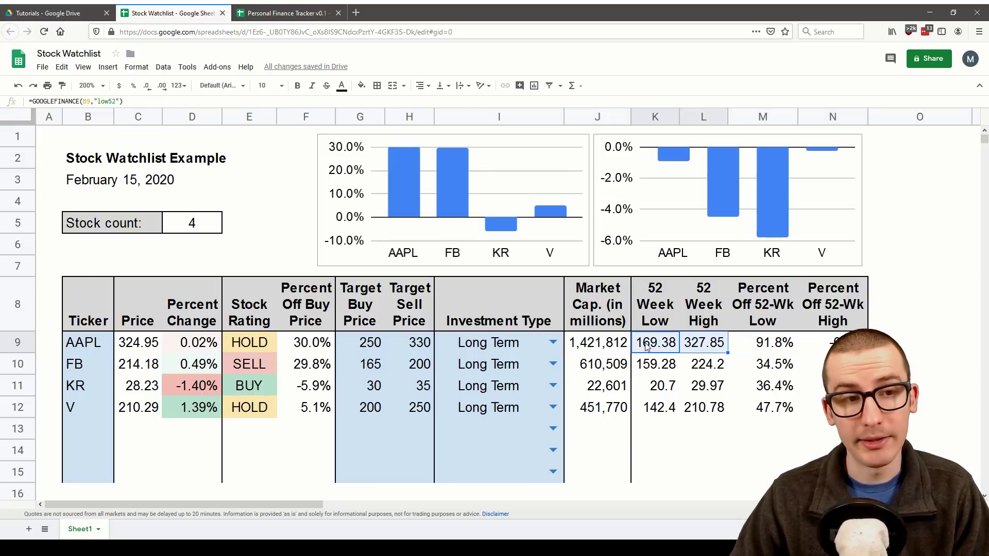
click(771, 344)
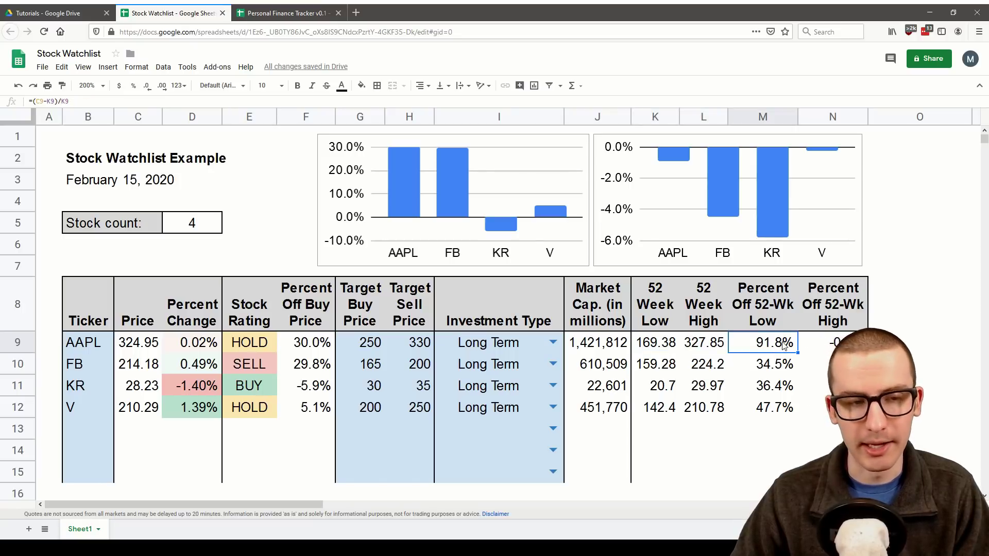
- Review the Investment Type, target price, Stock Rating and Percent Off Buy Price cells for the four stocks, along with both column charts
click(520, 348)
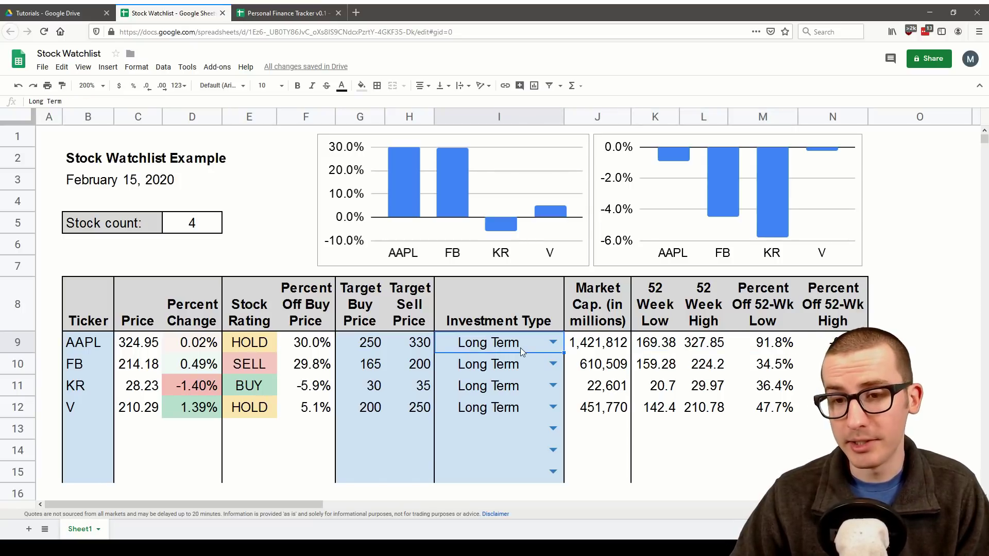
drag(521, 348, 510, 441)
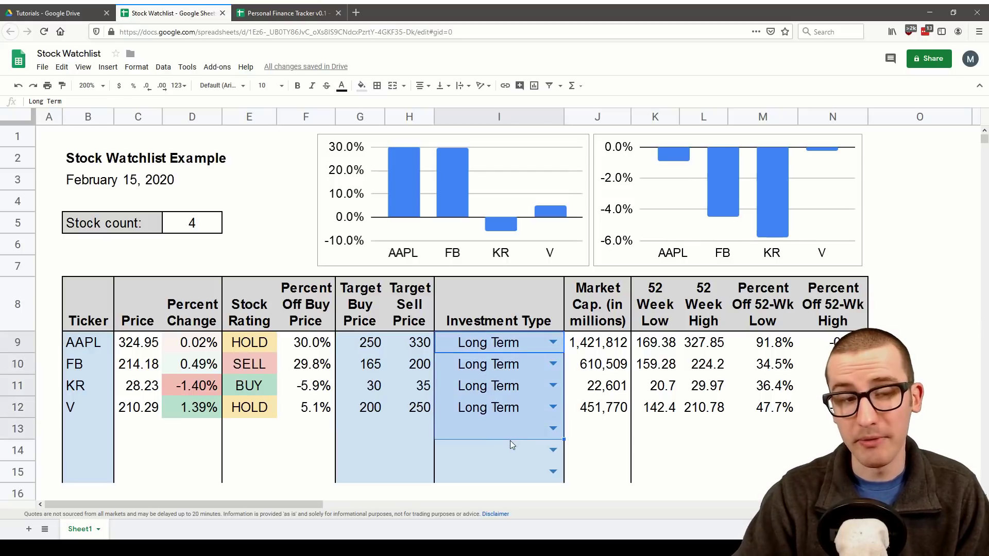
click(375, 343)
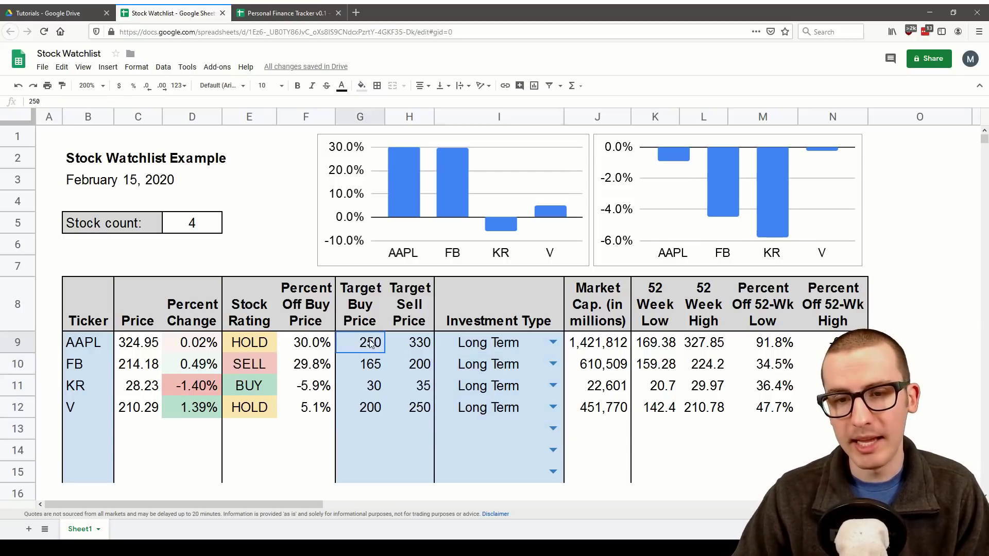
click(418, 345)
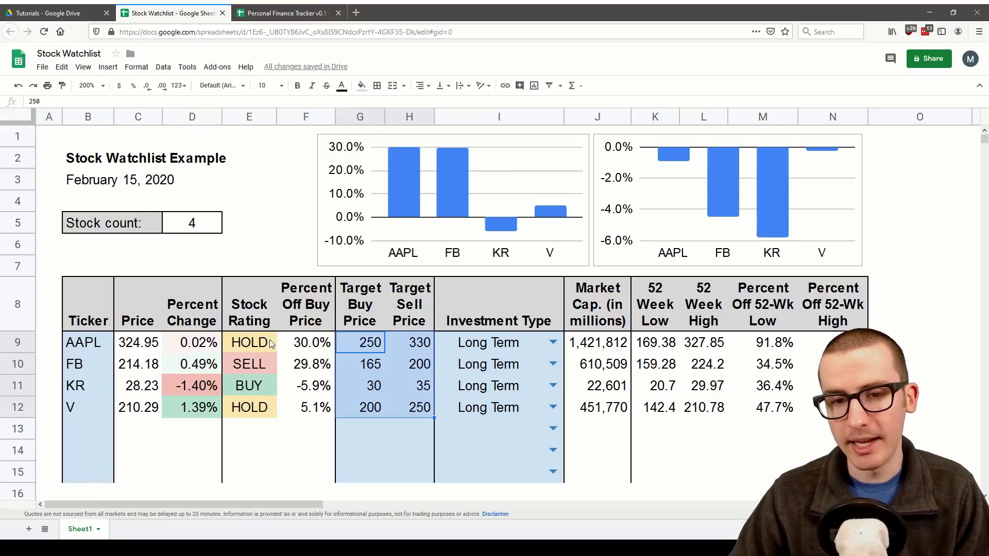
click(261, 318)
drag(274, 343, 265, 409)
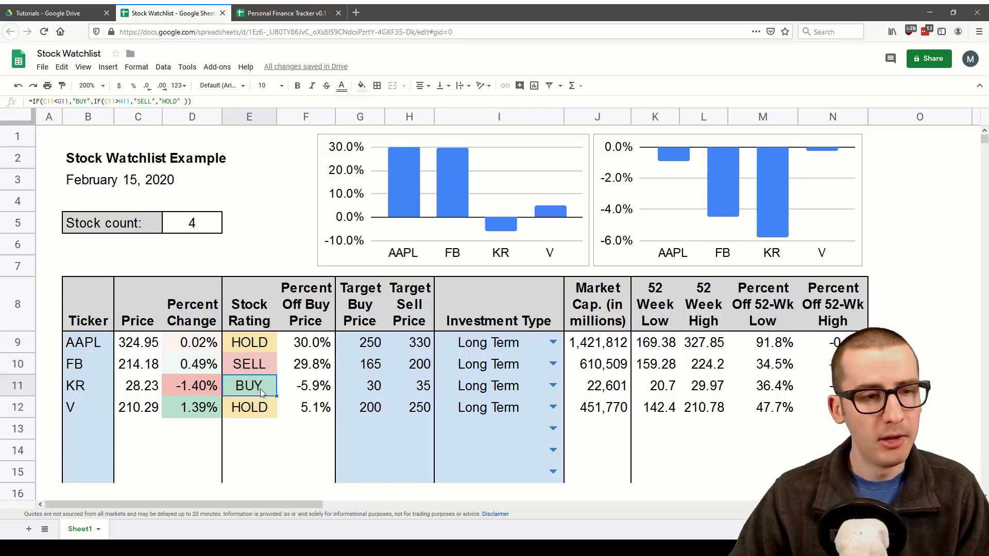
drag(302, 346, 310, 407)
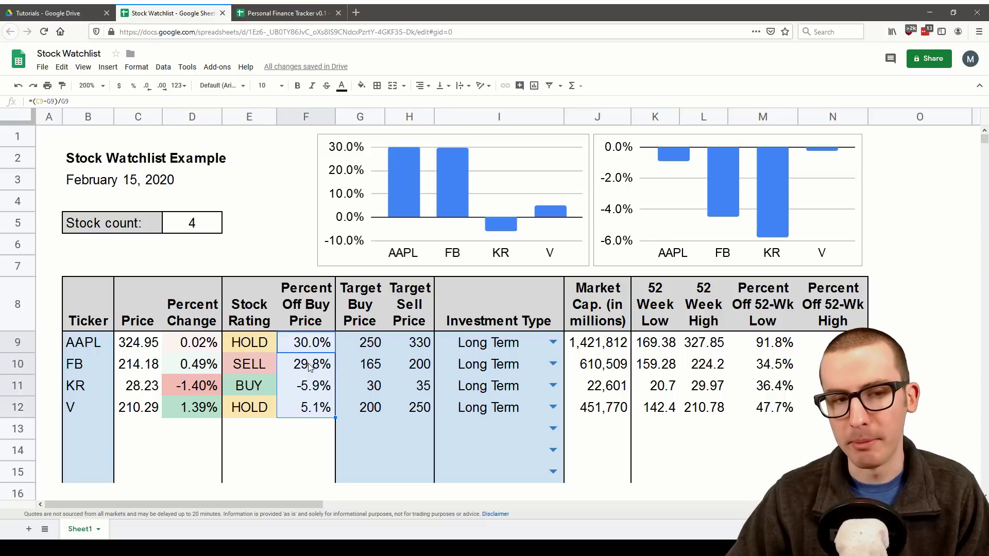
click(446, 184)
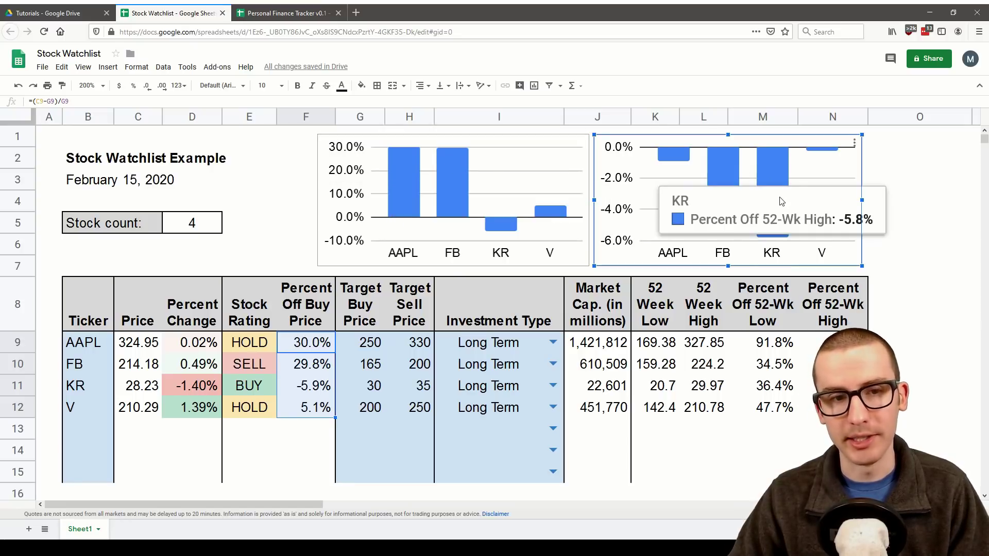
click(276, 202)
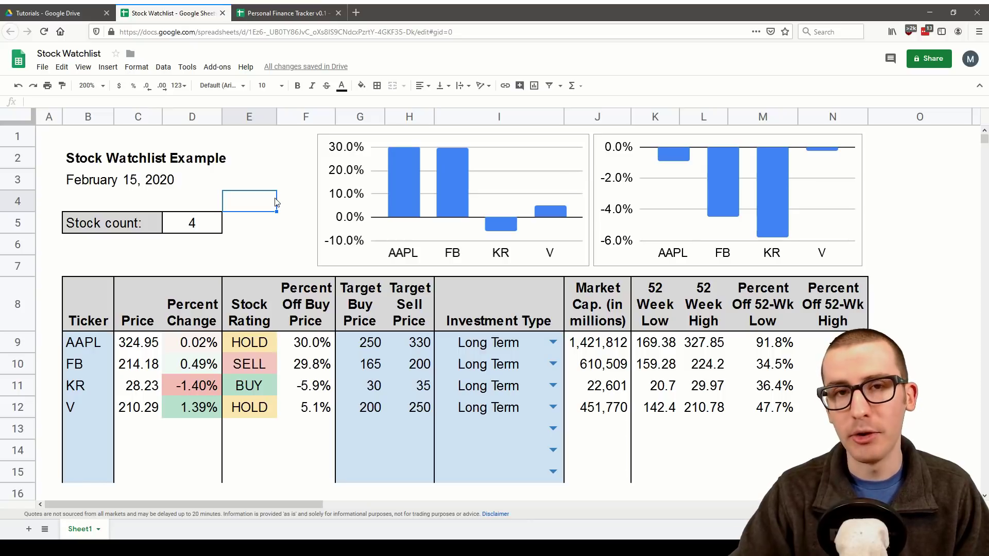
- Look over the Spreadsheet Library templates on the investor training course page in the browser and return to the Stock Watchlist spreadsheet
click(238, 253)
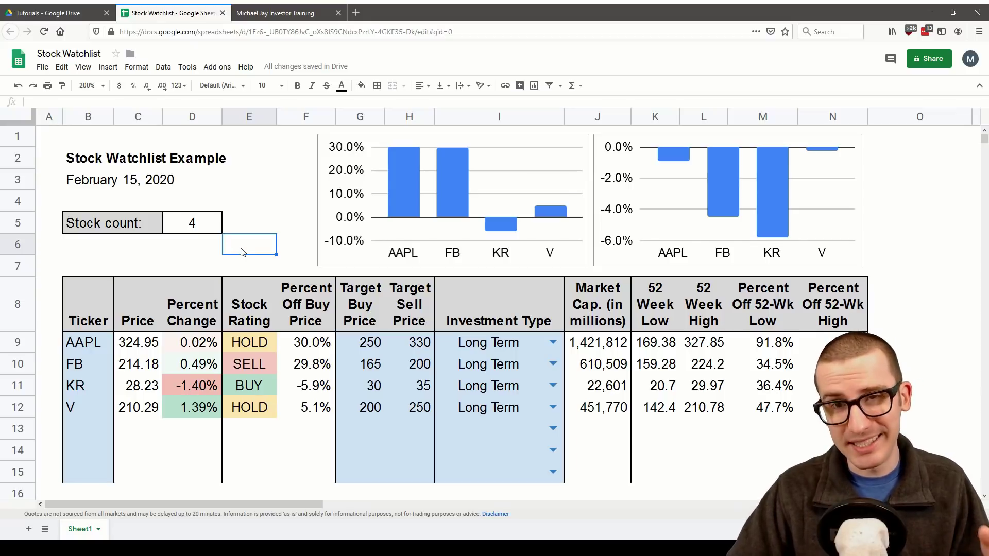
click(283, 10)
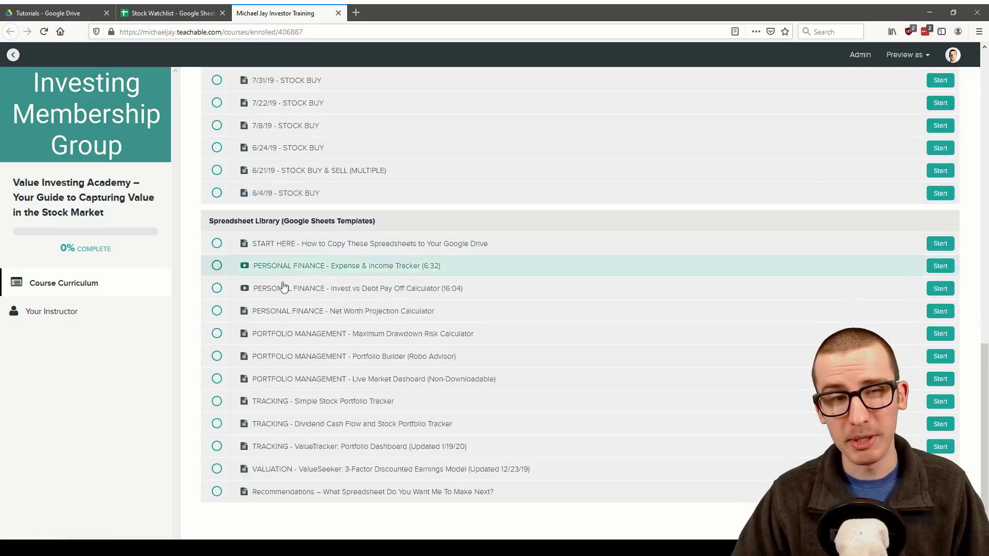
click(170, 13)
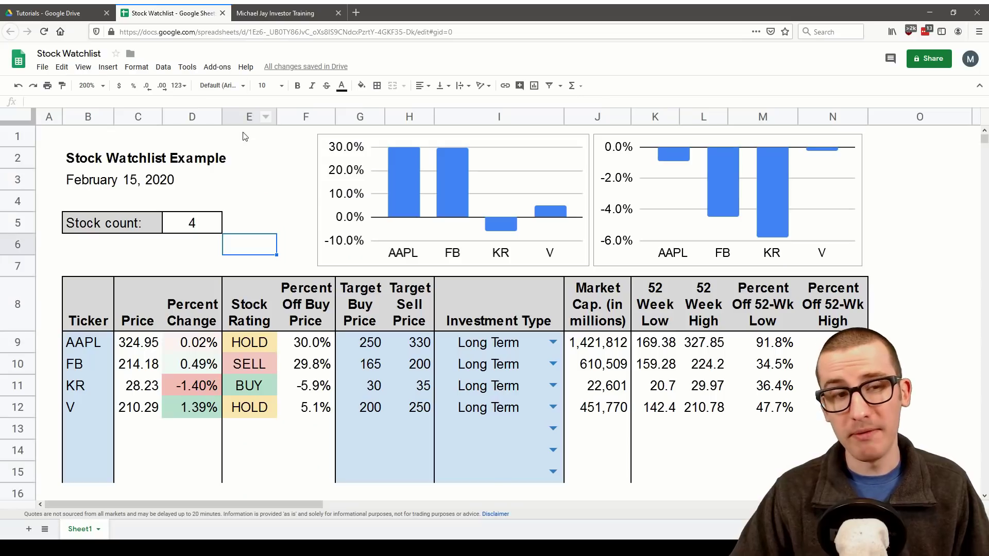